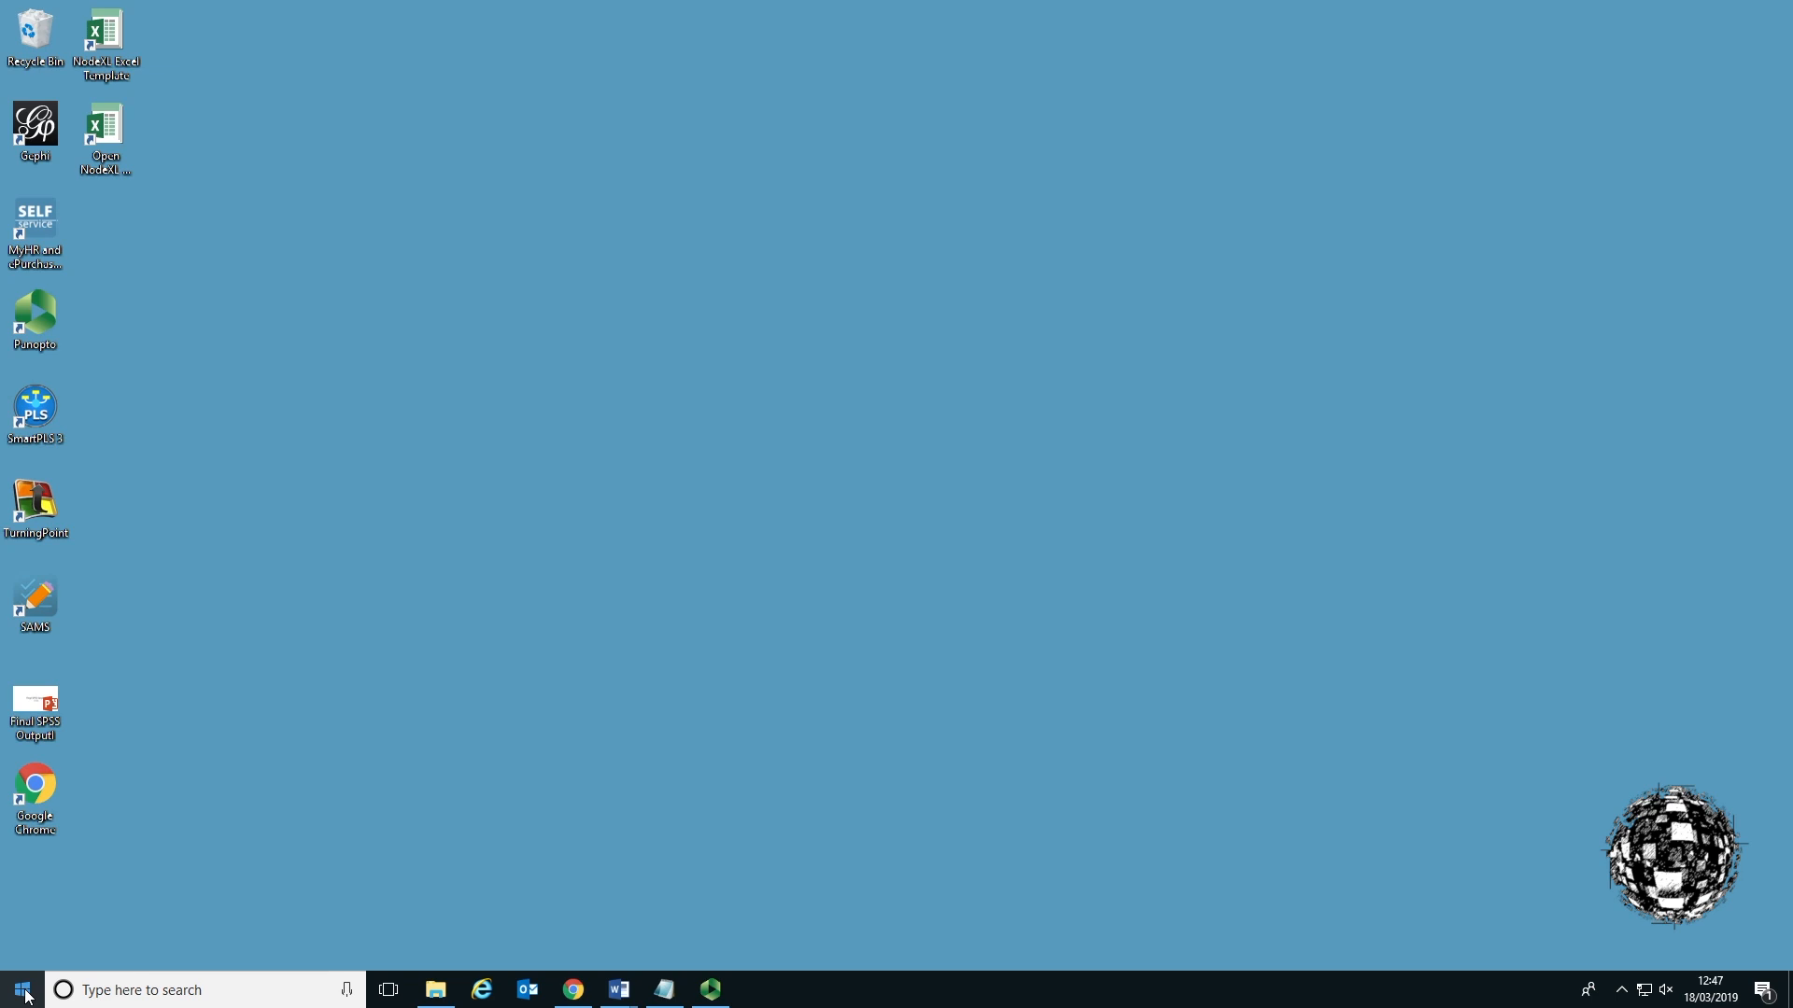
# Start a new workbook from the NodeXL Excel Template and dismiss the NodeXL Pro registration window.
pyautogui.click(23, 991)
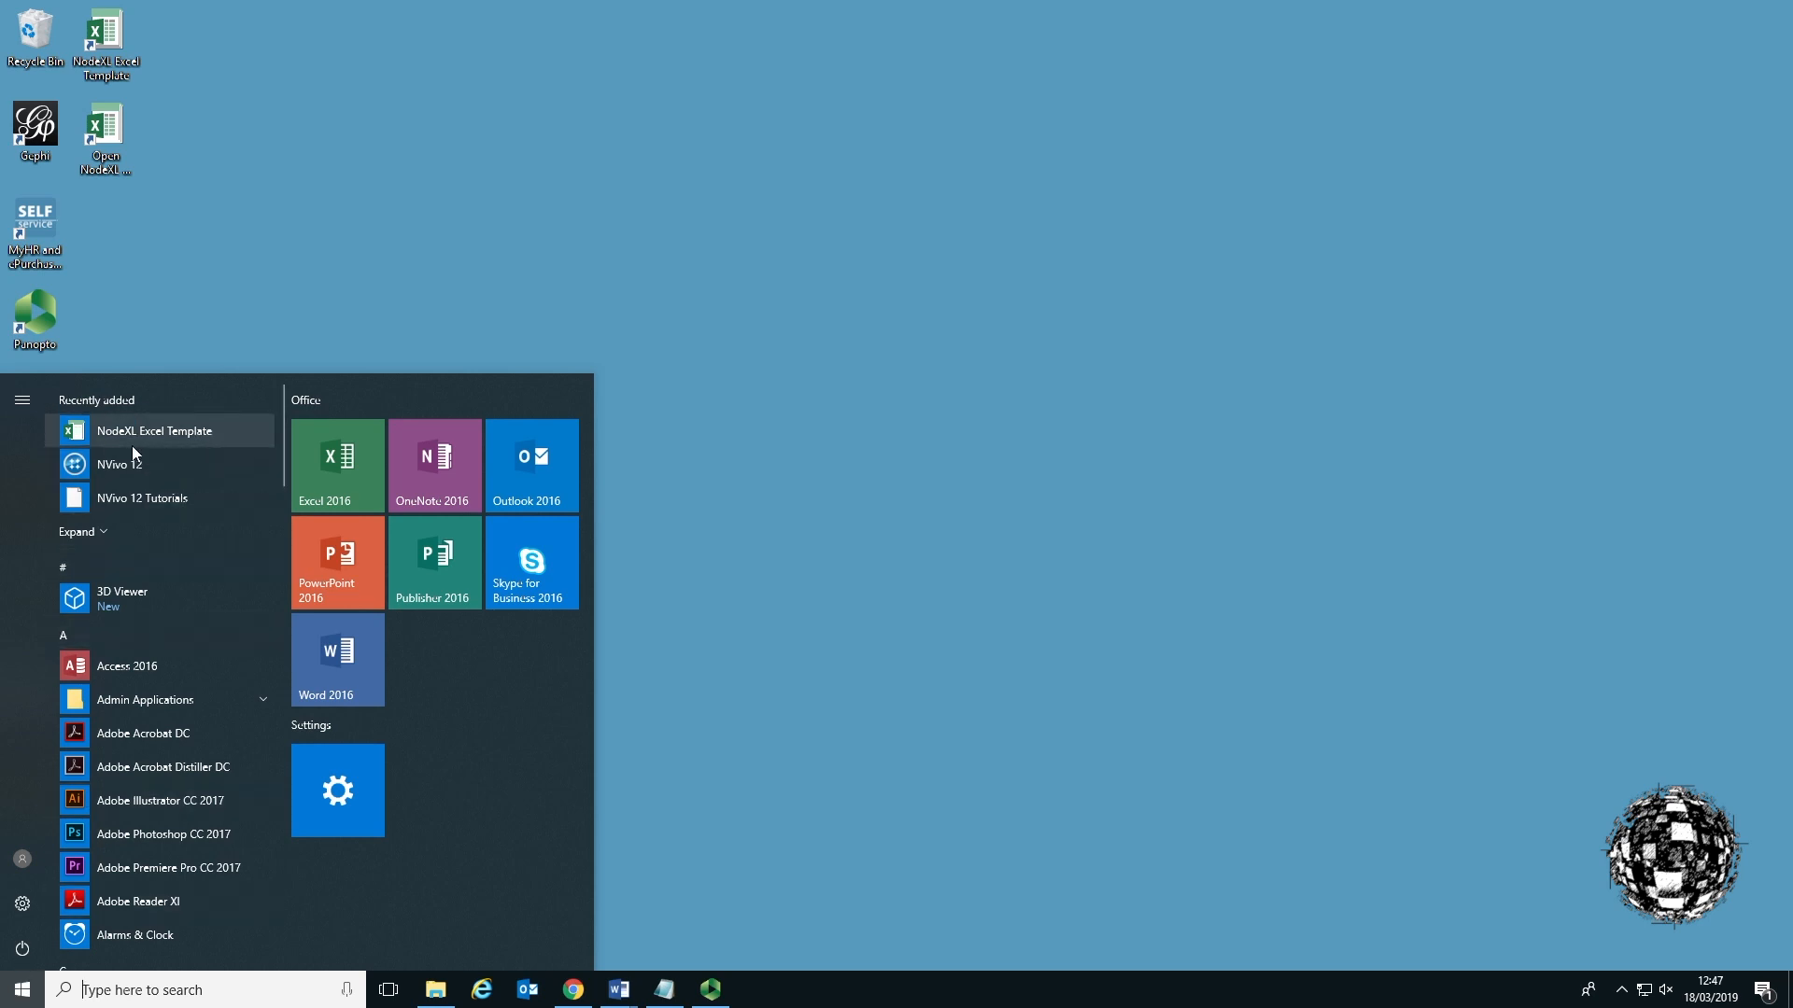
pyautogui.scroll(-2, 158, 521)
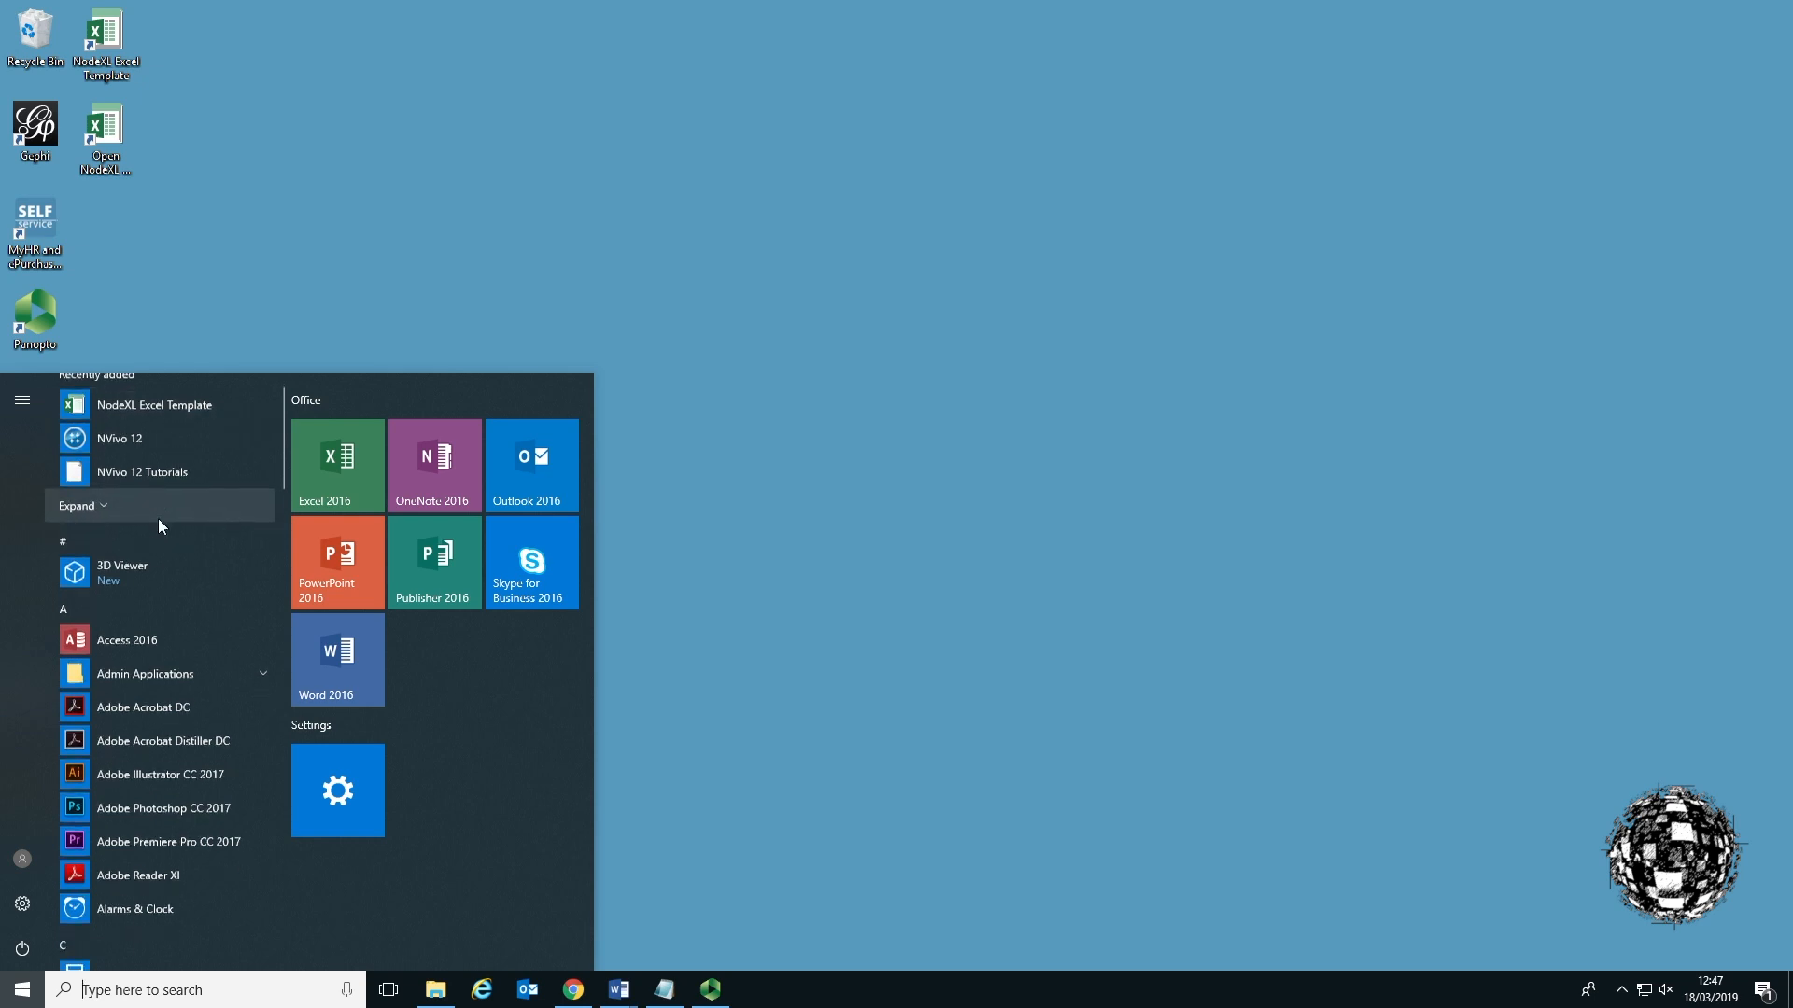
pyautogui.scroll(-8, 159, 520)
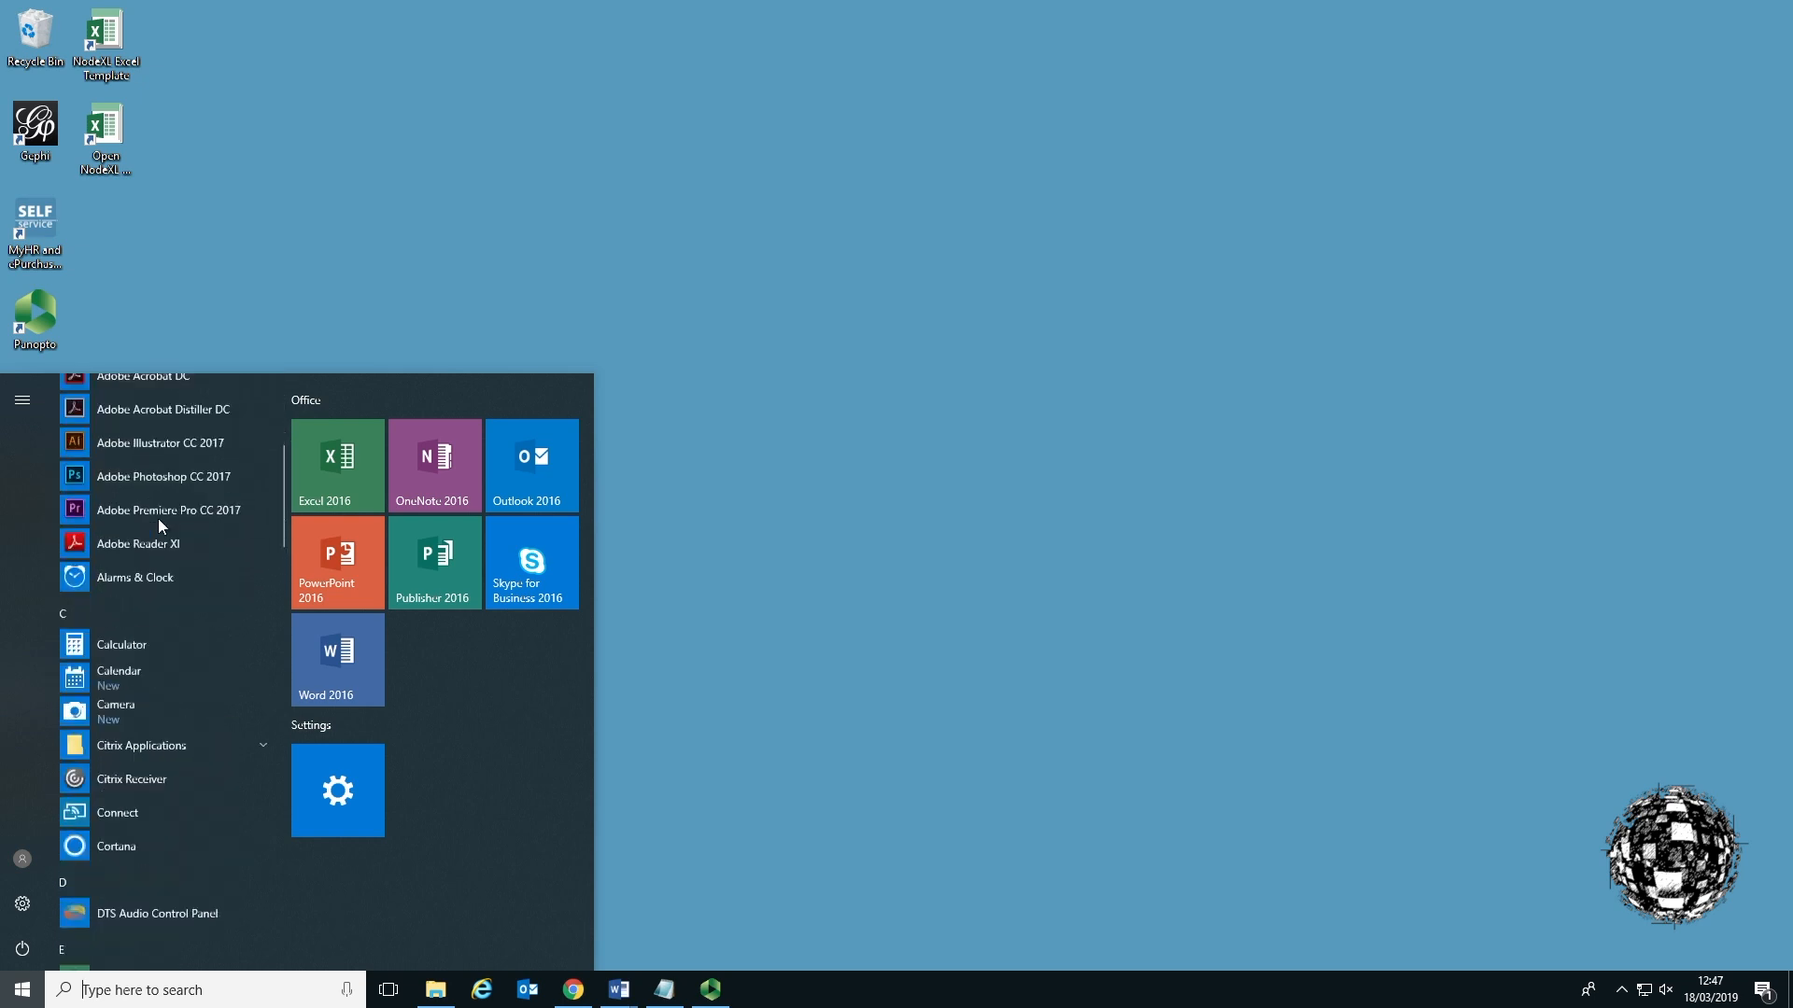
pyautogui.scroll(-6, 158, 525)
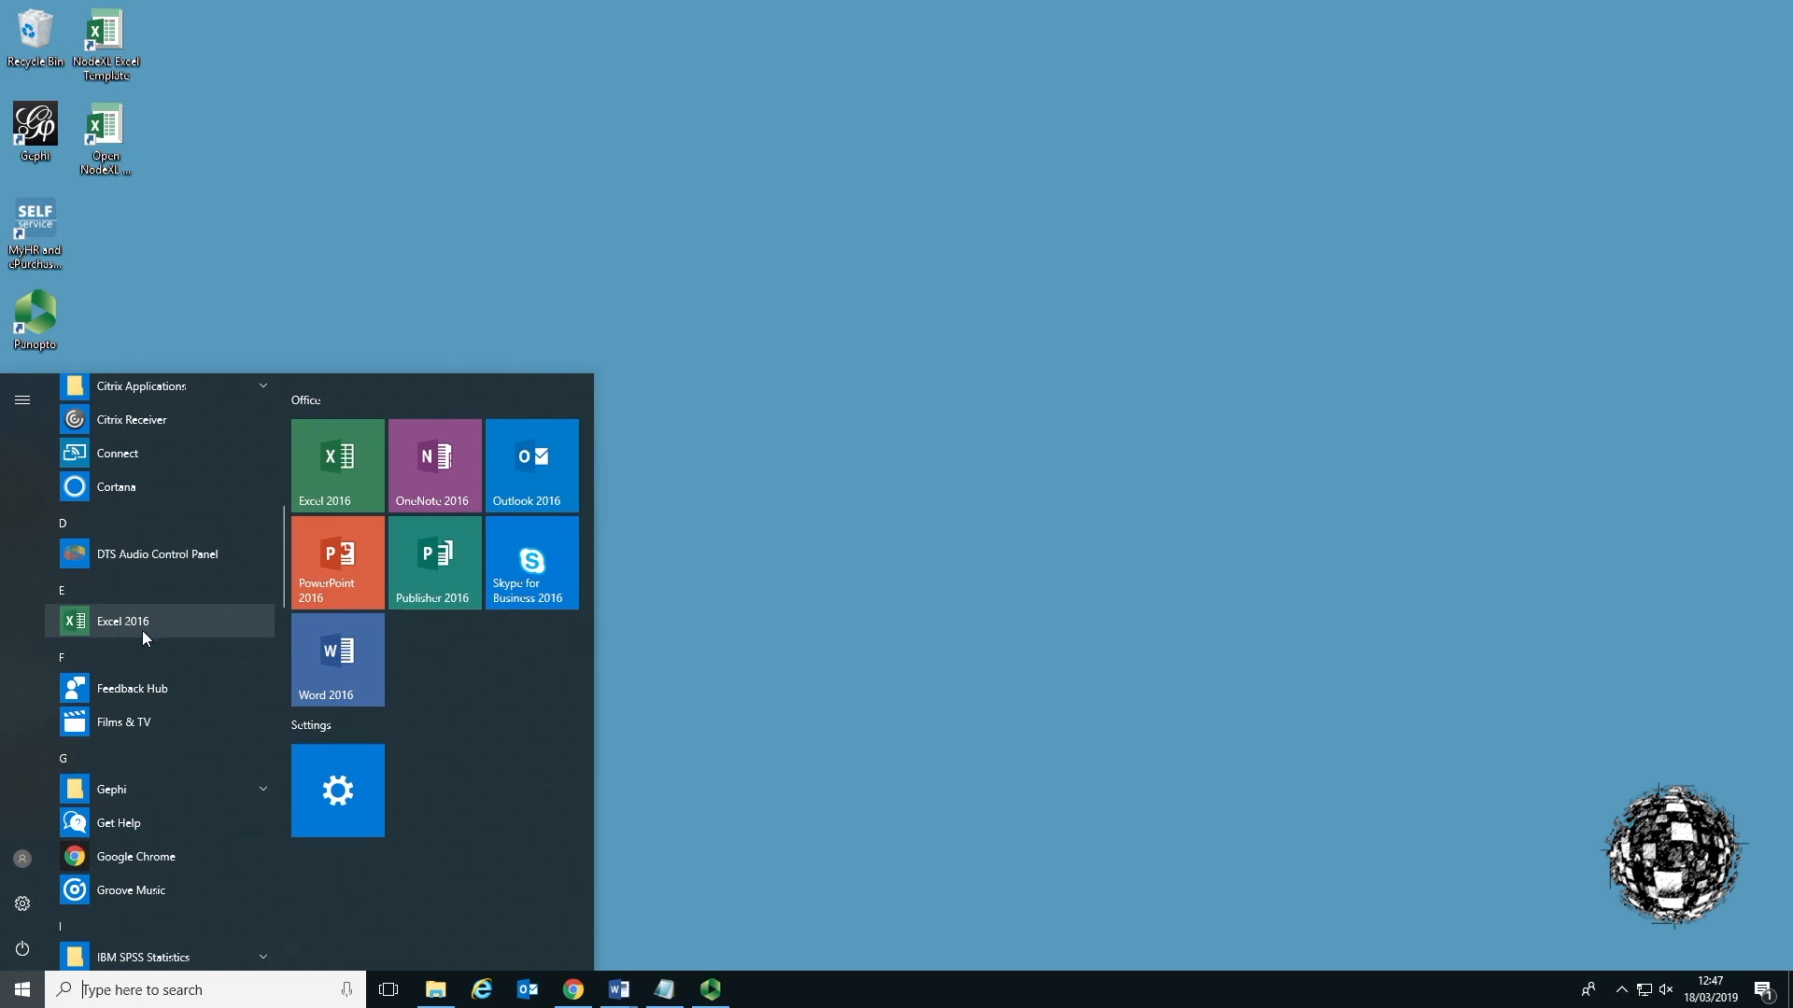
pyautogui.scroll(-8, 142, 631)
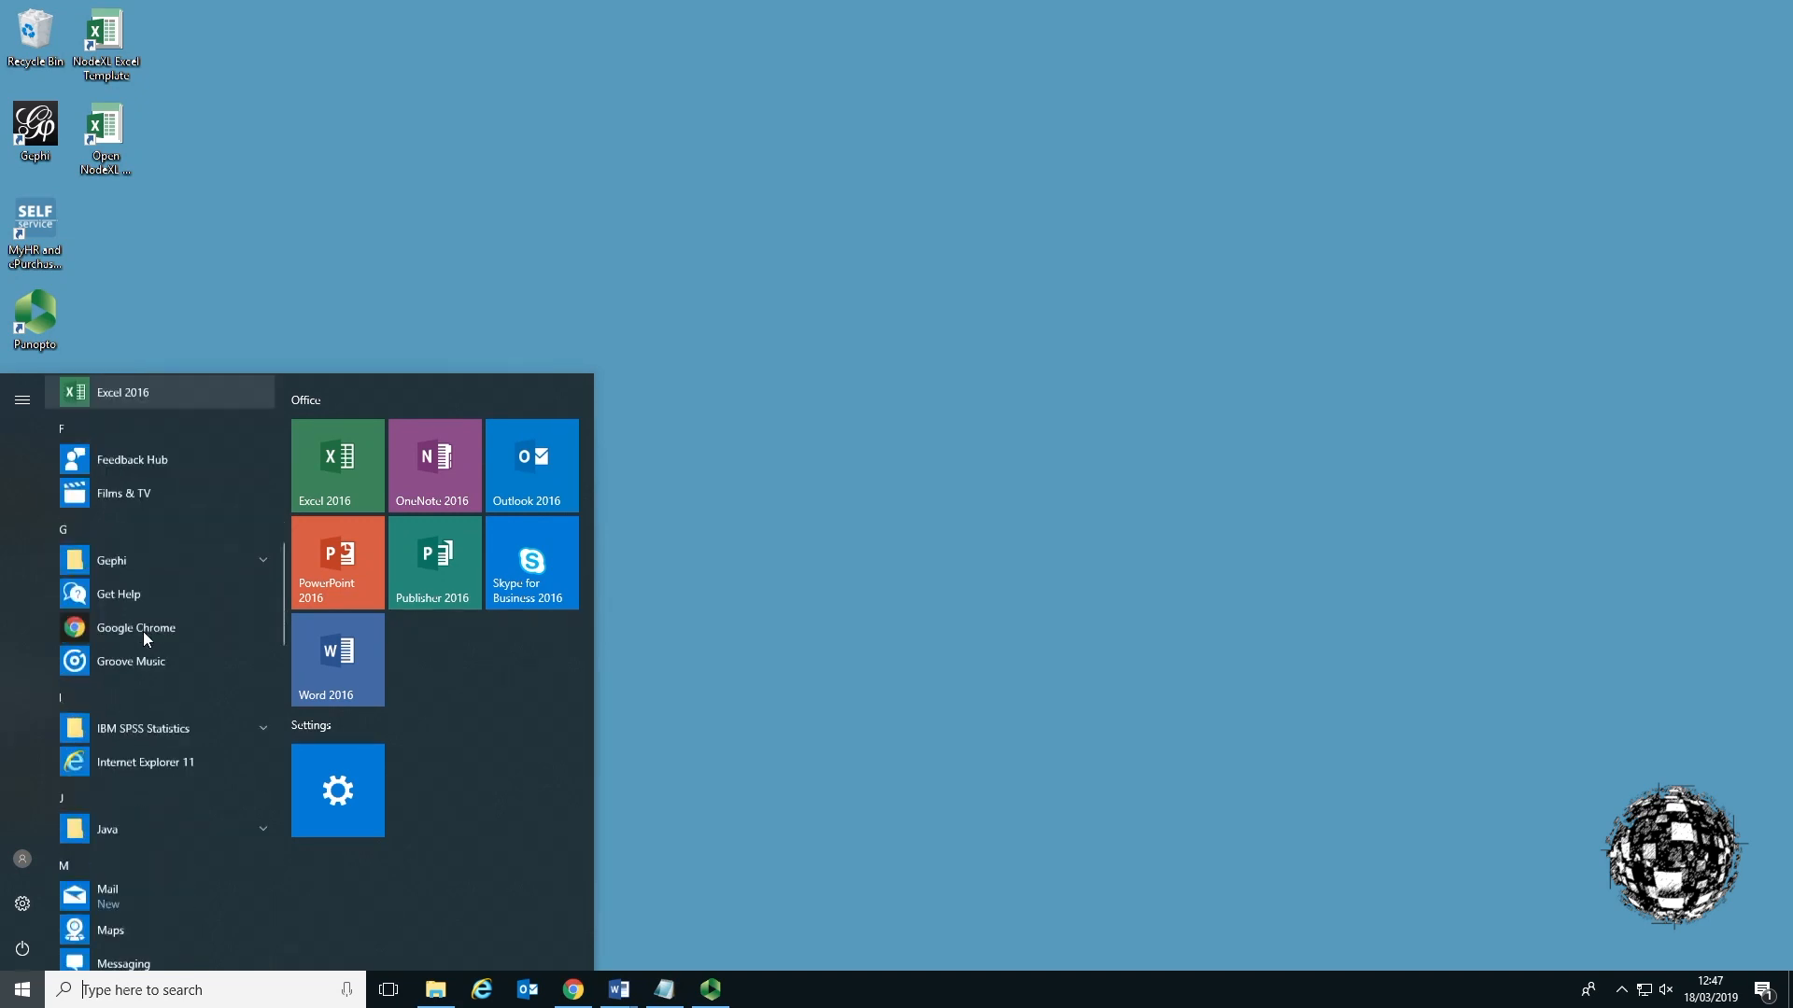
pyautogui.scroll(-8, 143, 631)
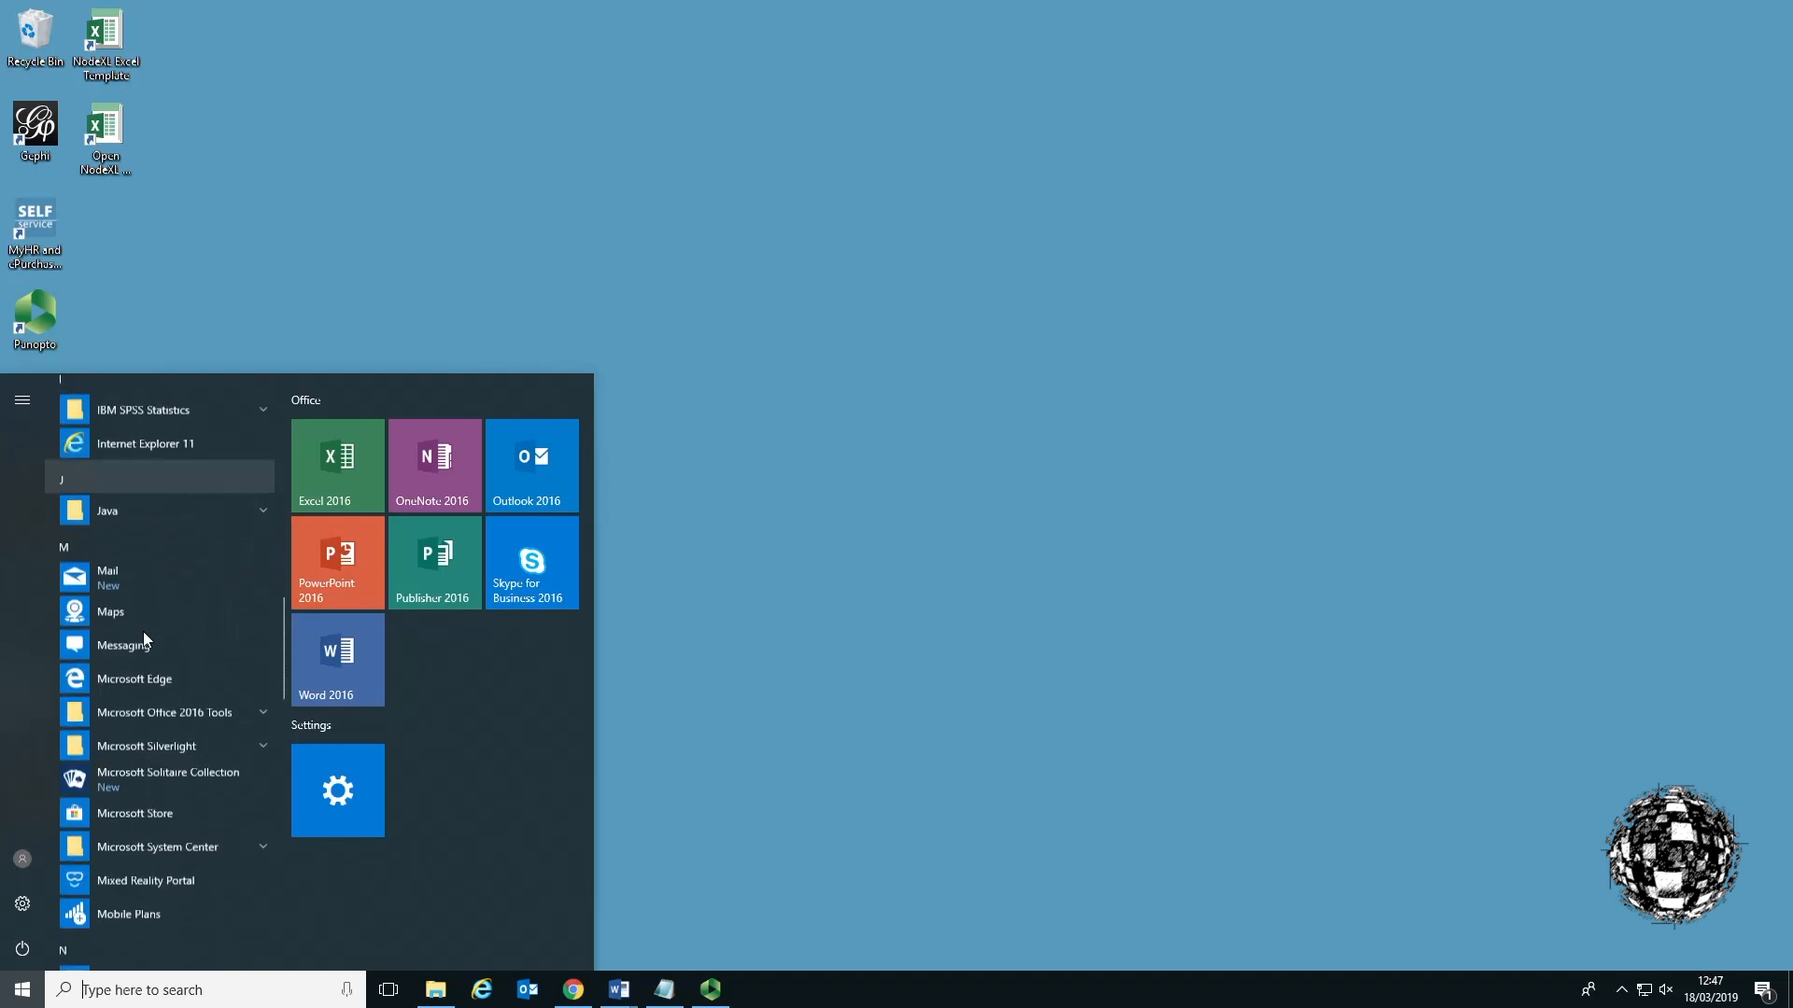
pyautogui.scroll(-4, 143, 632)
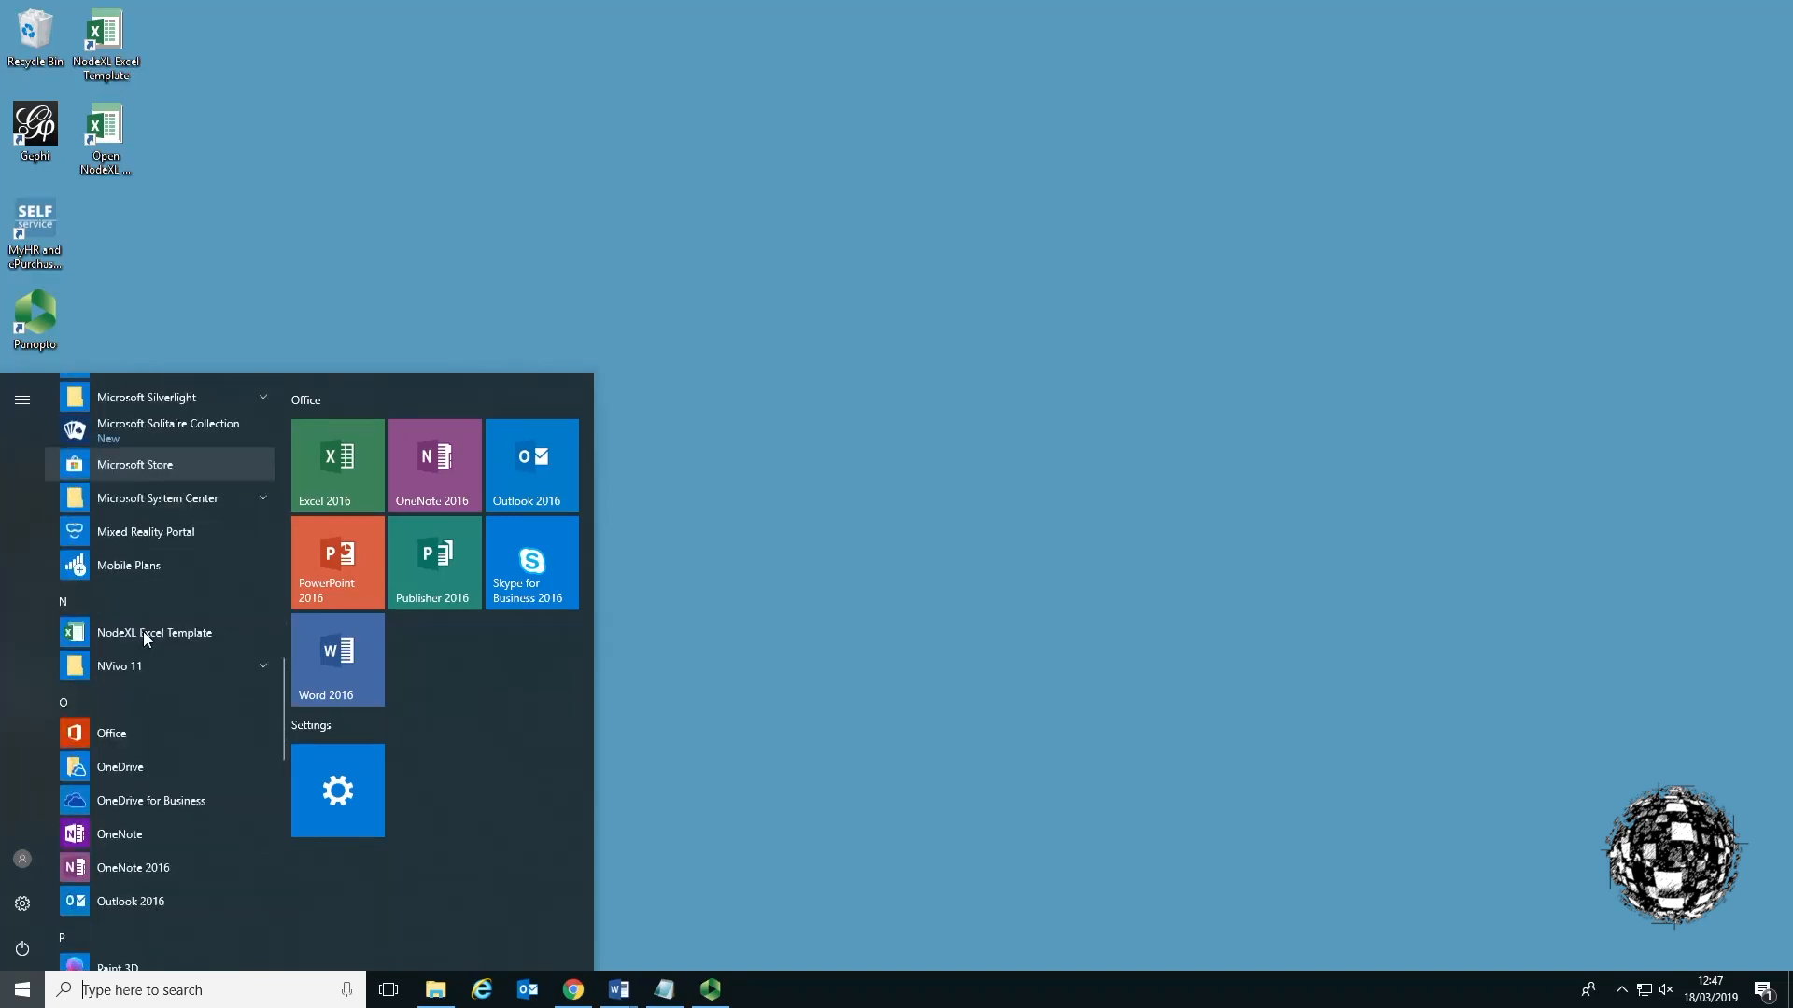
pyautogui.click(134, 634)
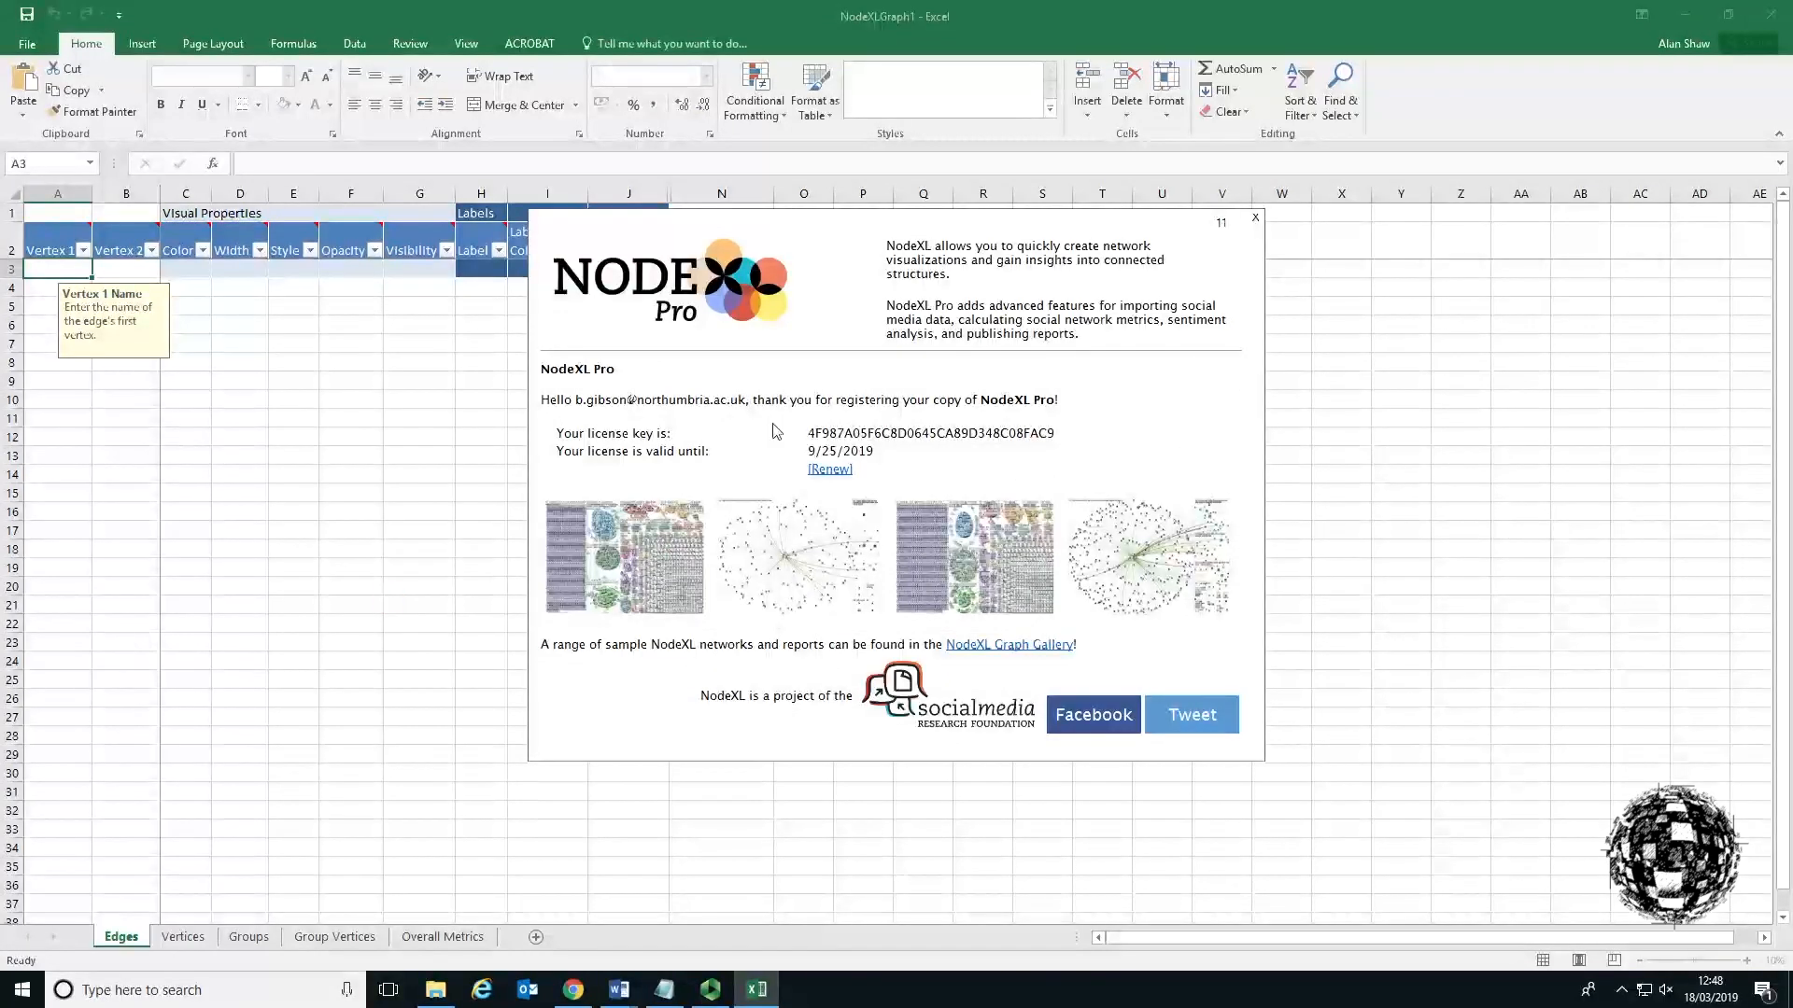
pyautogui.click(1256, 218)
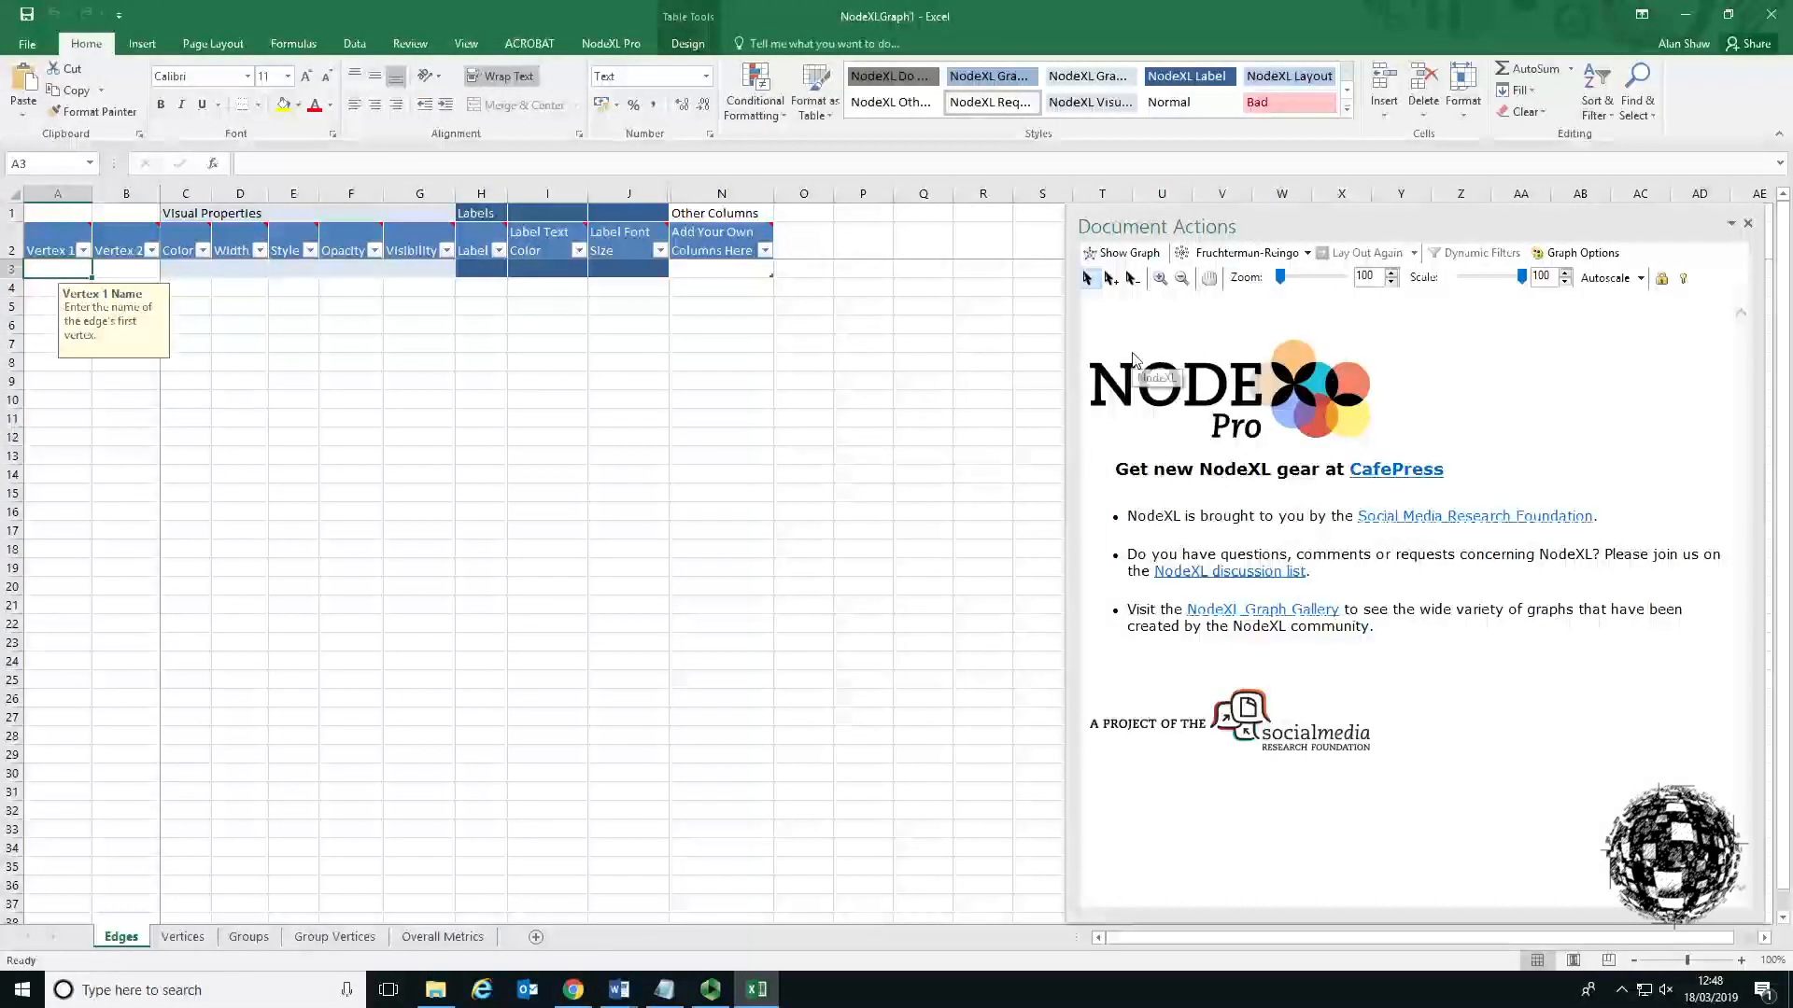
# Search Windows for "node" to find the NodeXL Excel Template.
pyautogui.click(126, 999)
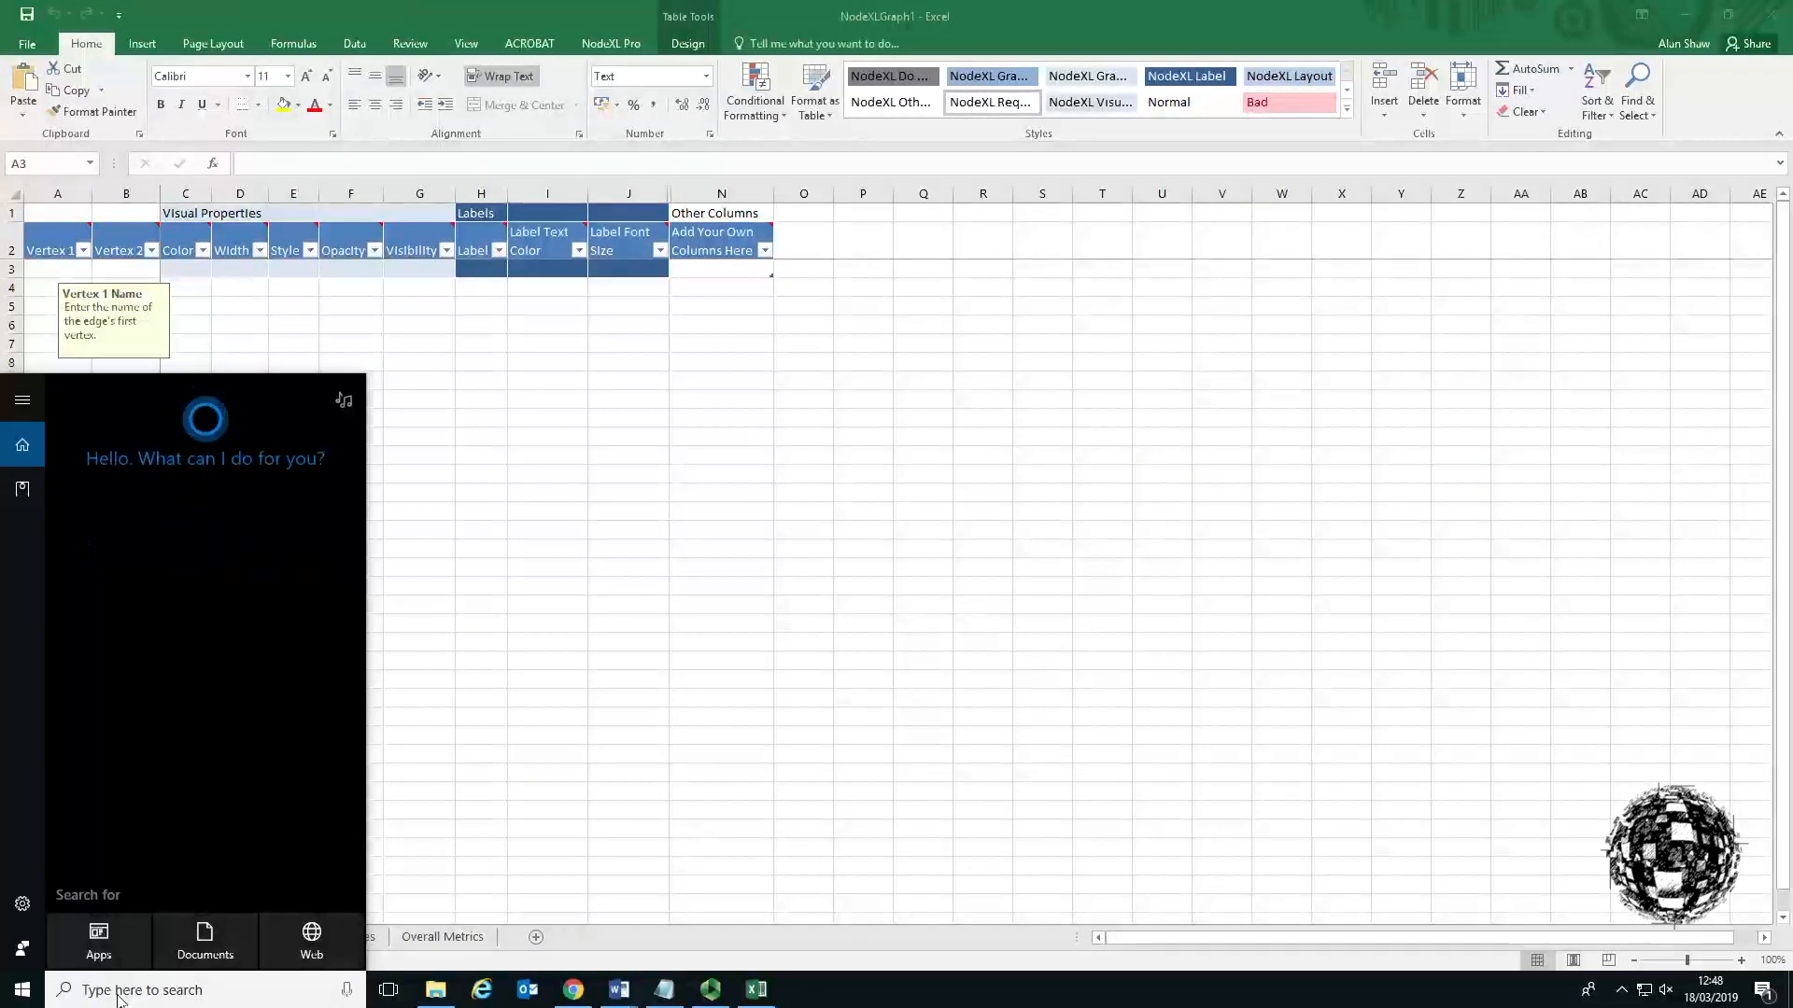
pyautogui.write('node')
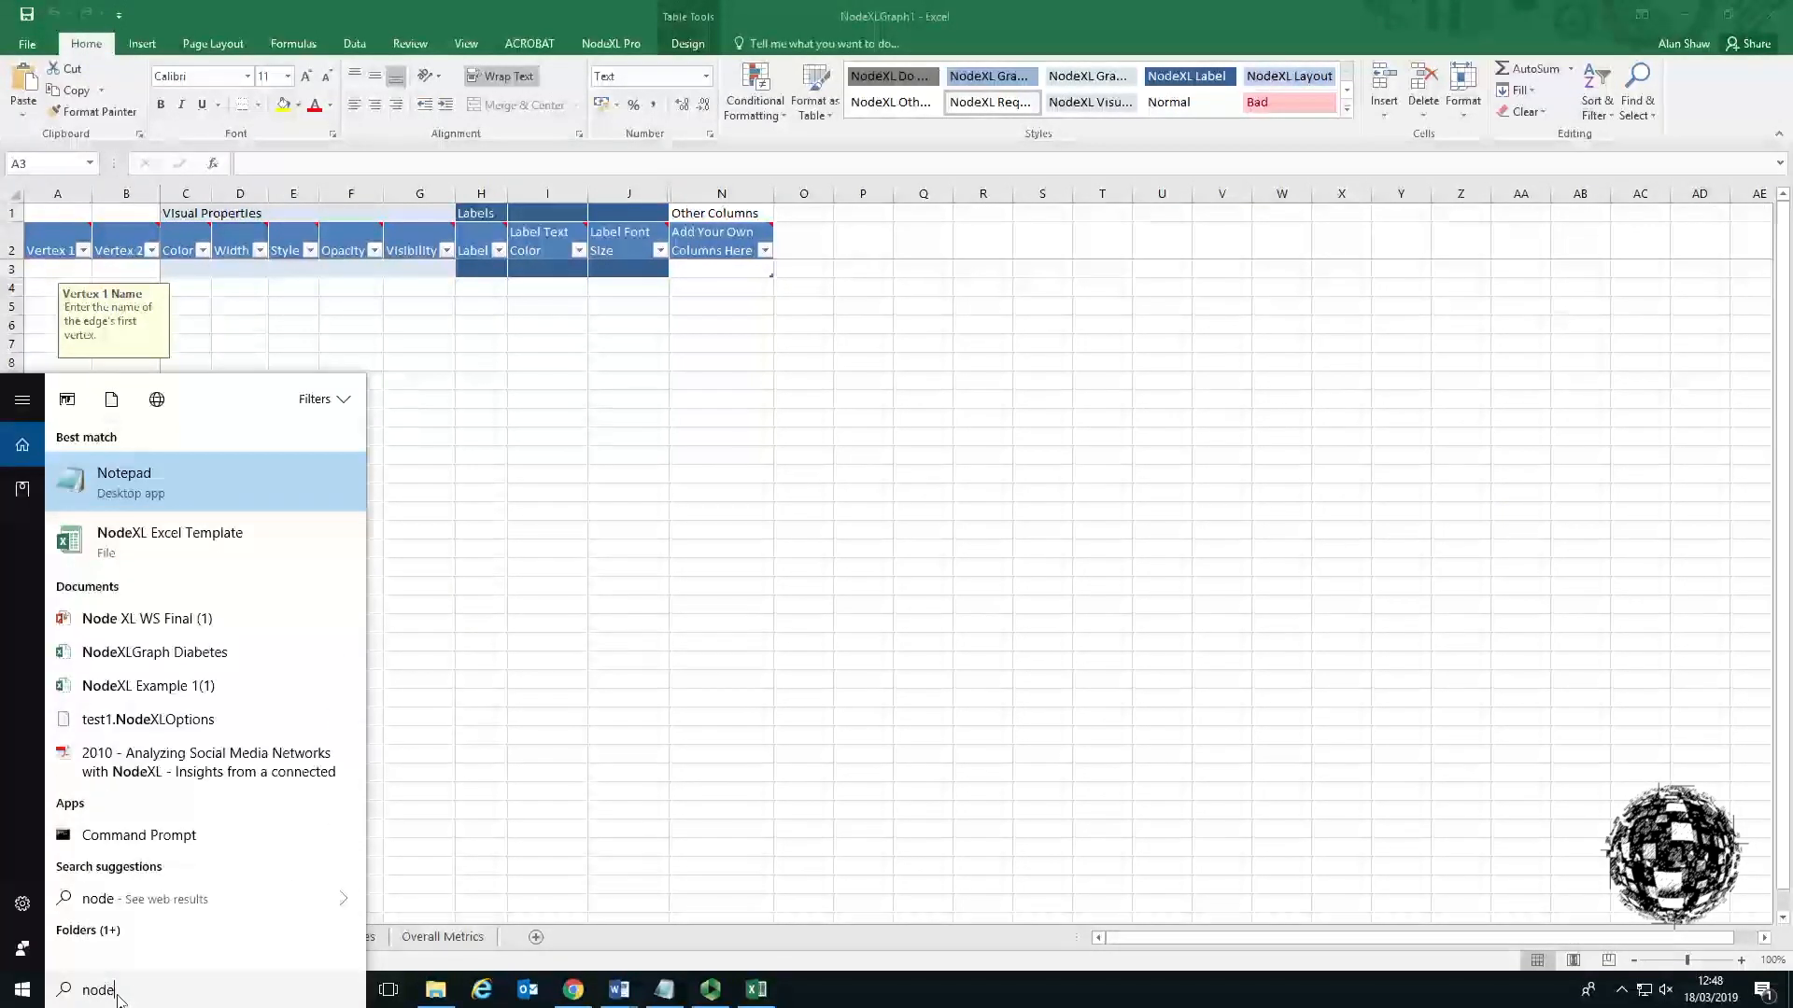
pyautogui.click(212, 556)
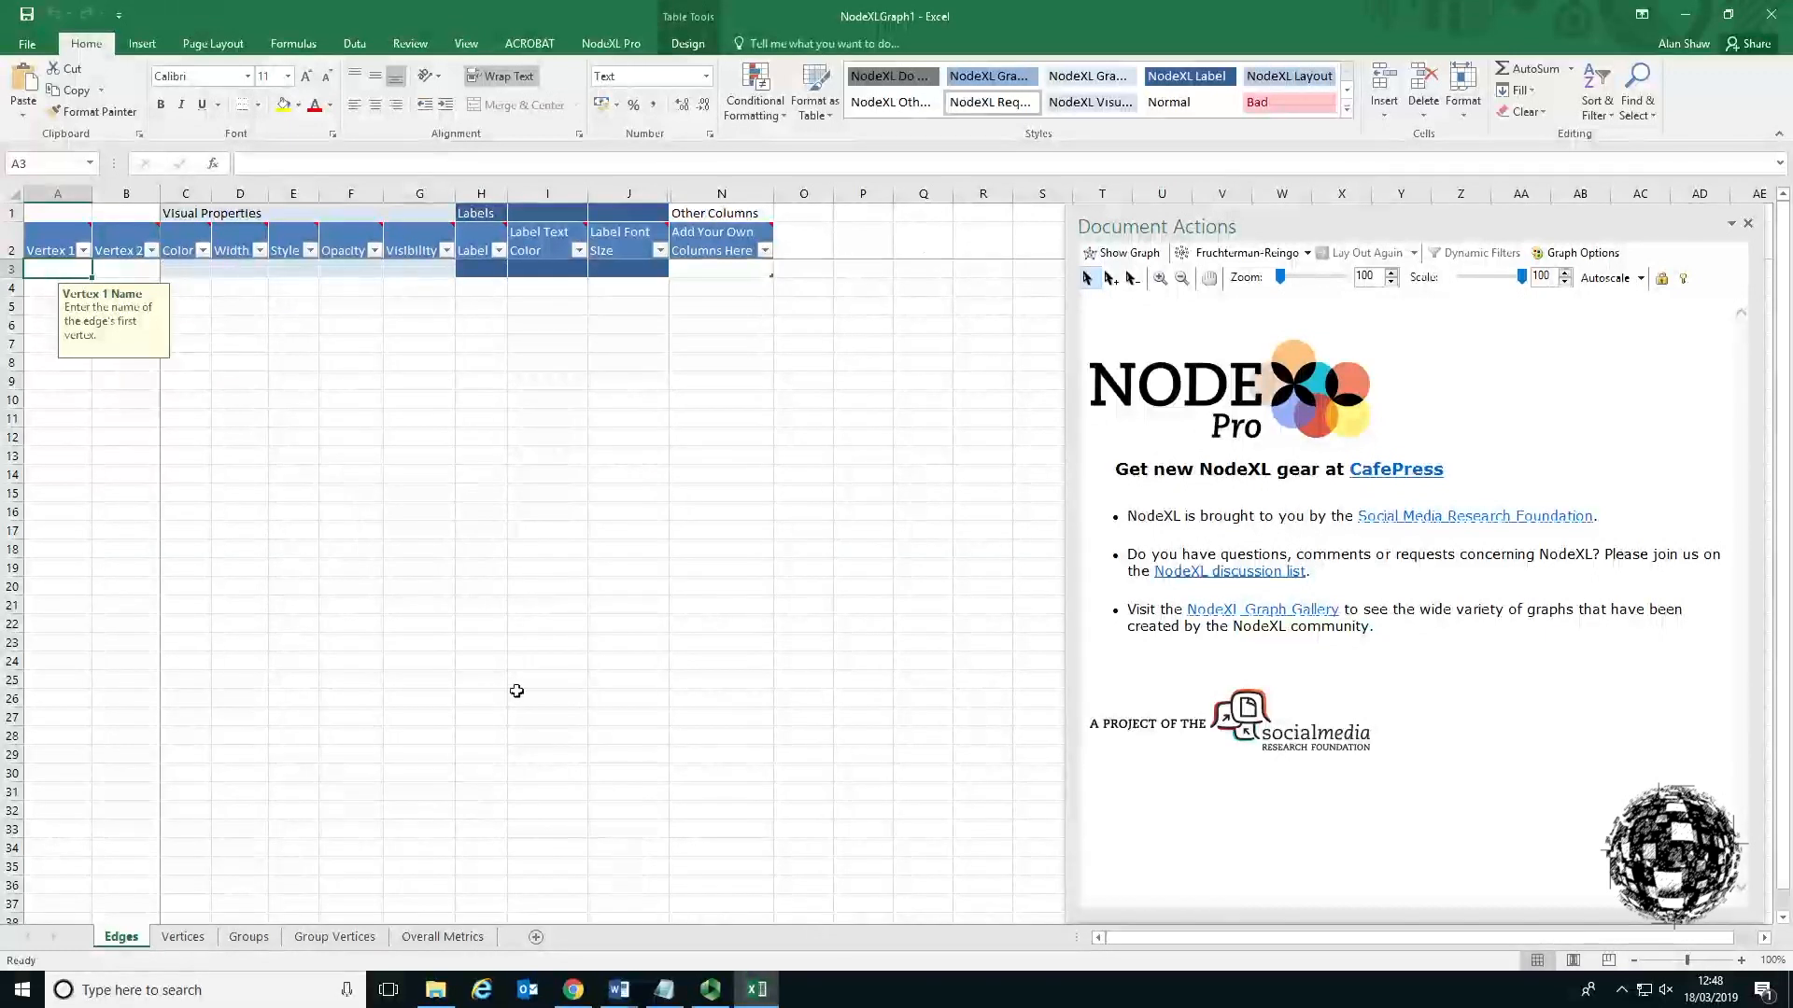
# Look through the empty Vertices, Groups, Group Vertices and Overall Metrics worksheets.
pyautogui.click(182, 937)
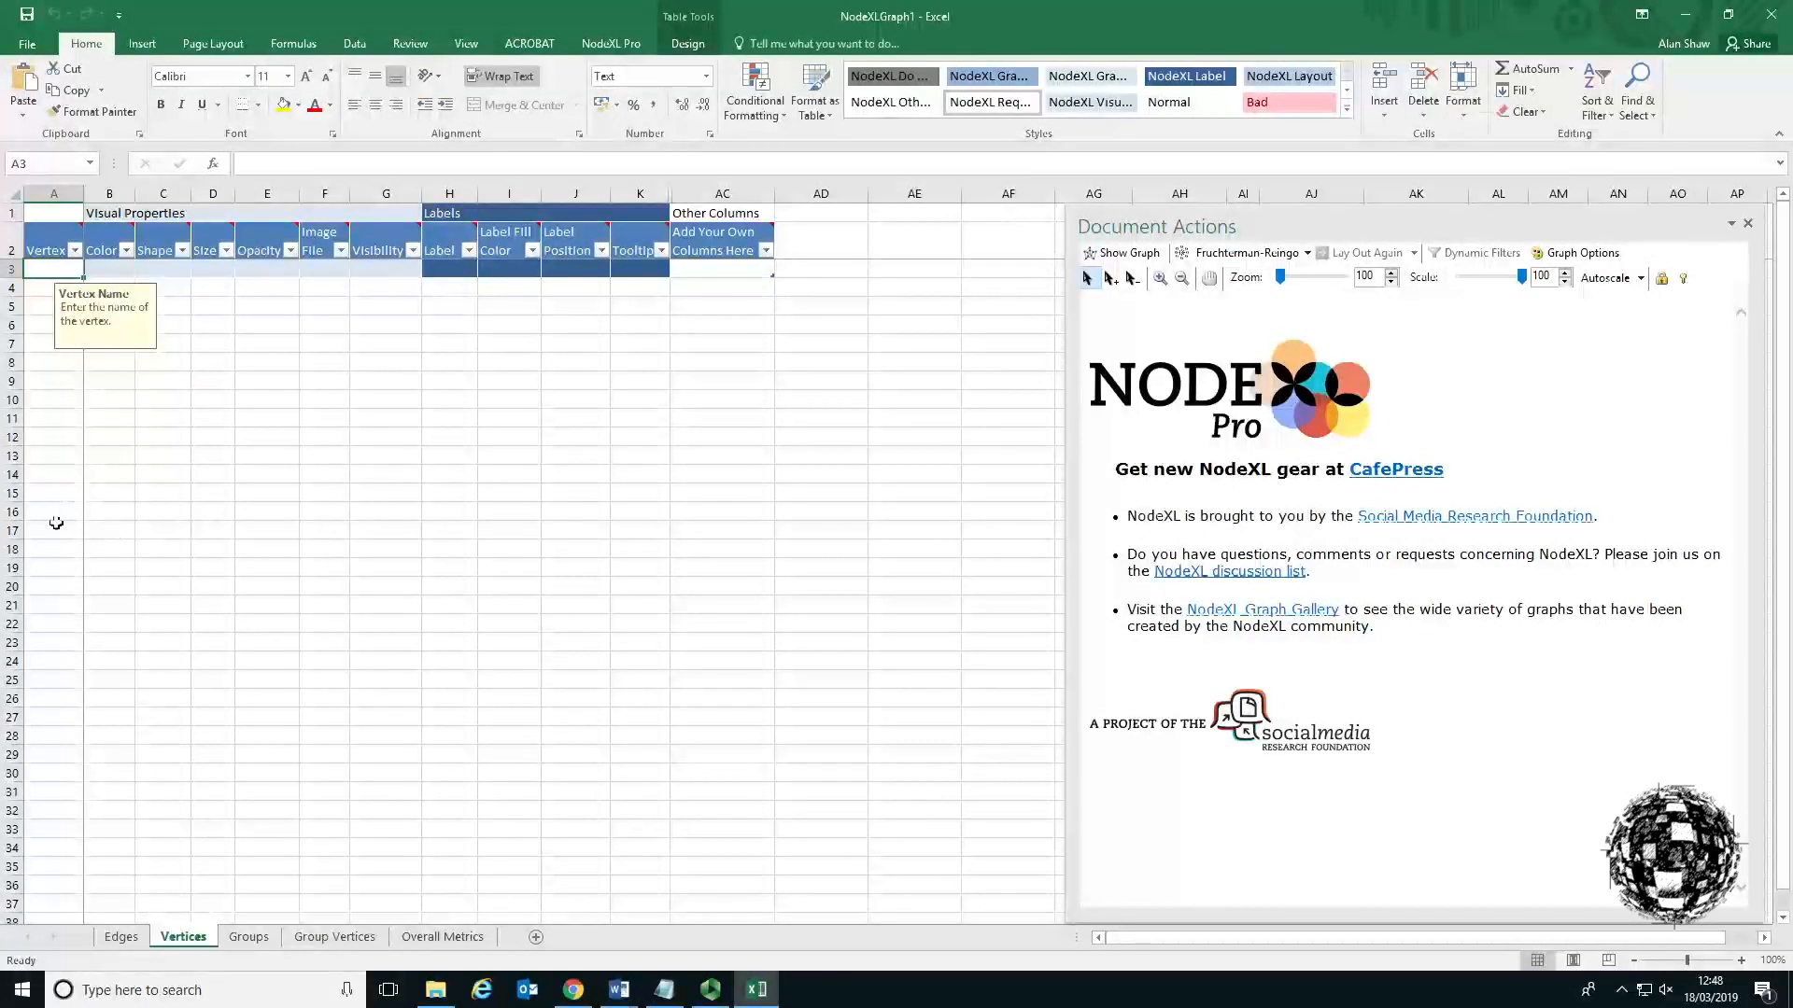
pyautogui.click(249, 936)
pyautogui.click(296, 937)
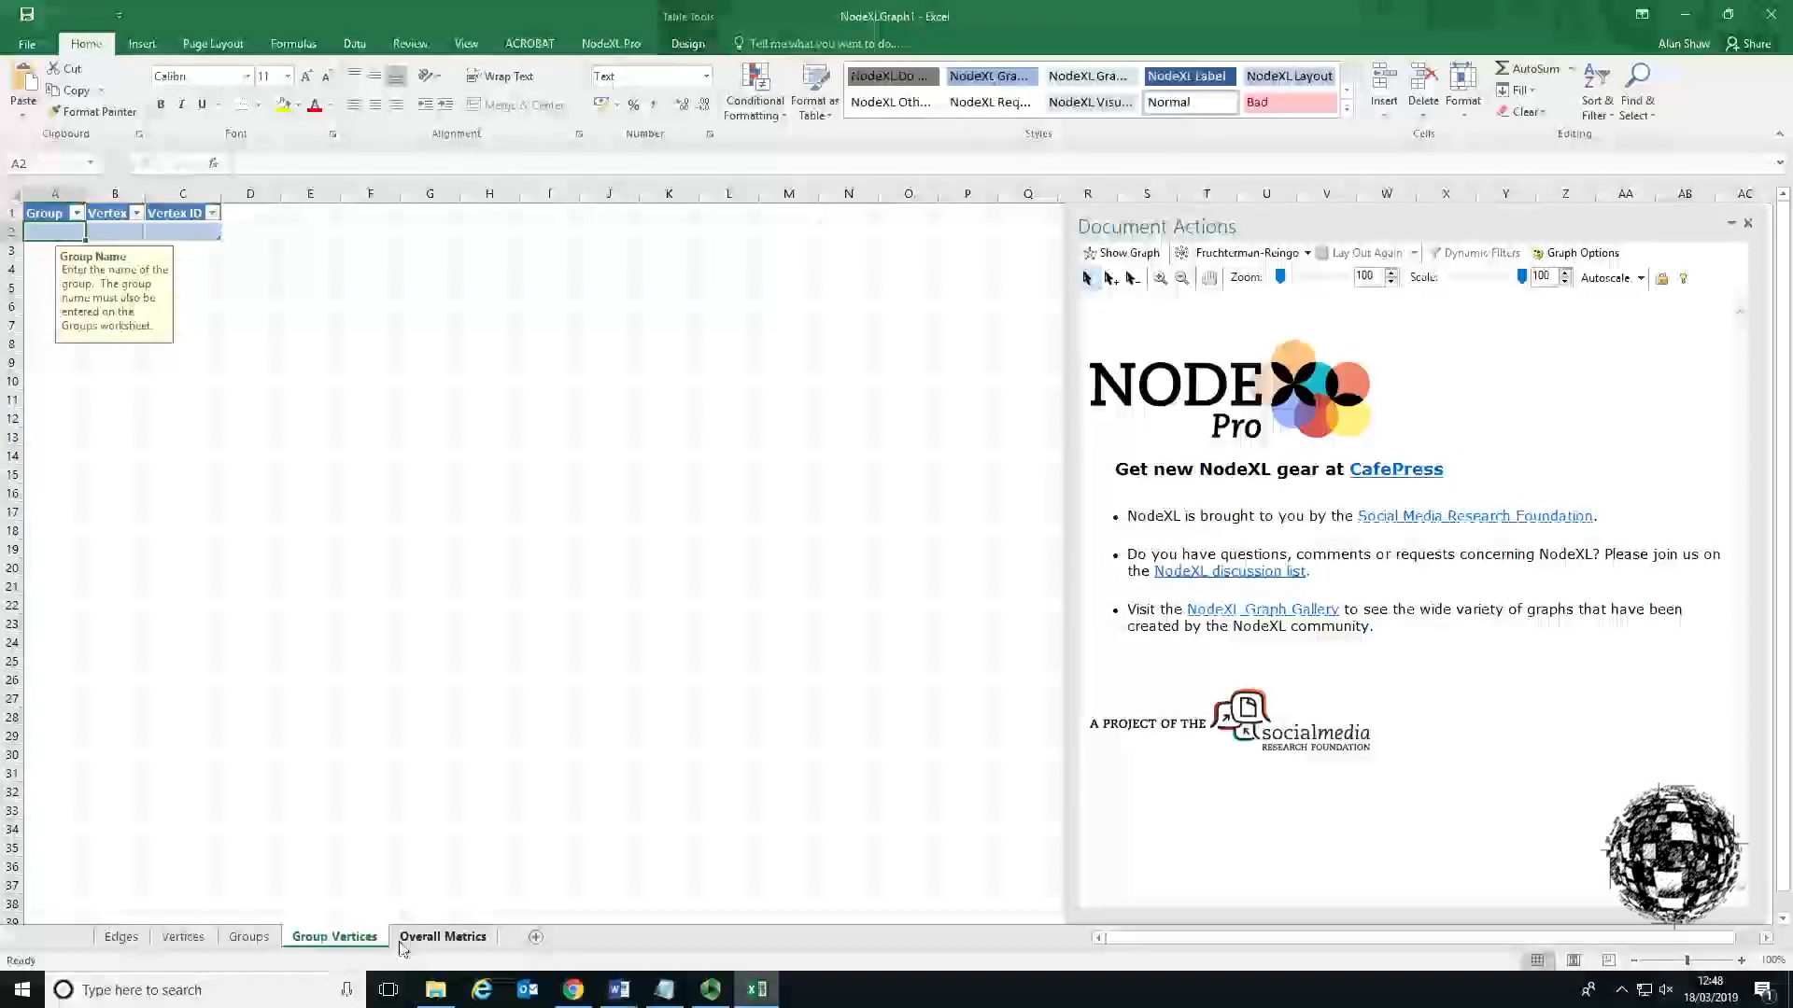
pyautogui.click(425, 938)
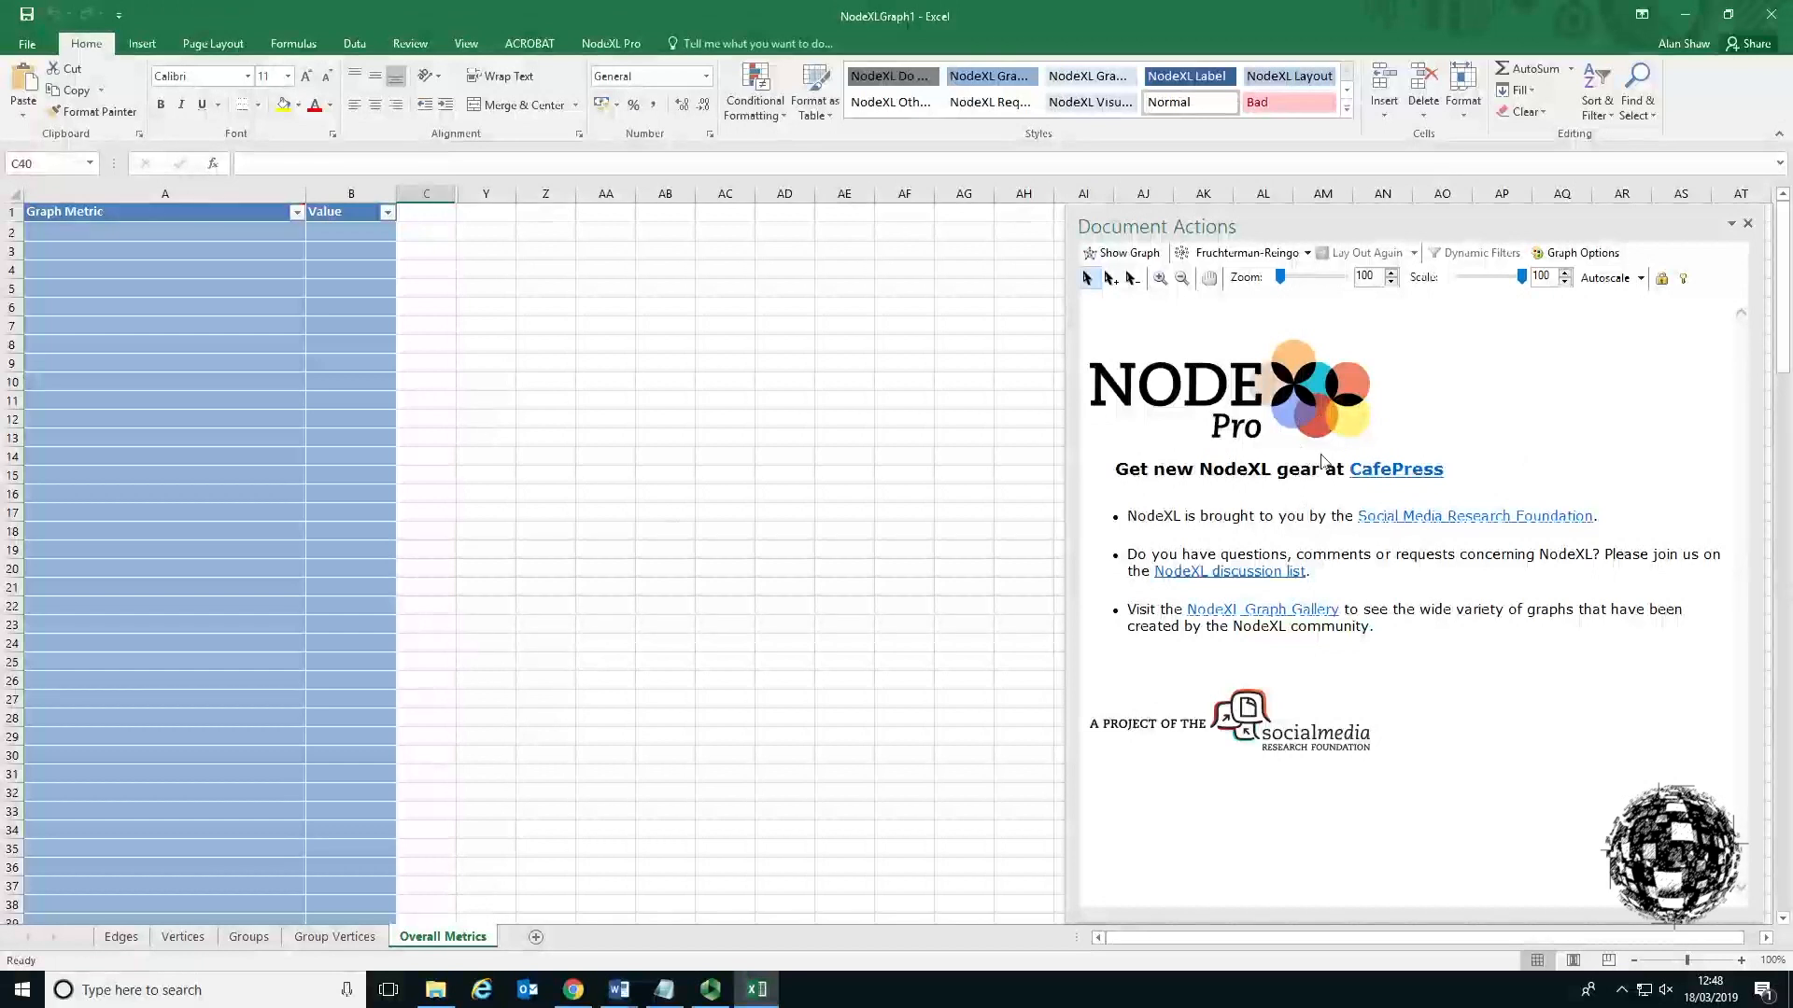
# Narrow the Vertex 1 and Vertex 2 columns on the Edges sheet and the Vertex column on the Vertices sheet.
pyautogui.click(130, 935)
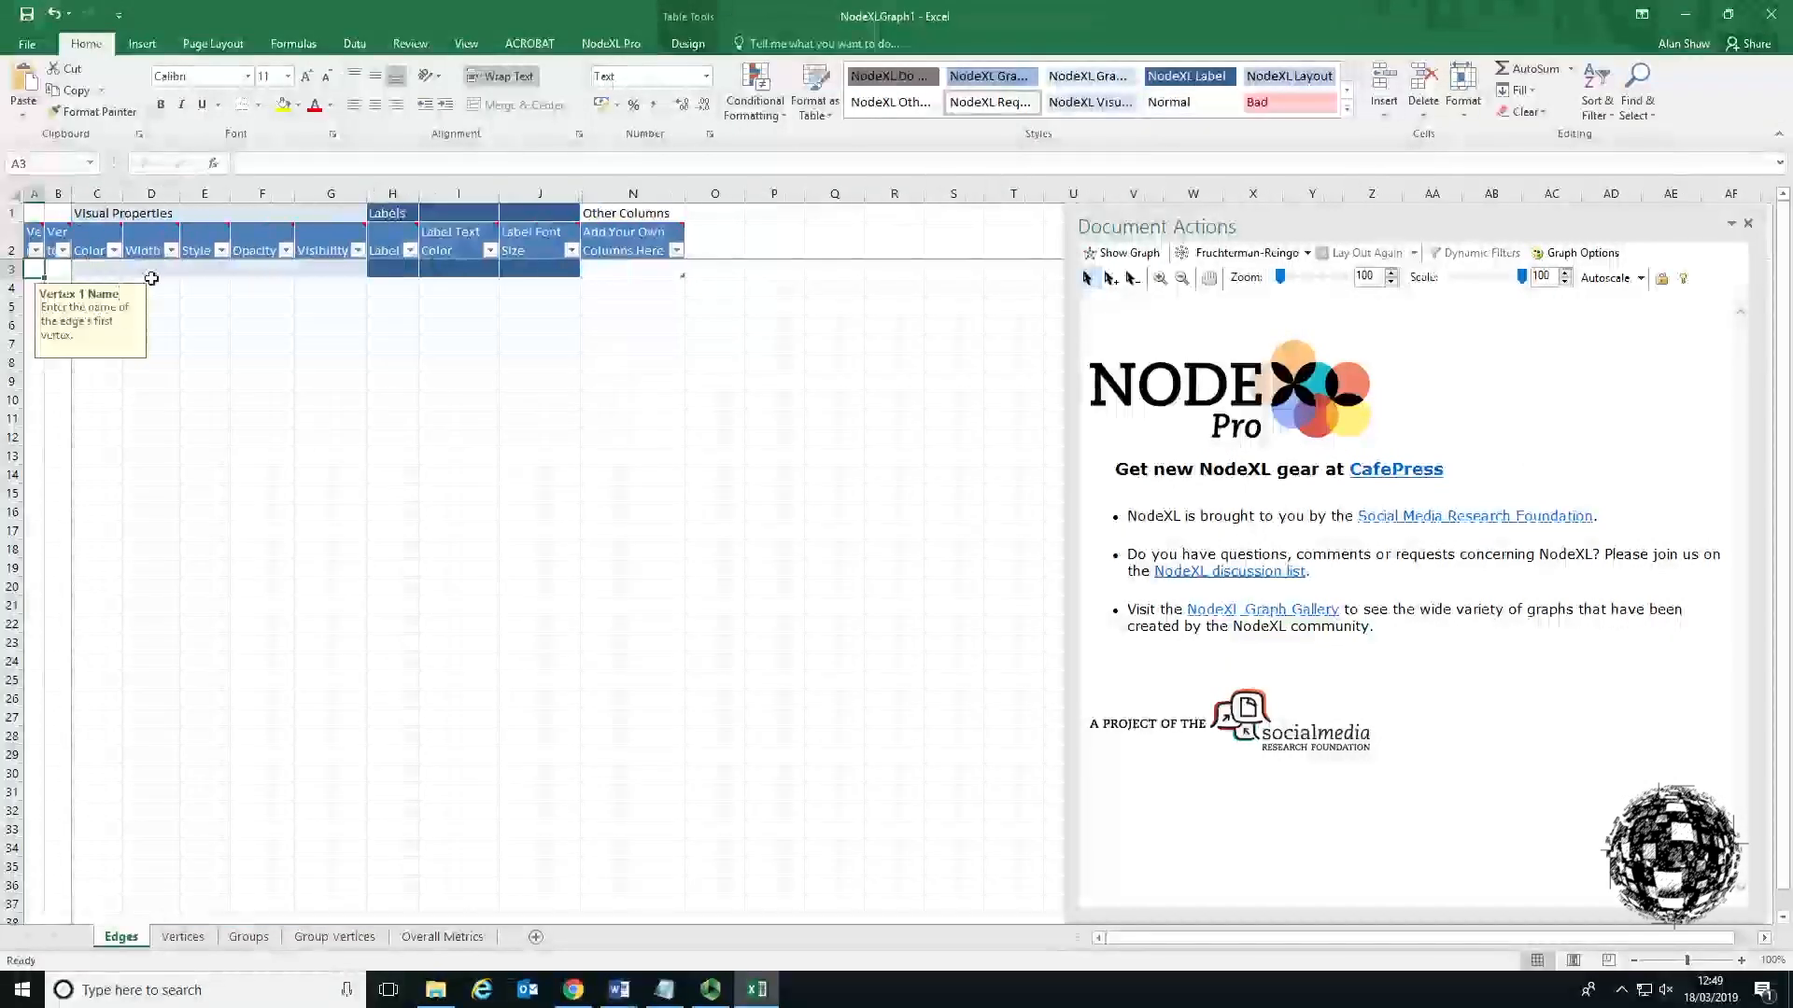
pyautogui.click(184, 938)
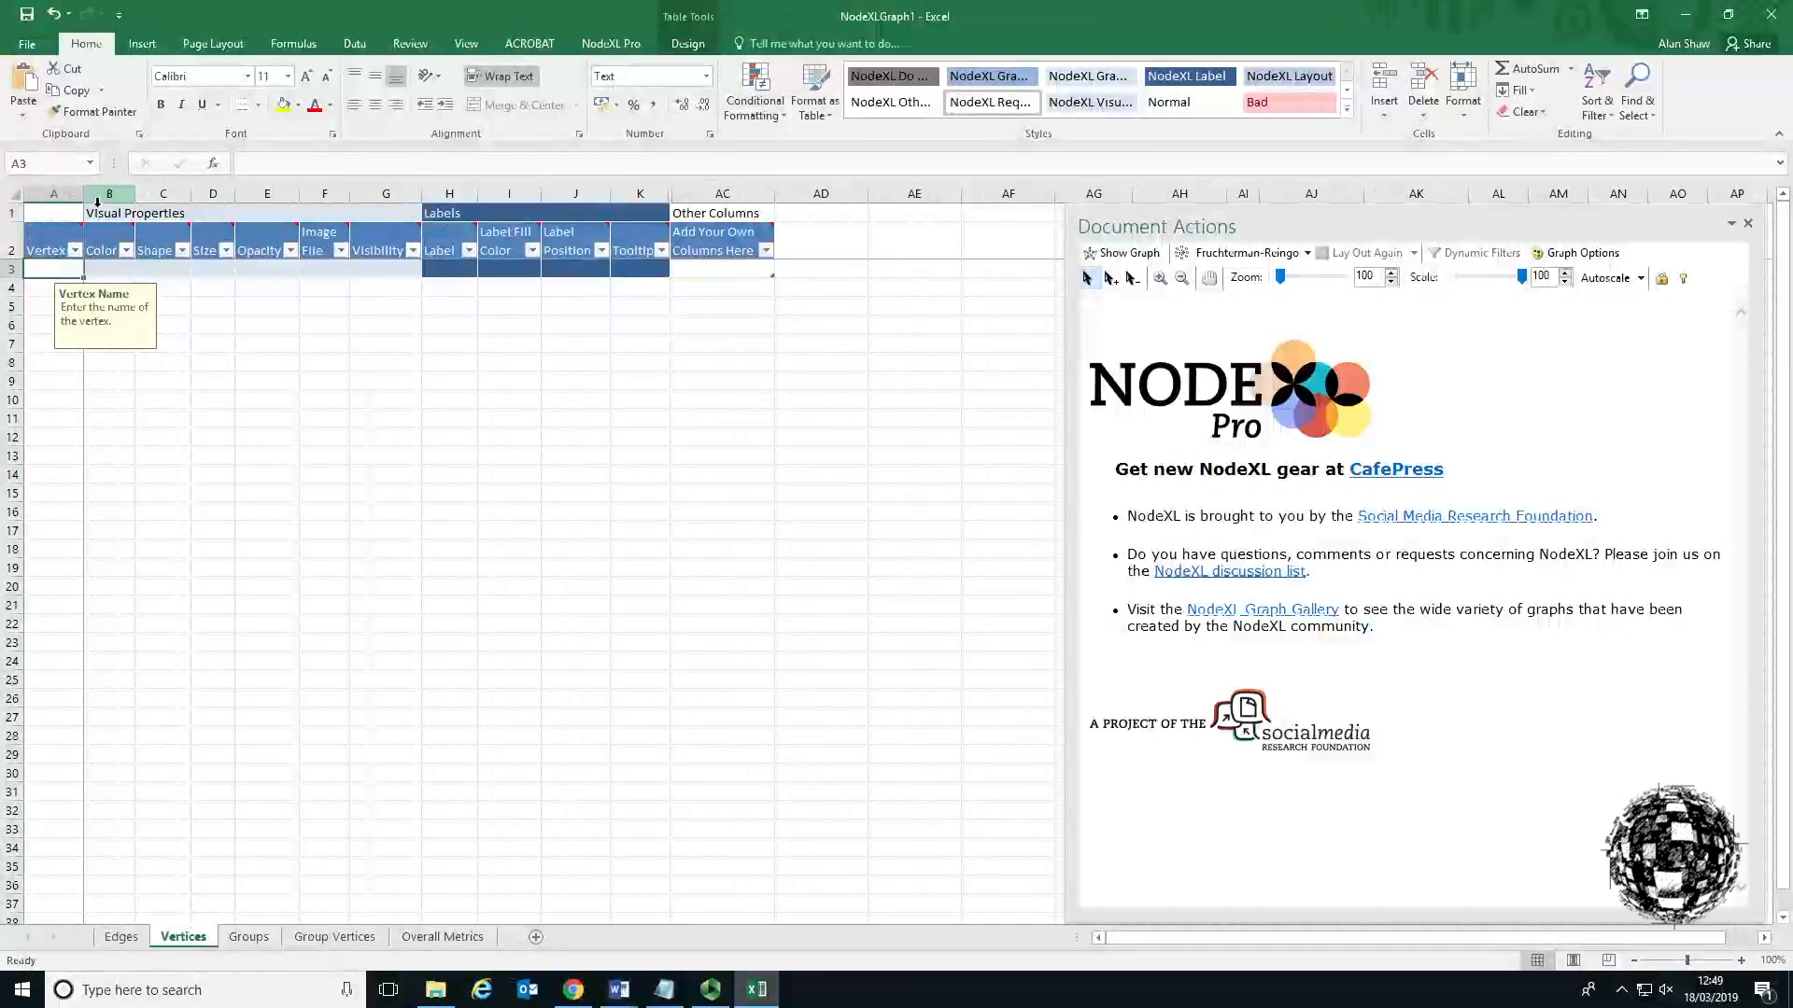
pyautogui.moveTo(83, 196); pyautogui.dragTo(52, 214)
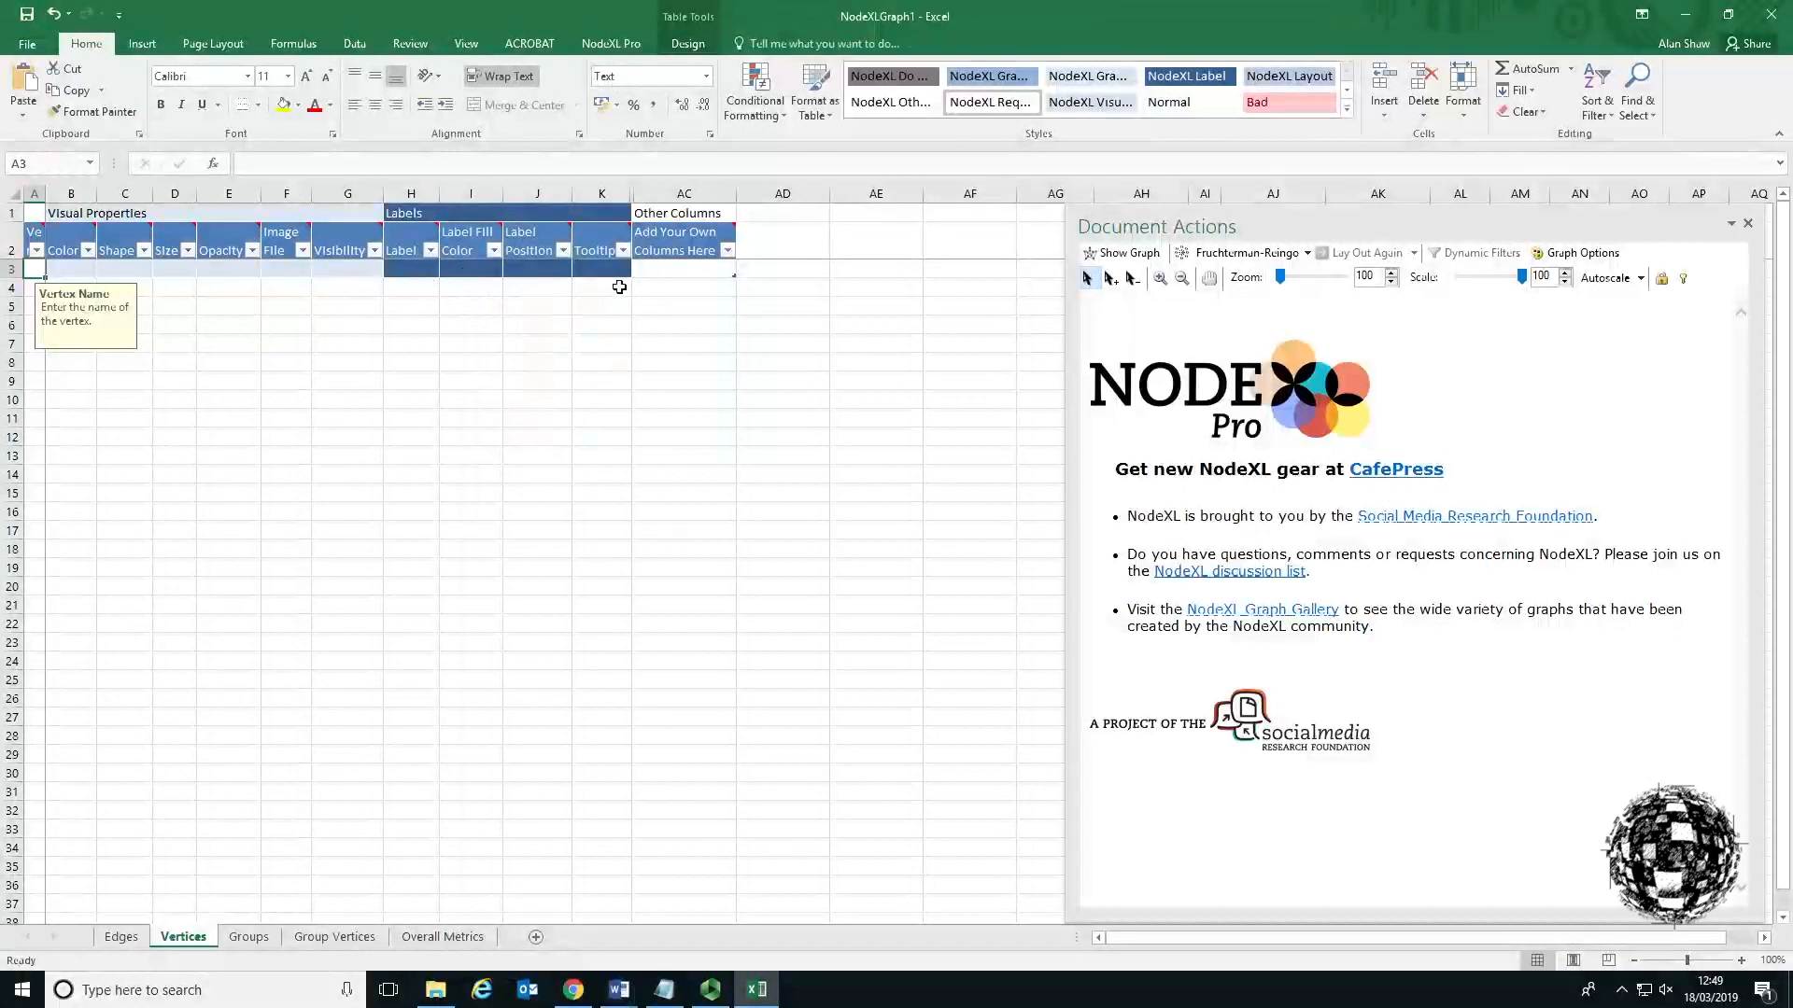
# Import a Twitter search network into the Edges sheet, replacing the default "NodeXL" search query.
pyautogui.click(122, 938)
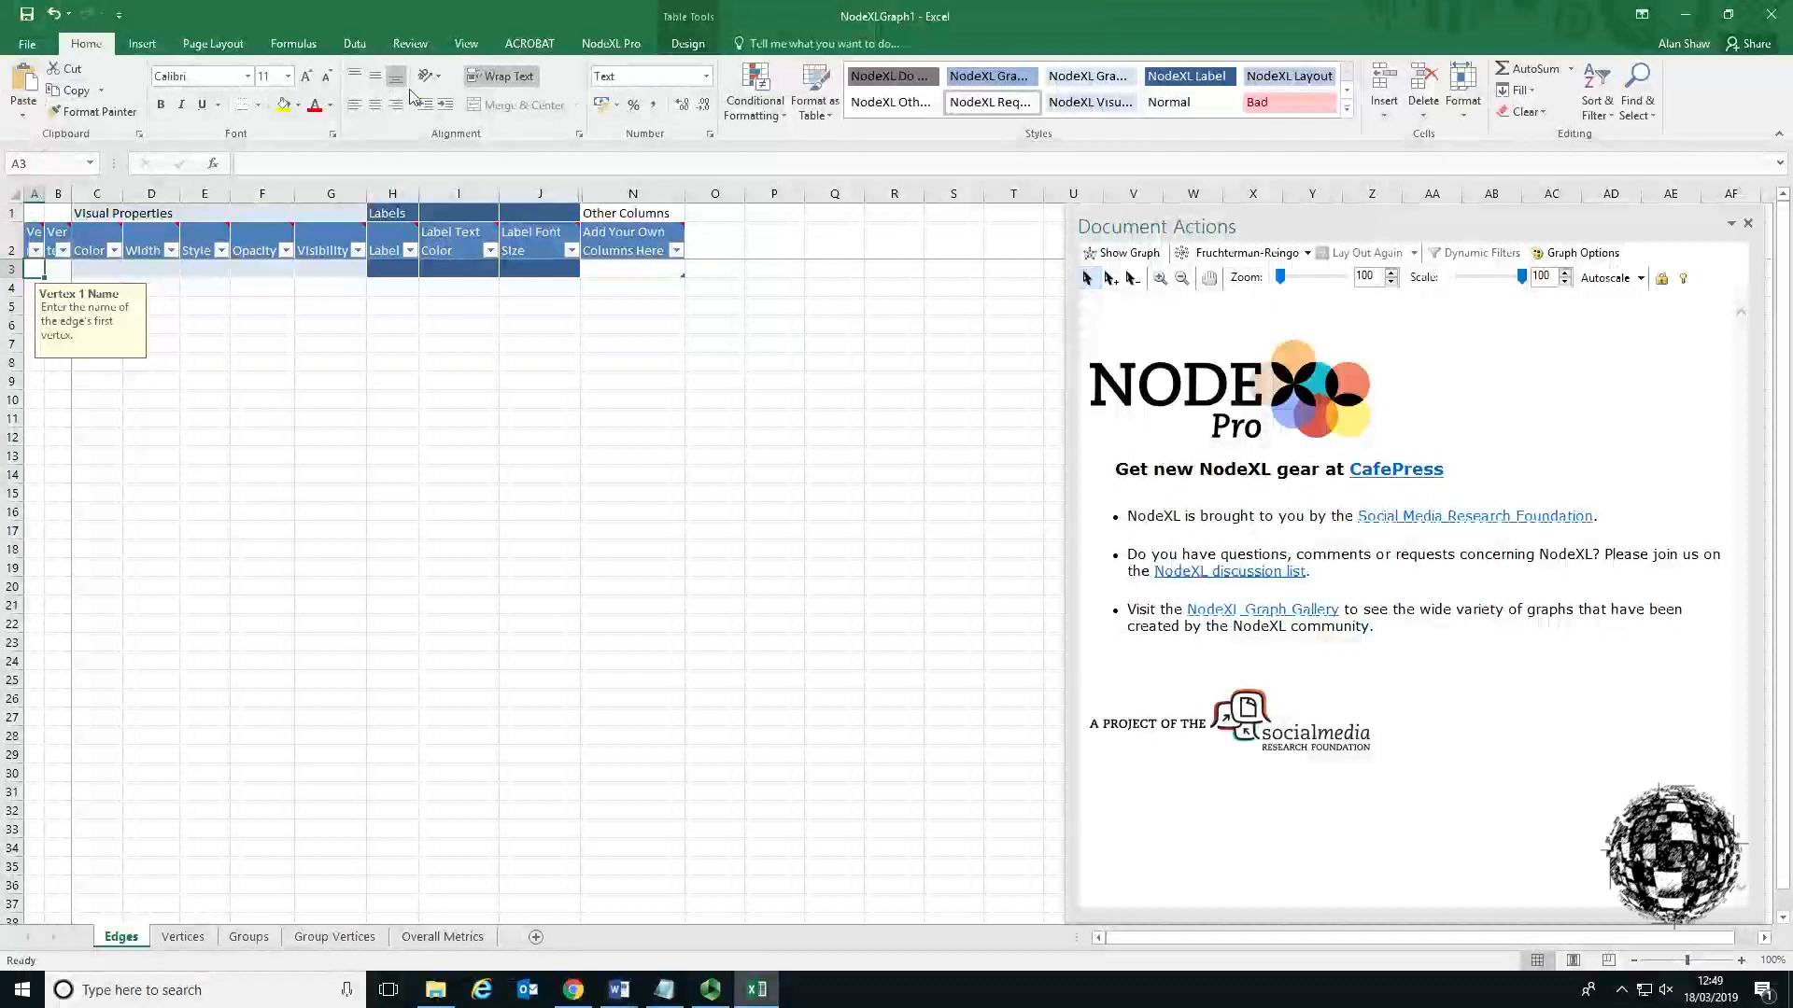
pyautogui.click(613, 44)
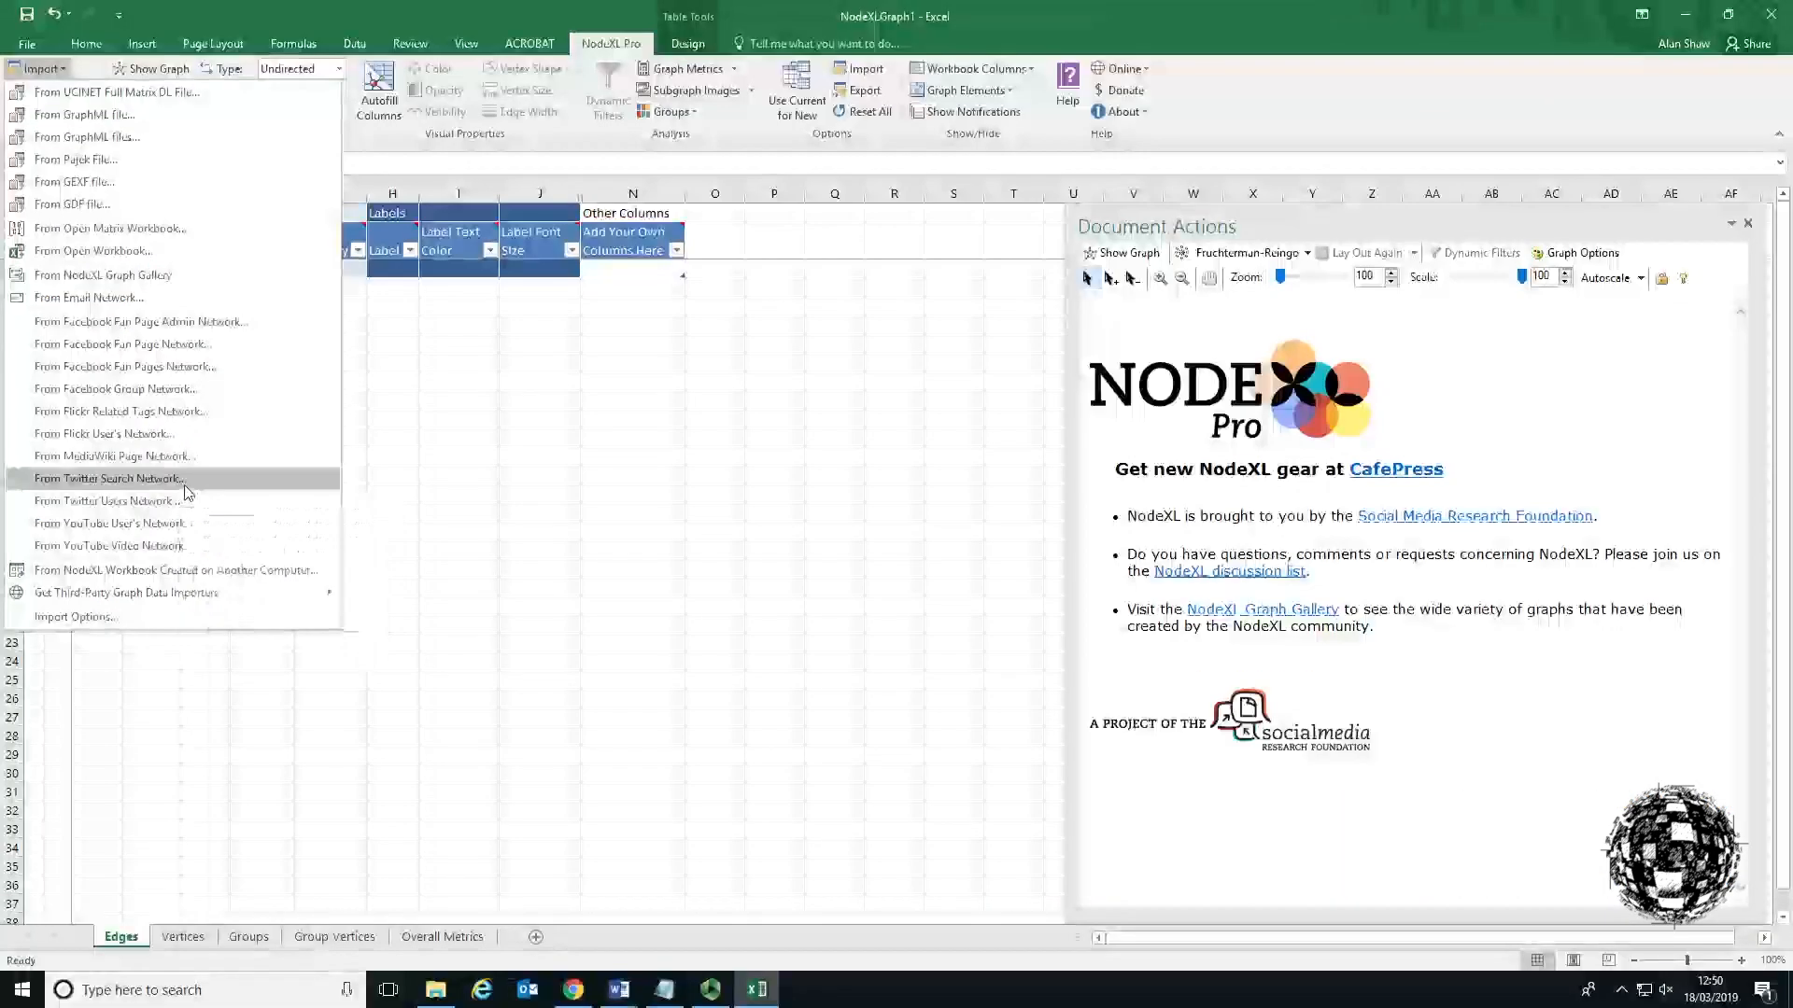
pyautogui.click(140, 467)
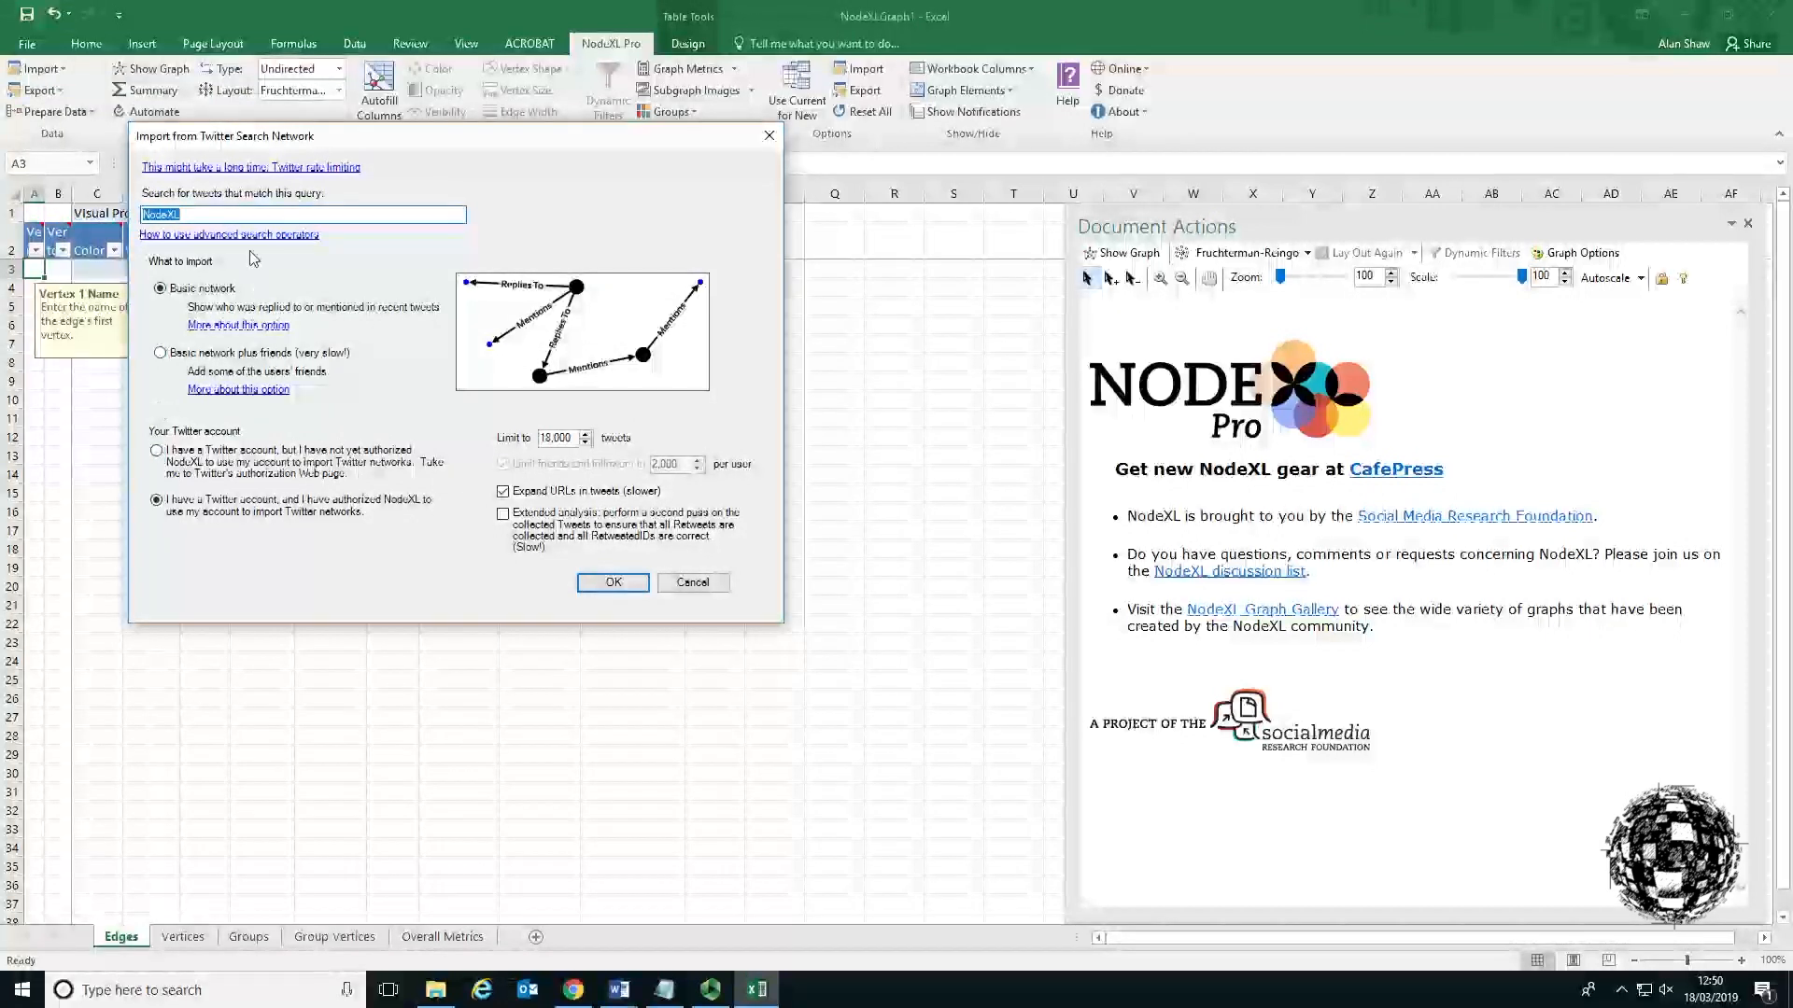
pyautogui.click(155, 216)
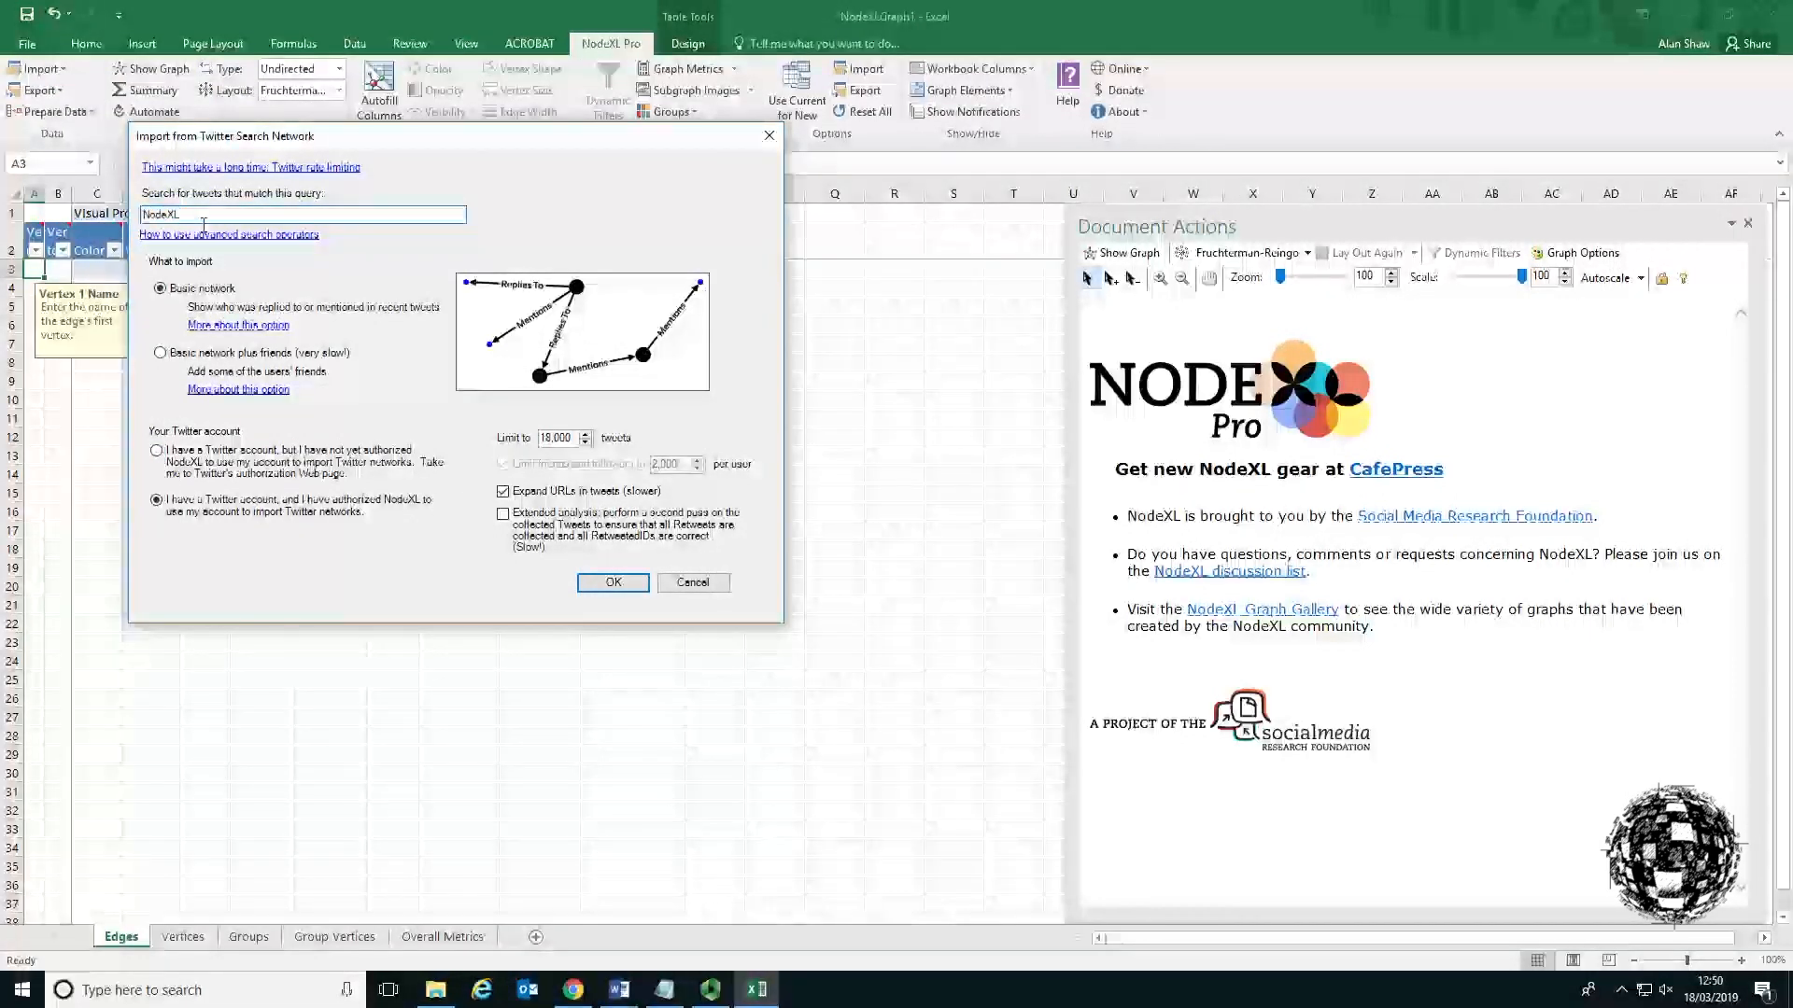
pyautogui.doubleClick(156, 216)
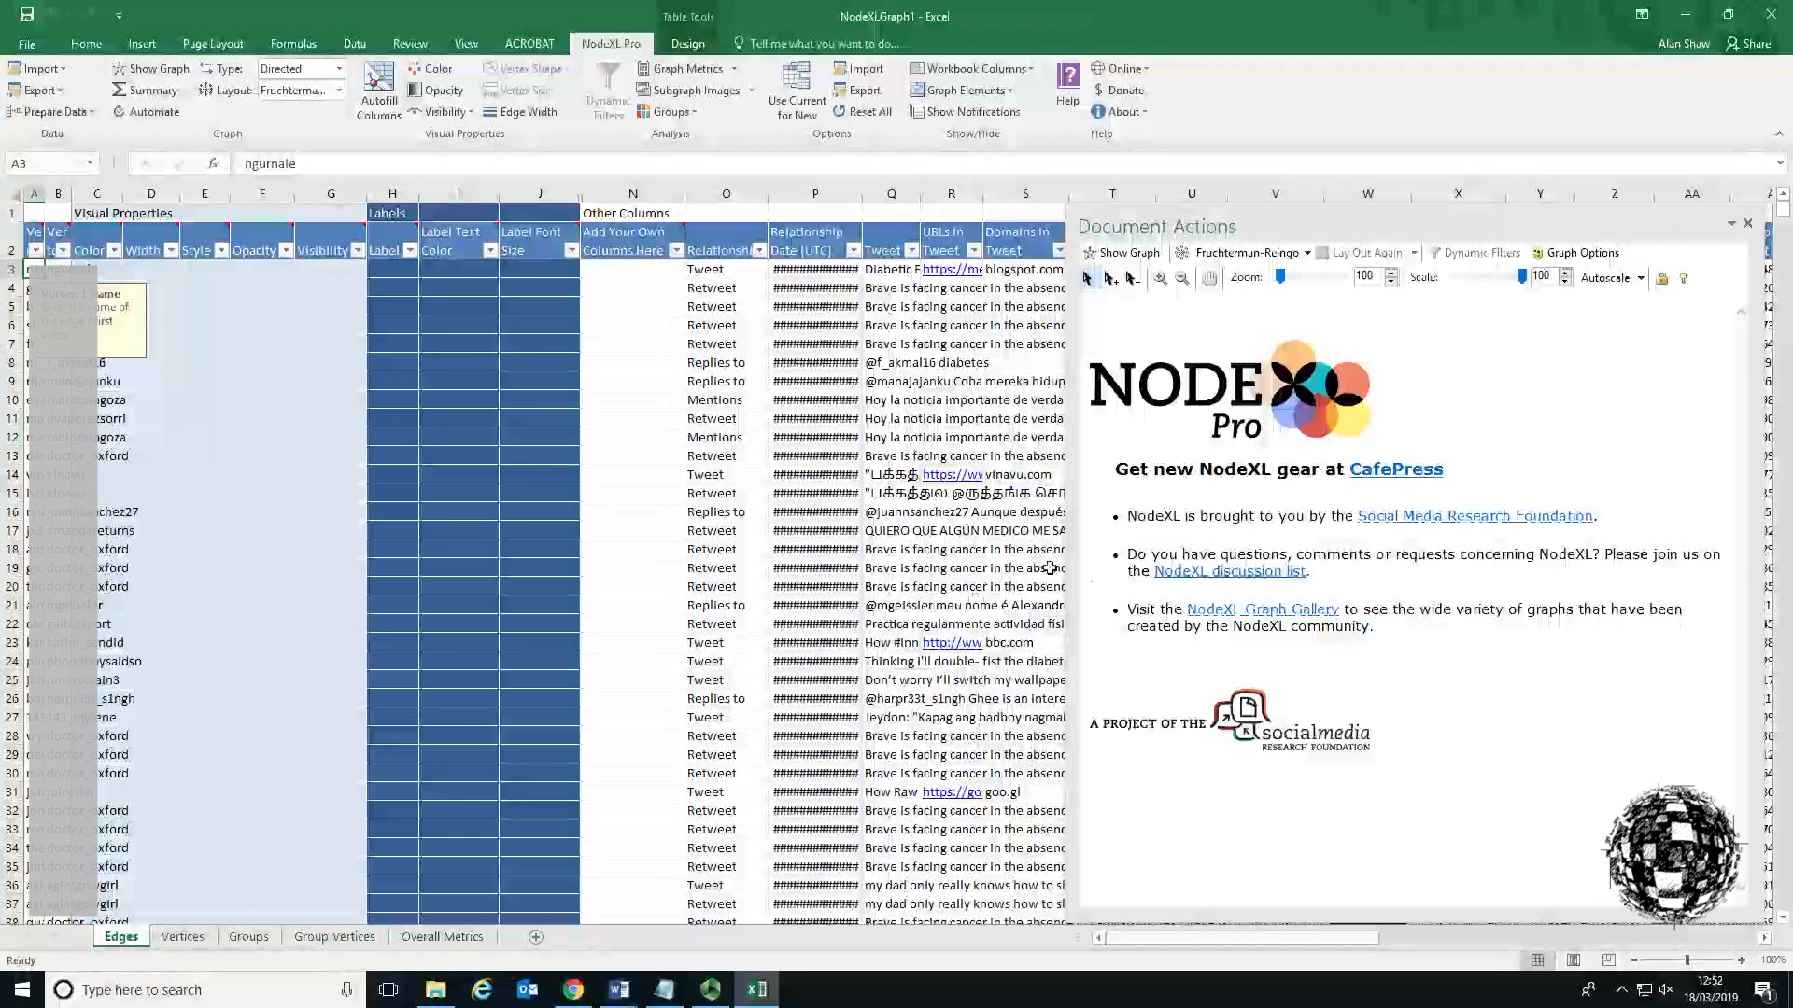
# Show the graph of the imported network and set its layout algorithm to Harel-Koren Fast Multiscale.
pyautogui.click(1130, 254)
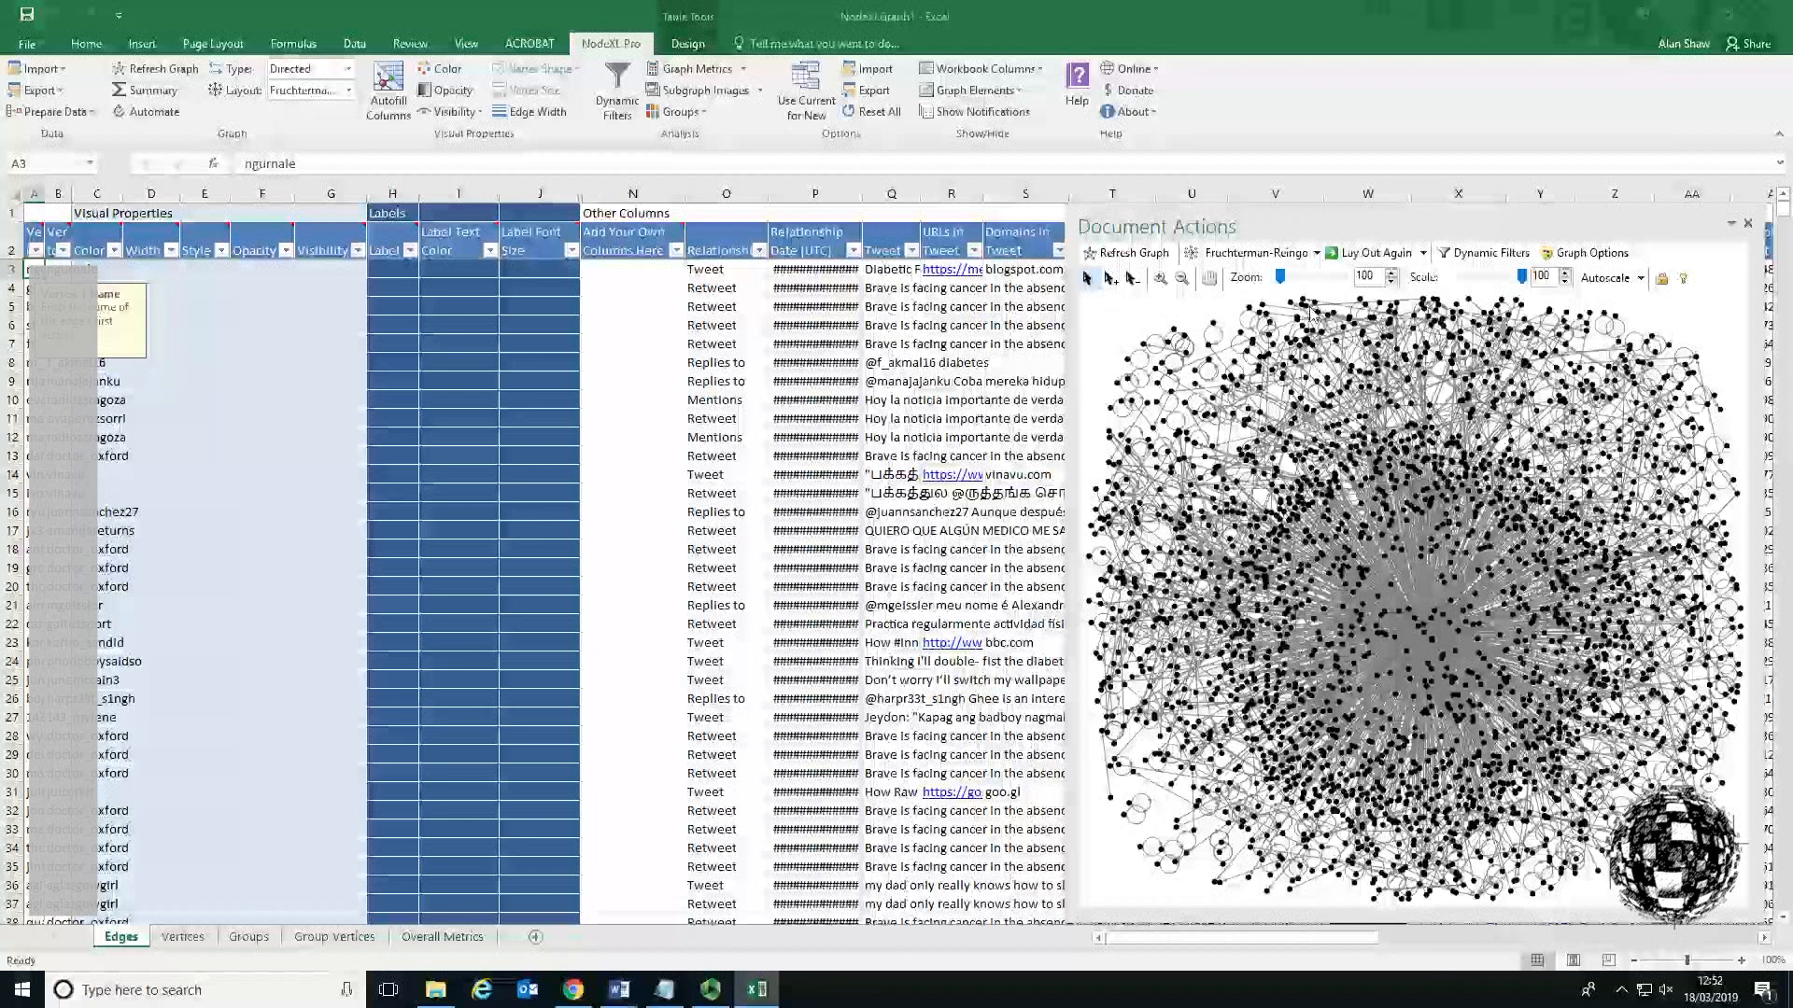
pyautogui.click(1316, 253)
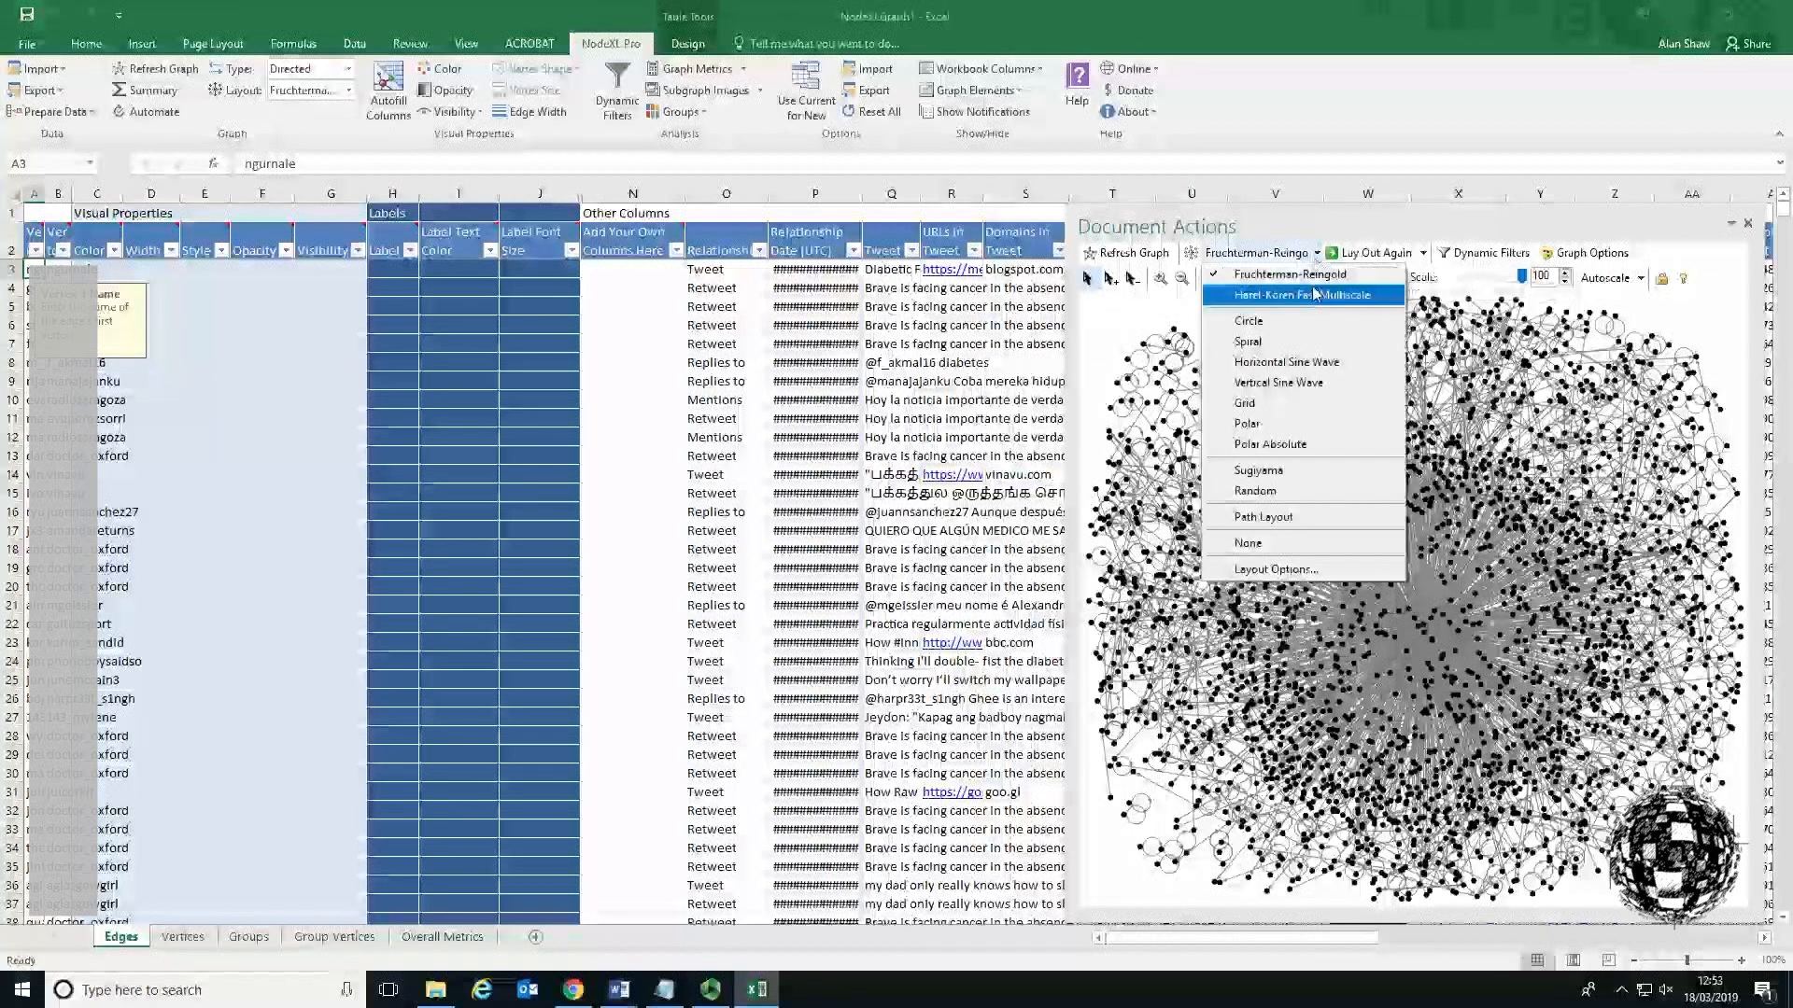
pyautogui.click(1311, 294)
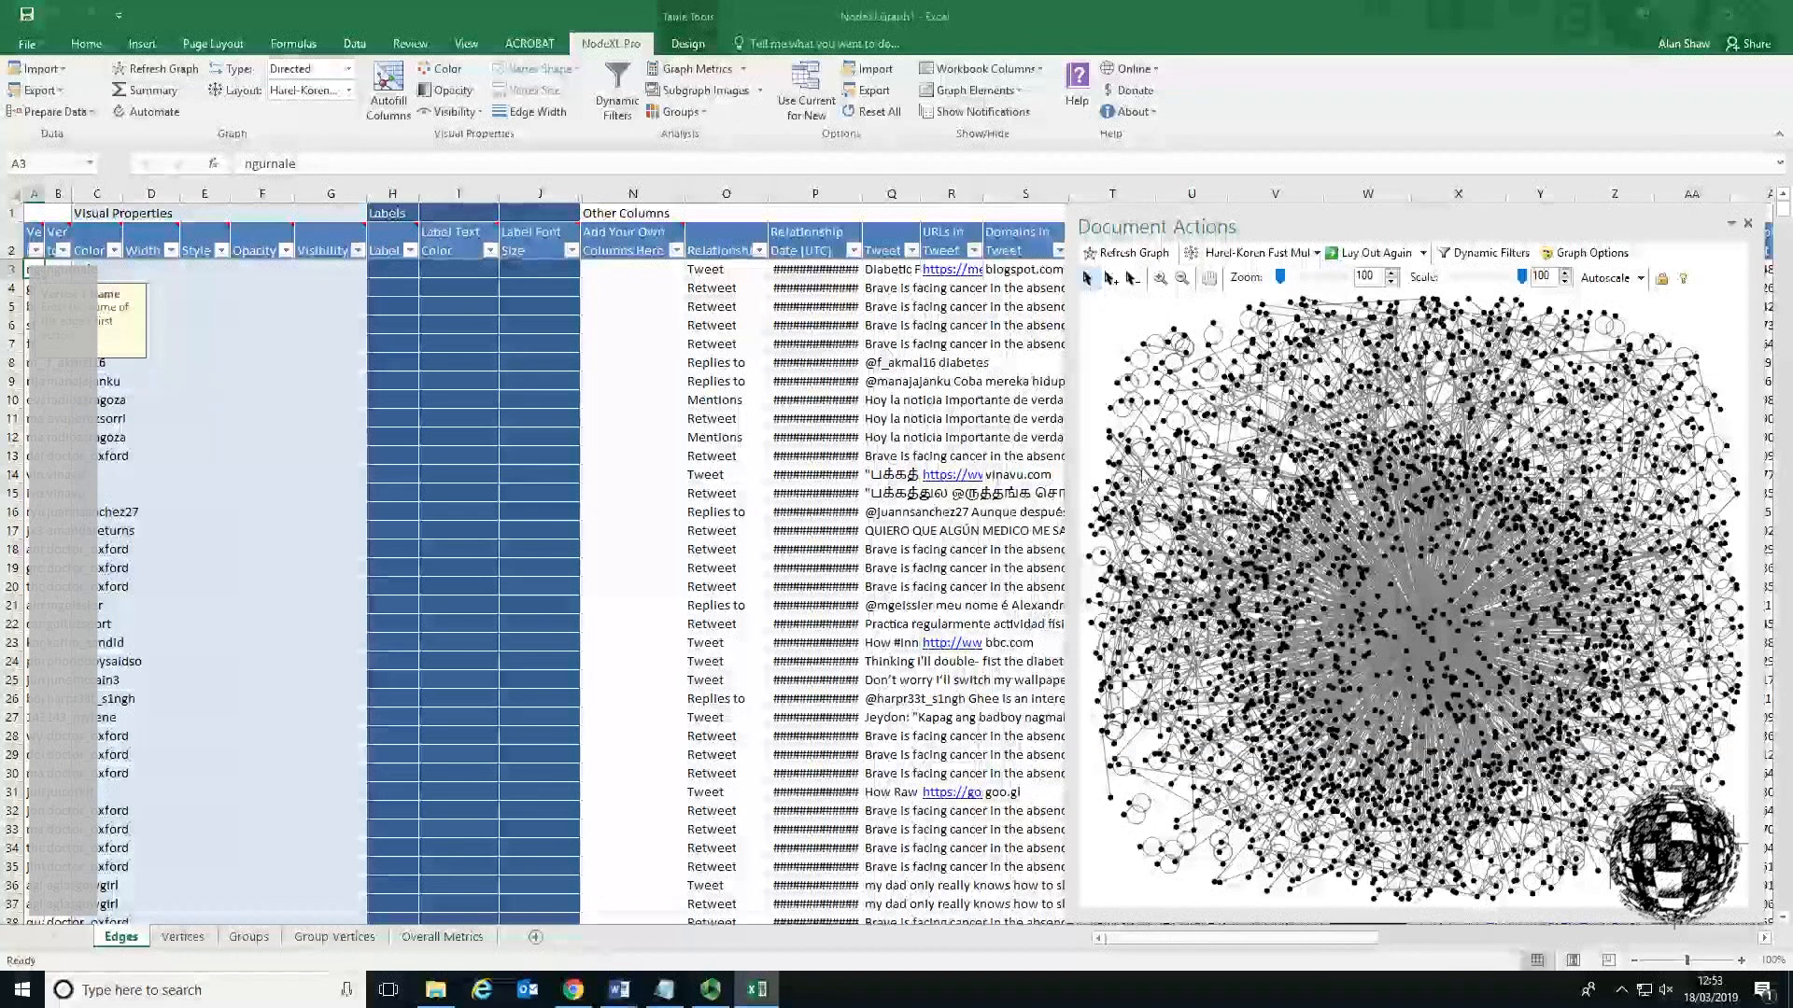
# Widen the graph pane across most of the worksheet and lay out the graph again with Harel-Koren Fast Multiscale.
pyautogui.moveTo(1076, 541); pyautogui.dragTo(254, 542)
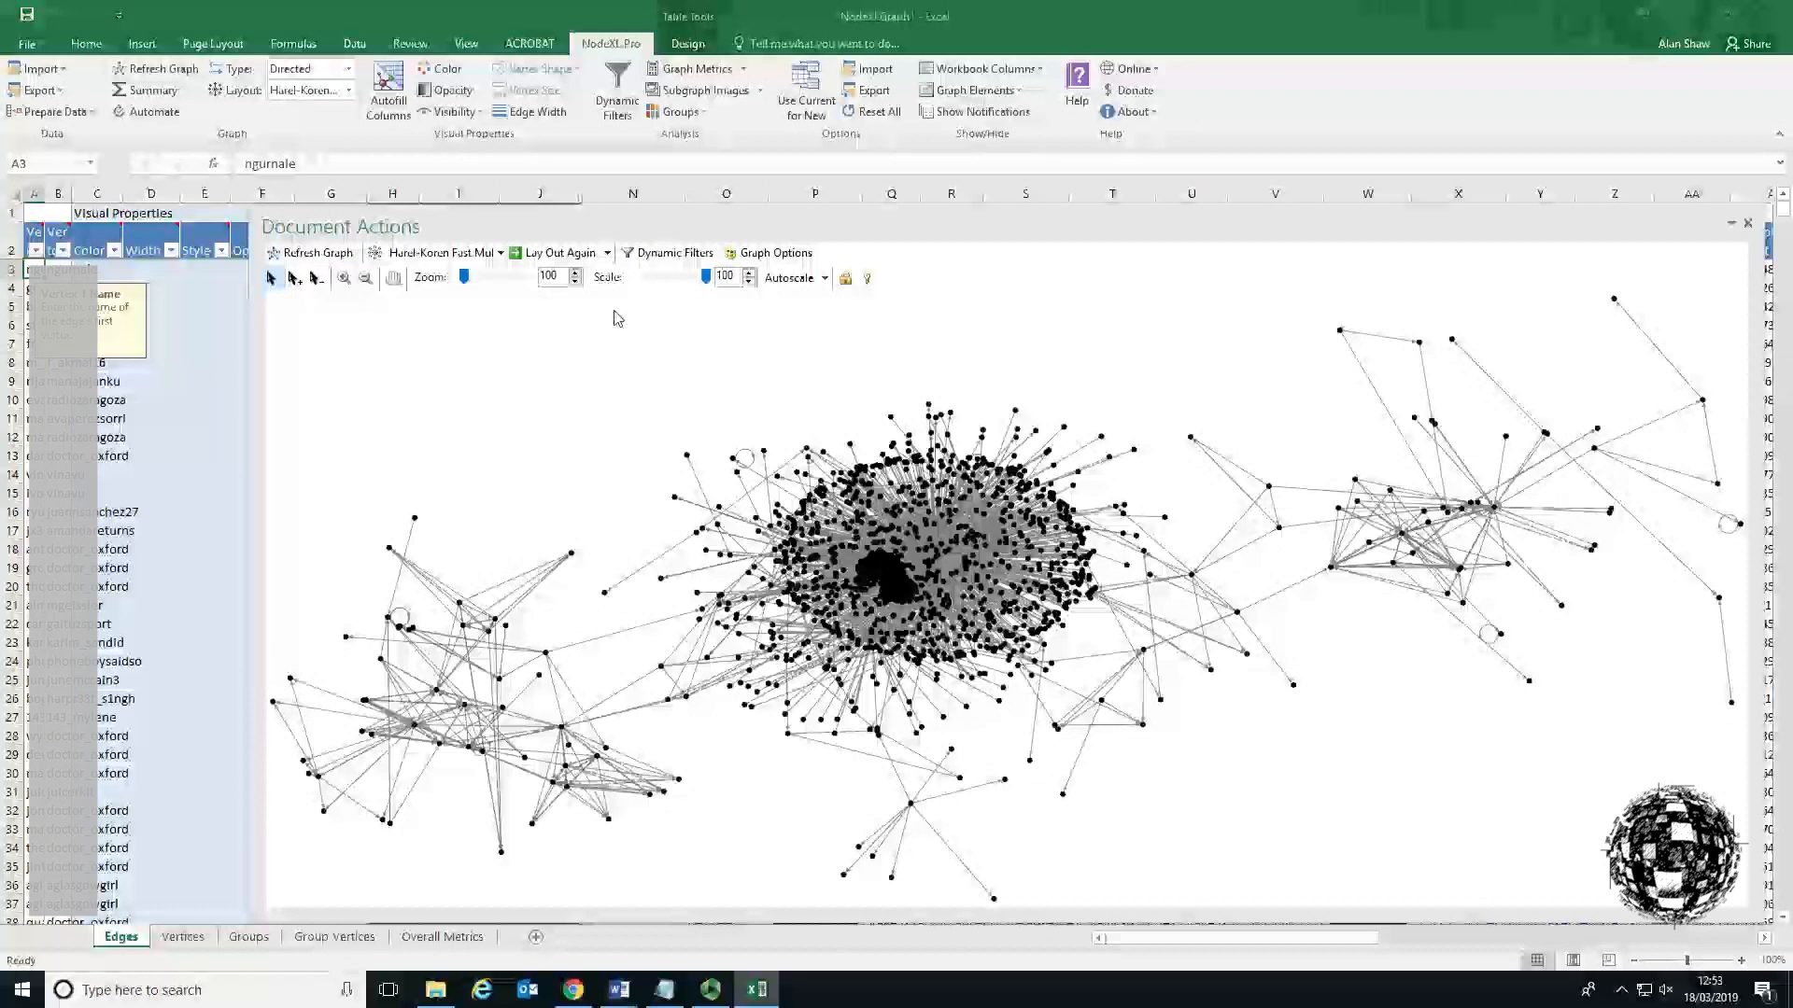
pyautogui.click(501, 254)
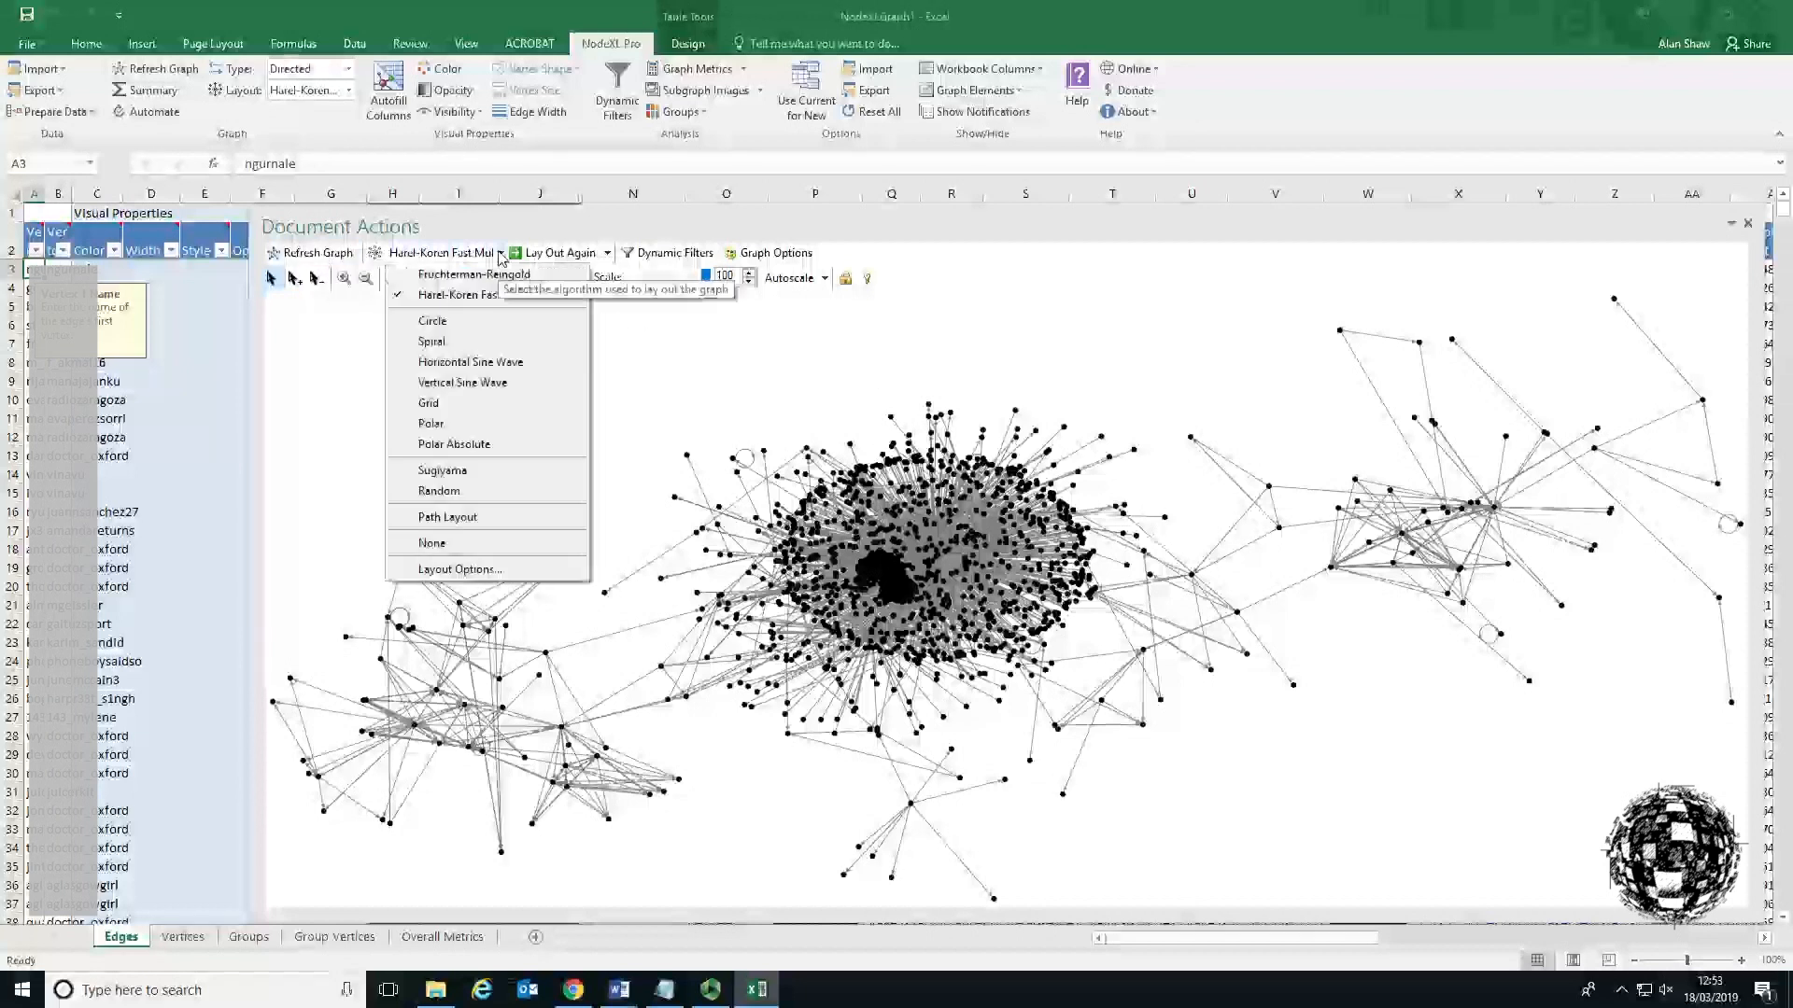
pyautogui.click(468, 324)
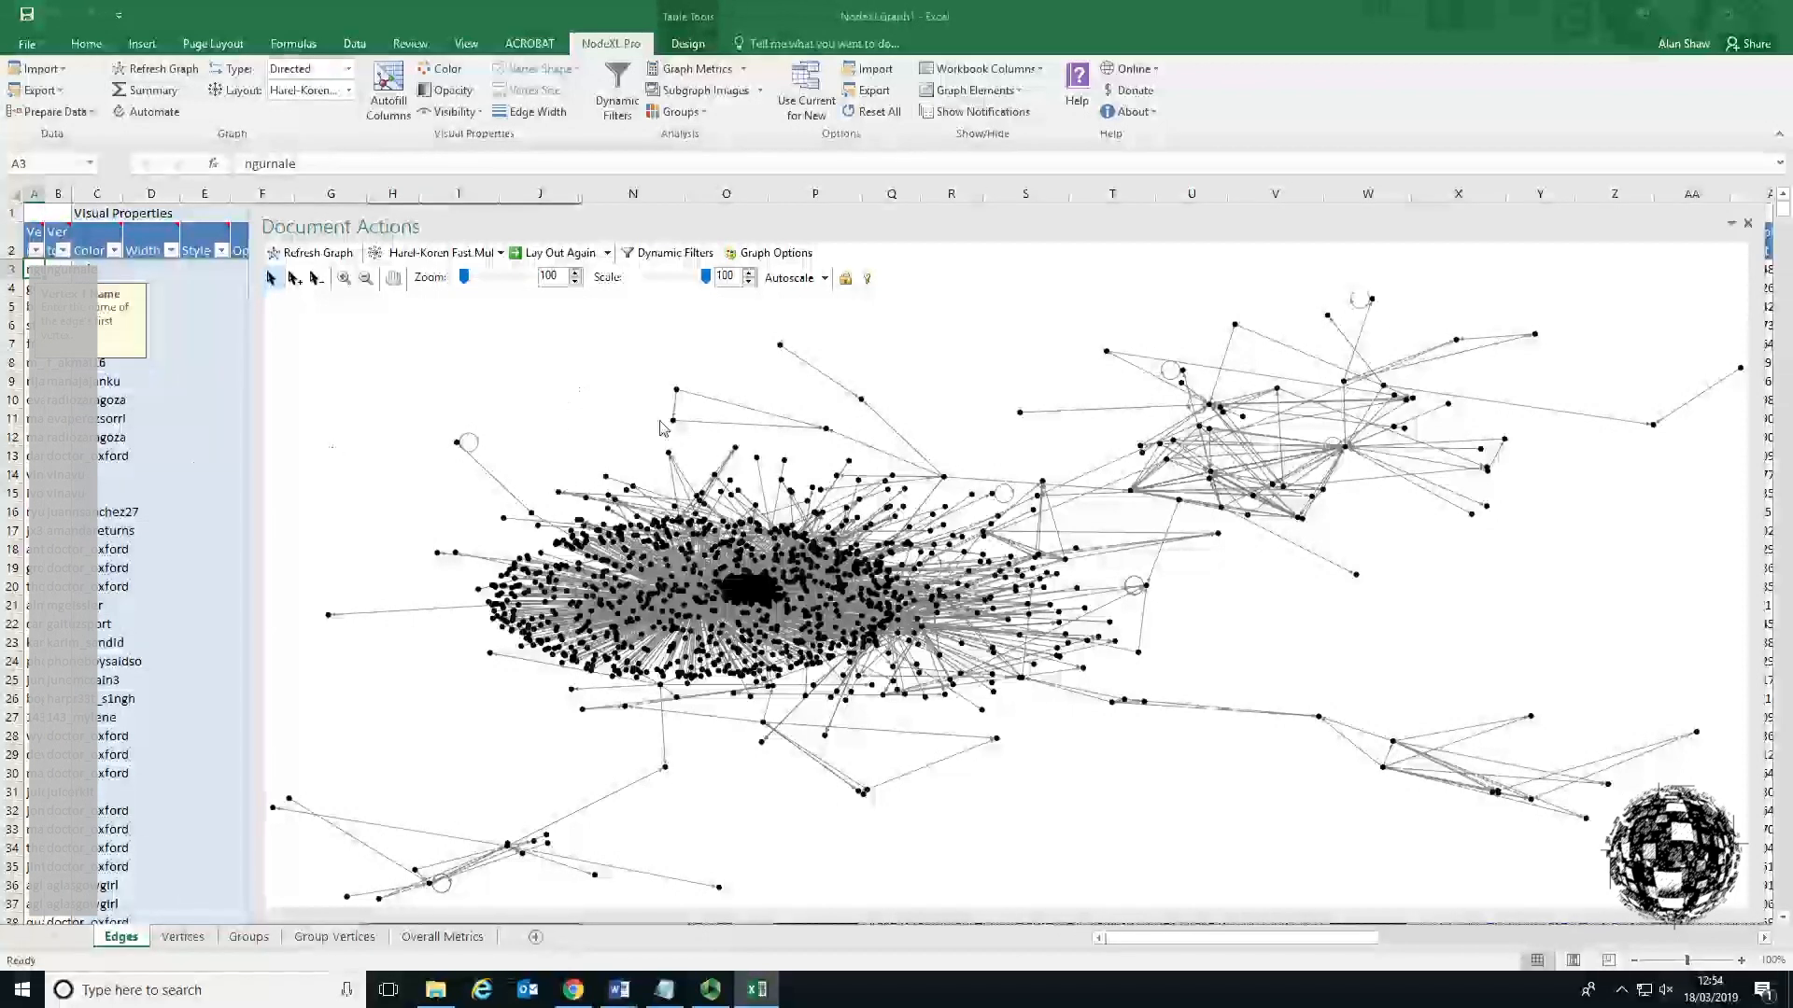
# Close the graph pane and filter the Edges table's Language column to show only "en" tweets.
pyautogui.click(1748, 226)
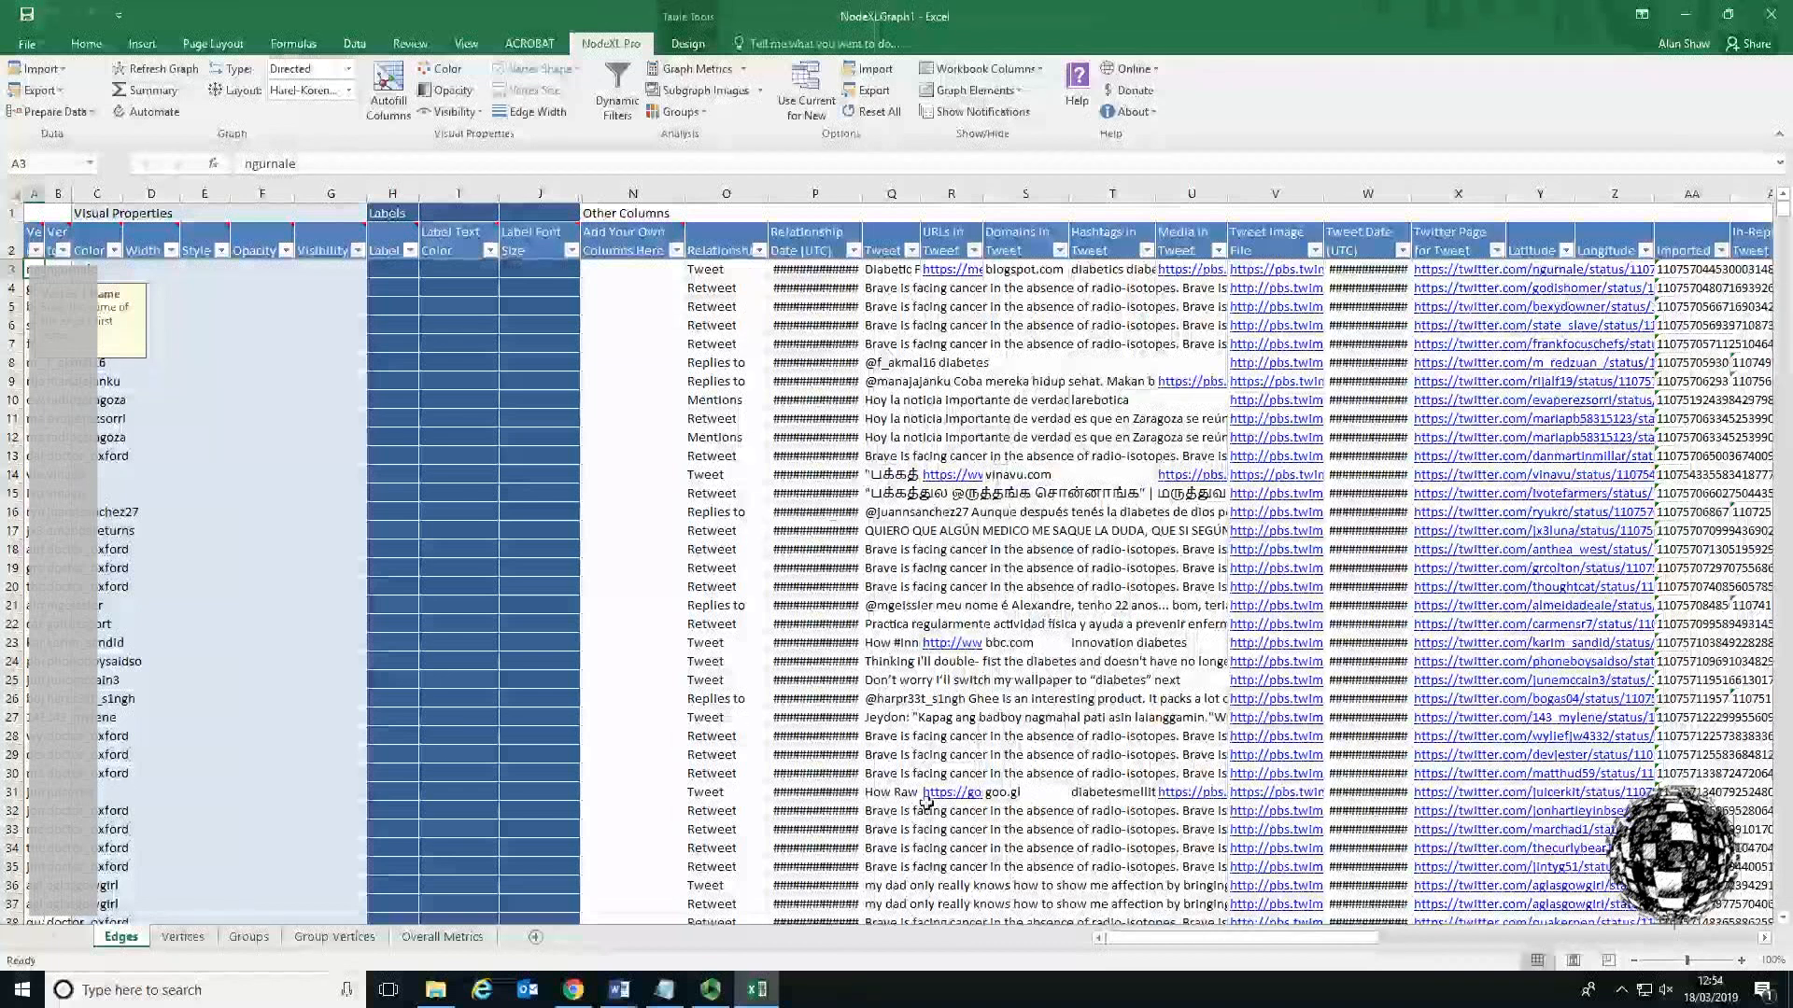
pyautogui.moveTo(1155, 941); pyautogui.dragTo(1338, 942)
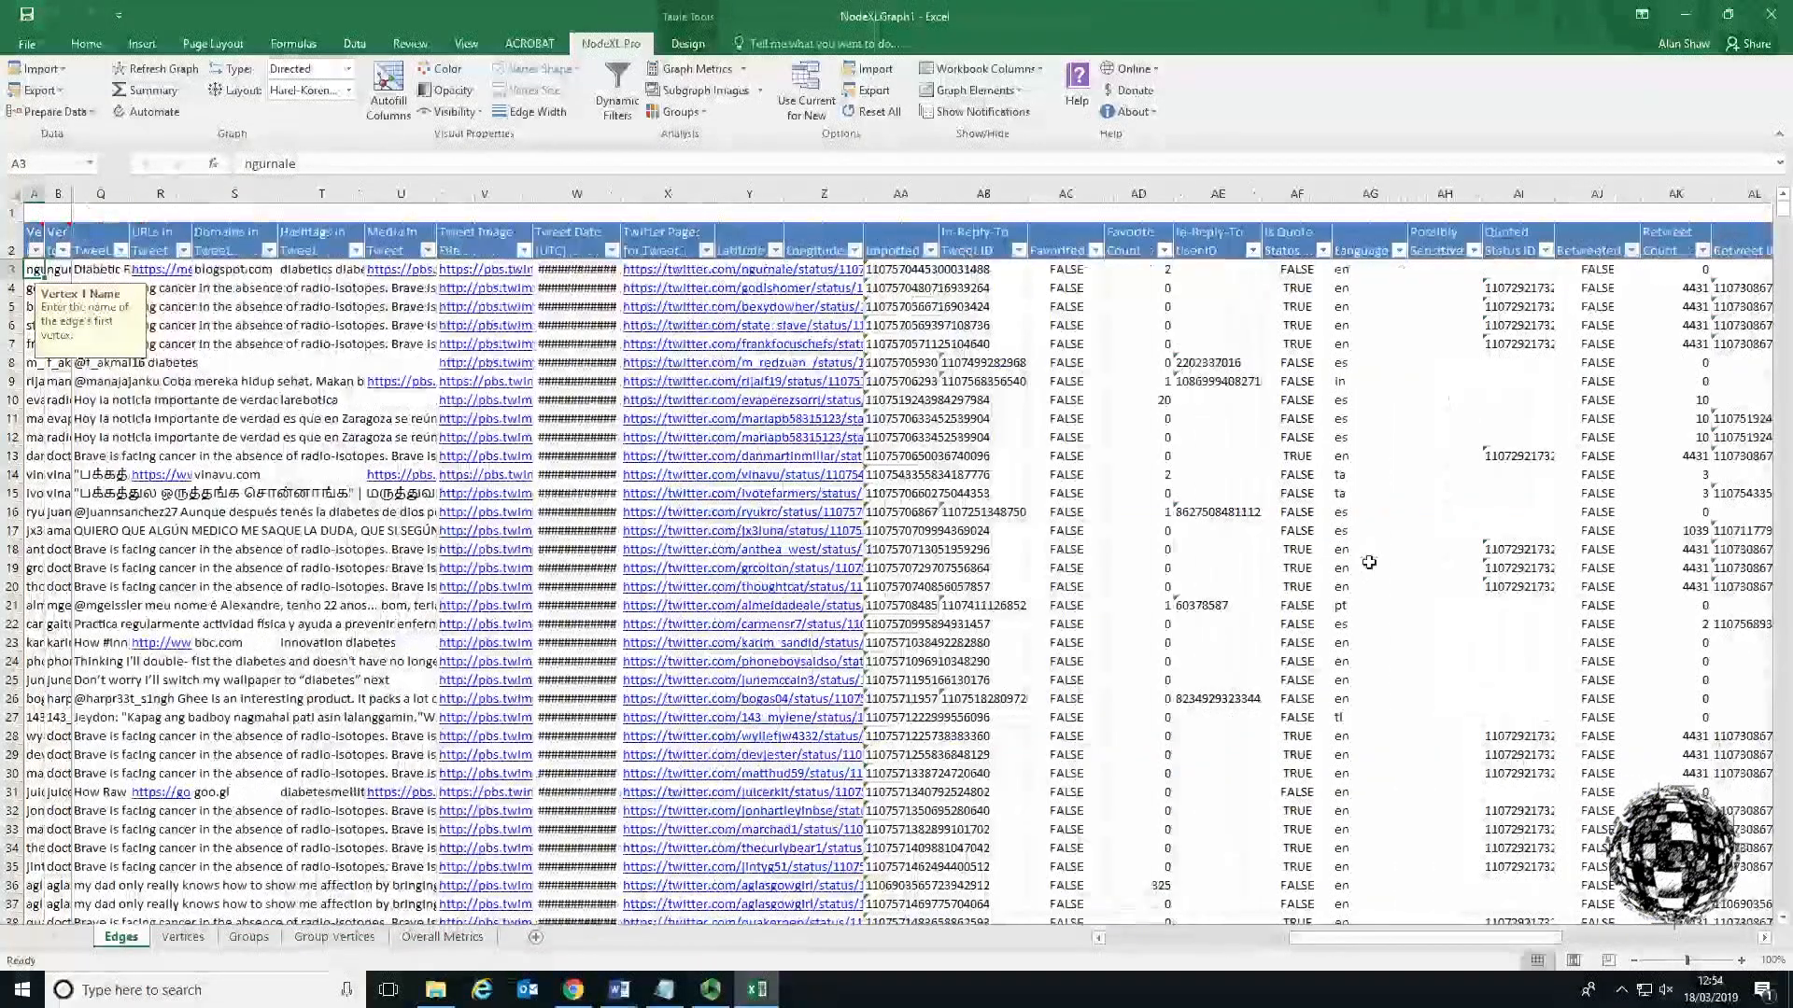
pyautogui.click(1399, 251)
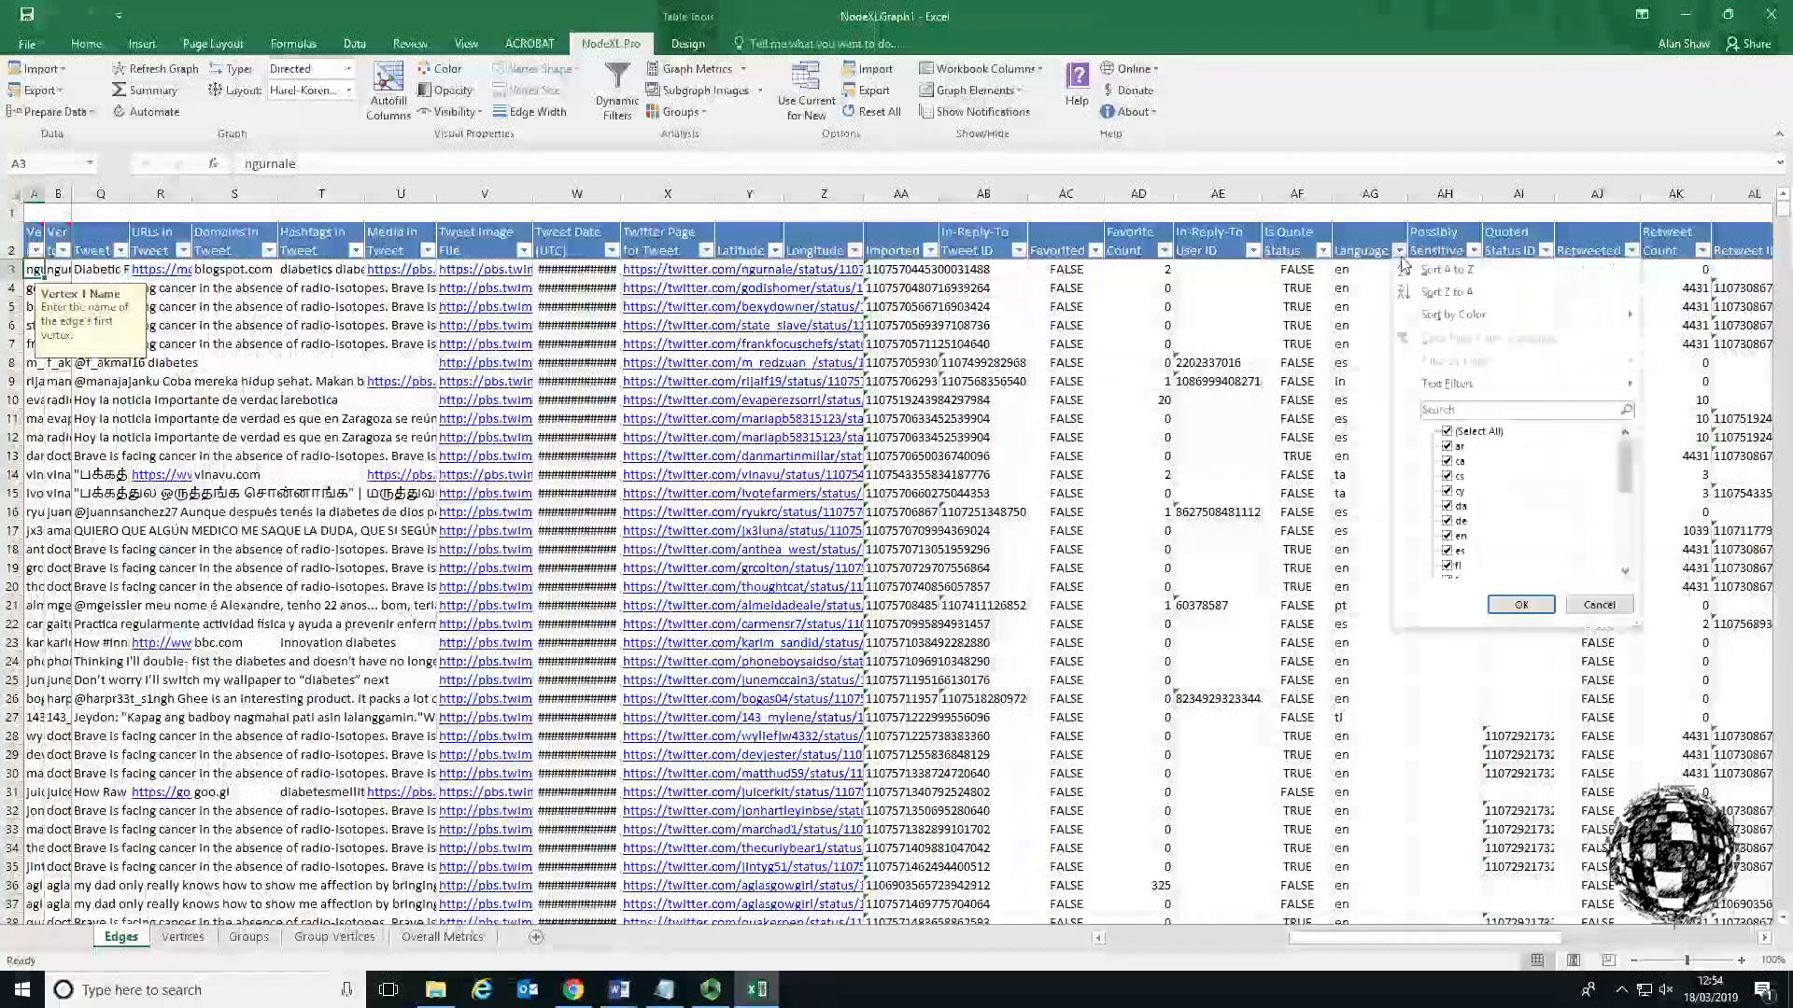
pyautogui.click(1447, 432)
pyautogui.click(1447, 536)
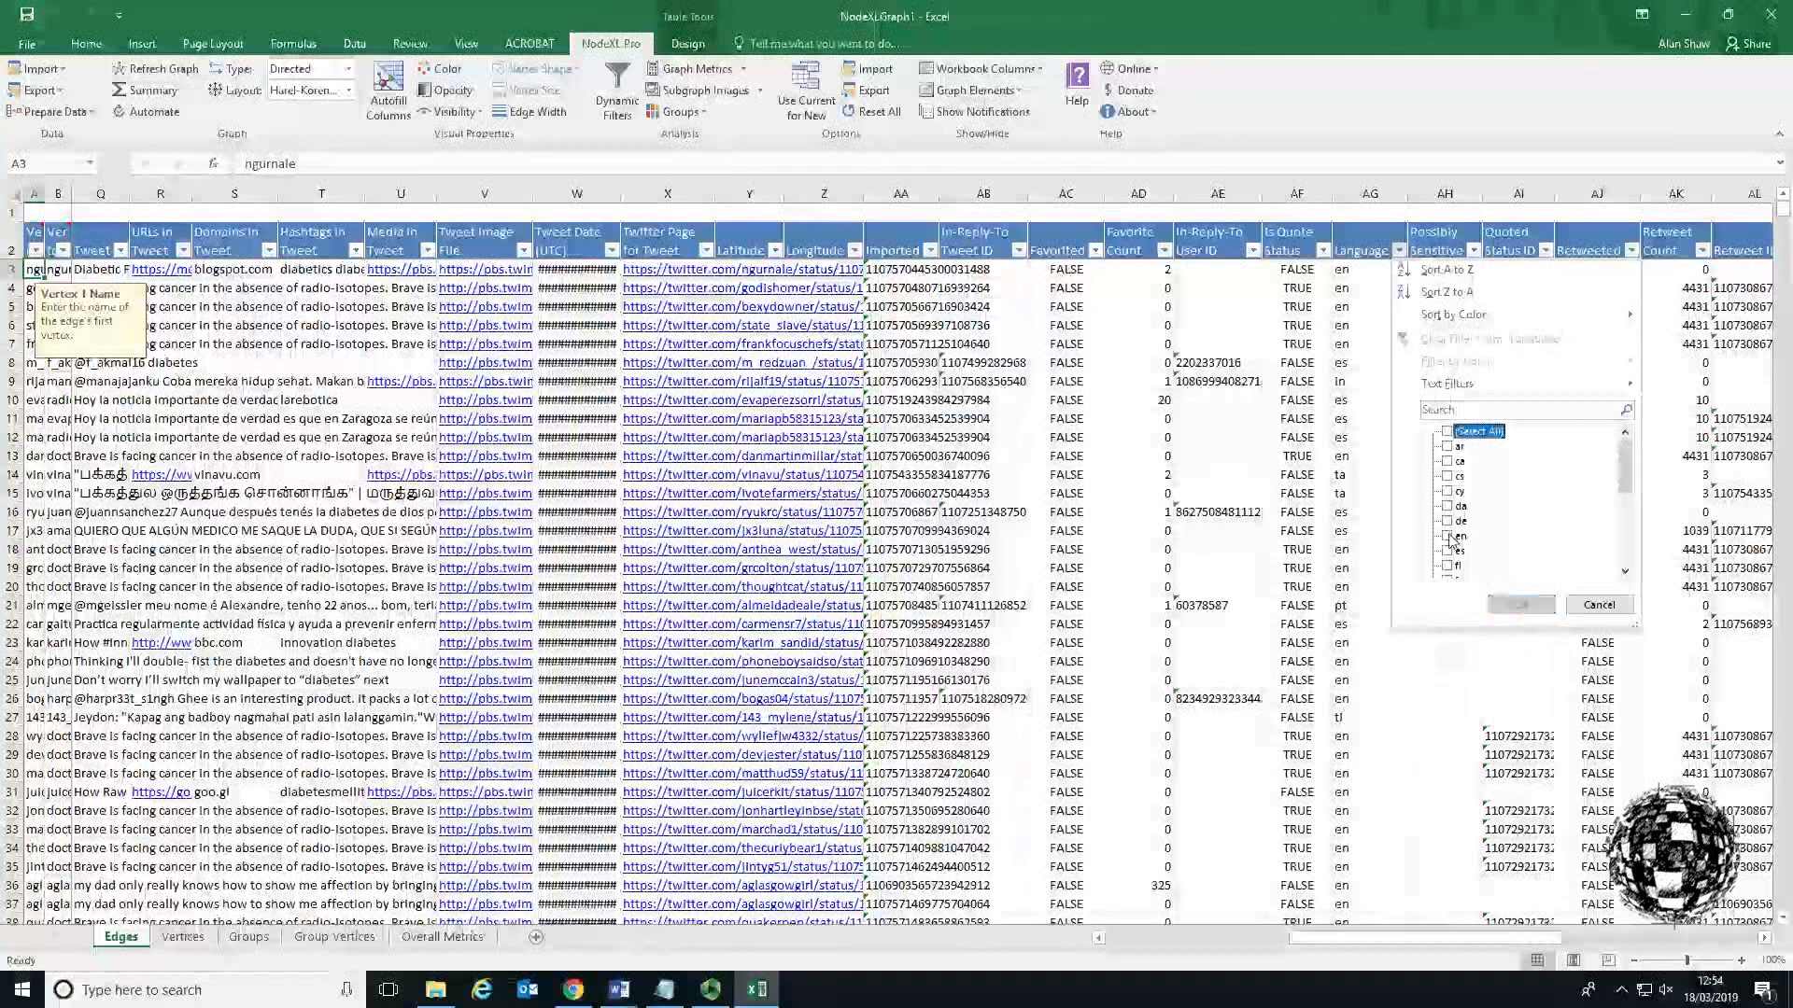
pyautogui.click(1521, 605)
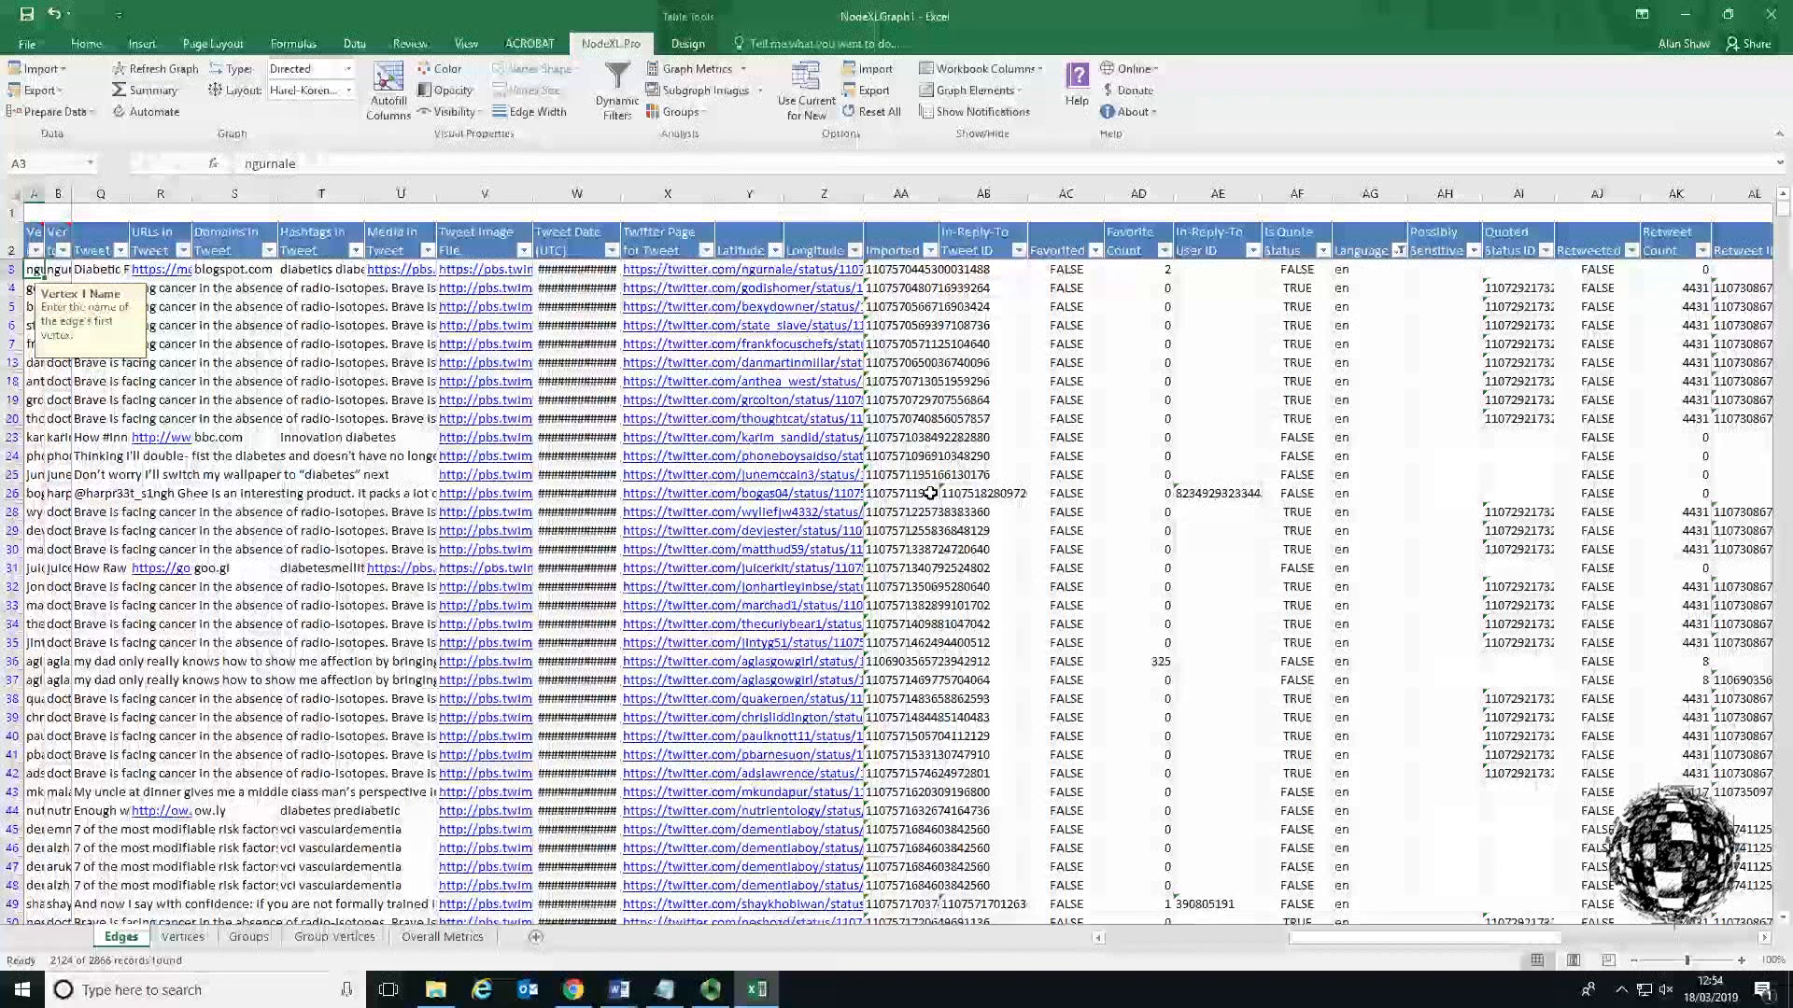
# Examine the Overall Metrics, Group Vertices, Groups and Vertices sheets for metric values before any graph metrics are calculated.
pyautogui.click(427, 938)
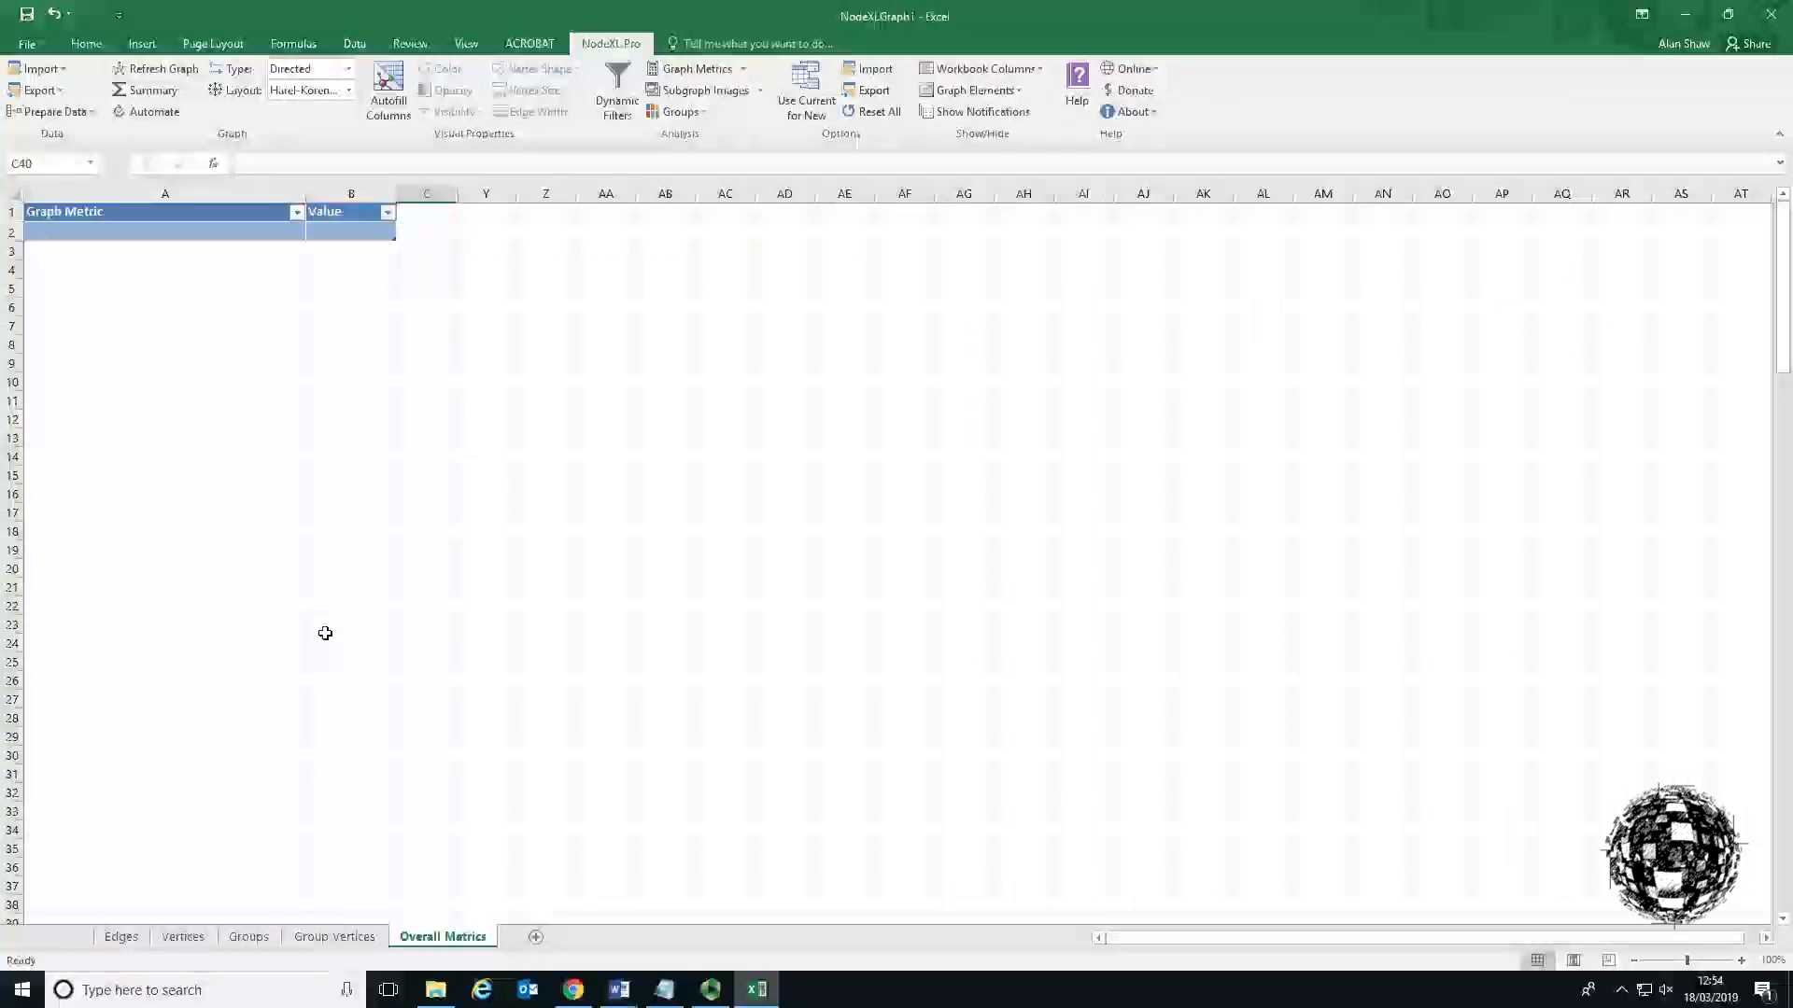
pyautogui.scroll(-9, 325, 634)
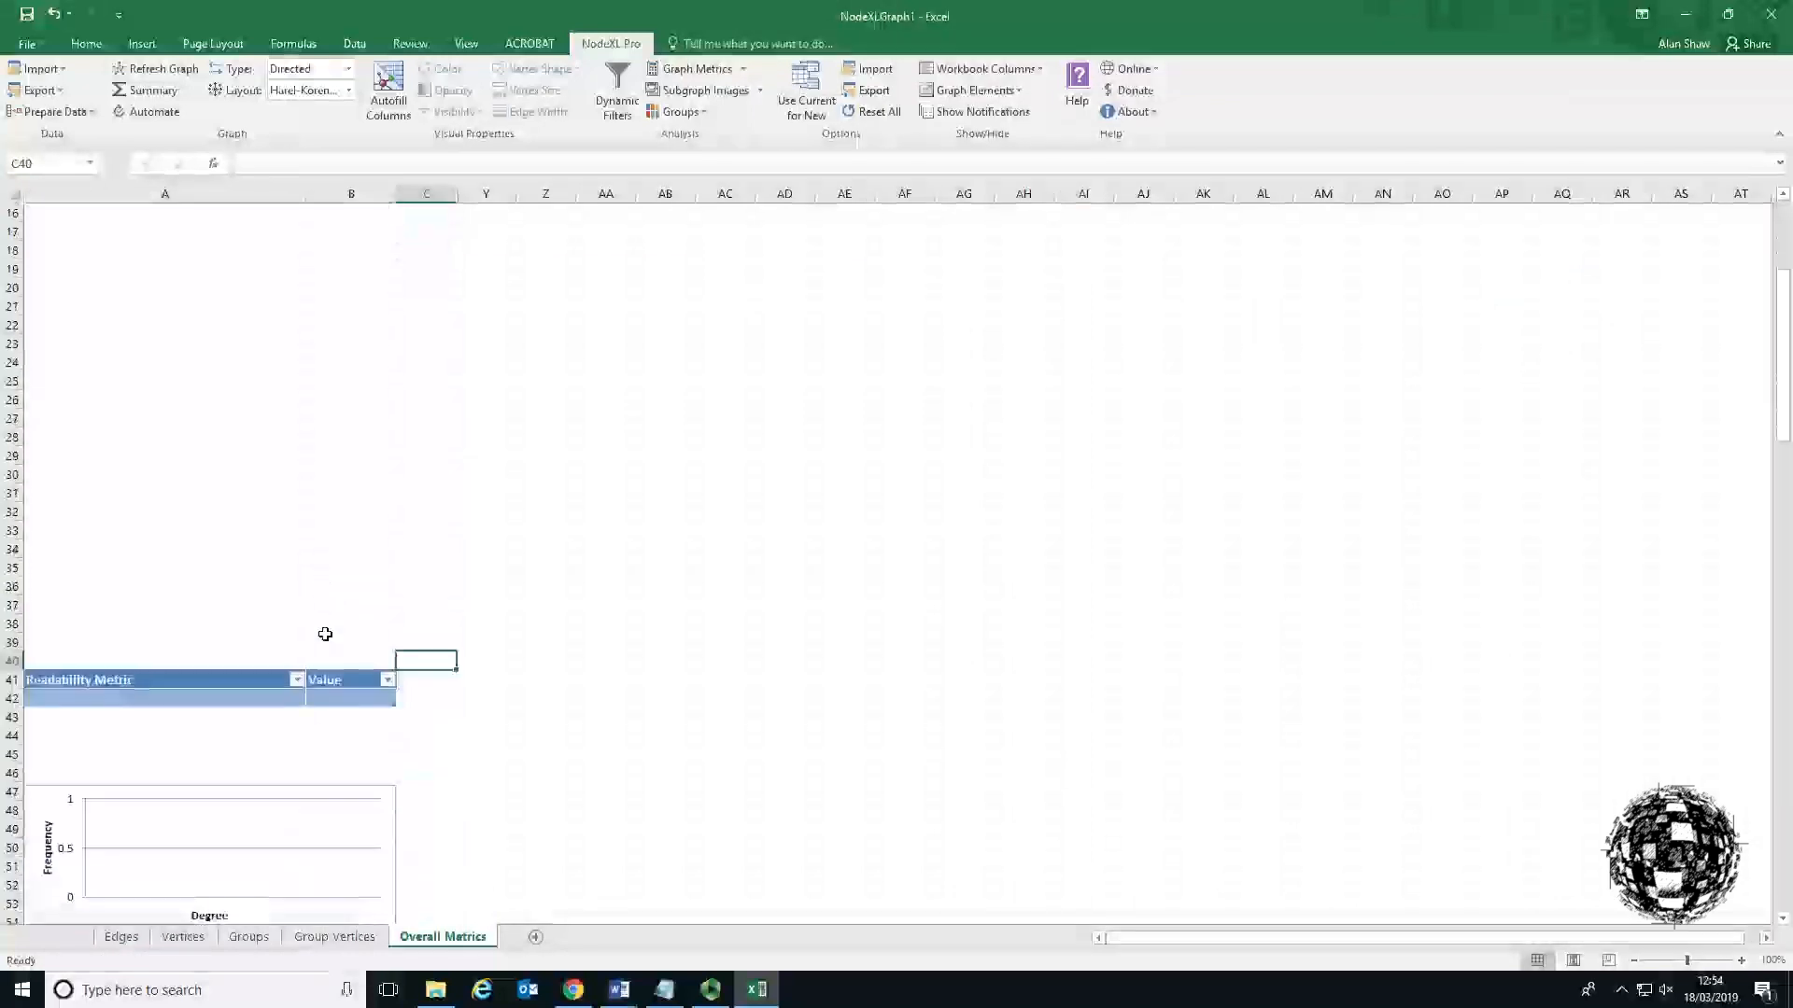
pyautogui.scroll(-7, 327, 639)
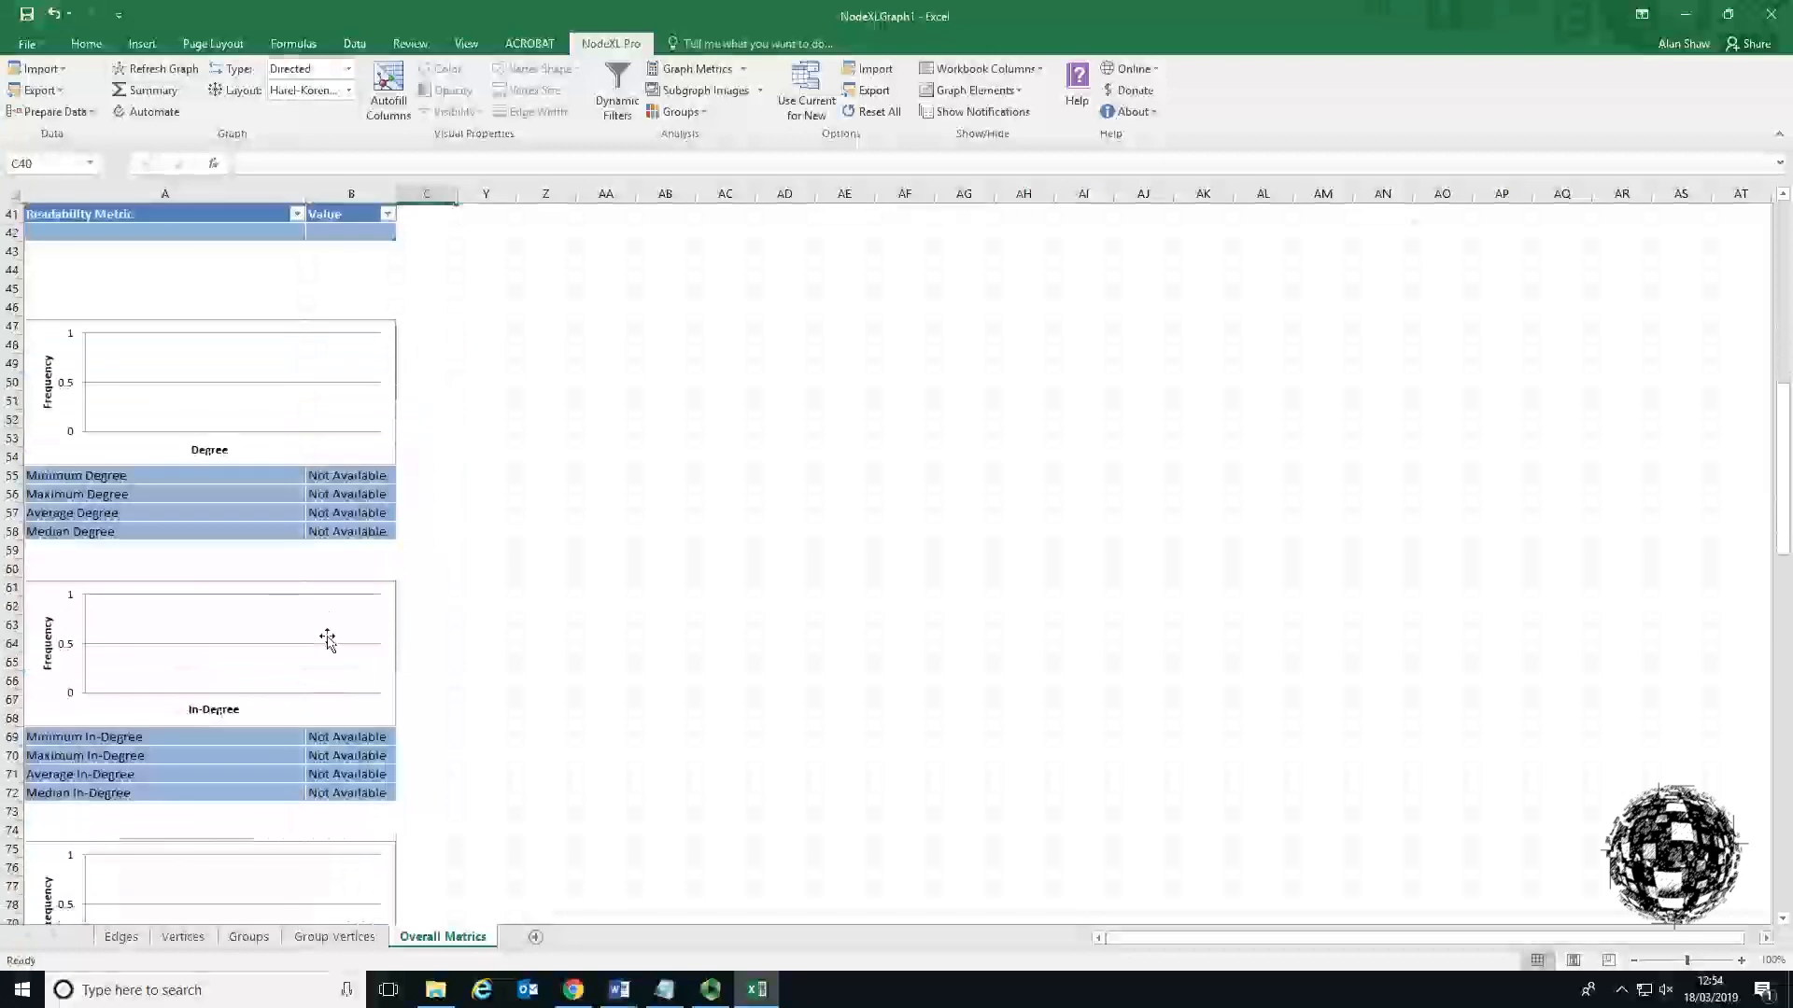
pyautogui.scroll(3, 326, 640)
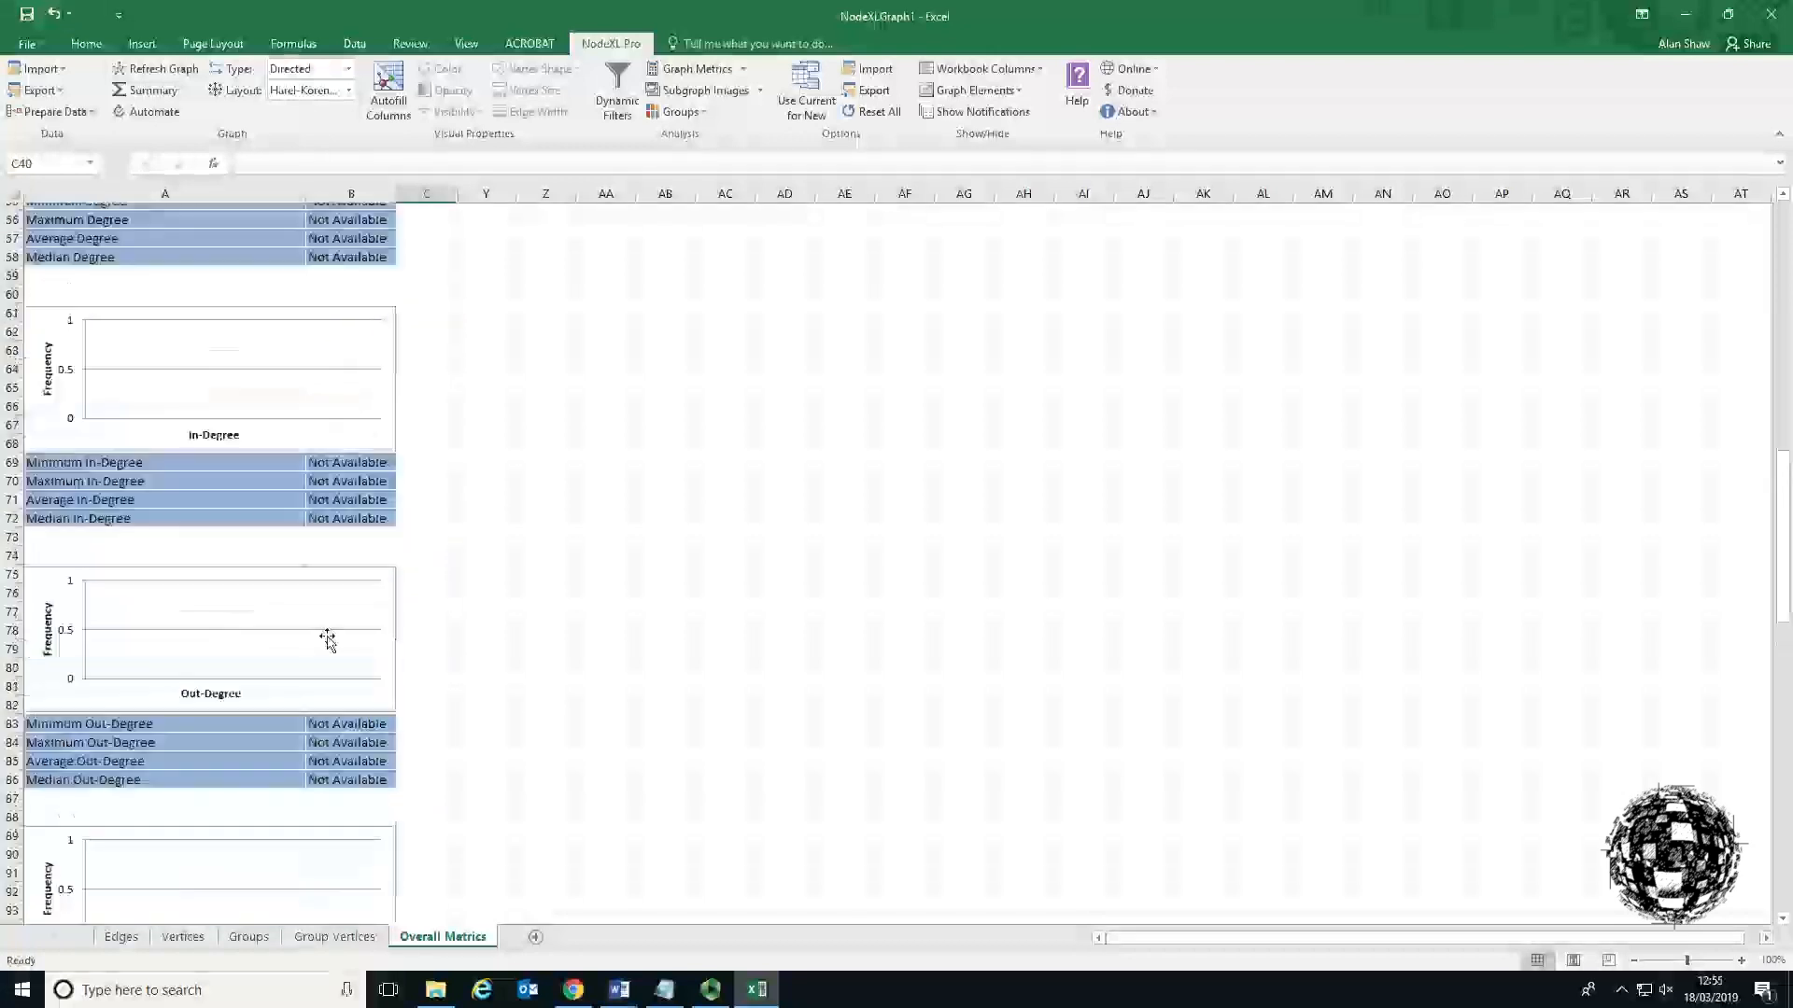
pyautogui.click(334, 938)
pyautogui.click(264, 939)
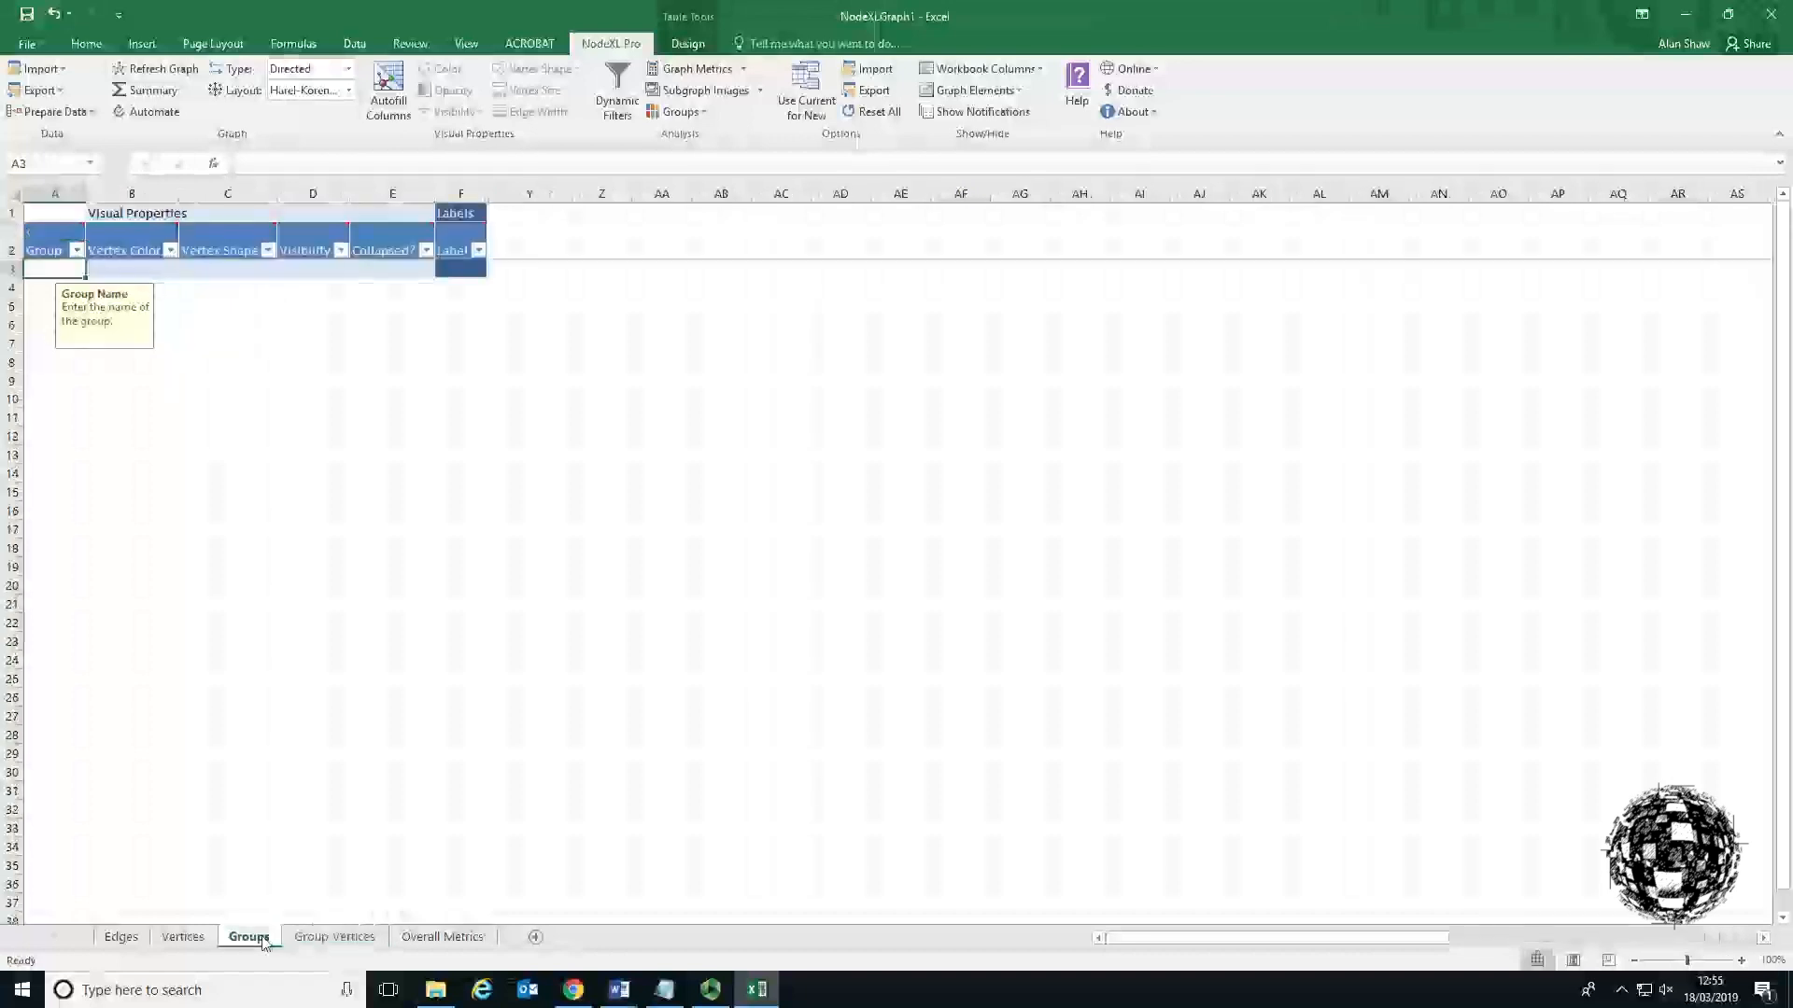
pyautogui.click(192, 938)
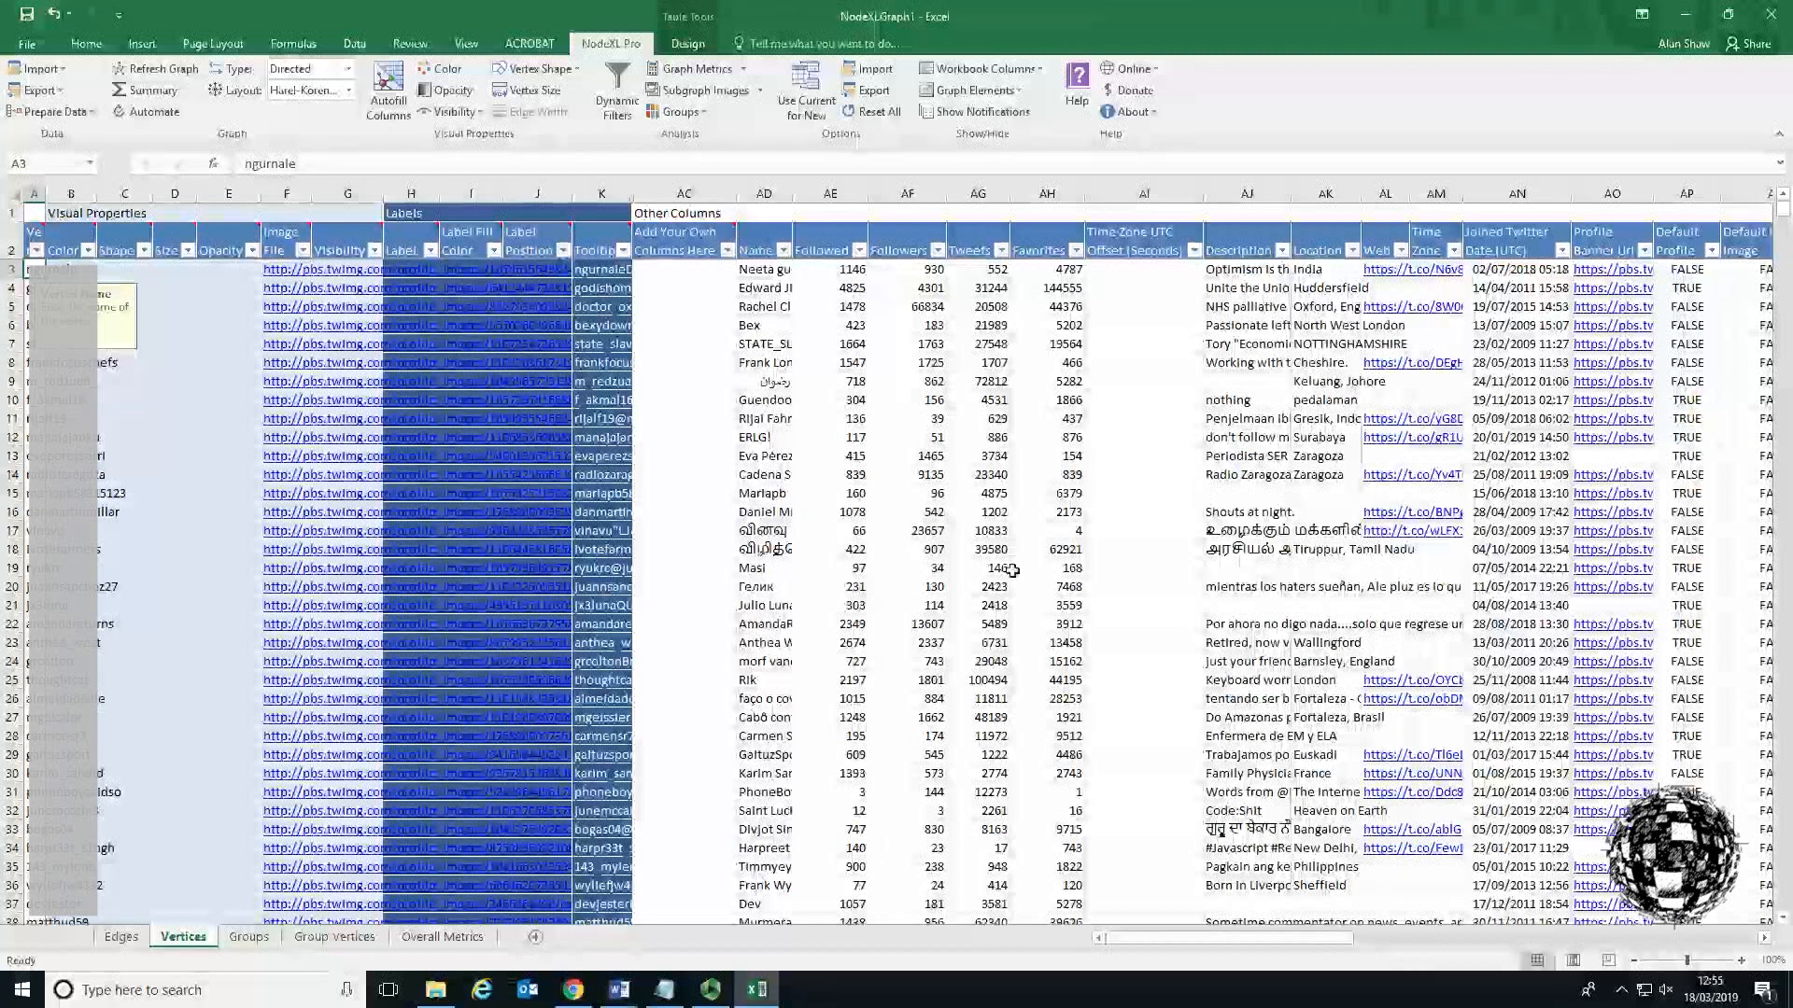
pyautogui.moveTo(1162, 937); pyautogui.dragTo(1265, 950)
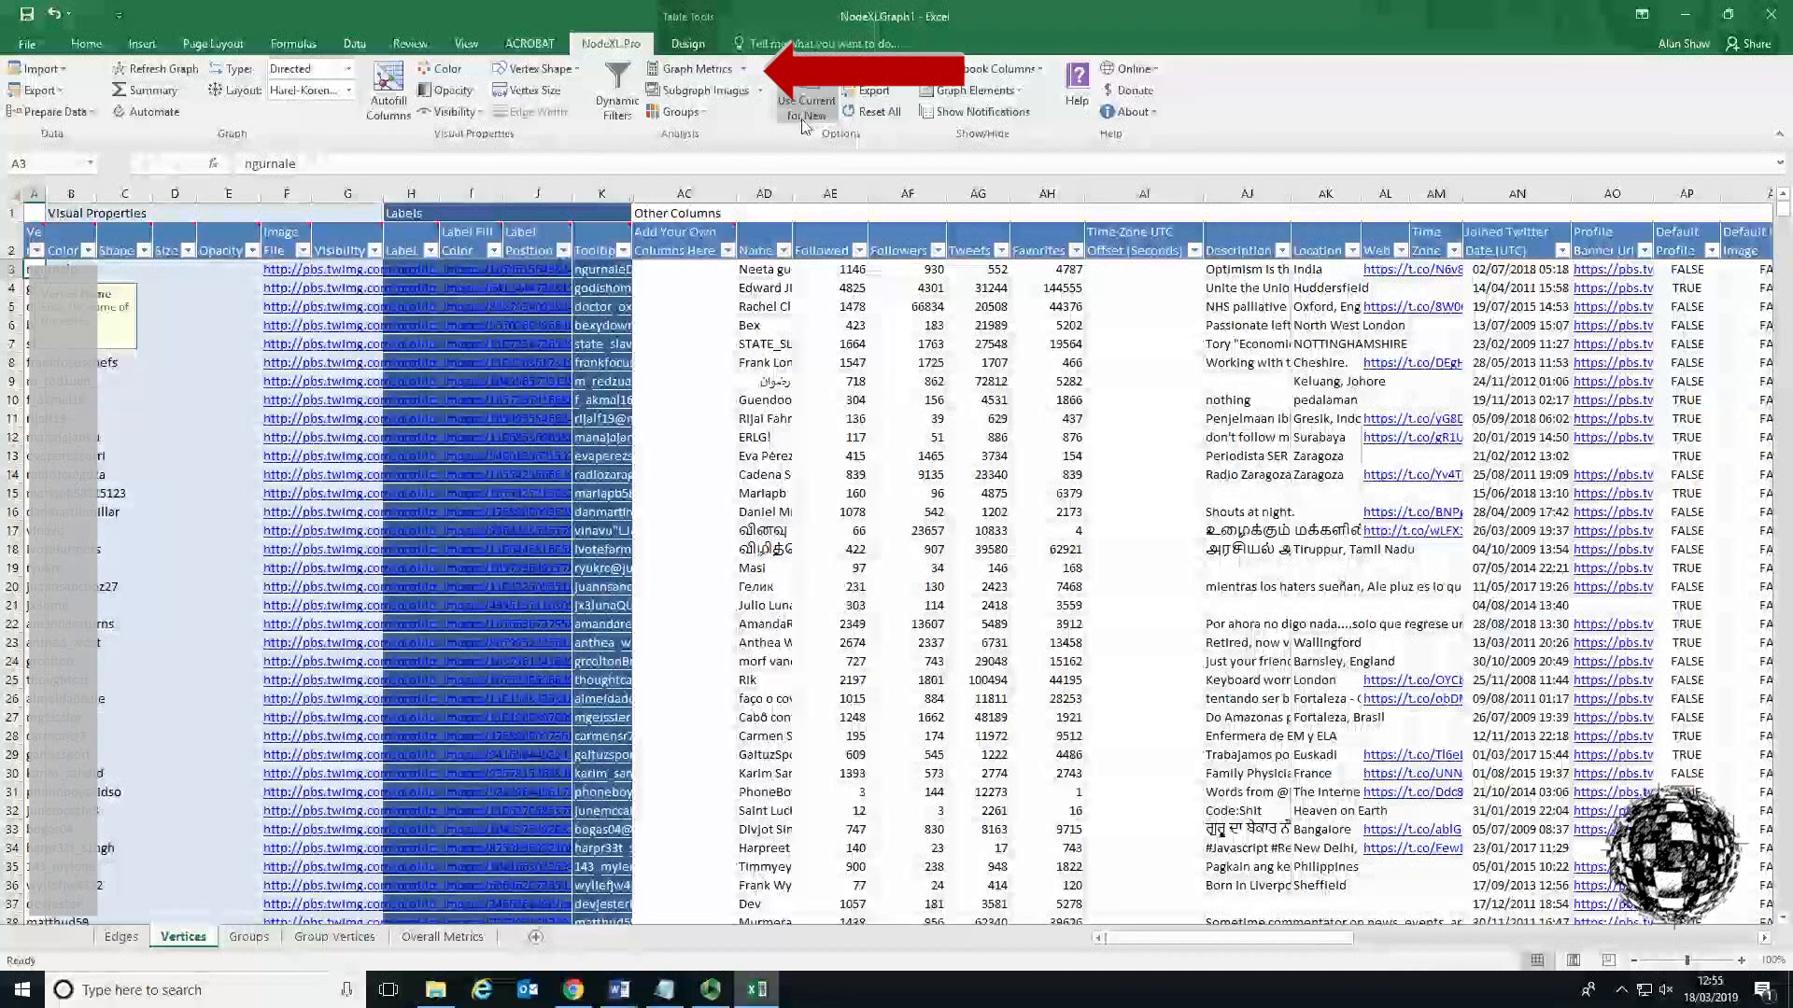
# Select all available graph metrics and calculate them for the workbook.
pyautogui.click(691, 70)
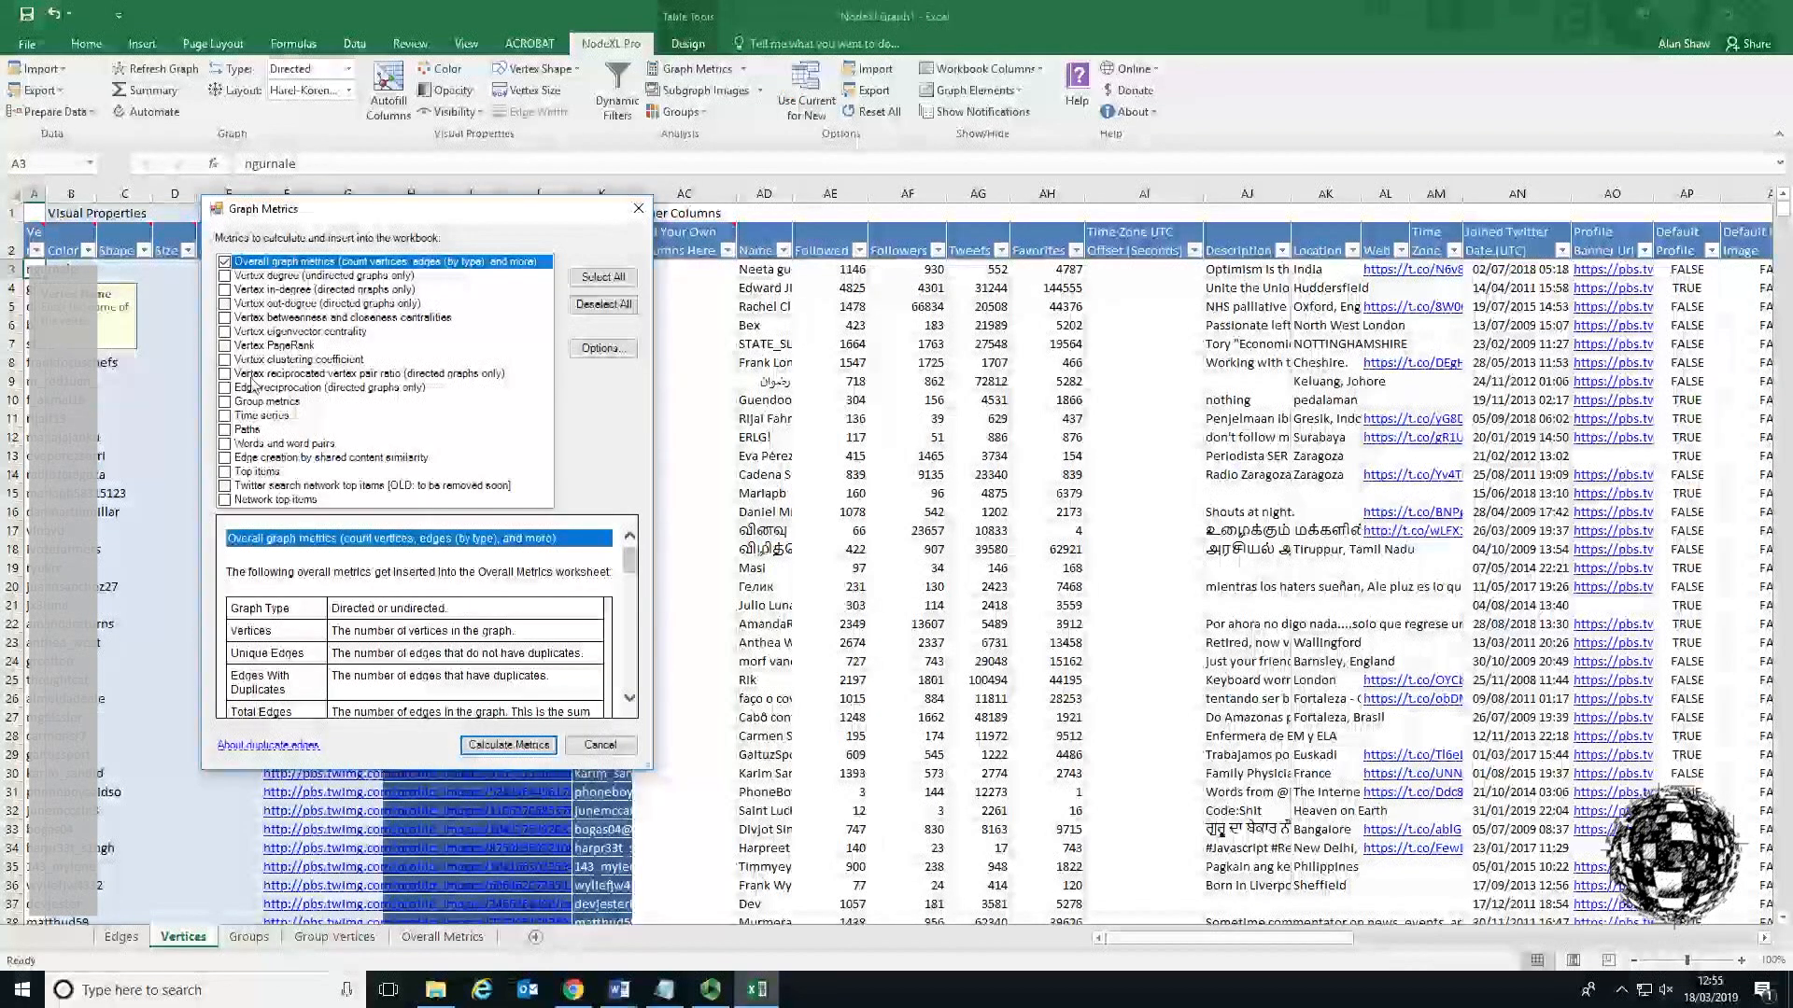
pyautogui.click(603, 276)
pyautogui.click(509, 744)
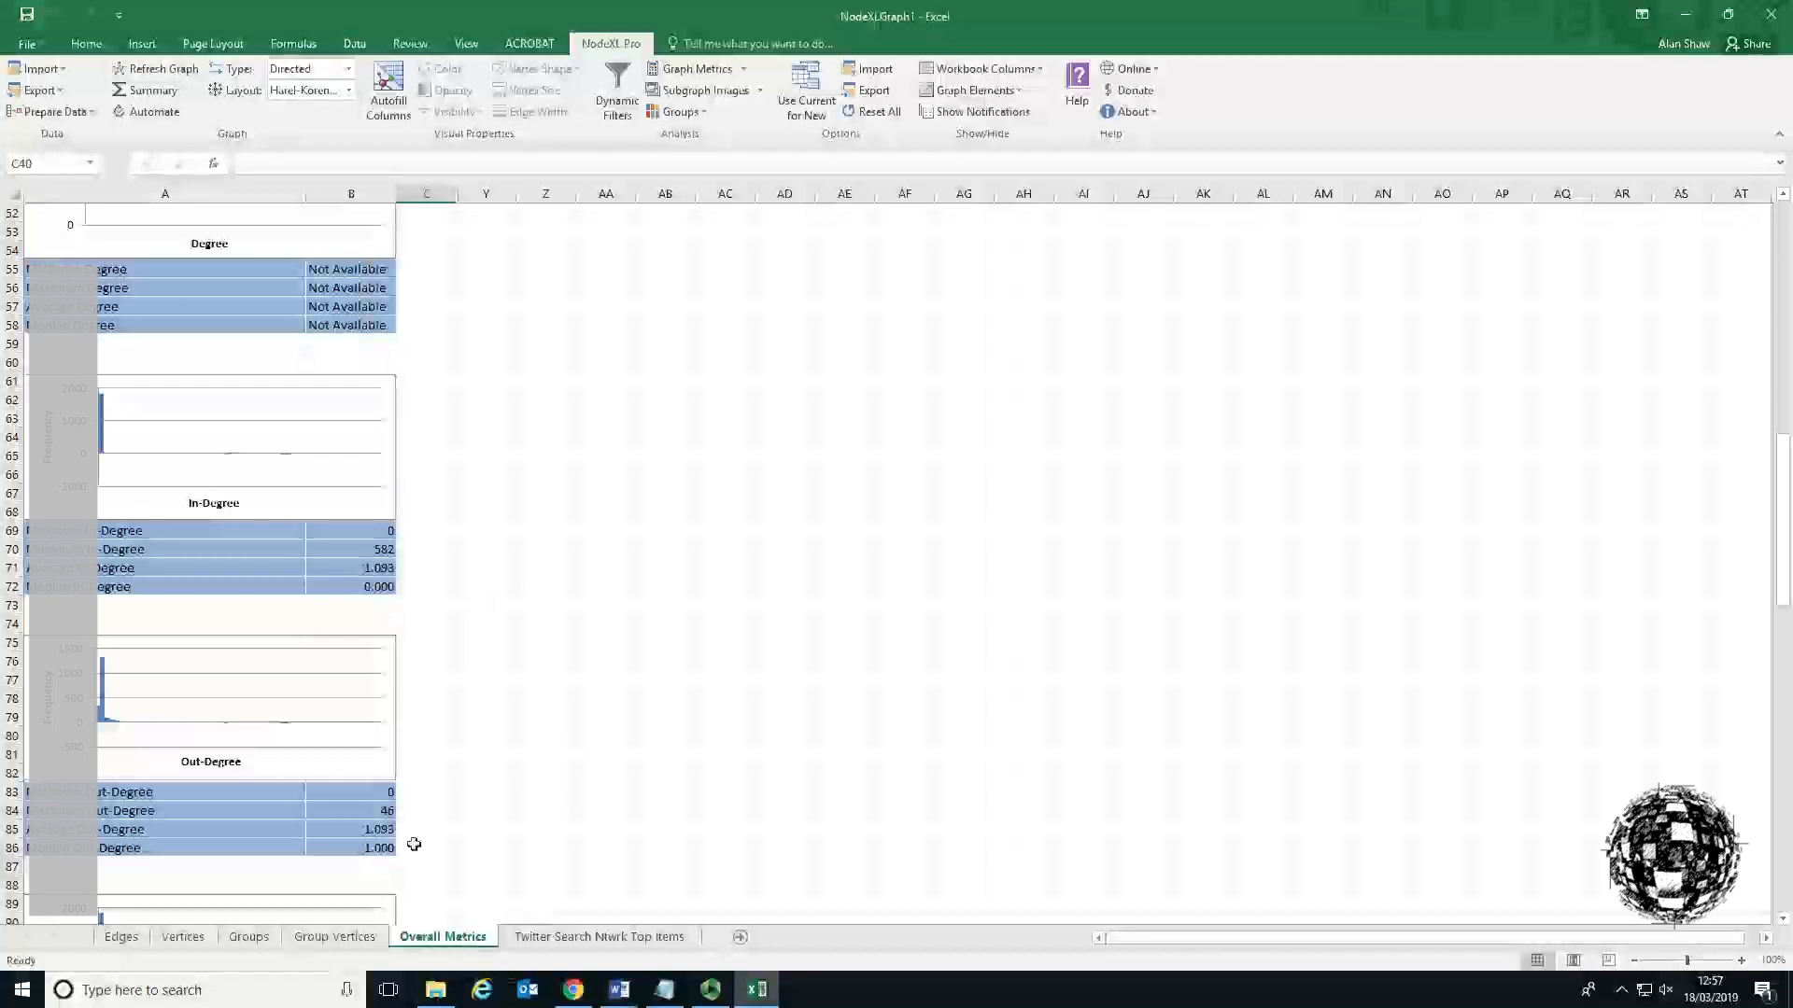
# Review the calculated values on the Overall Metrics sheet and the tables on the Twitter Search Ntwrk Top Items sheet.
pyautogui.scroll(6, 414, 844)
pyautogui.scroll(4, 414, 844)
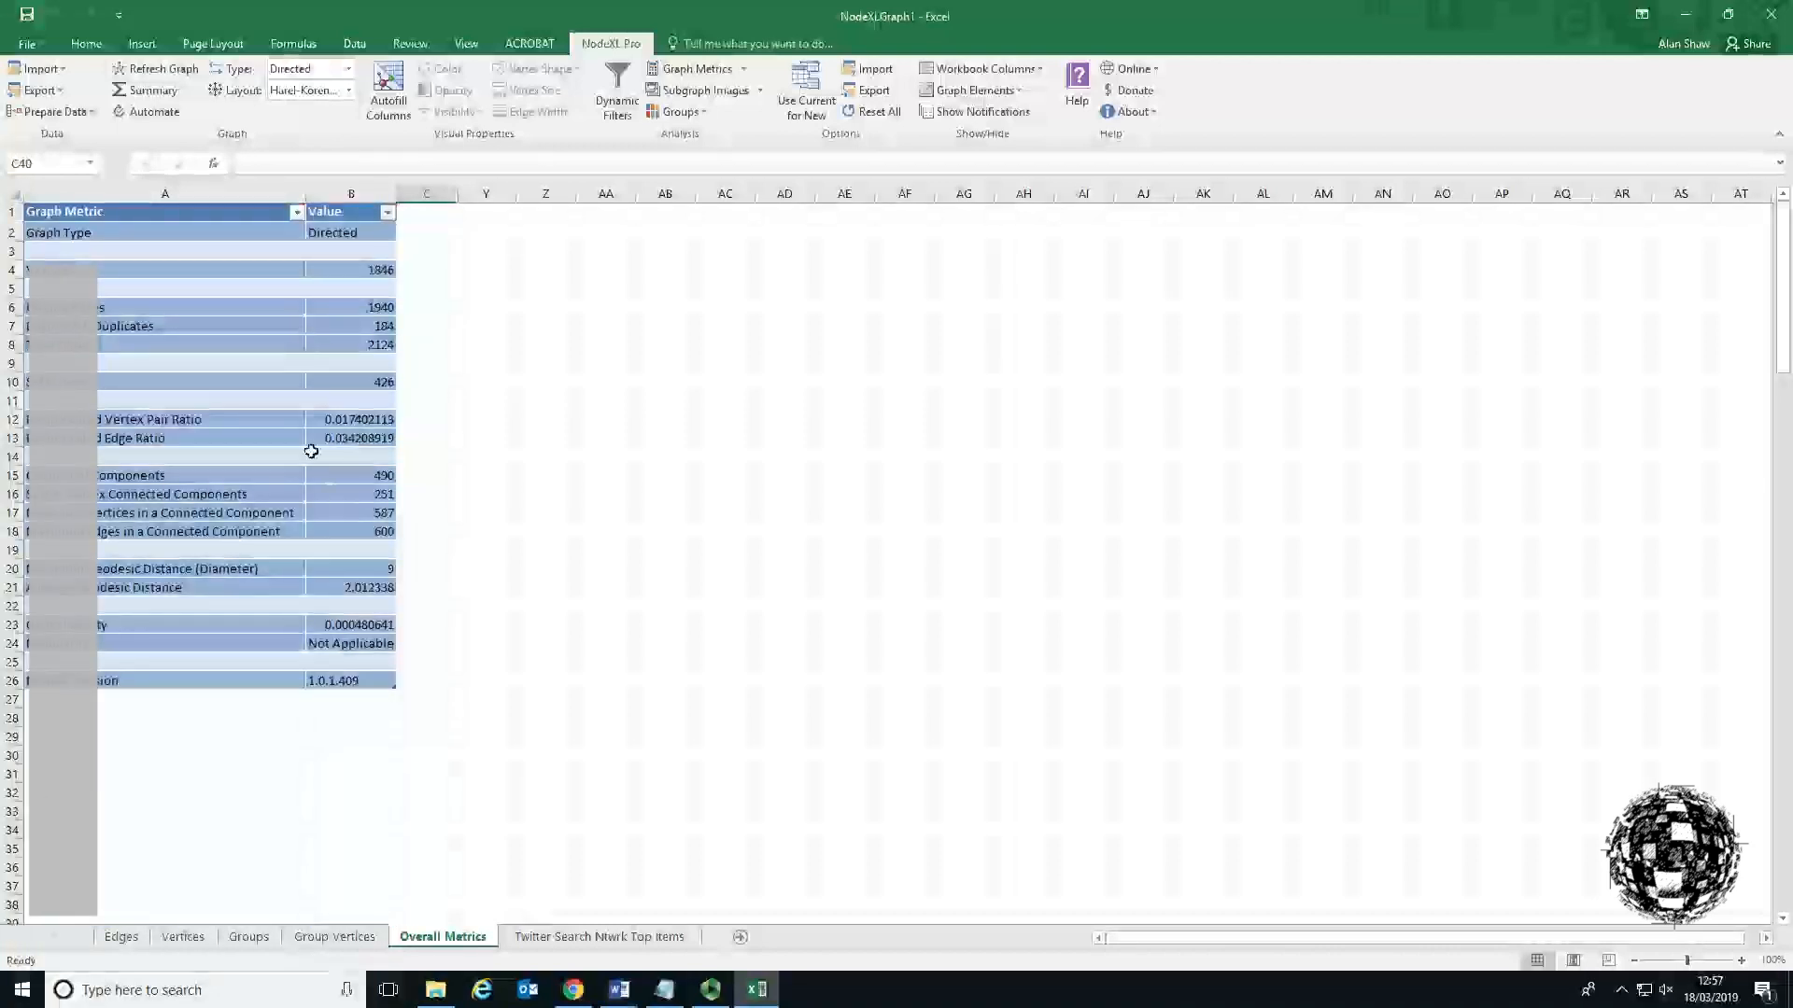
pyautogui.click(553, 937)
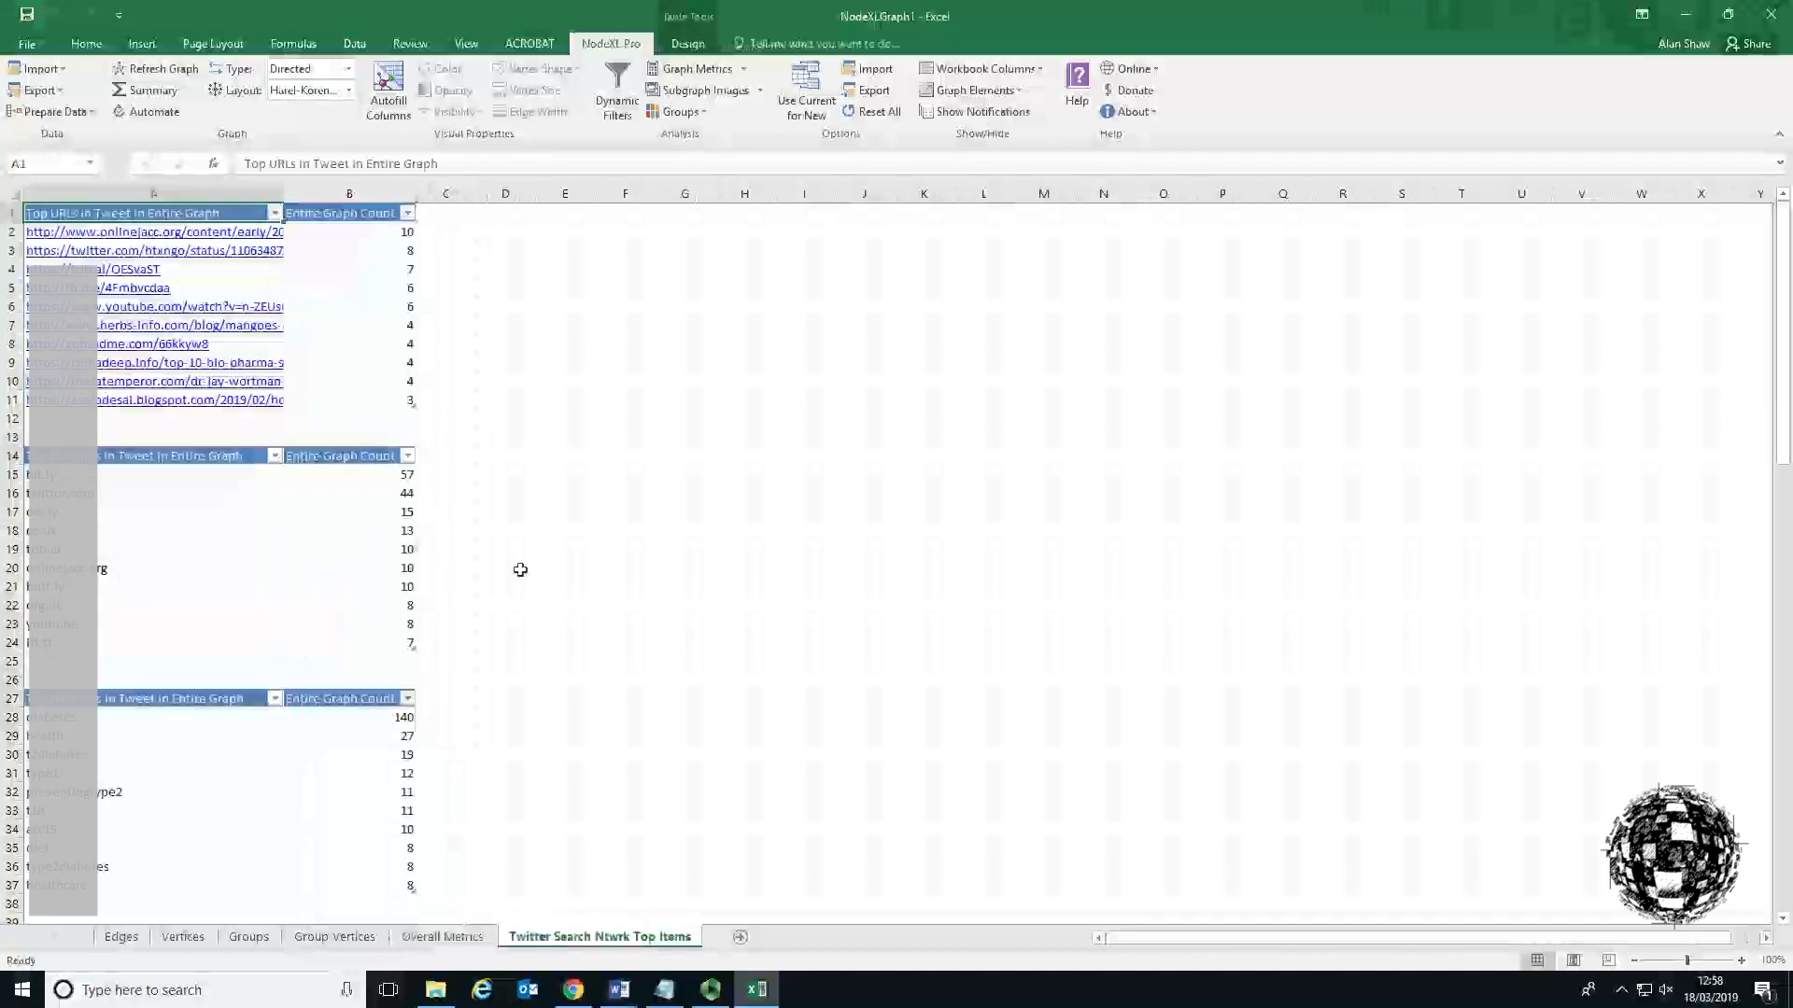
pyautogui.scroll(-6, 520, 569)
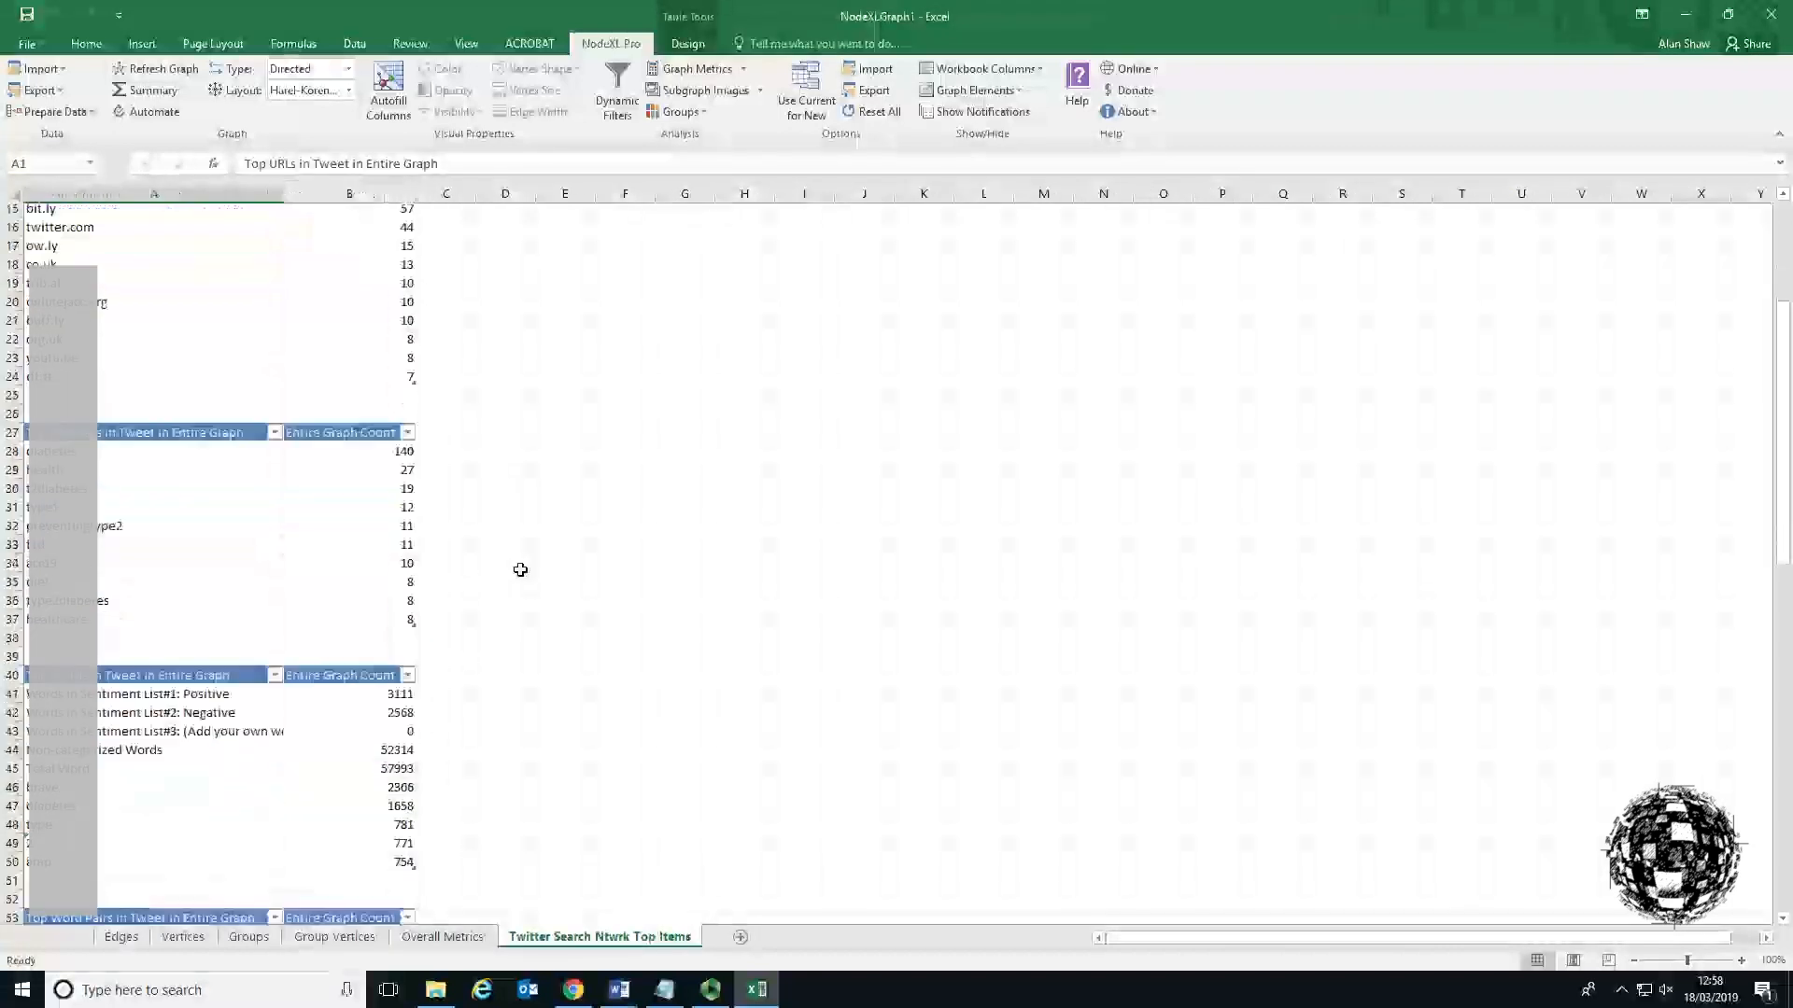
pyautogui.scroll(-2, 520, 569)
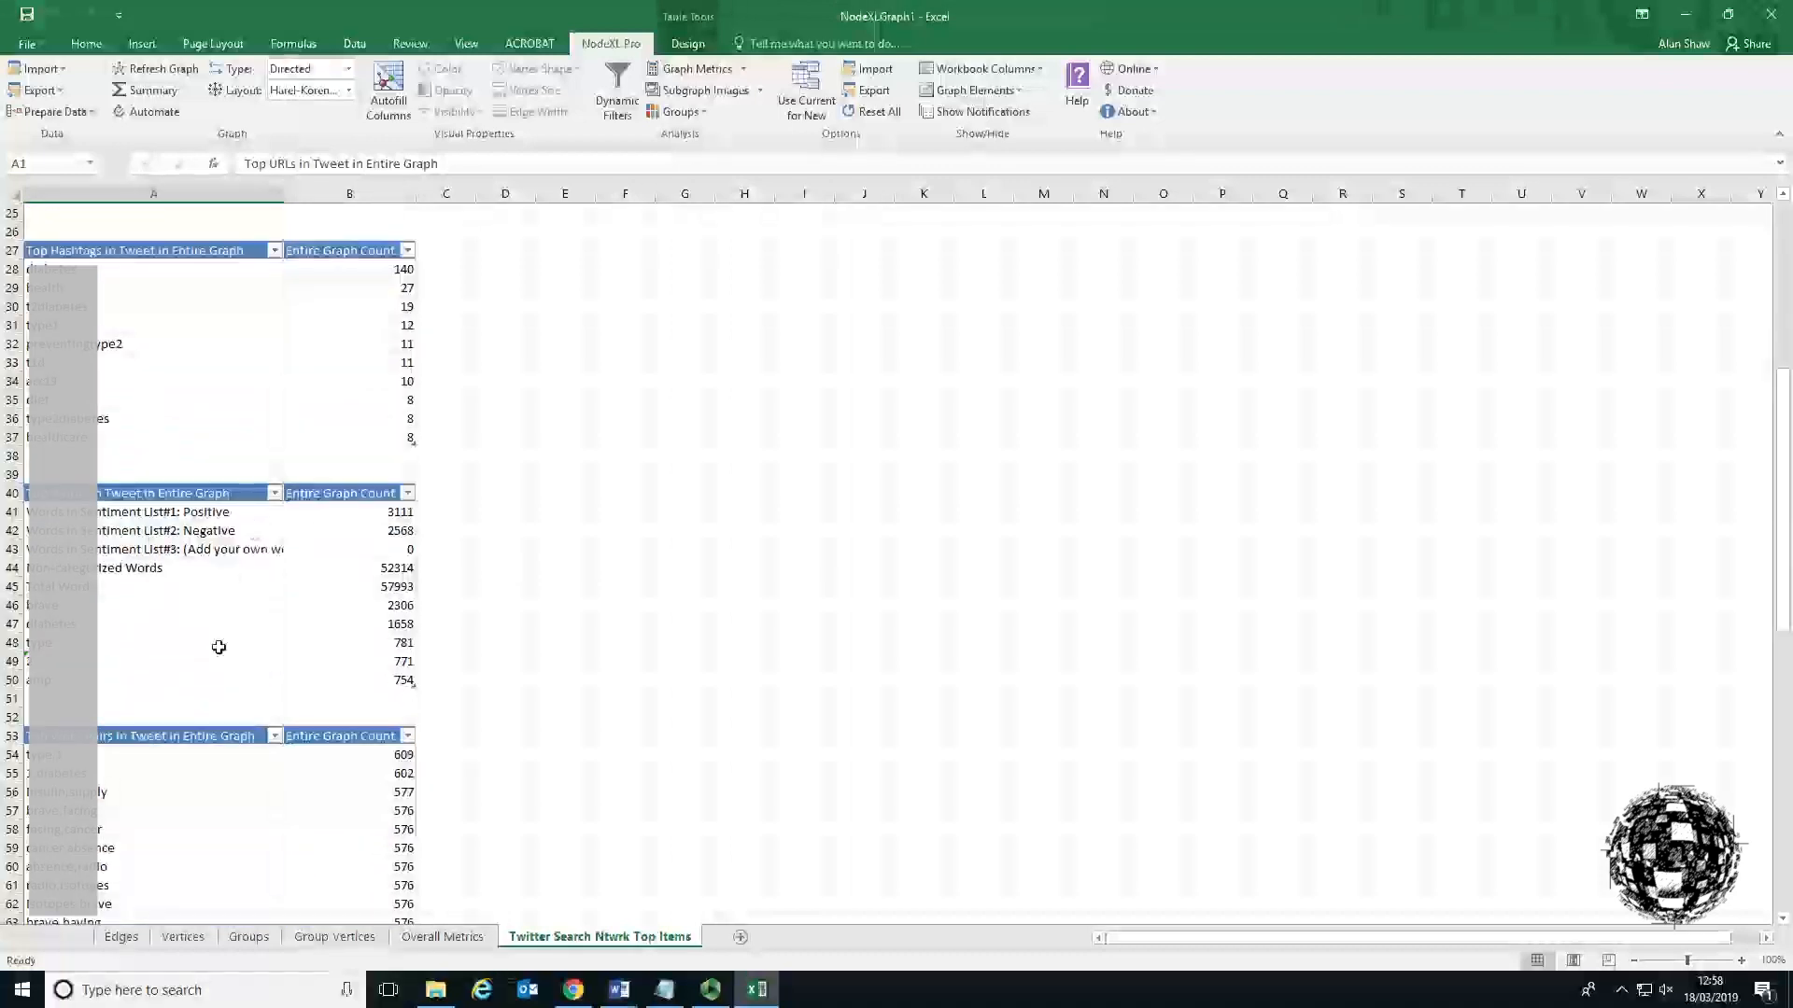
pyautogui.scroll(-2, 218, 647)
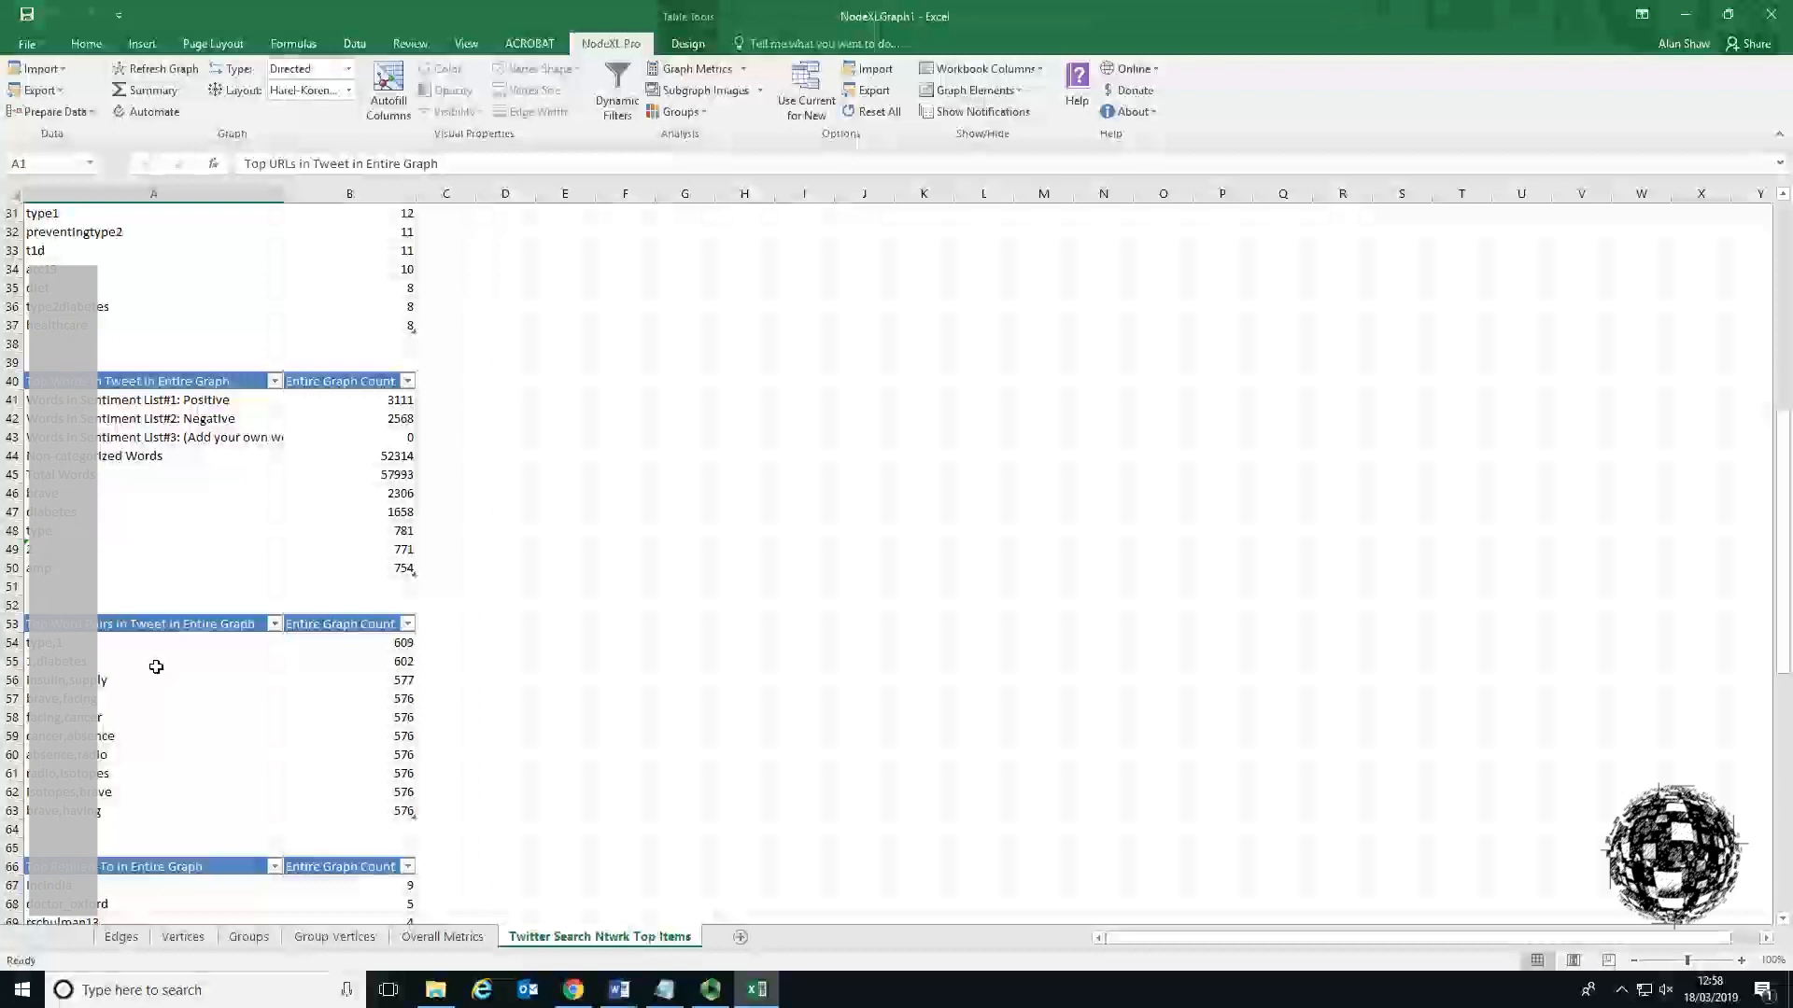
pyautogui.scroll(-4, 164, 664)
pyautogui.scroll(-5, 155, 666)
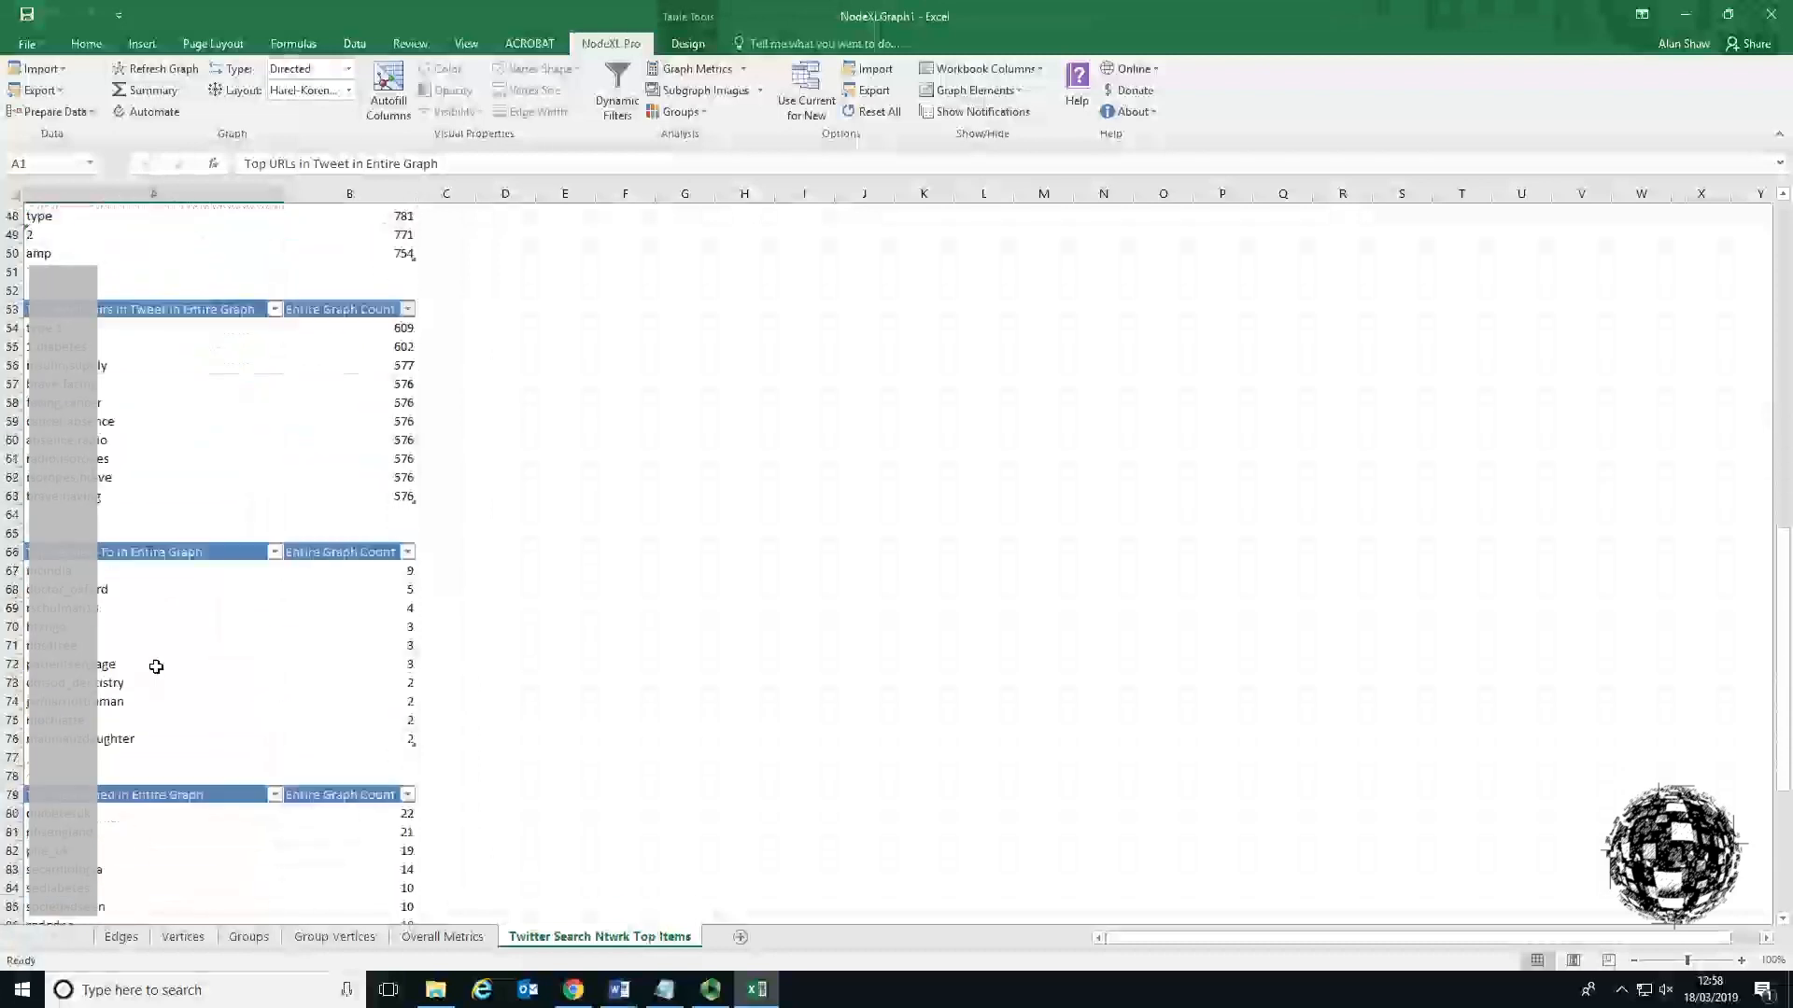
pyautogui.scroll(-5, 156, 667)
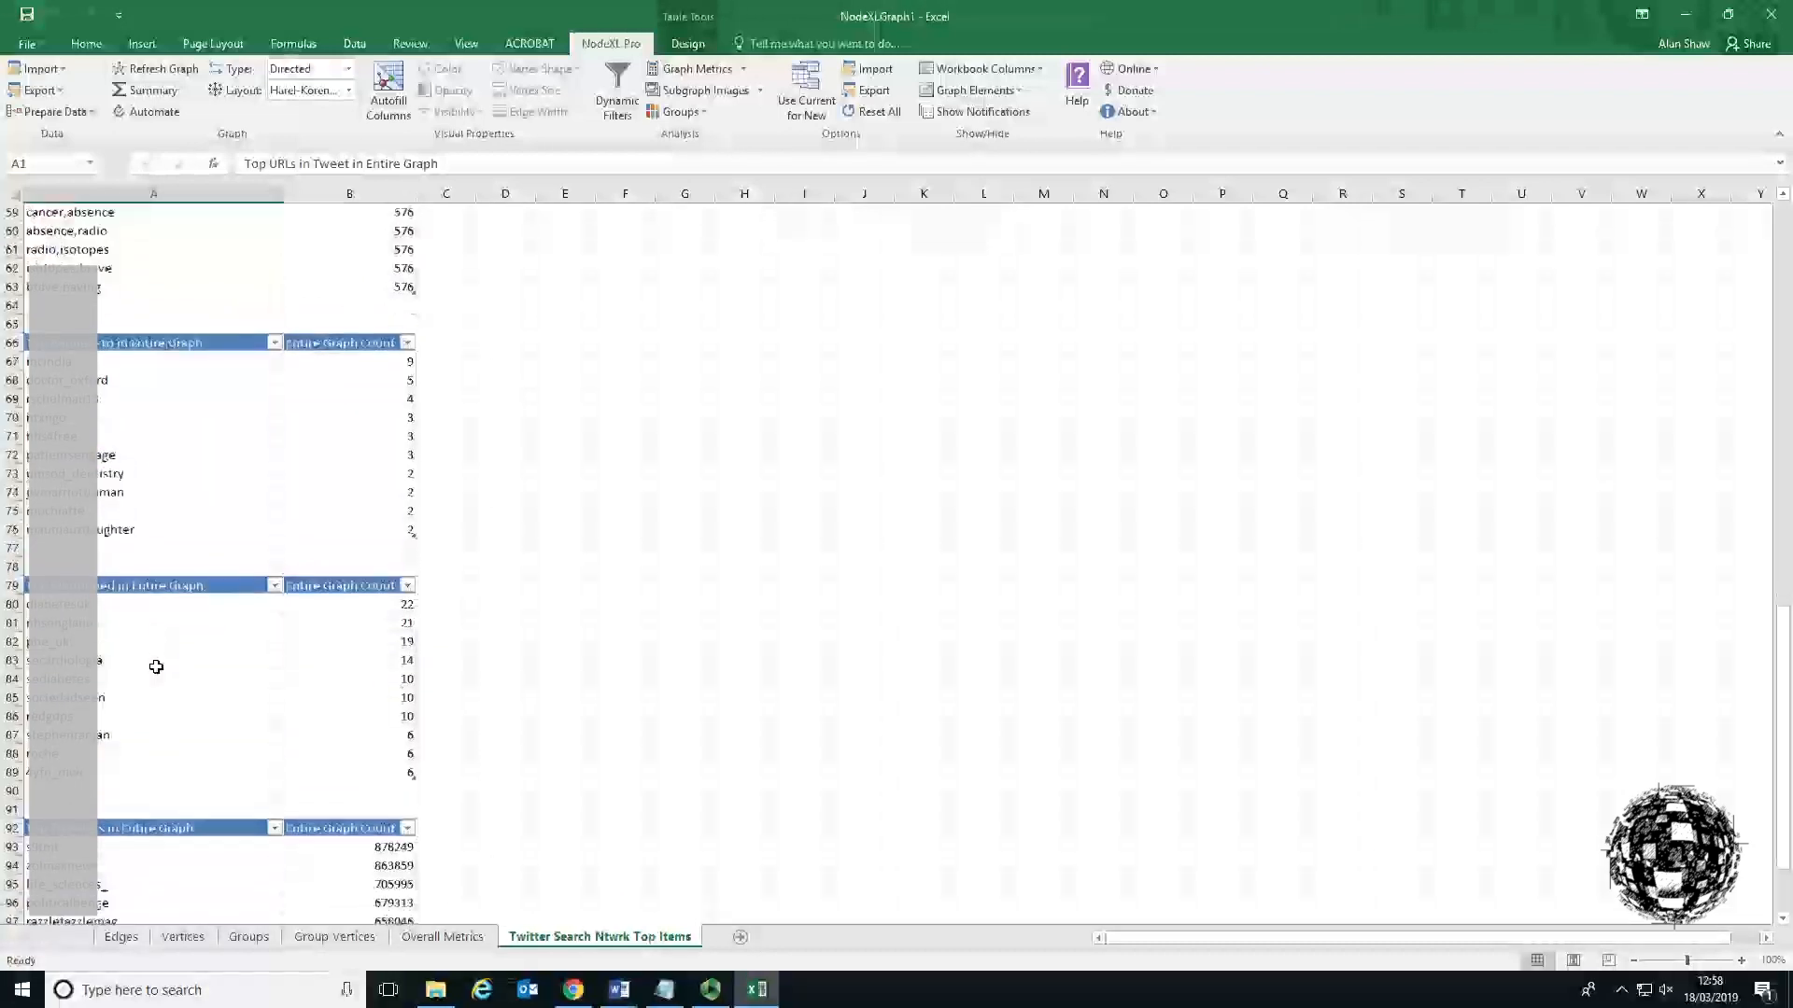
pyautogui.scroll(11, 156, 667)
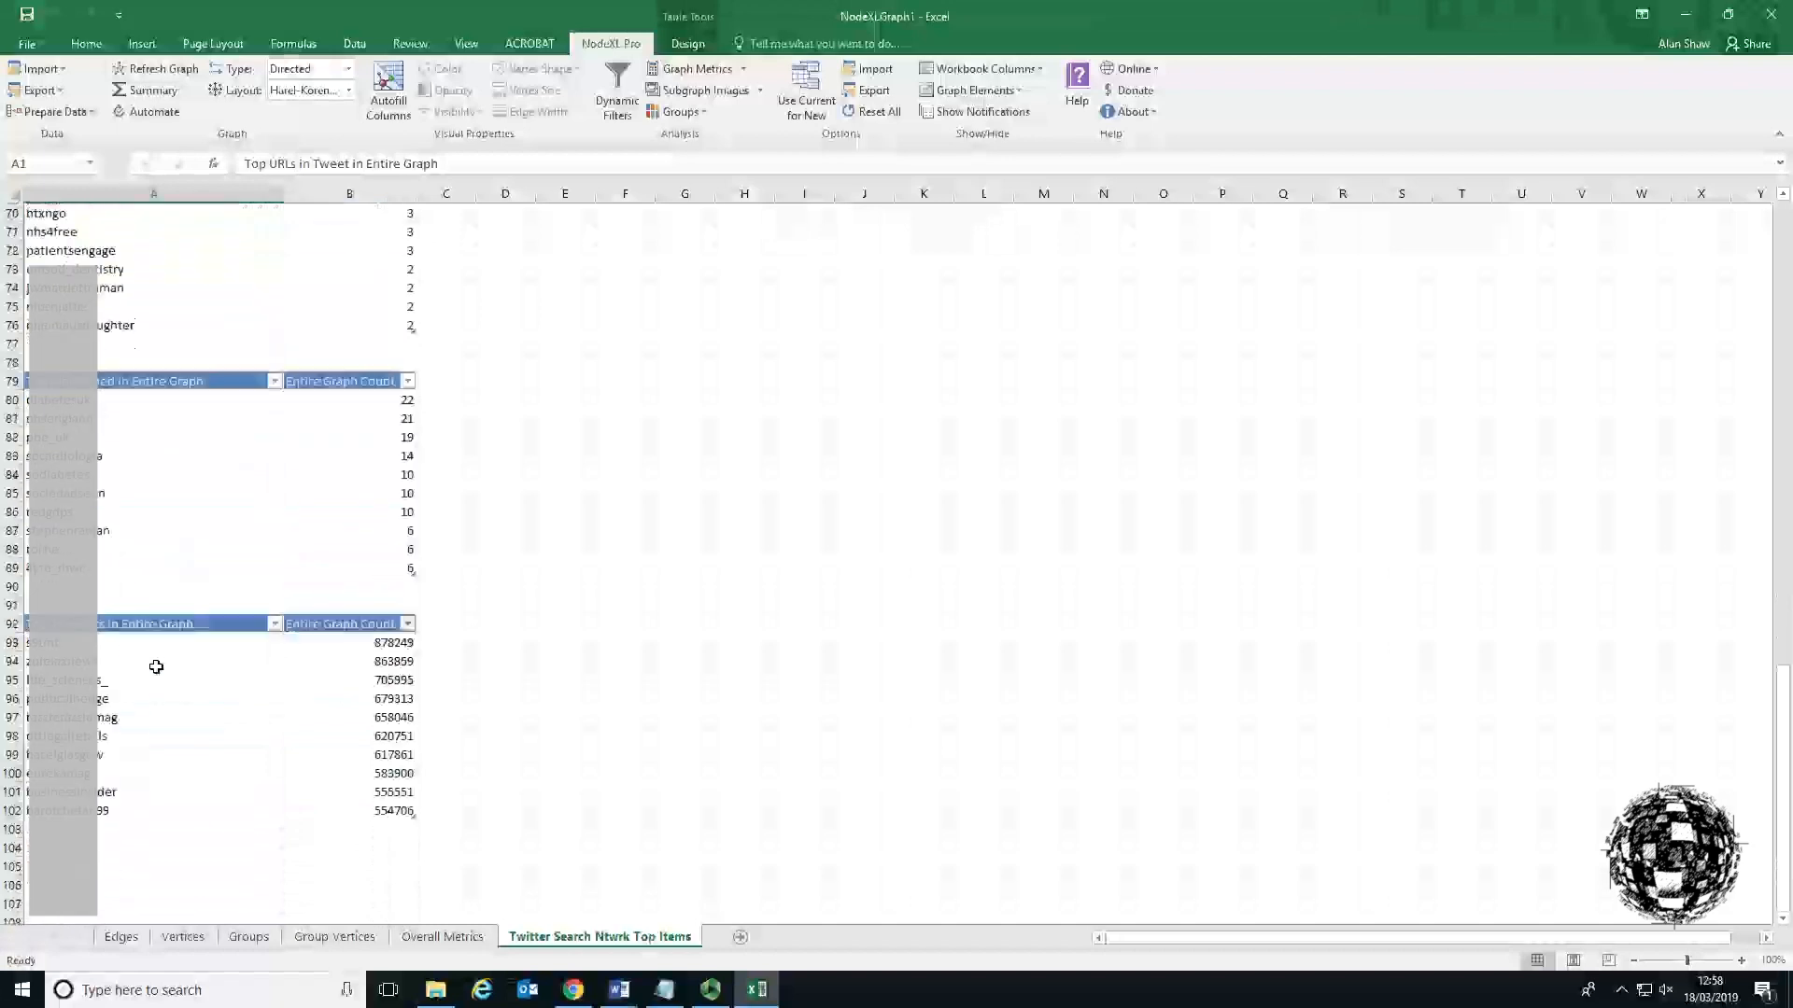
pyautogui.scroll(6, 156, 667)
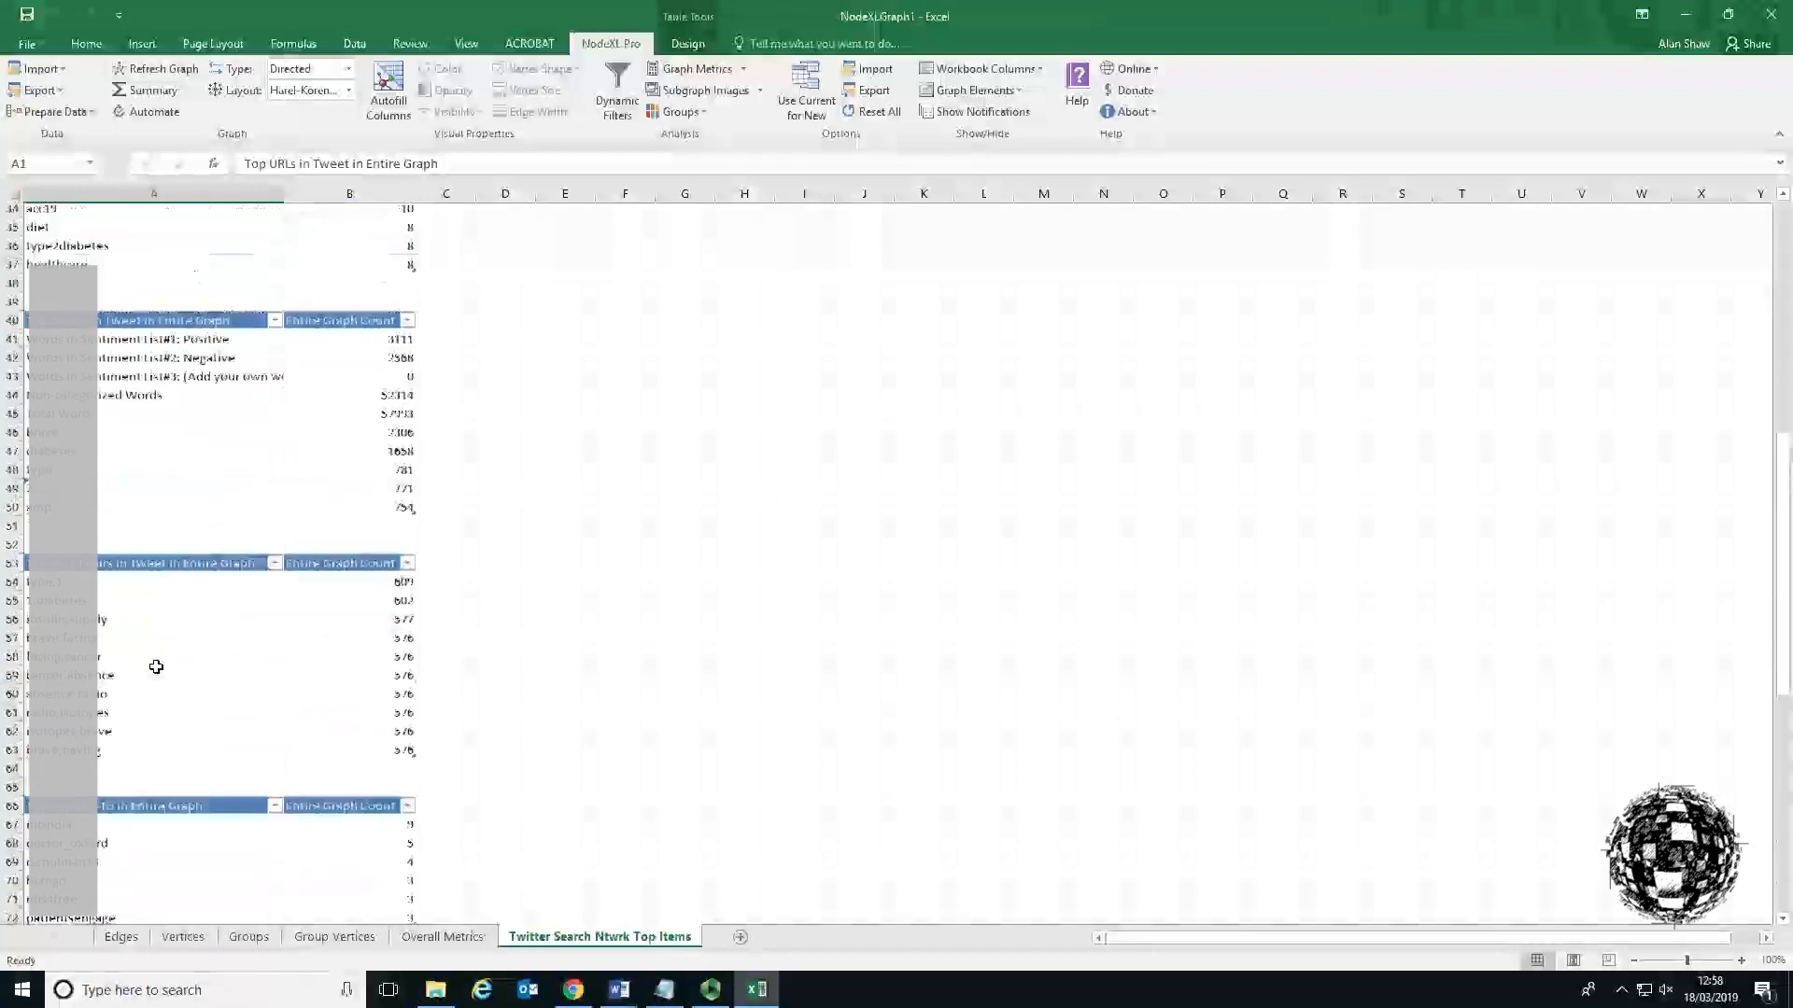
pyautogui.scroll(6, 156, 667)
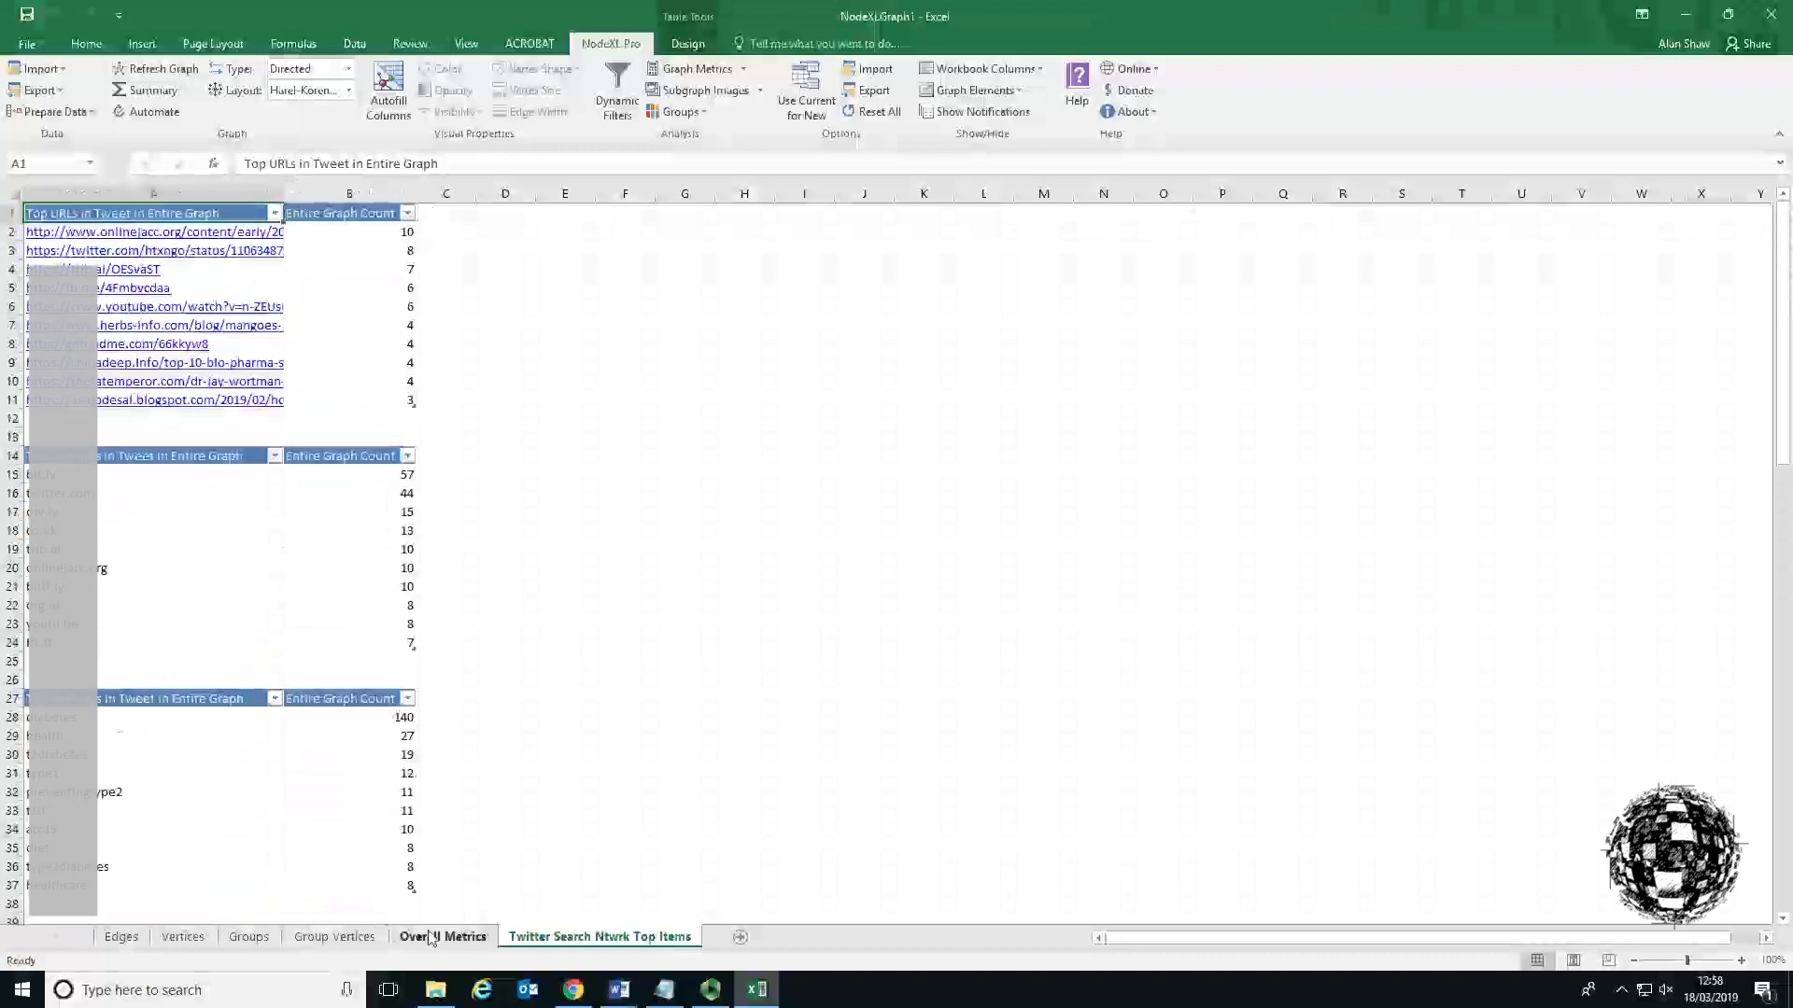
# Sort the Vertices sheet by PageRank from largest to smallest.
pyautogui.click(335, 937)
pyautogui.click(260, 935)
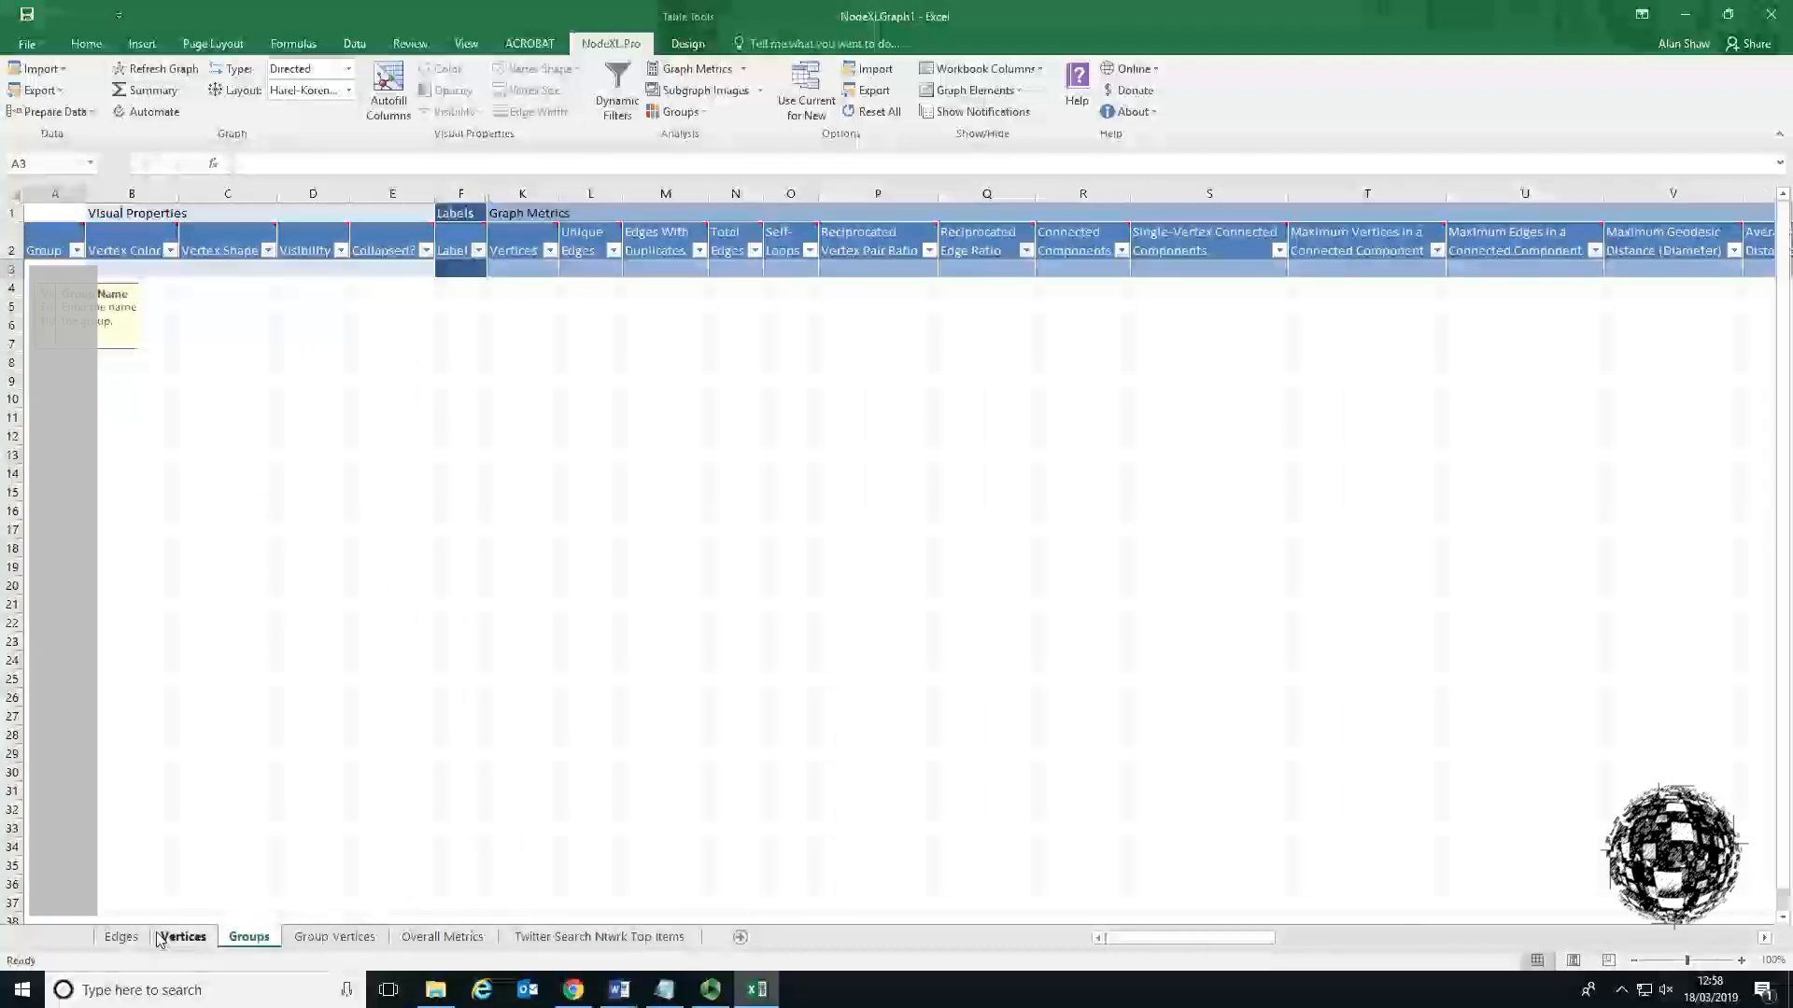
pyautogui.click(161, 937)
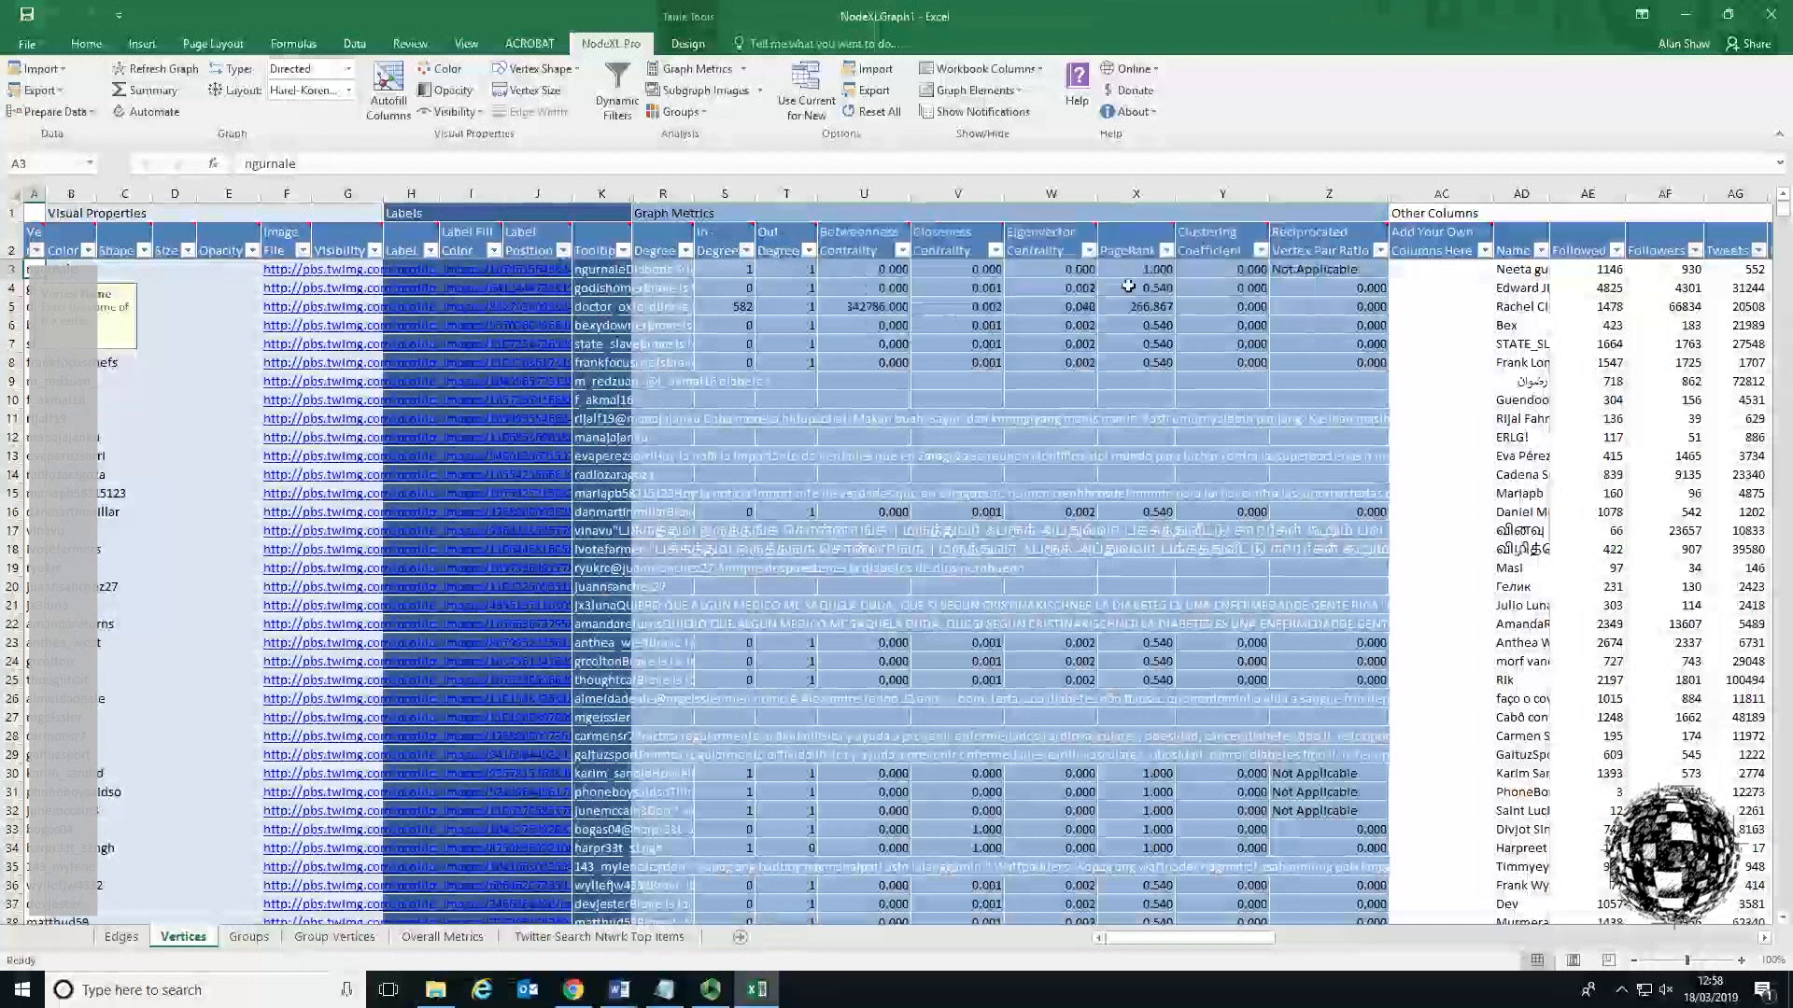
pyautogui.moveTo(1075, 260)
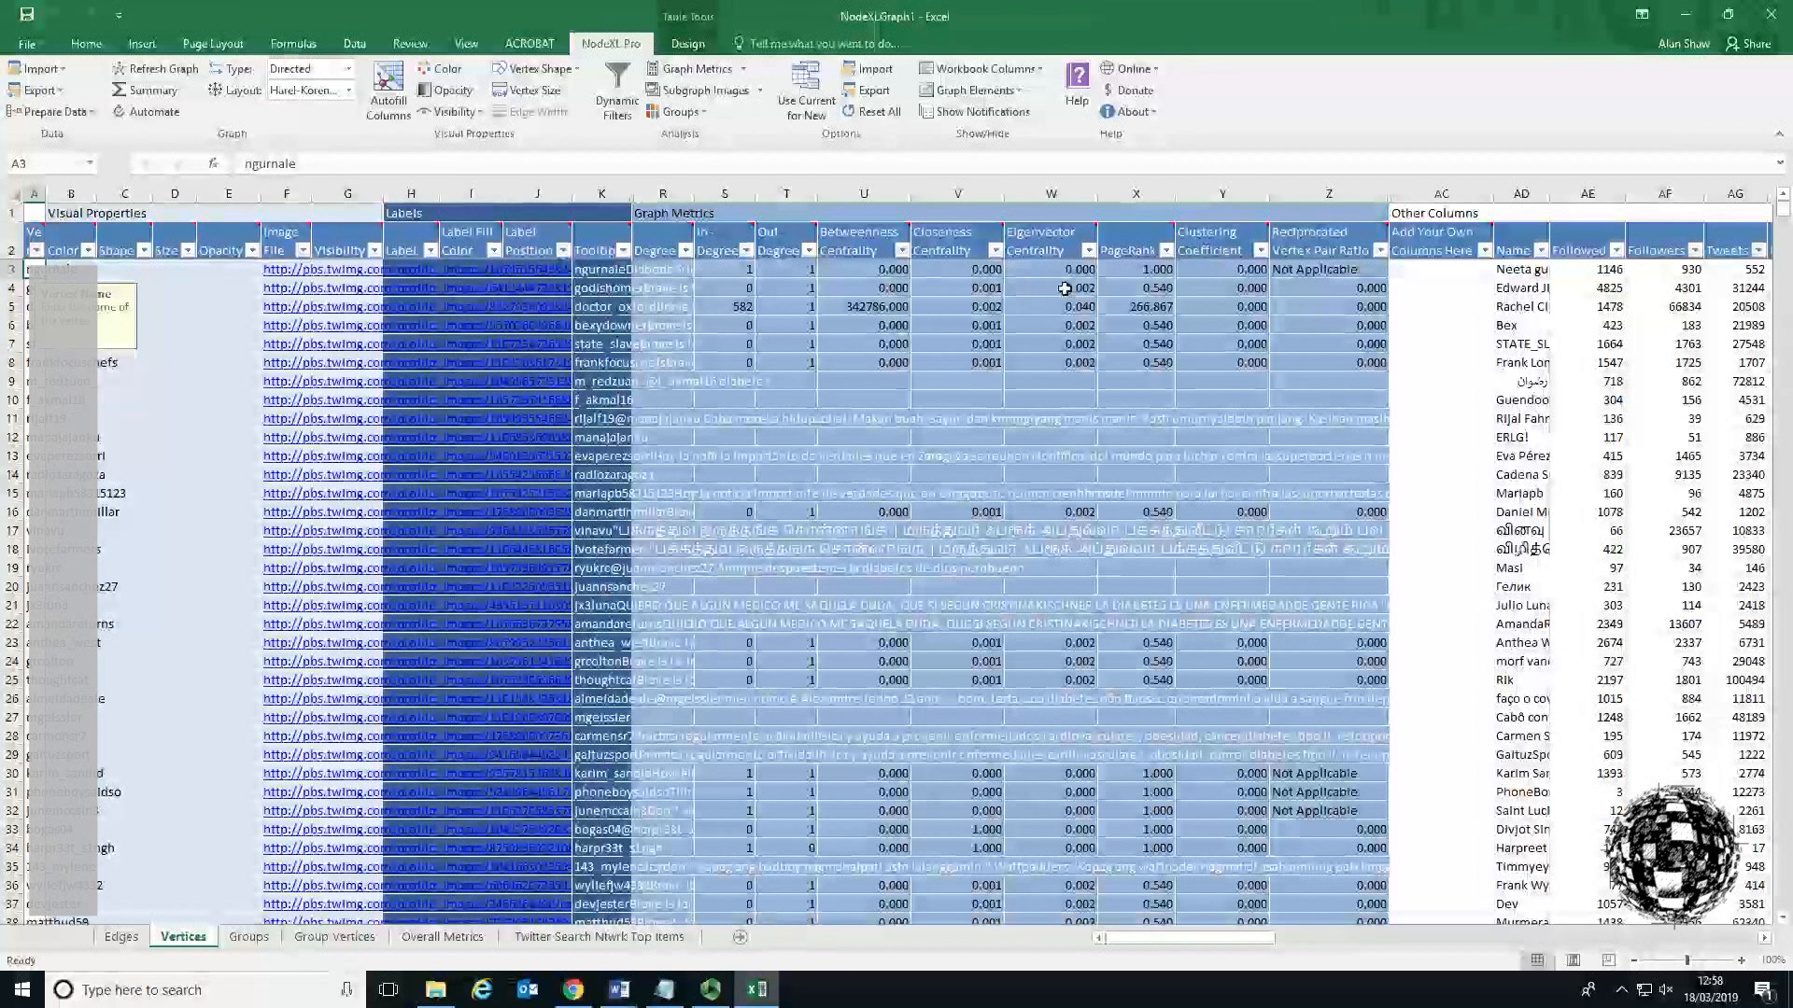
pyautogui.click(1166, 252)
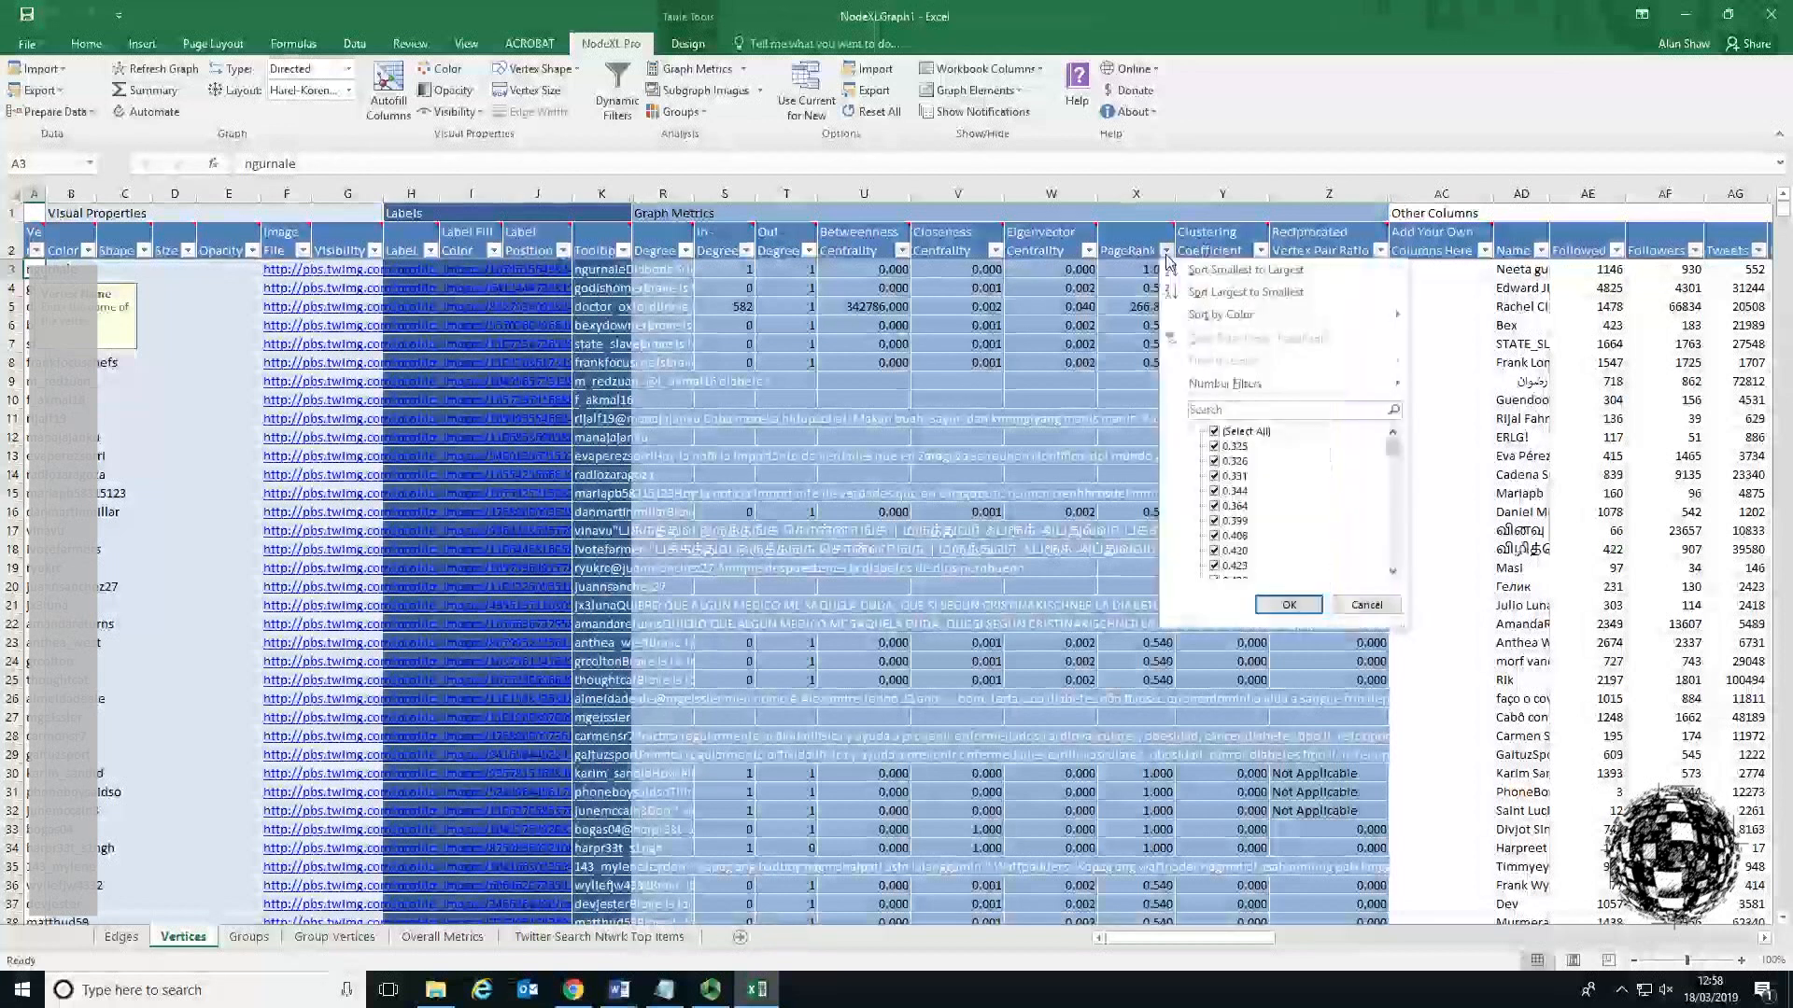
pyautogui.click(1215, 293)
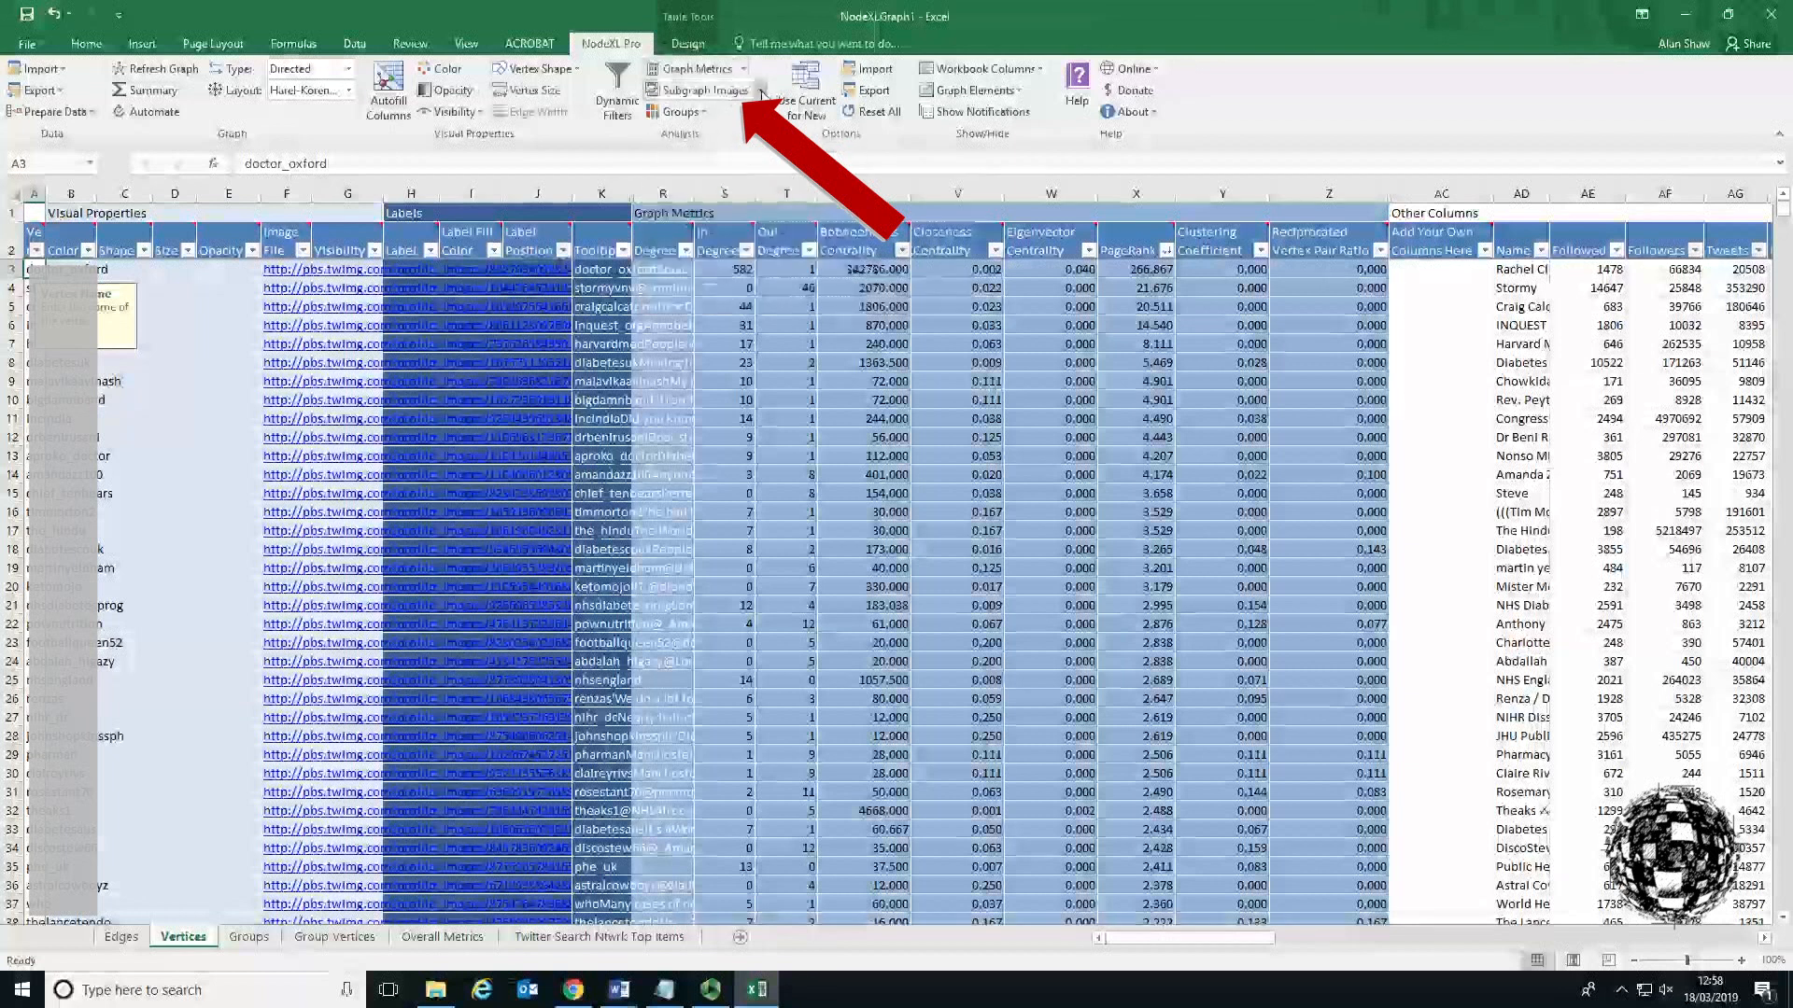
# Create subgraph images with 1.5 levels of adjacent vertices and insert them as thumbnails into the Vertices worksheet.
pyautogui.click(761, 91)
pyautogui.click(752, 114)
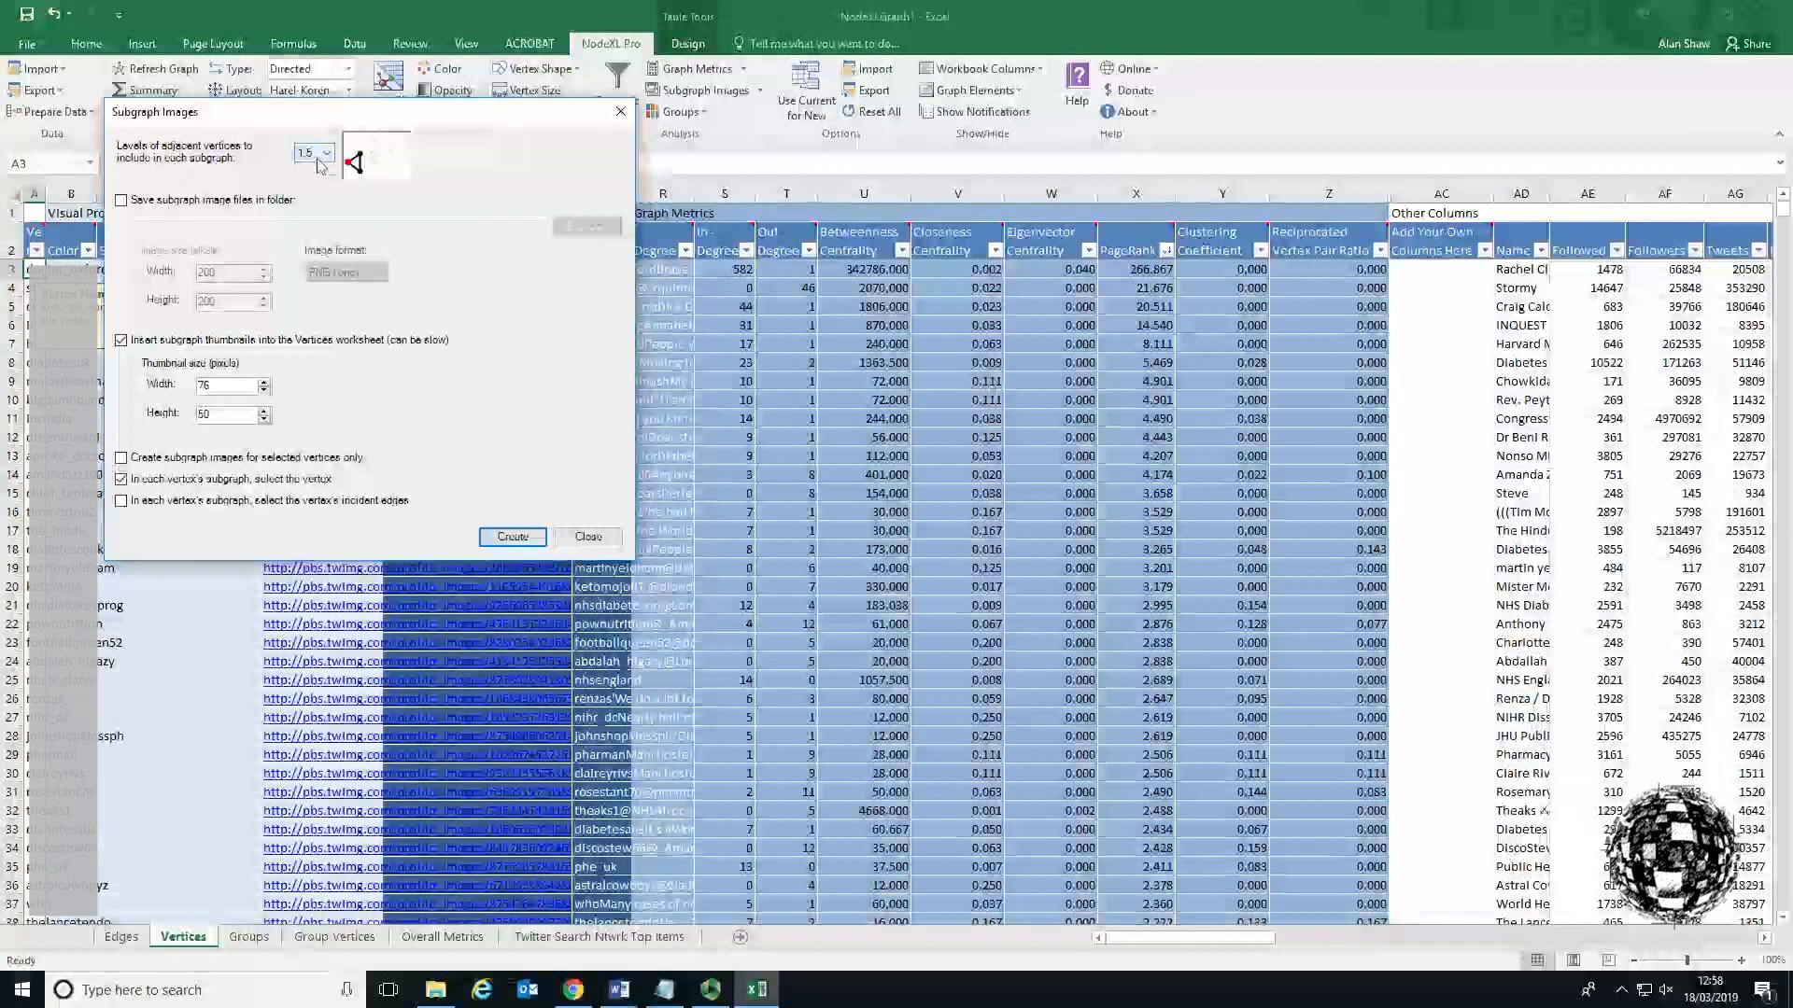
pyautogui.click(327, 157)
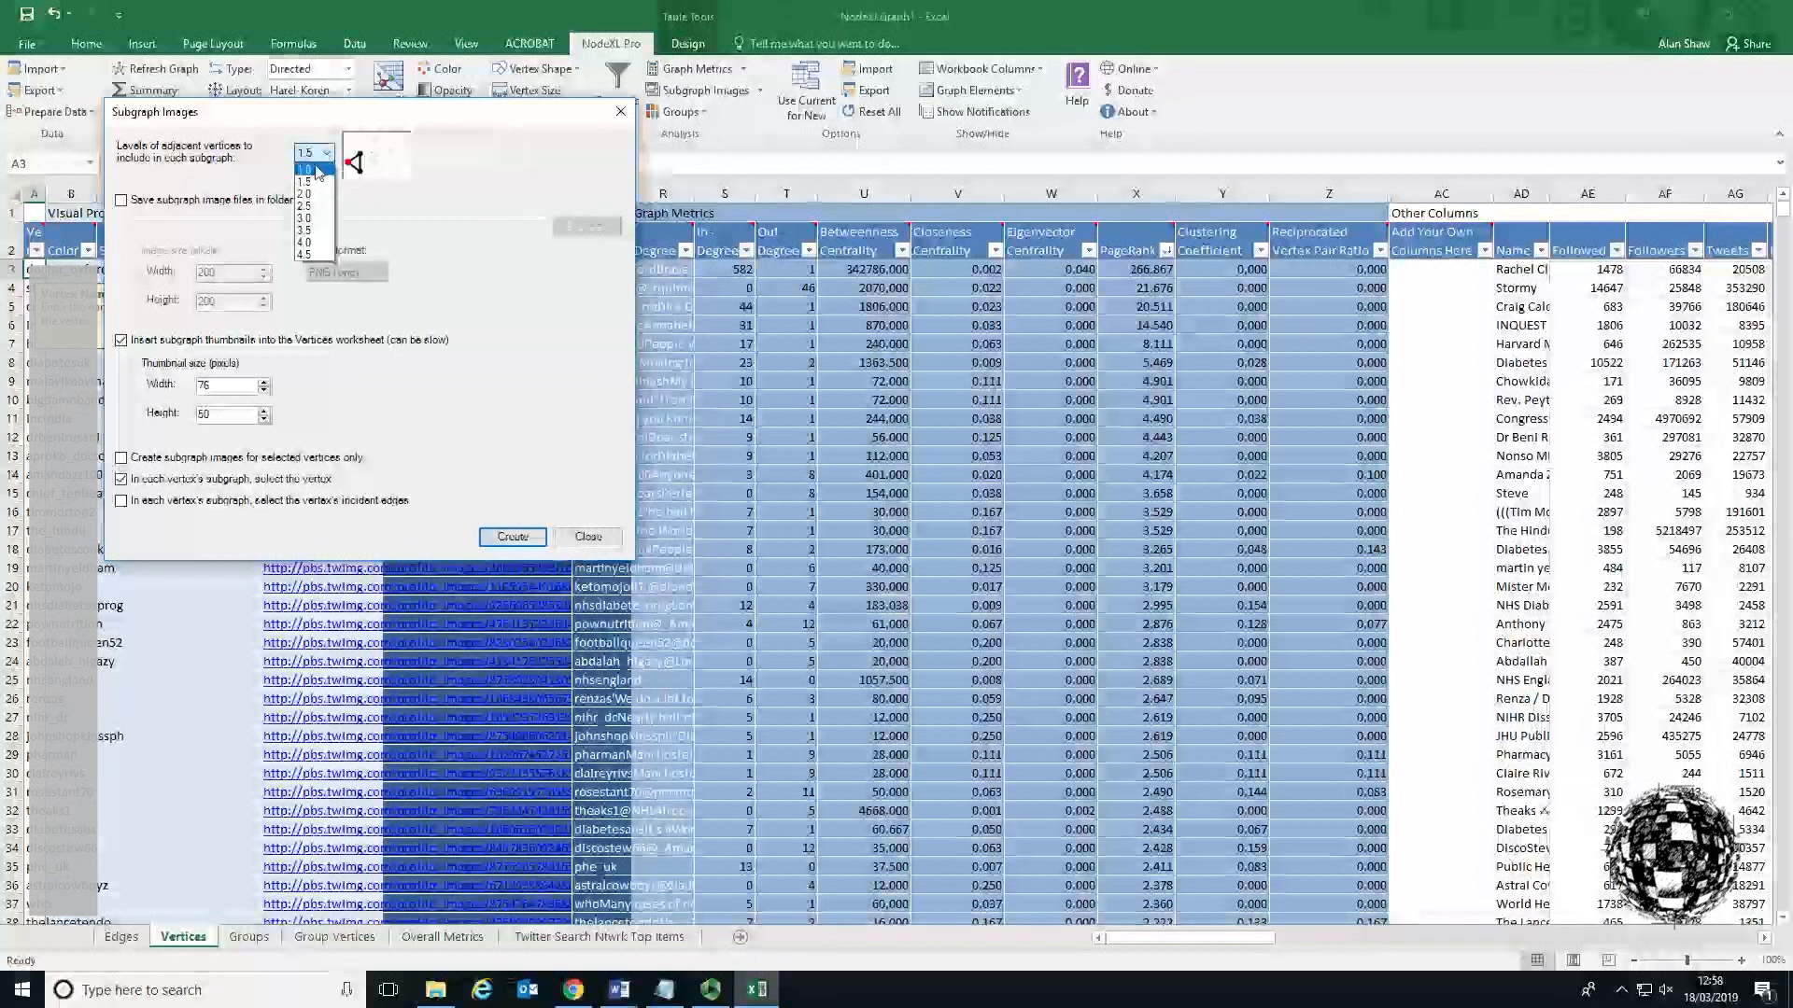
pyautogui.click(311, 182)
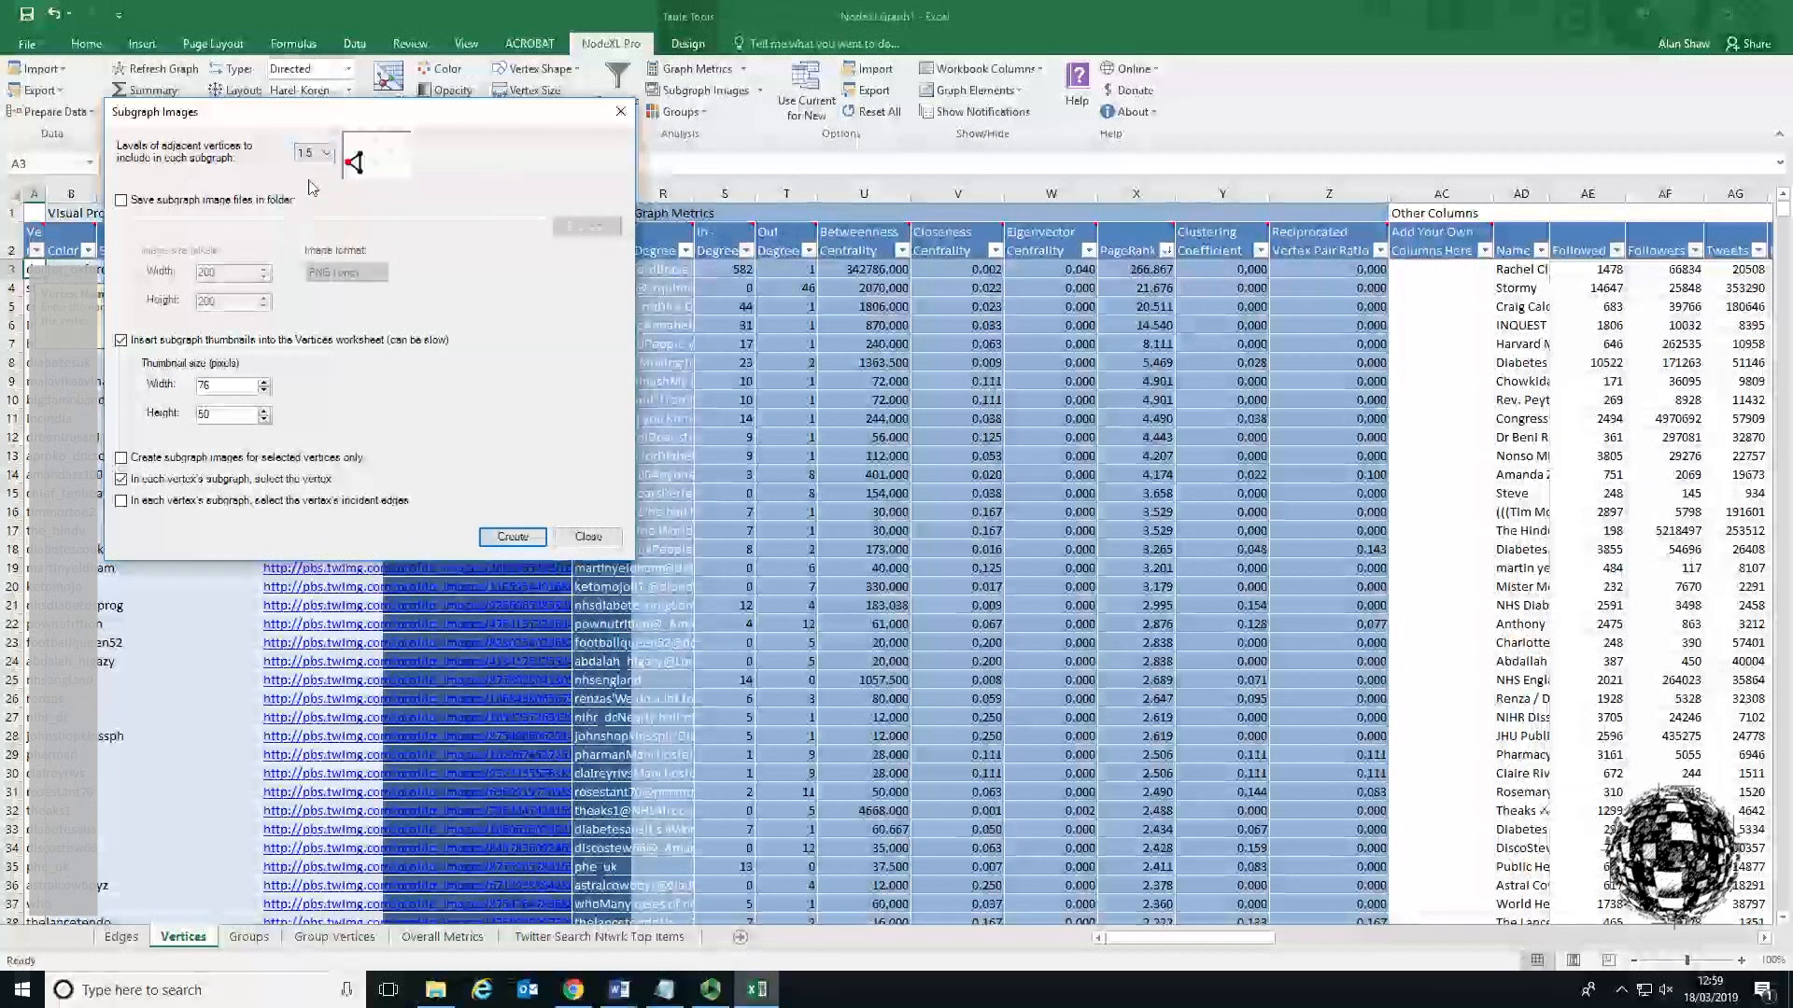
pyautogui.click(515, 538)
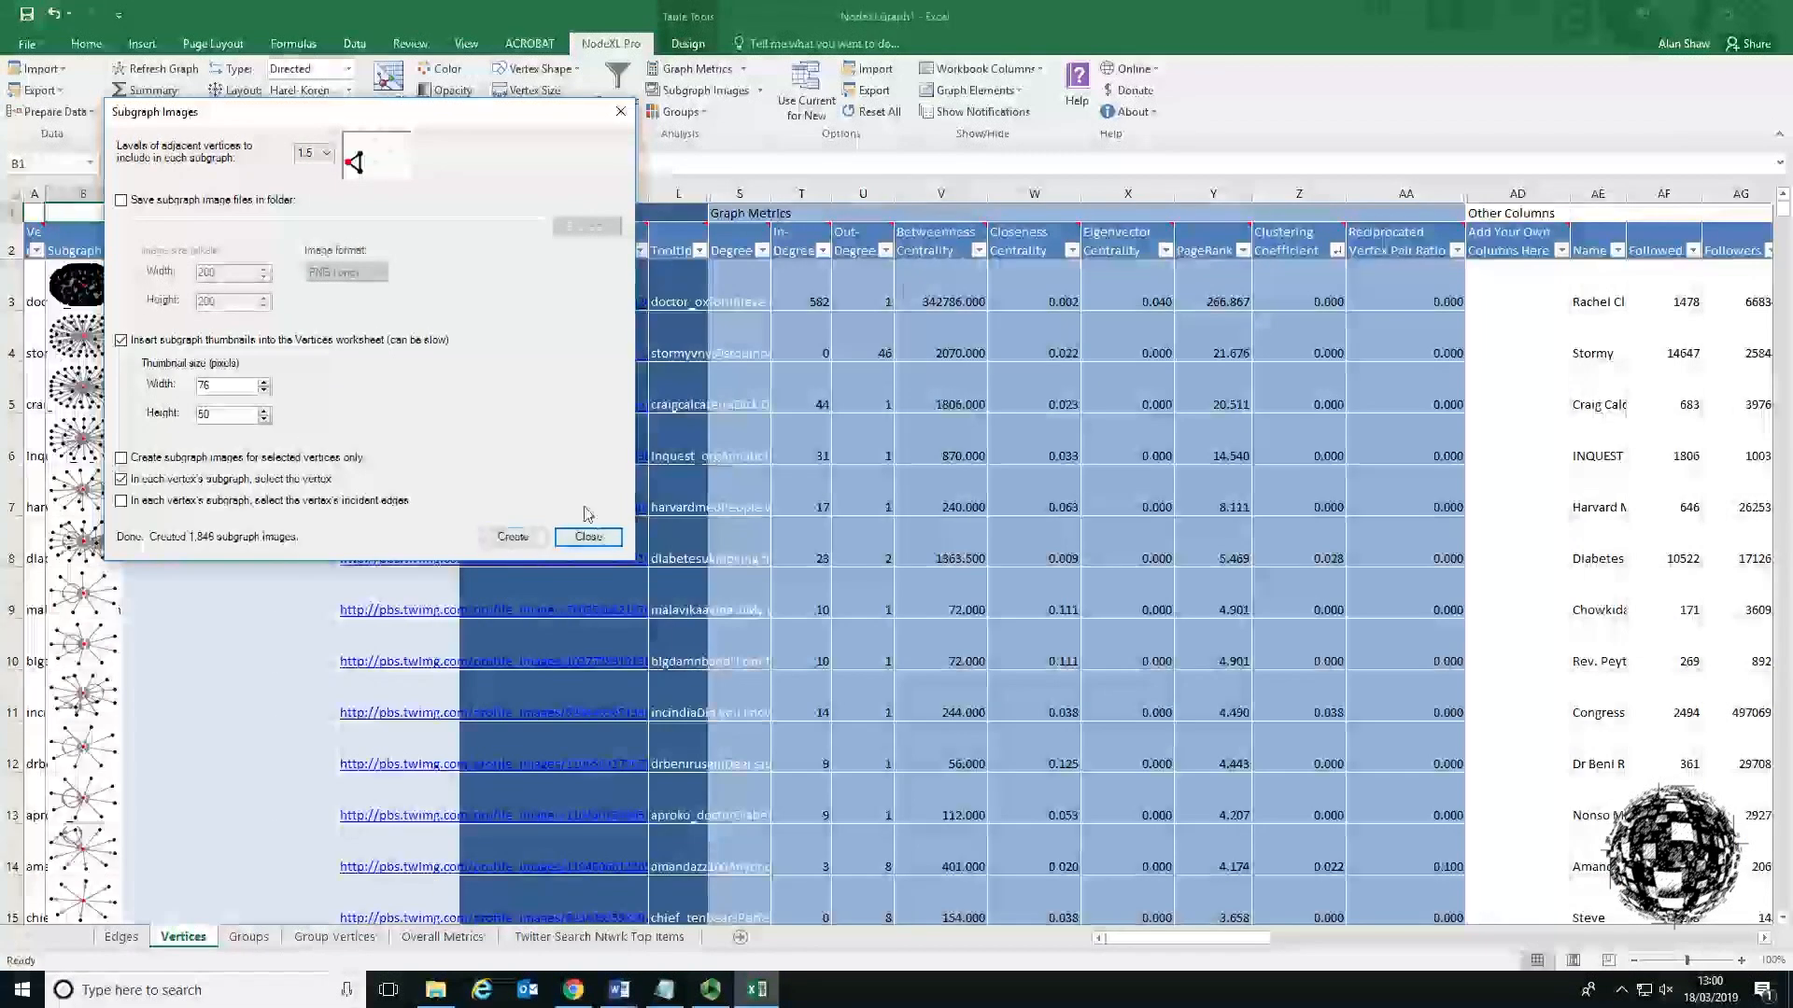
pyautogui.click(587, 538)
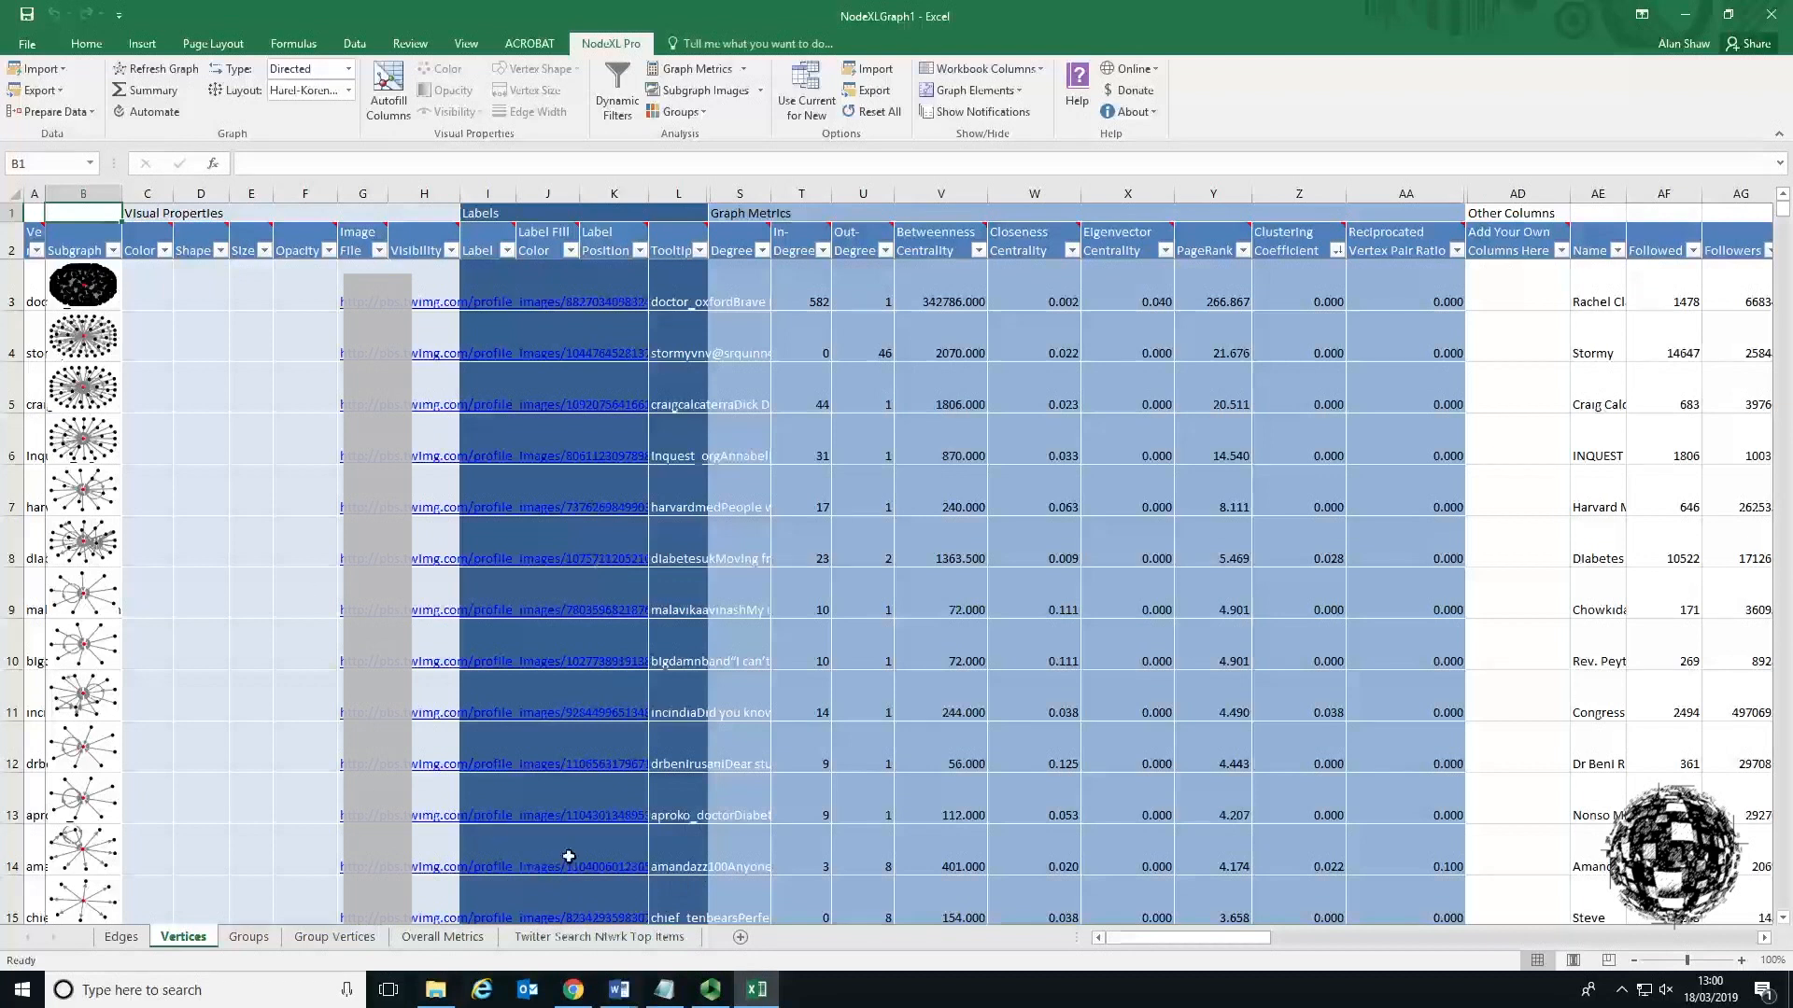
pyautogui.click(710, 991)
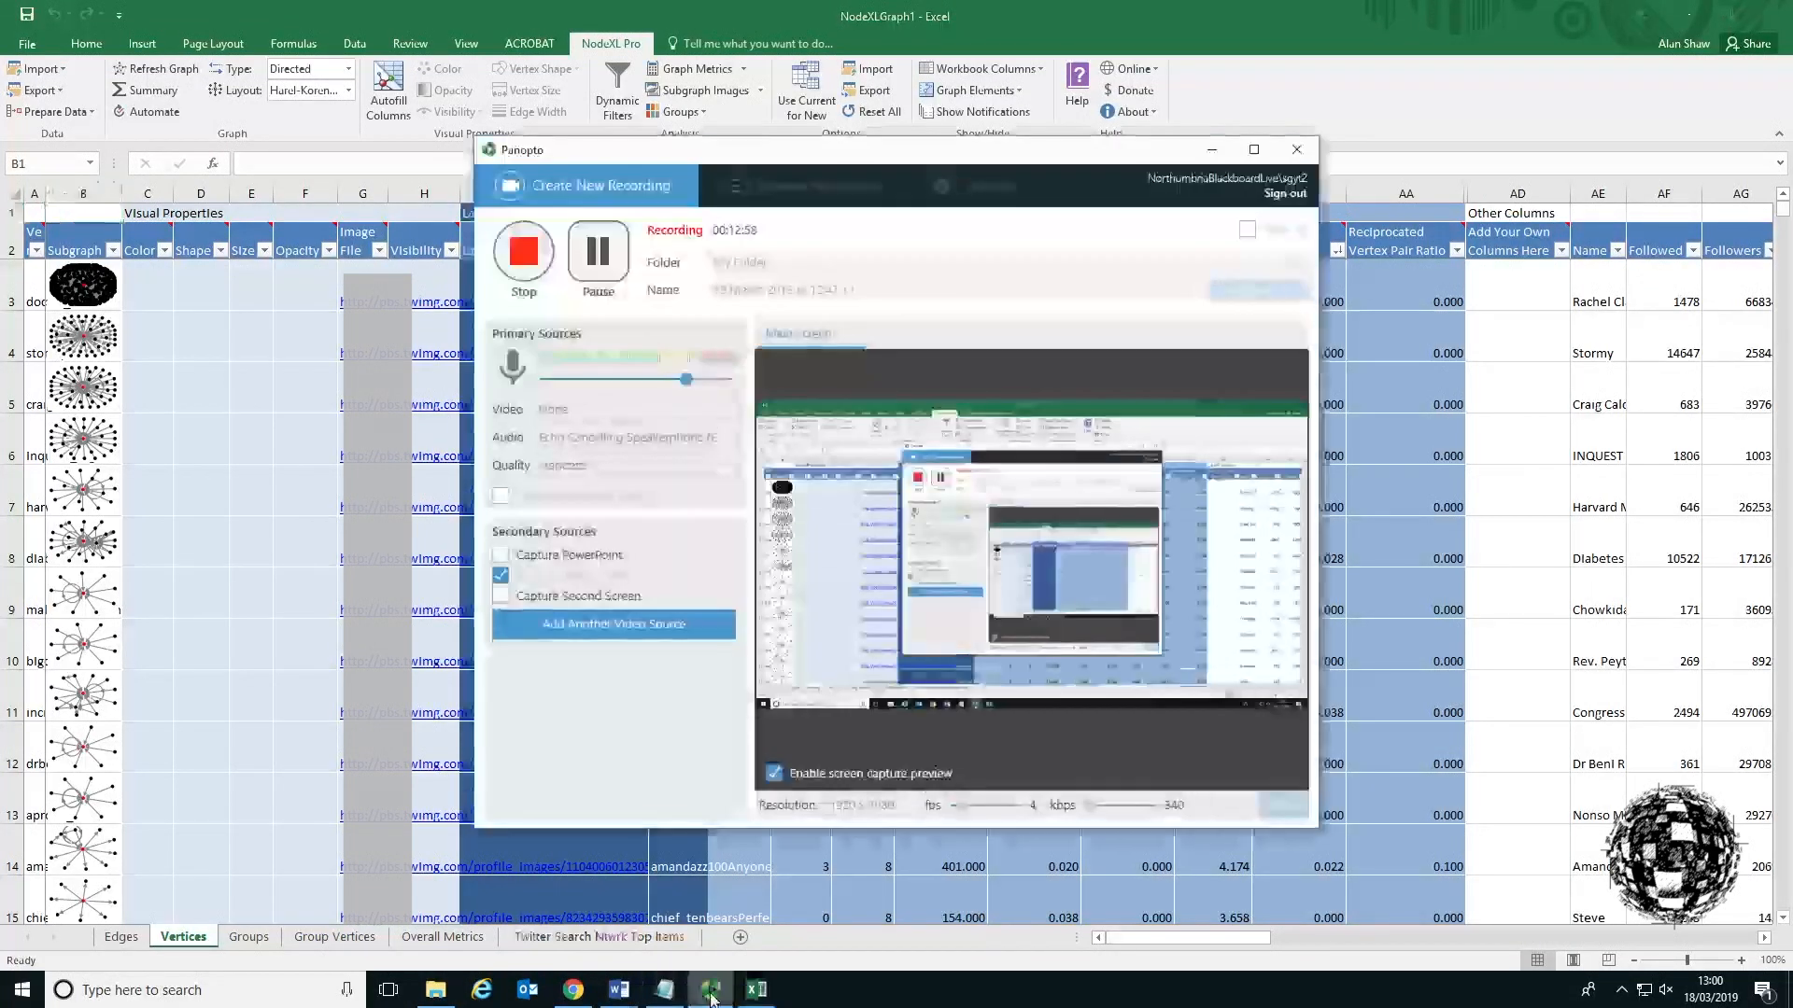
pyautogui.click(709, 991)
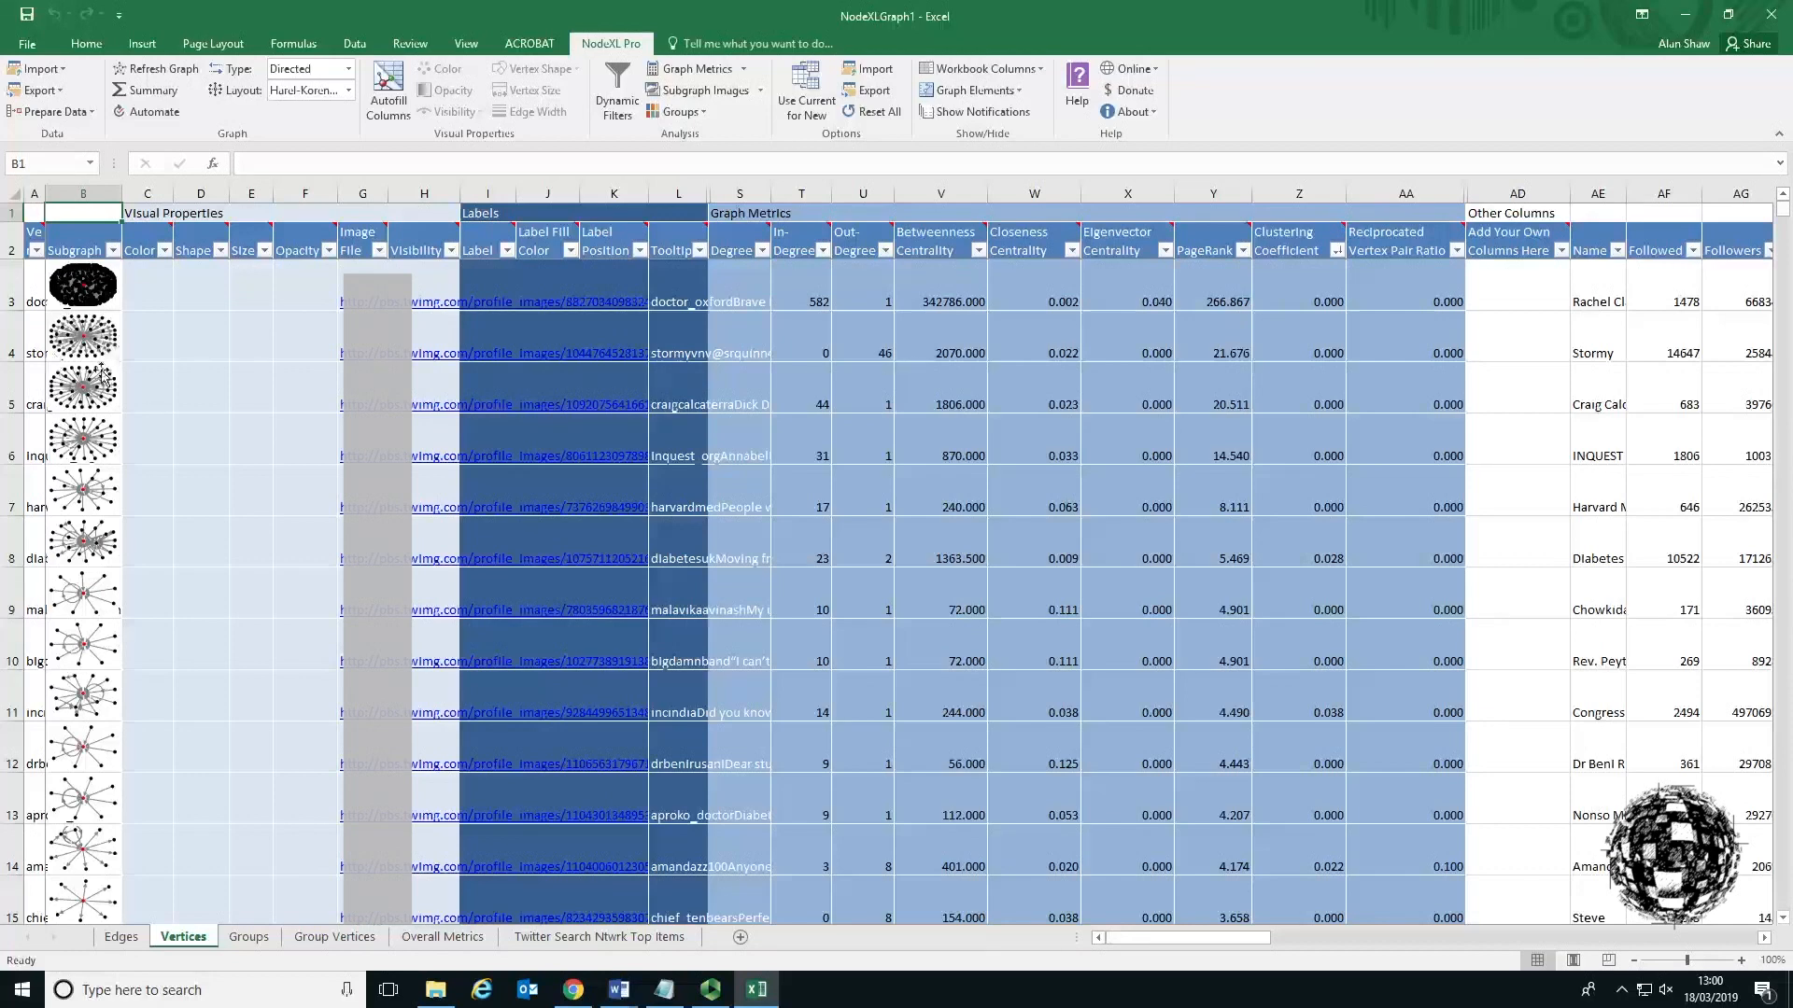
# Examine the subgraph thumbnails of the individual accounts down the Vertices sheet.
pyautogui.scroll(-9, 197, 440)
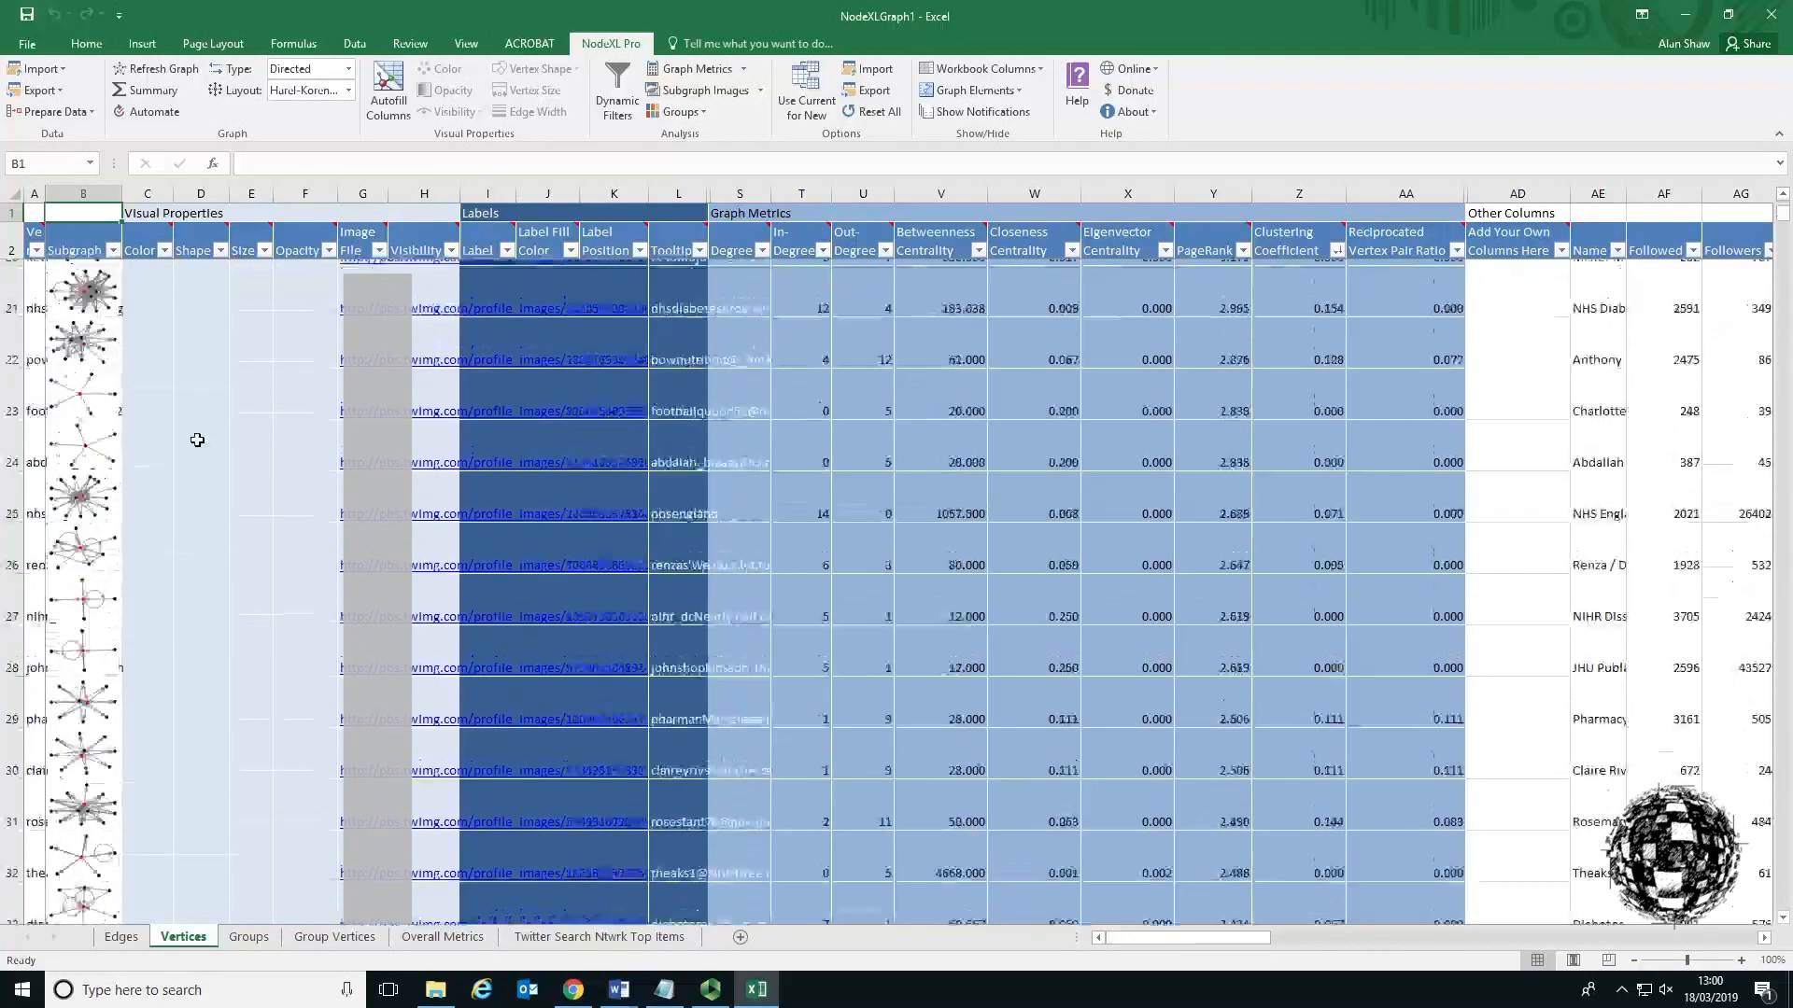
pyautogui.scroll(-8, 197, 440)
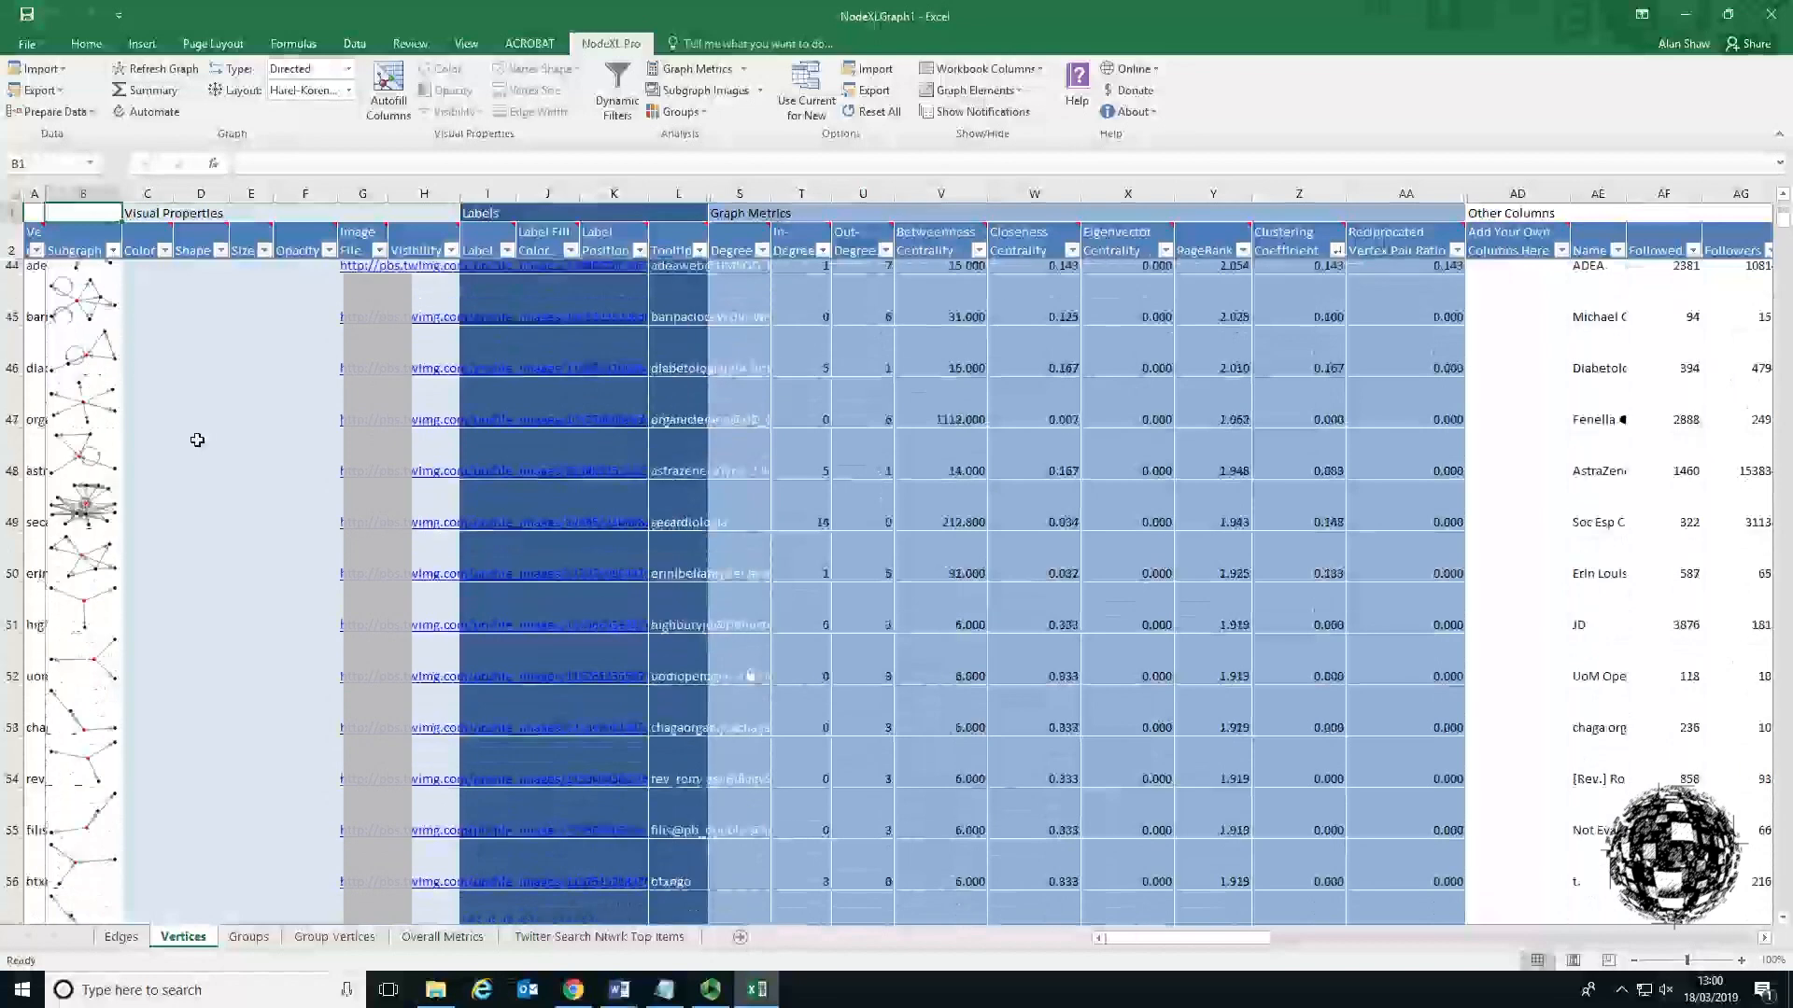
pyautogui.scroll(-13, 196, 440)
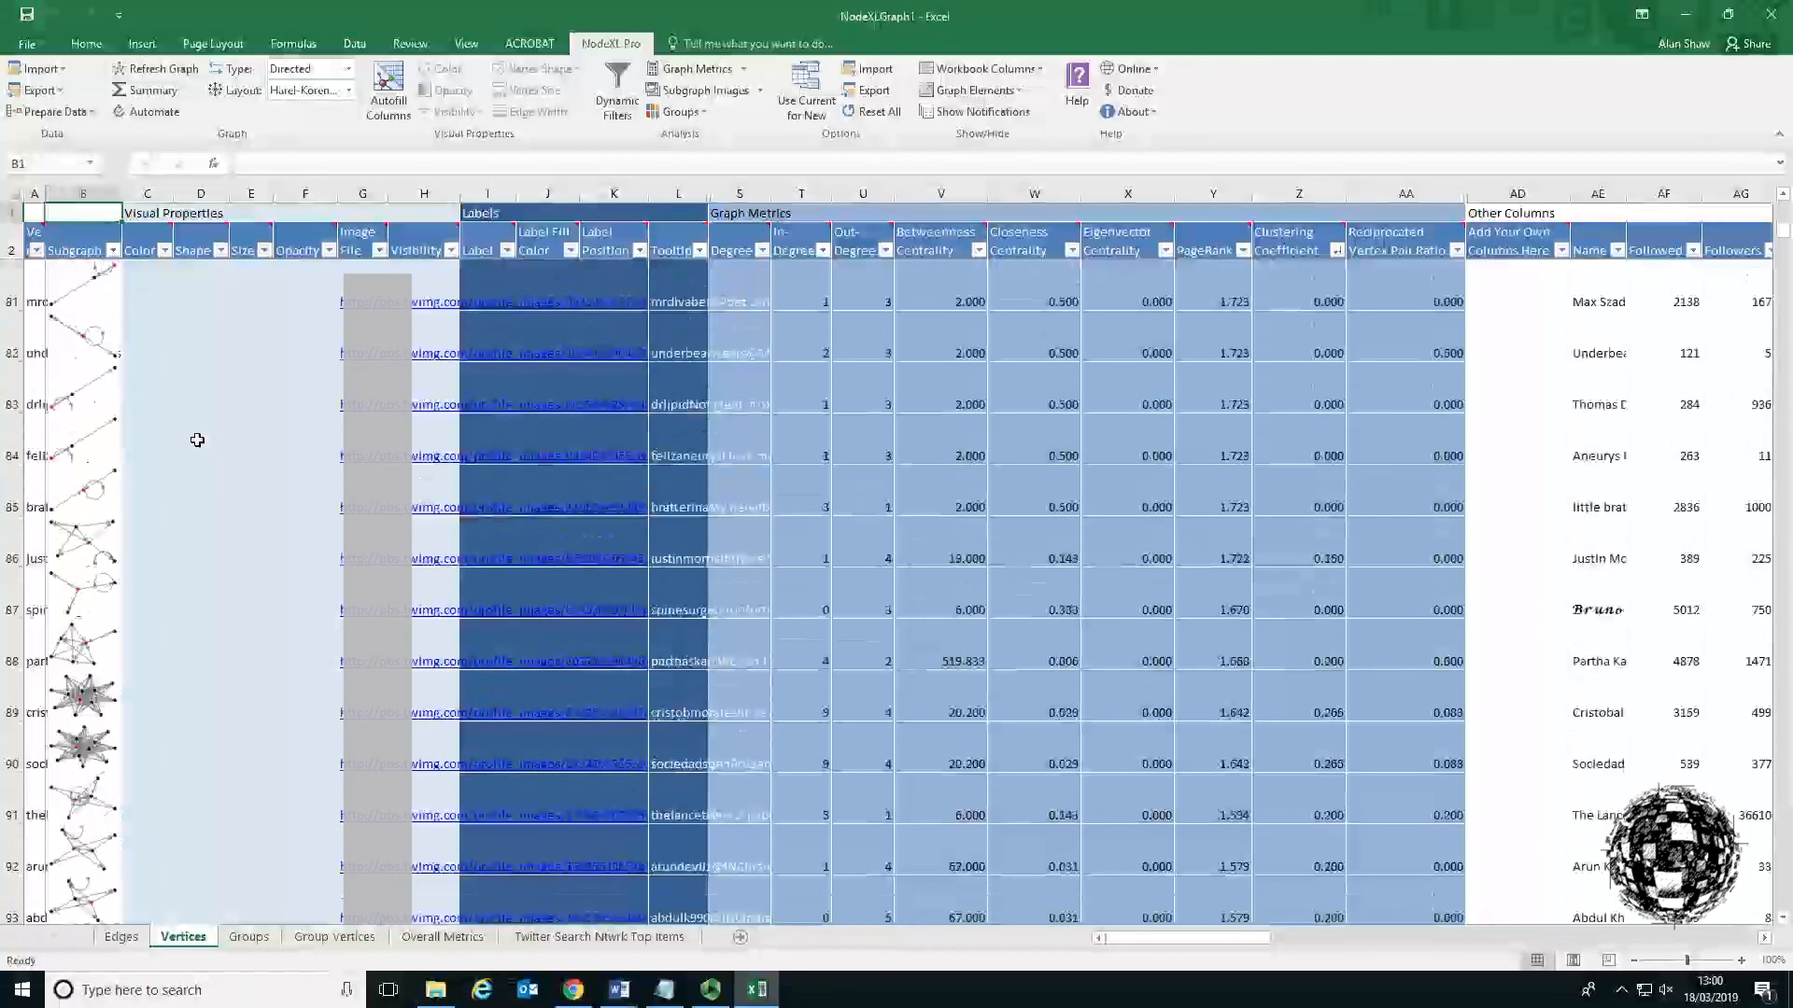
pyautogui.scroll(3, 197, 440)
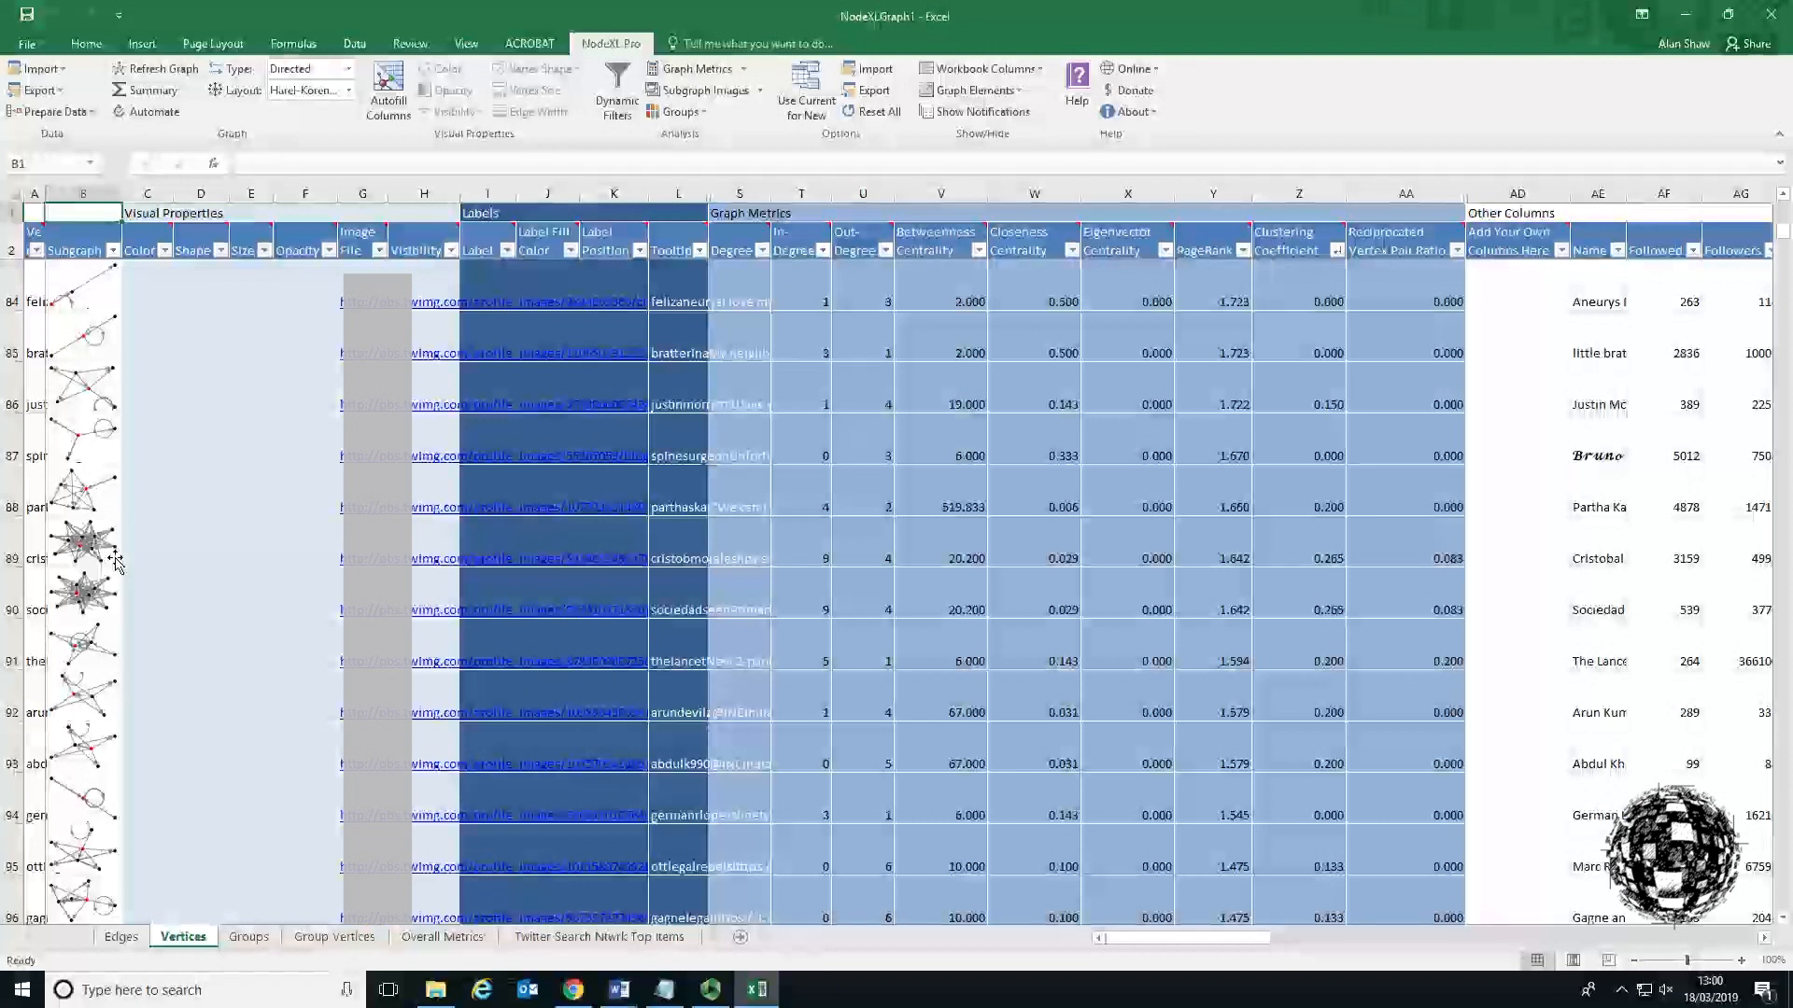
# Look through the lower-ranked accounts' subgraph thumbnails on the Vertices sheet, and return to the top-ranked accounts and their follower and tweet columns.
pyautogui.scroll(-8, 138, 557)
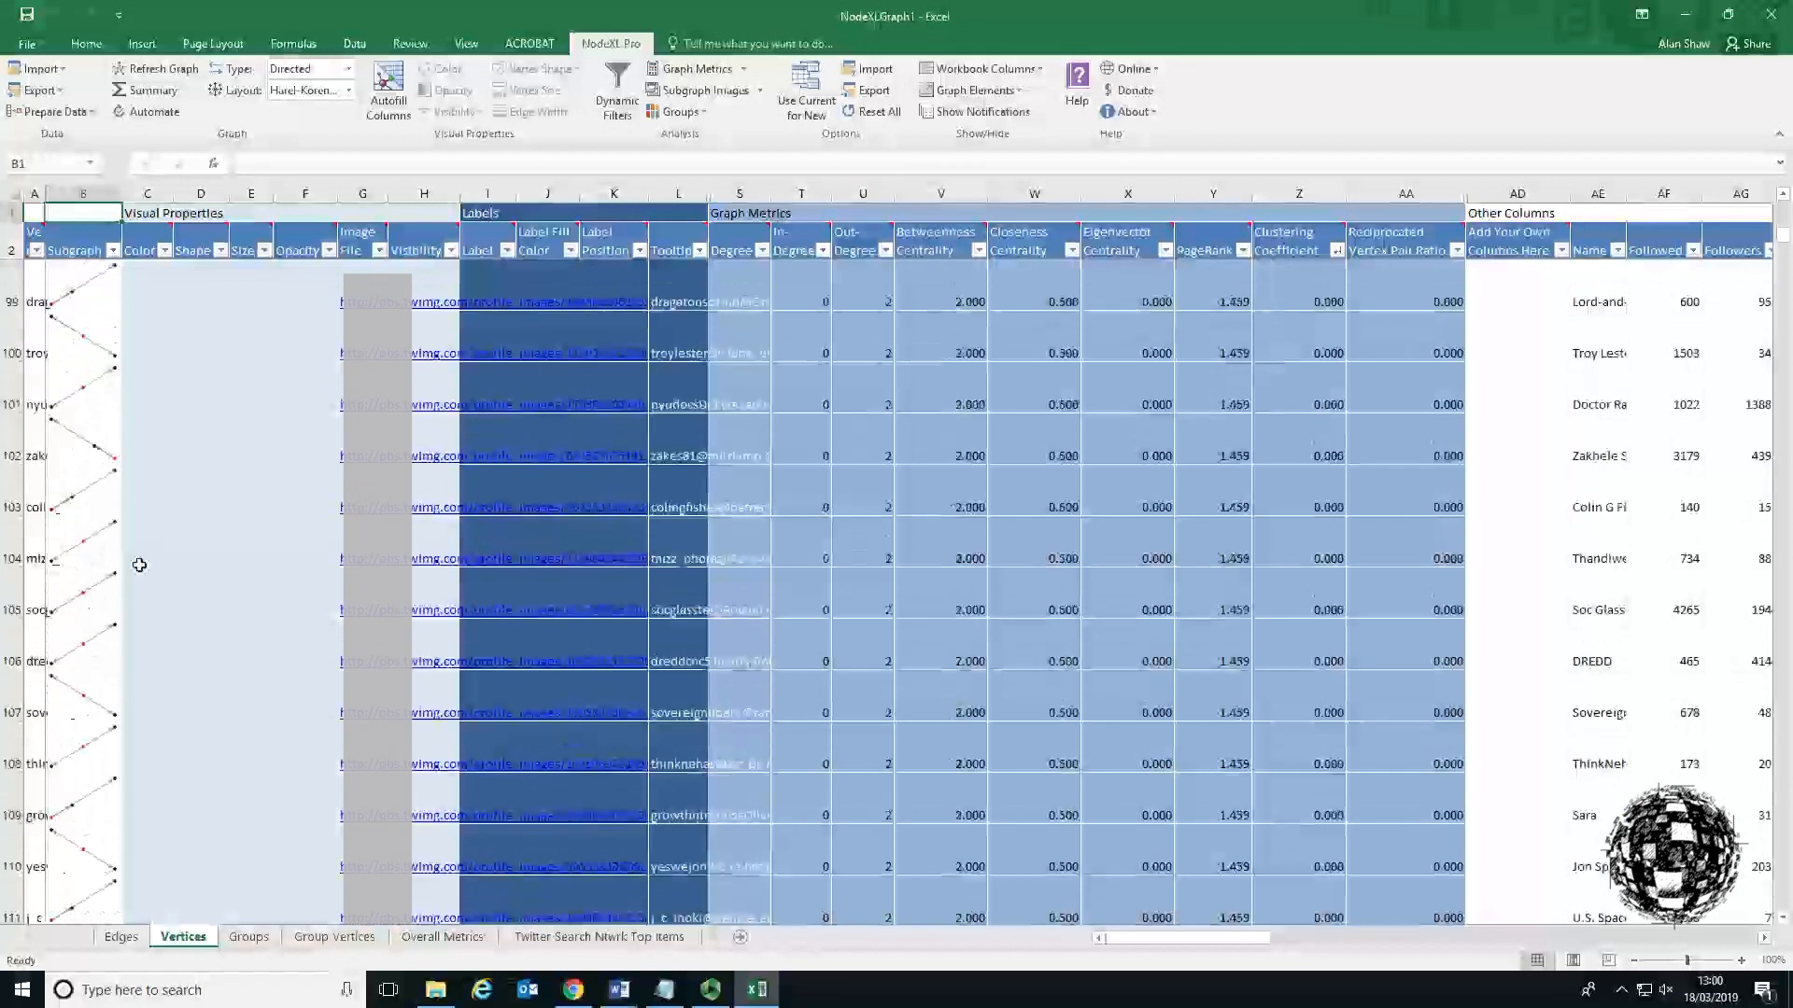
pyautogui.scroll(-10, 139, 565)
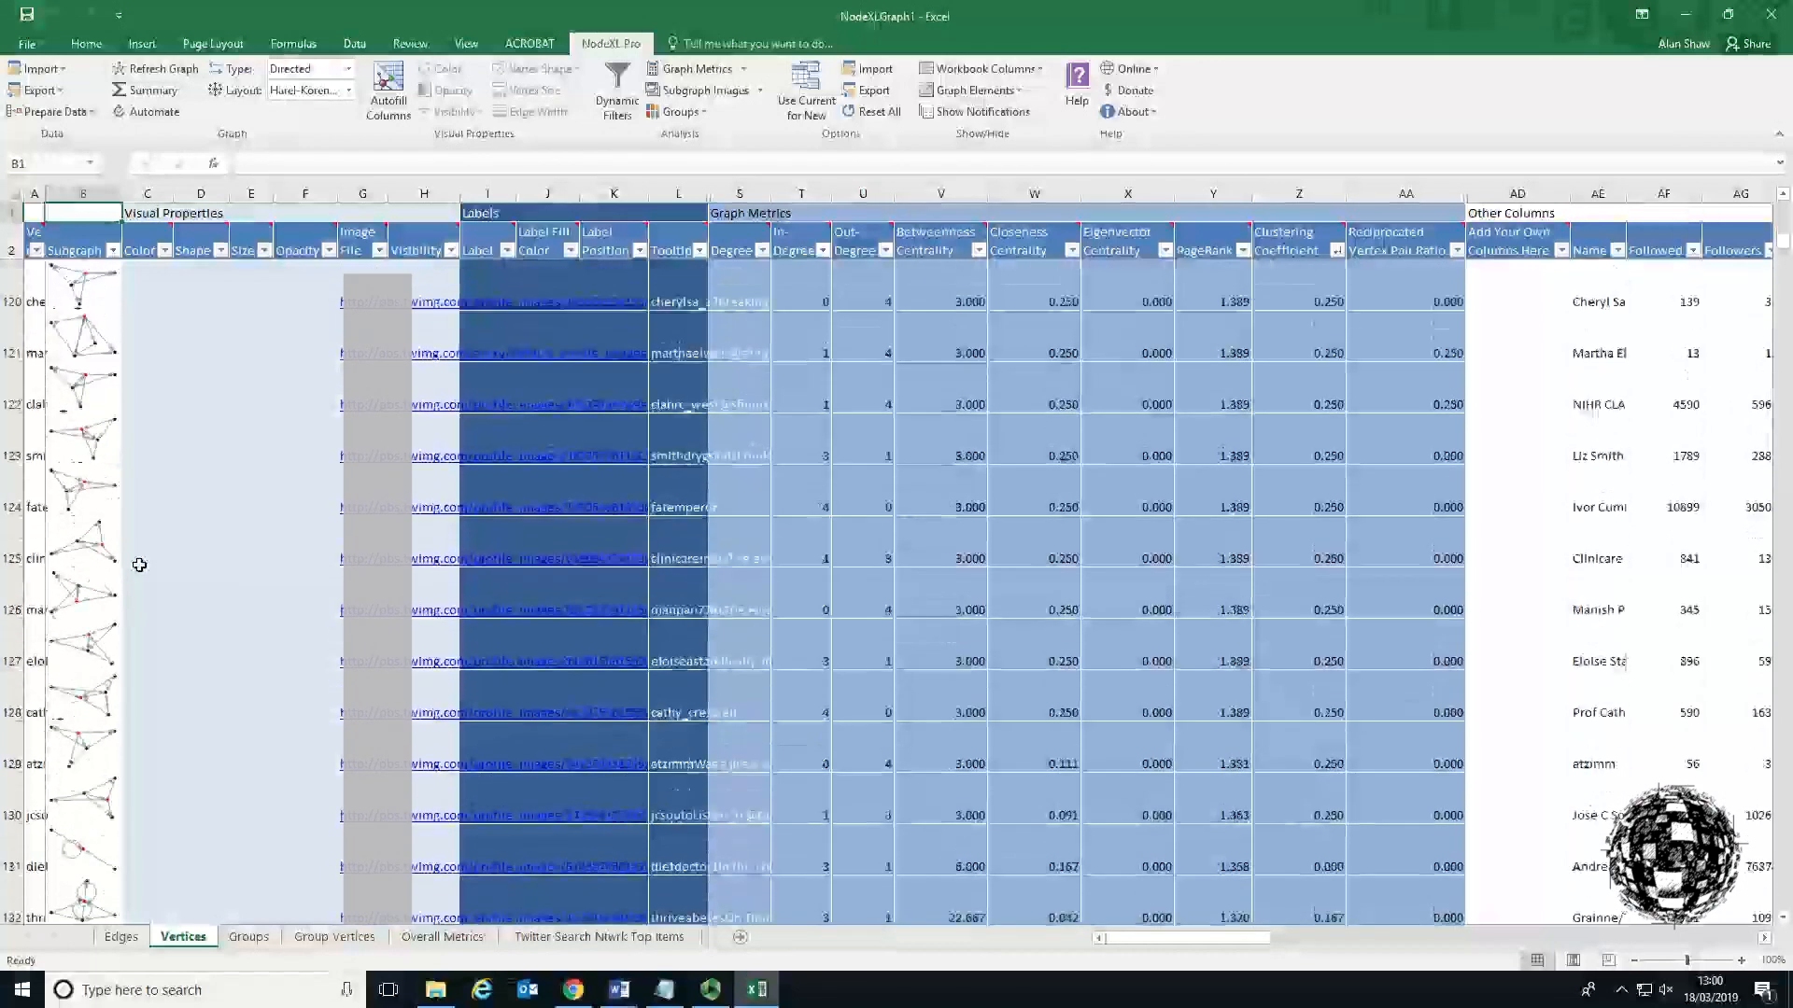
pyautogui.scroll(-18, 139, 565)
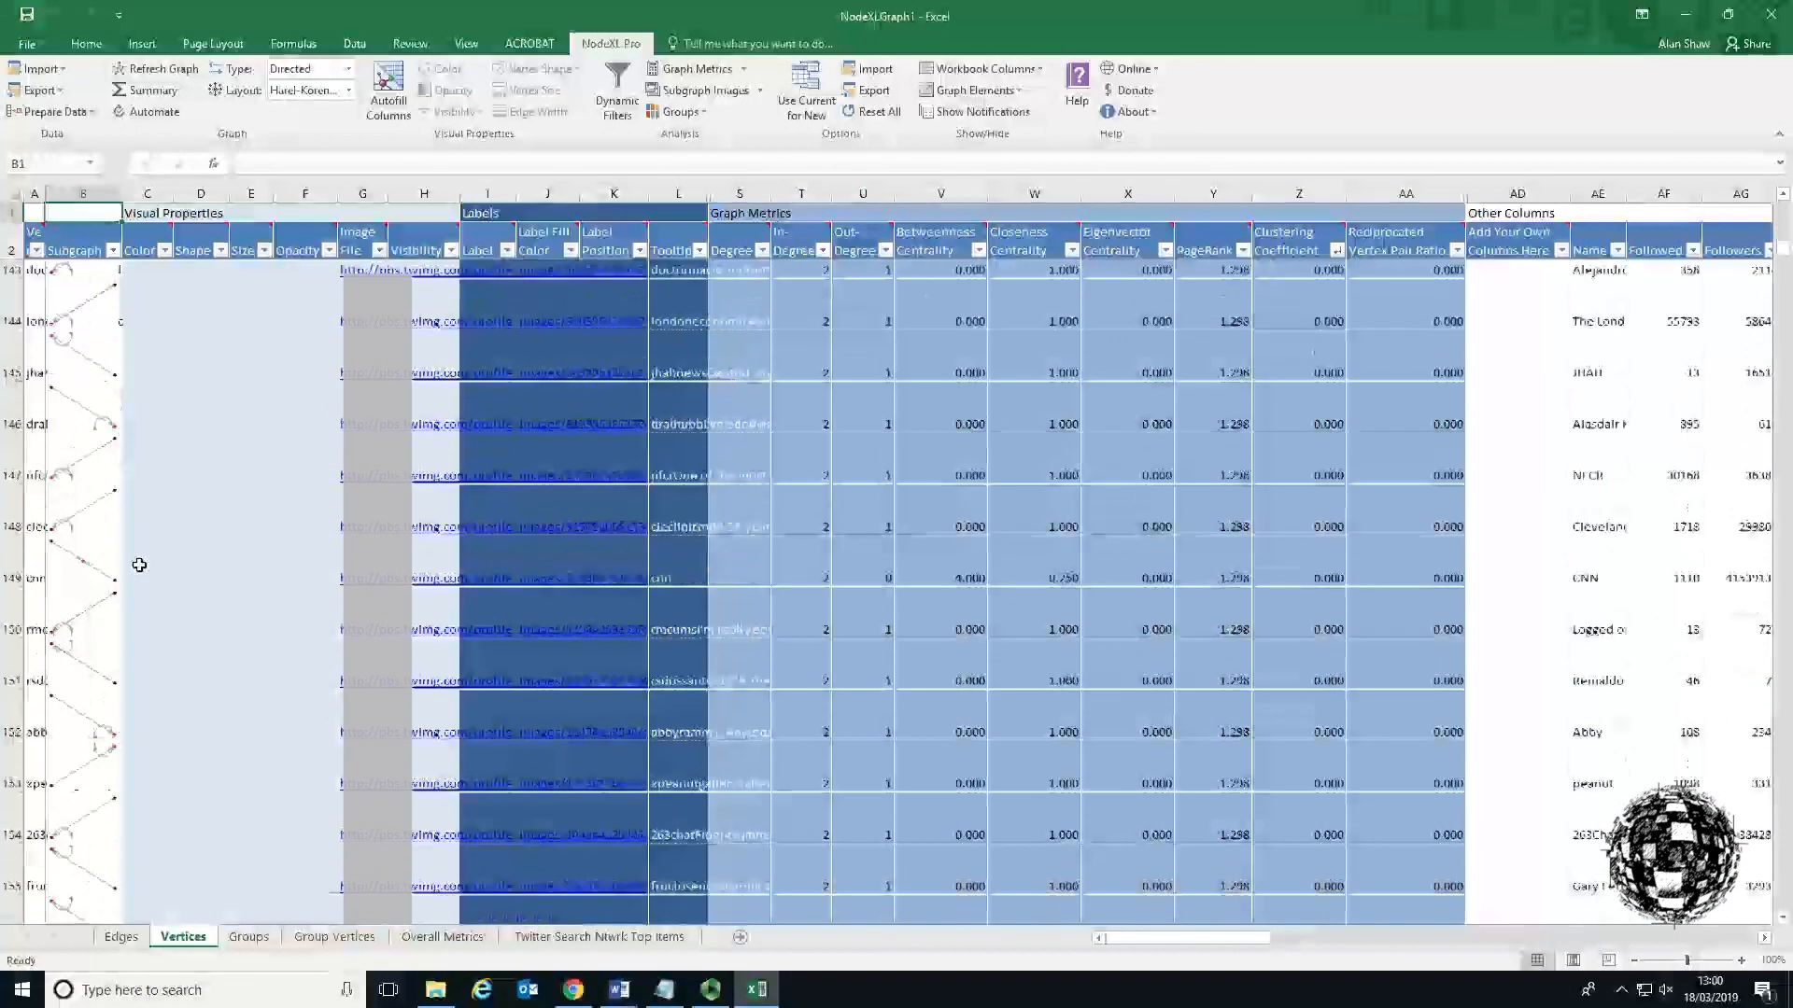
pyautogui.scroll(-5, 139, 565)
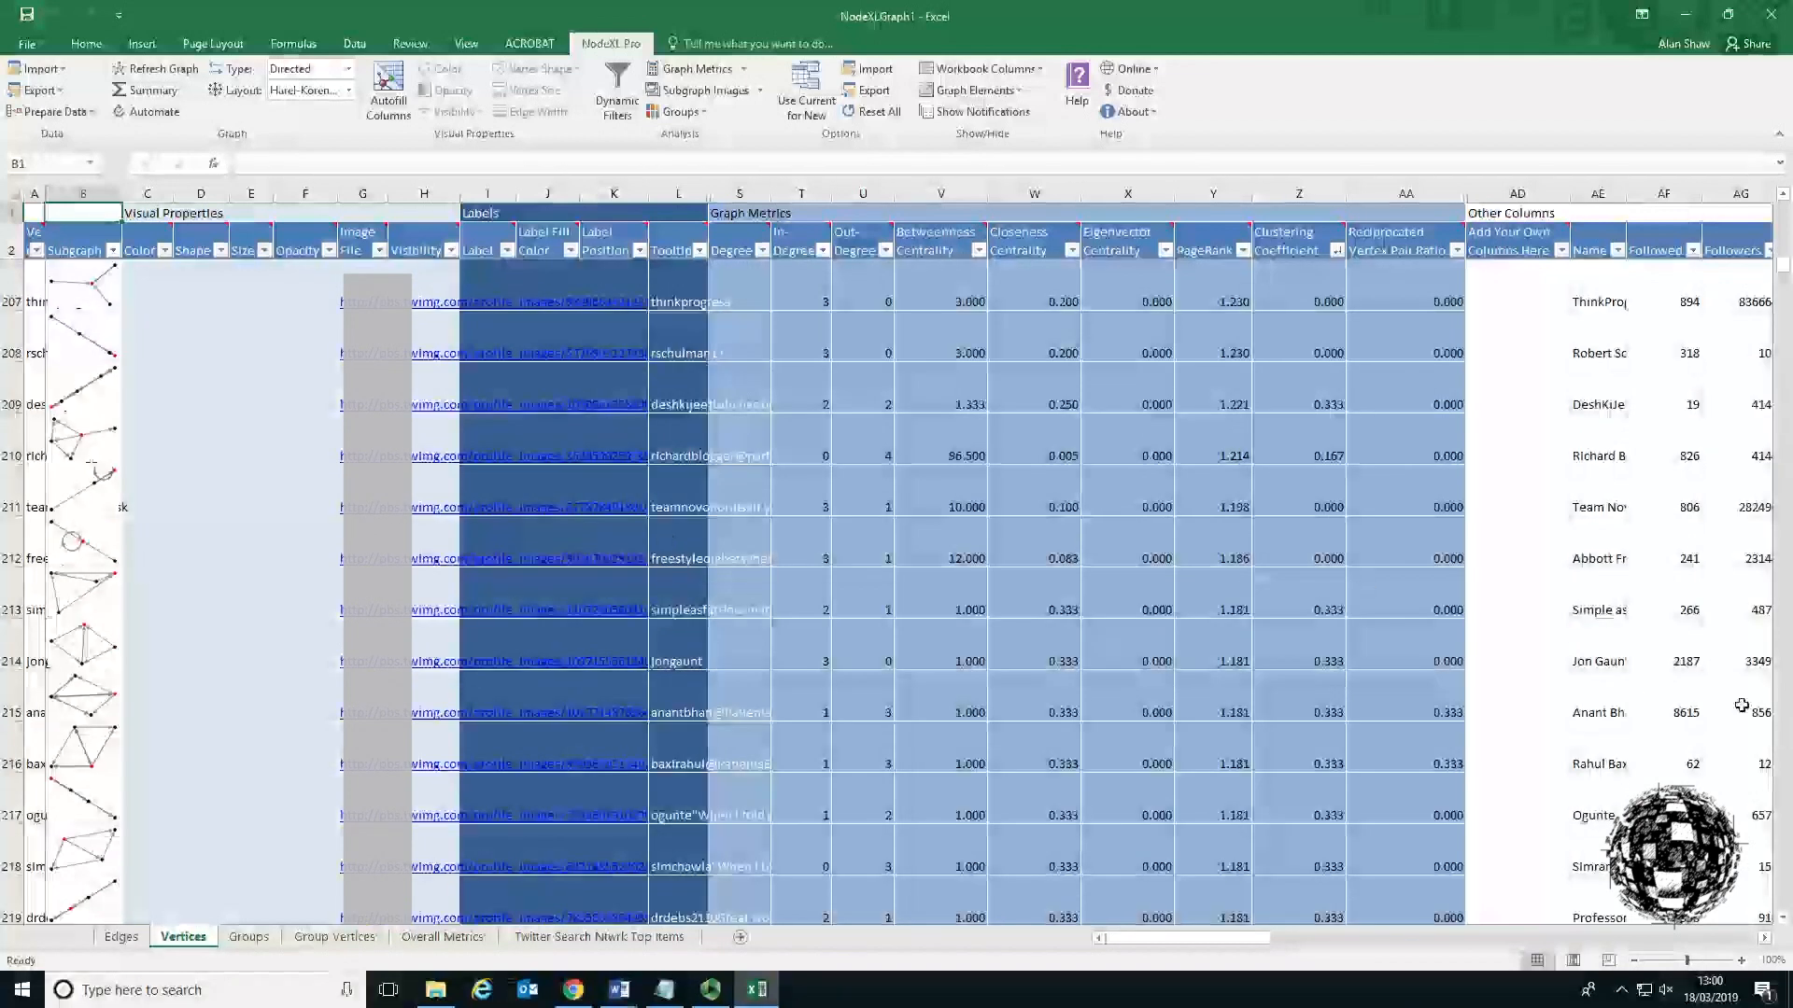
pyautogui.moveTo(1783, 271); pyautogui.dragTo(1779, 202)
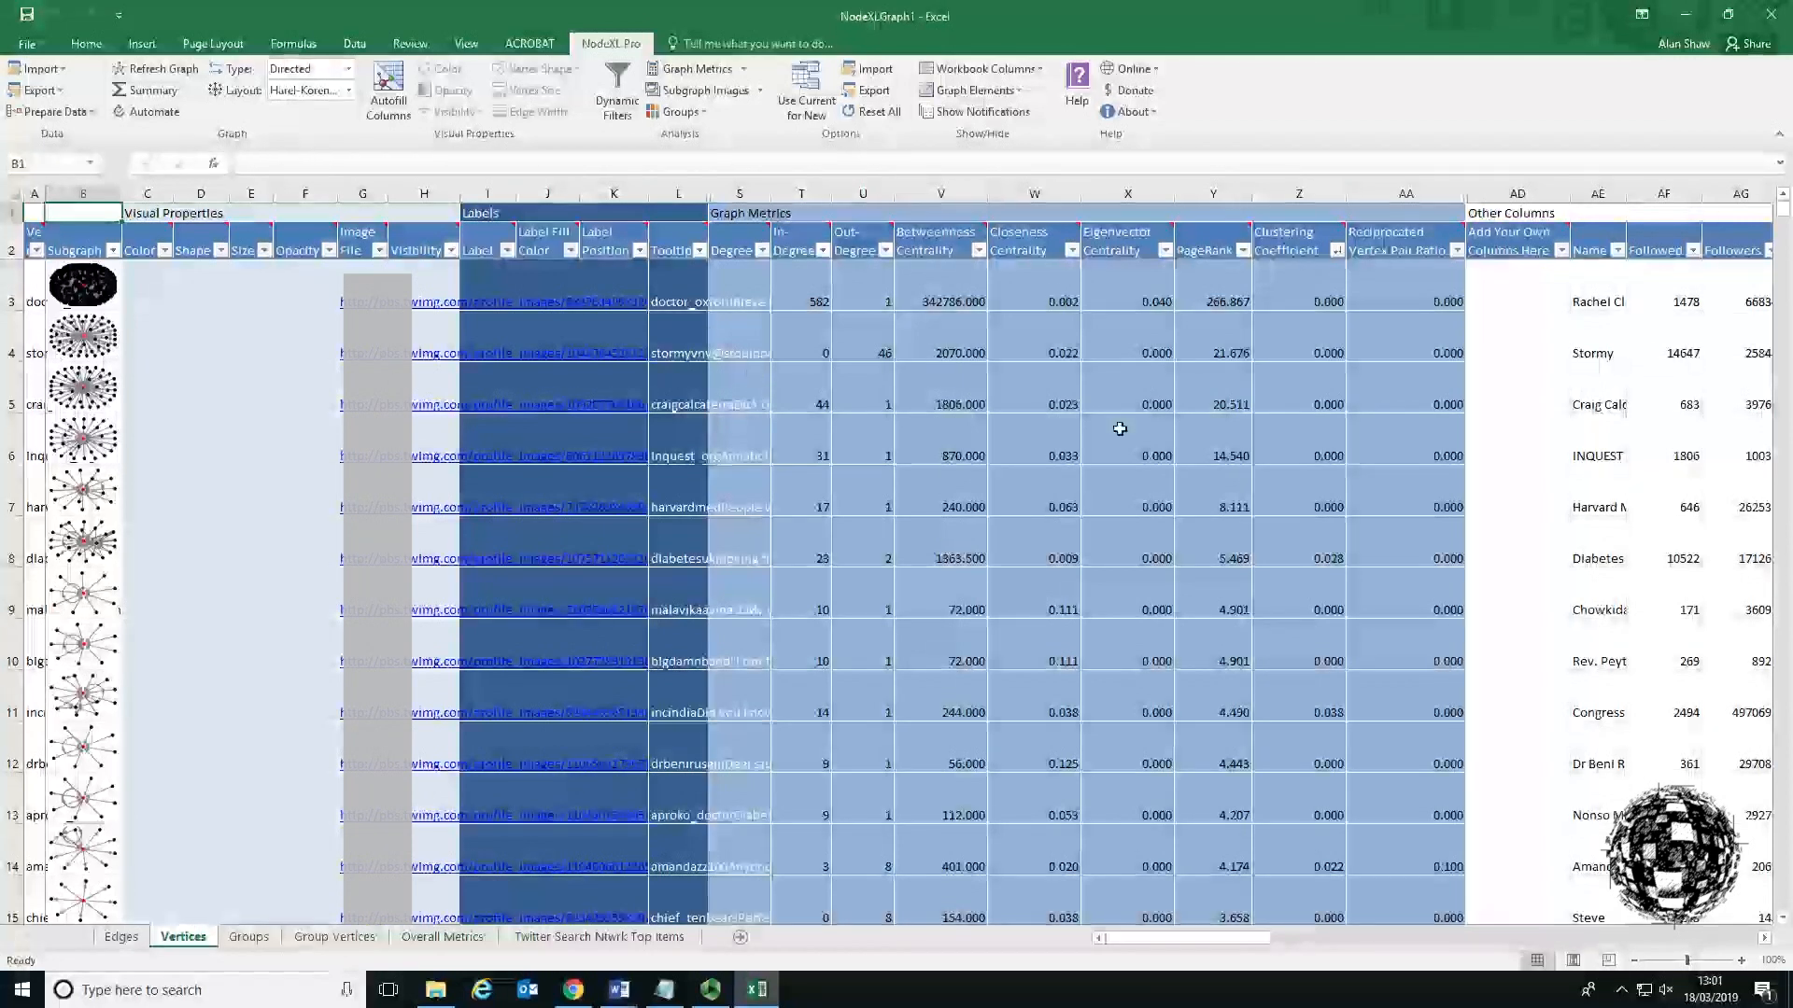
pyautogui.moveTo(1267, 938); pyautogui.dragTo(1316, 941)
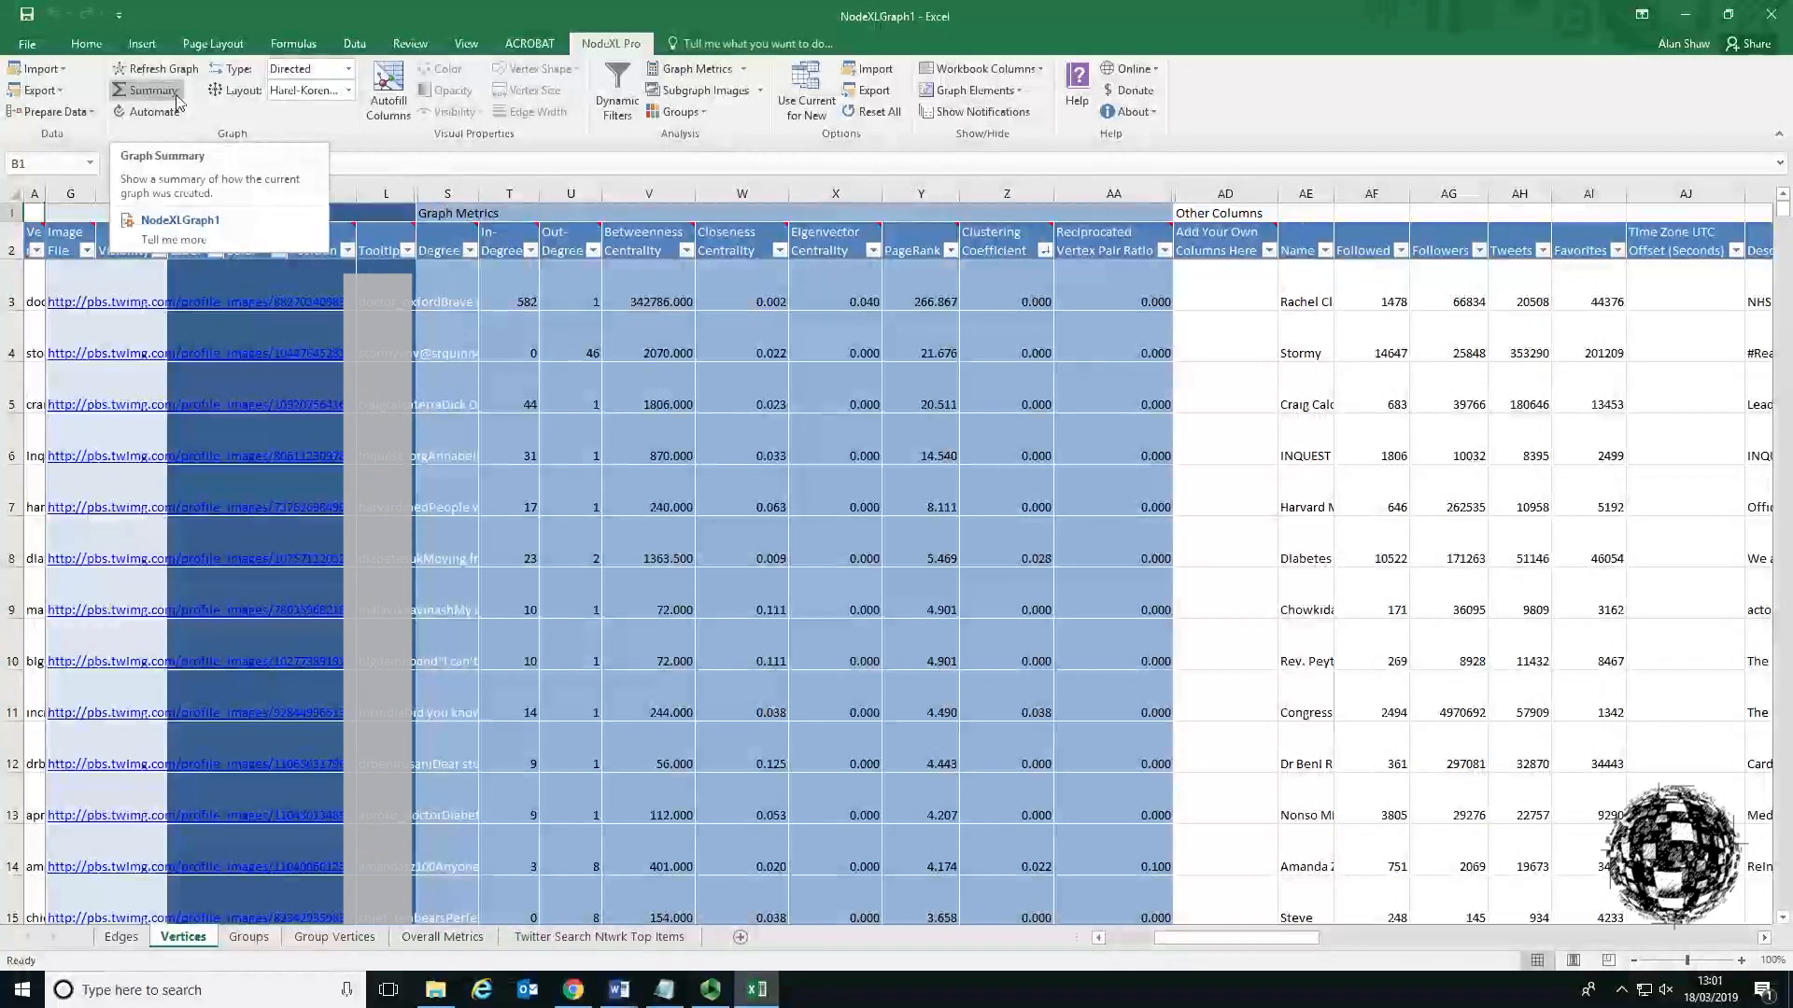
# Group the graph's vertices by cluster using the Clauset-Newman-Moore algorithm.
pyautogui.click(699, 113)
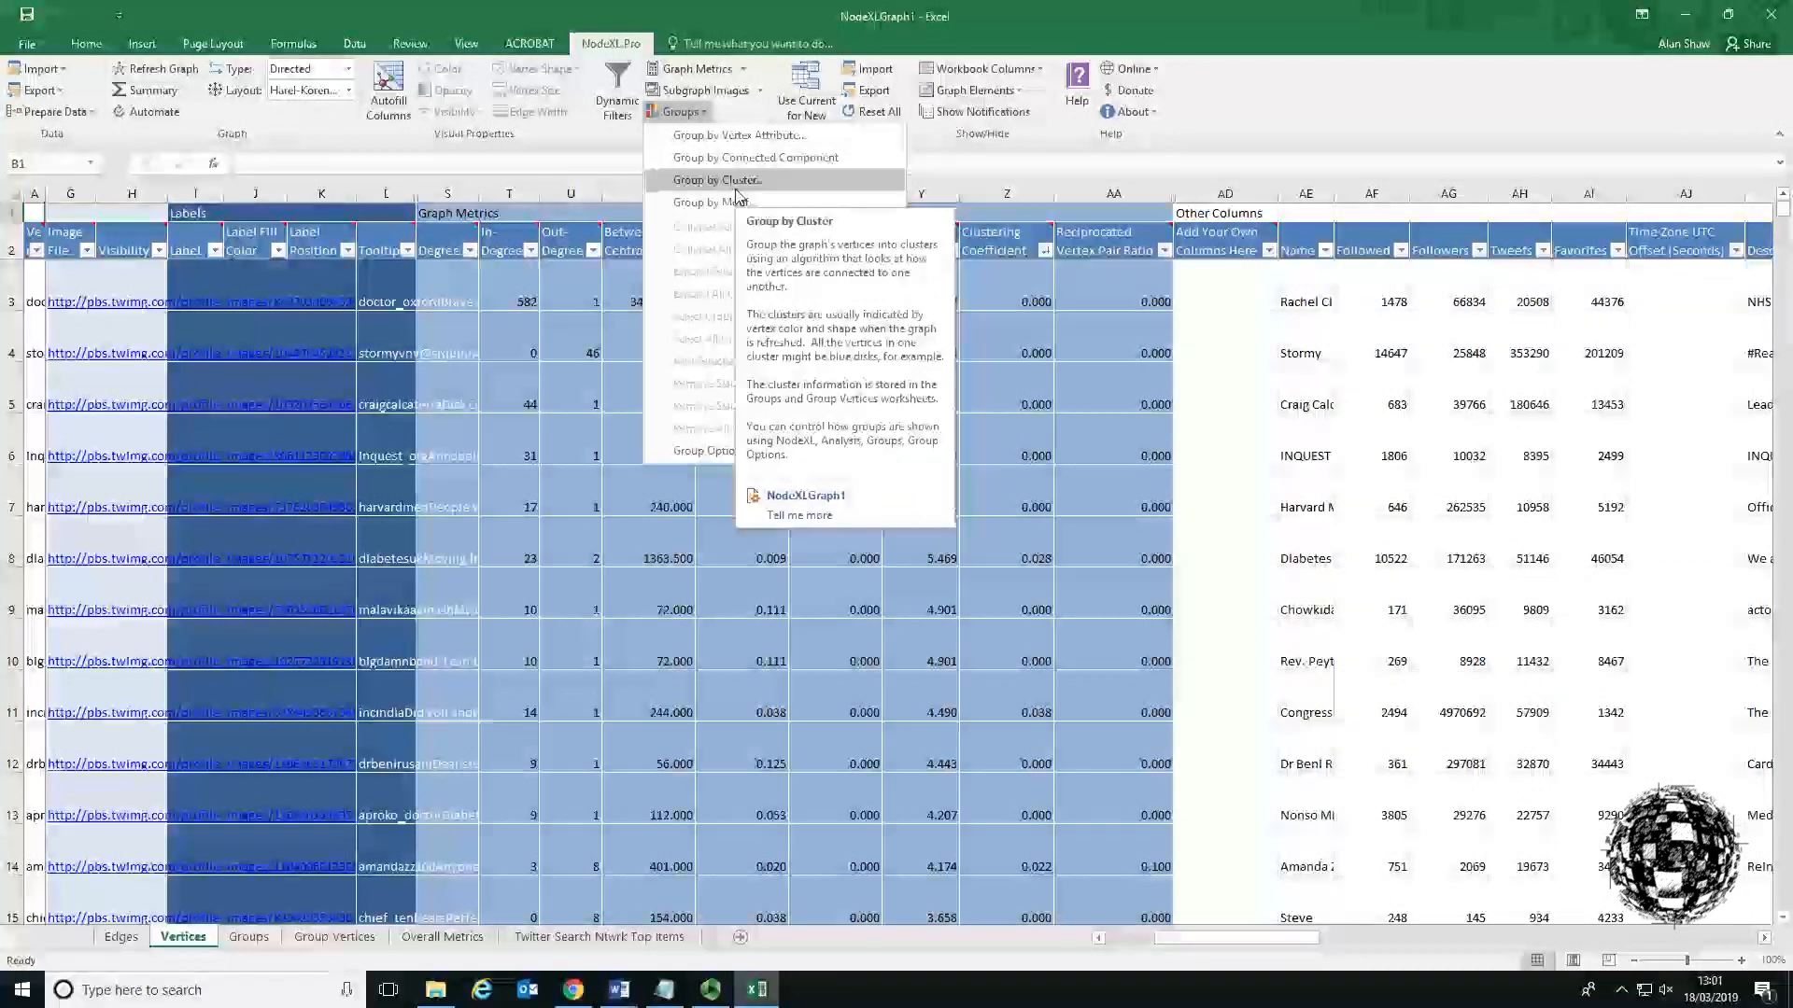
pyautogui.click(735, 181)
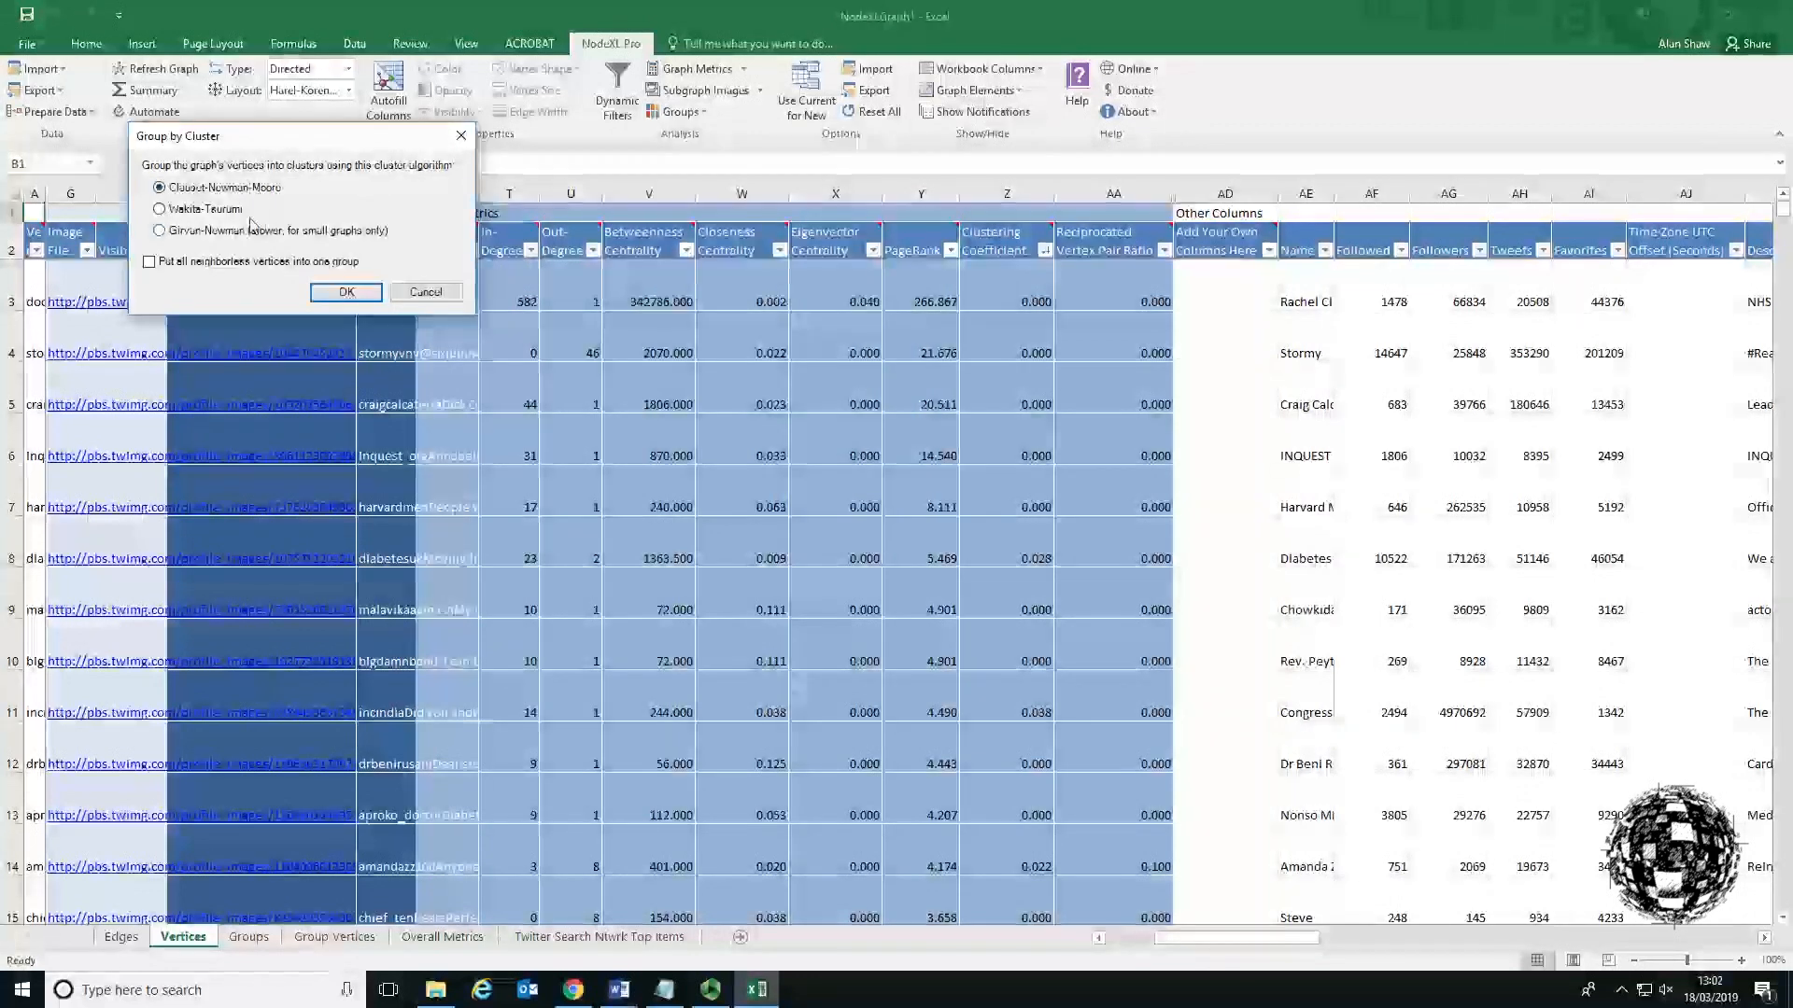
pyautogui.click(350, 292)
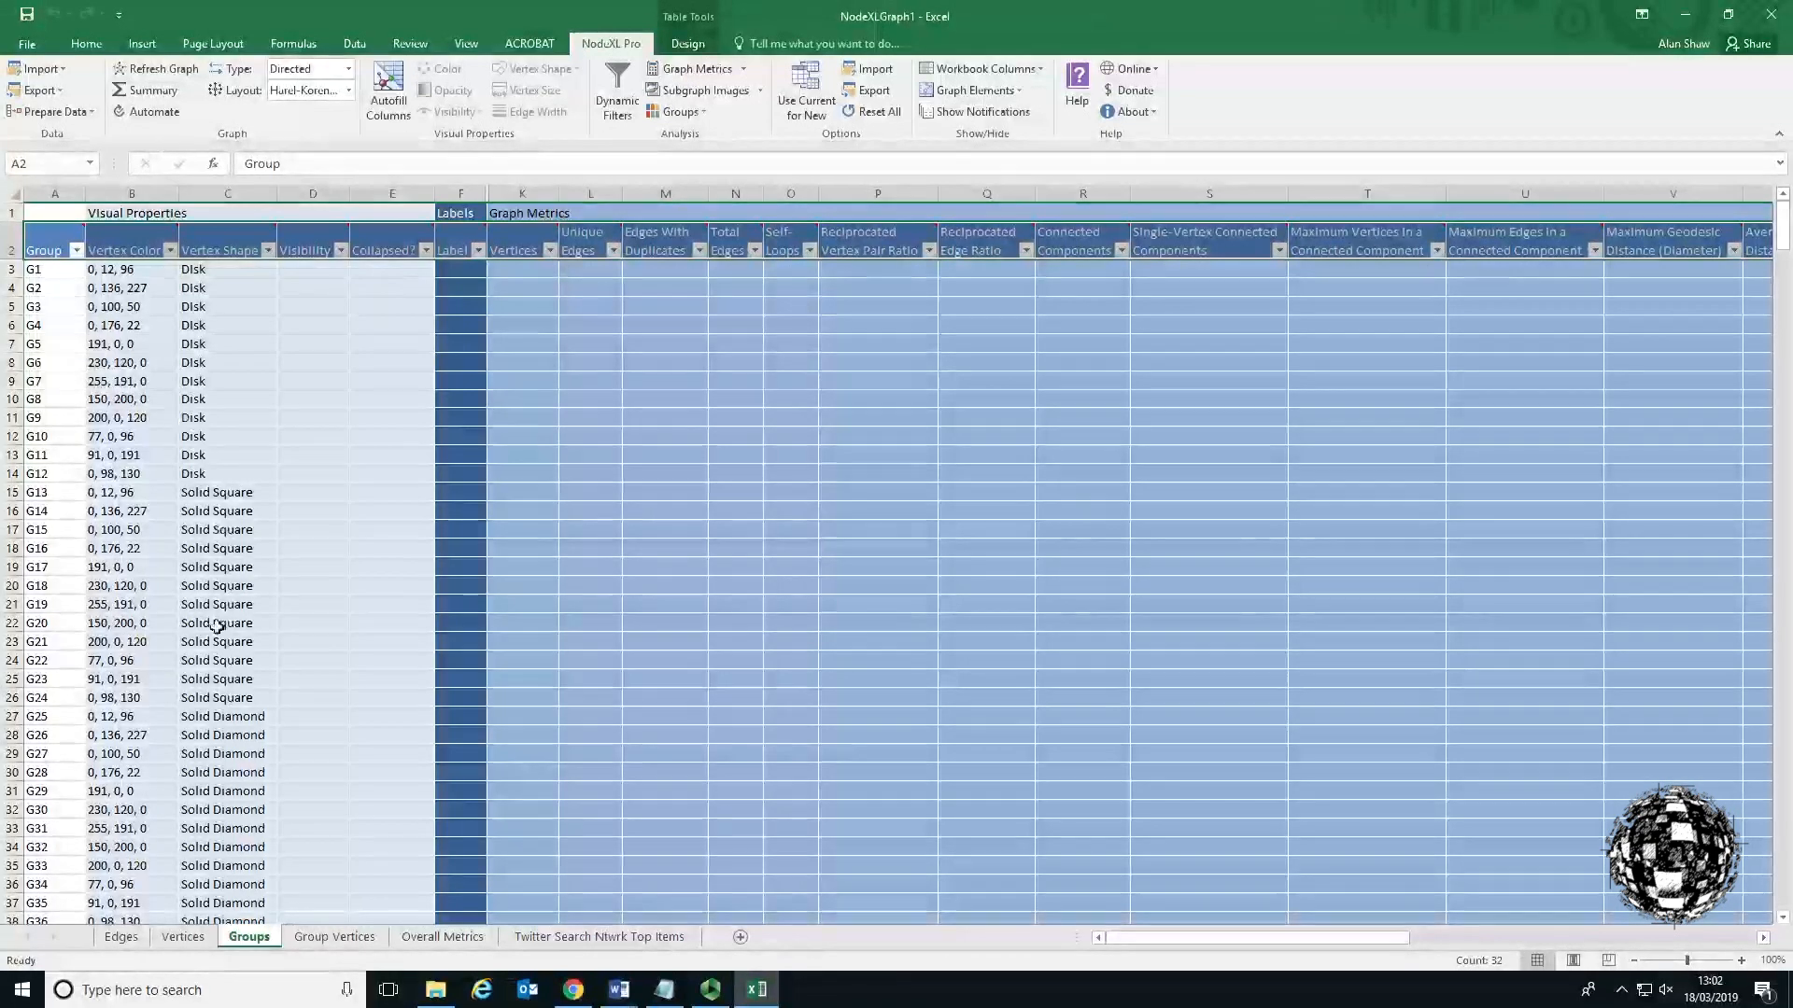
# Check the group assignments on the Group Vertices sheet and view the refreshed graph with its clusters coloured, closing the graph pane when done.
pyautogui.click(337, 941)
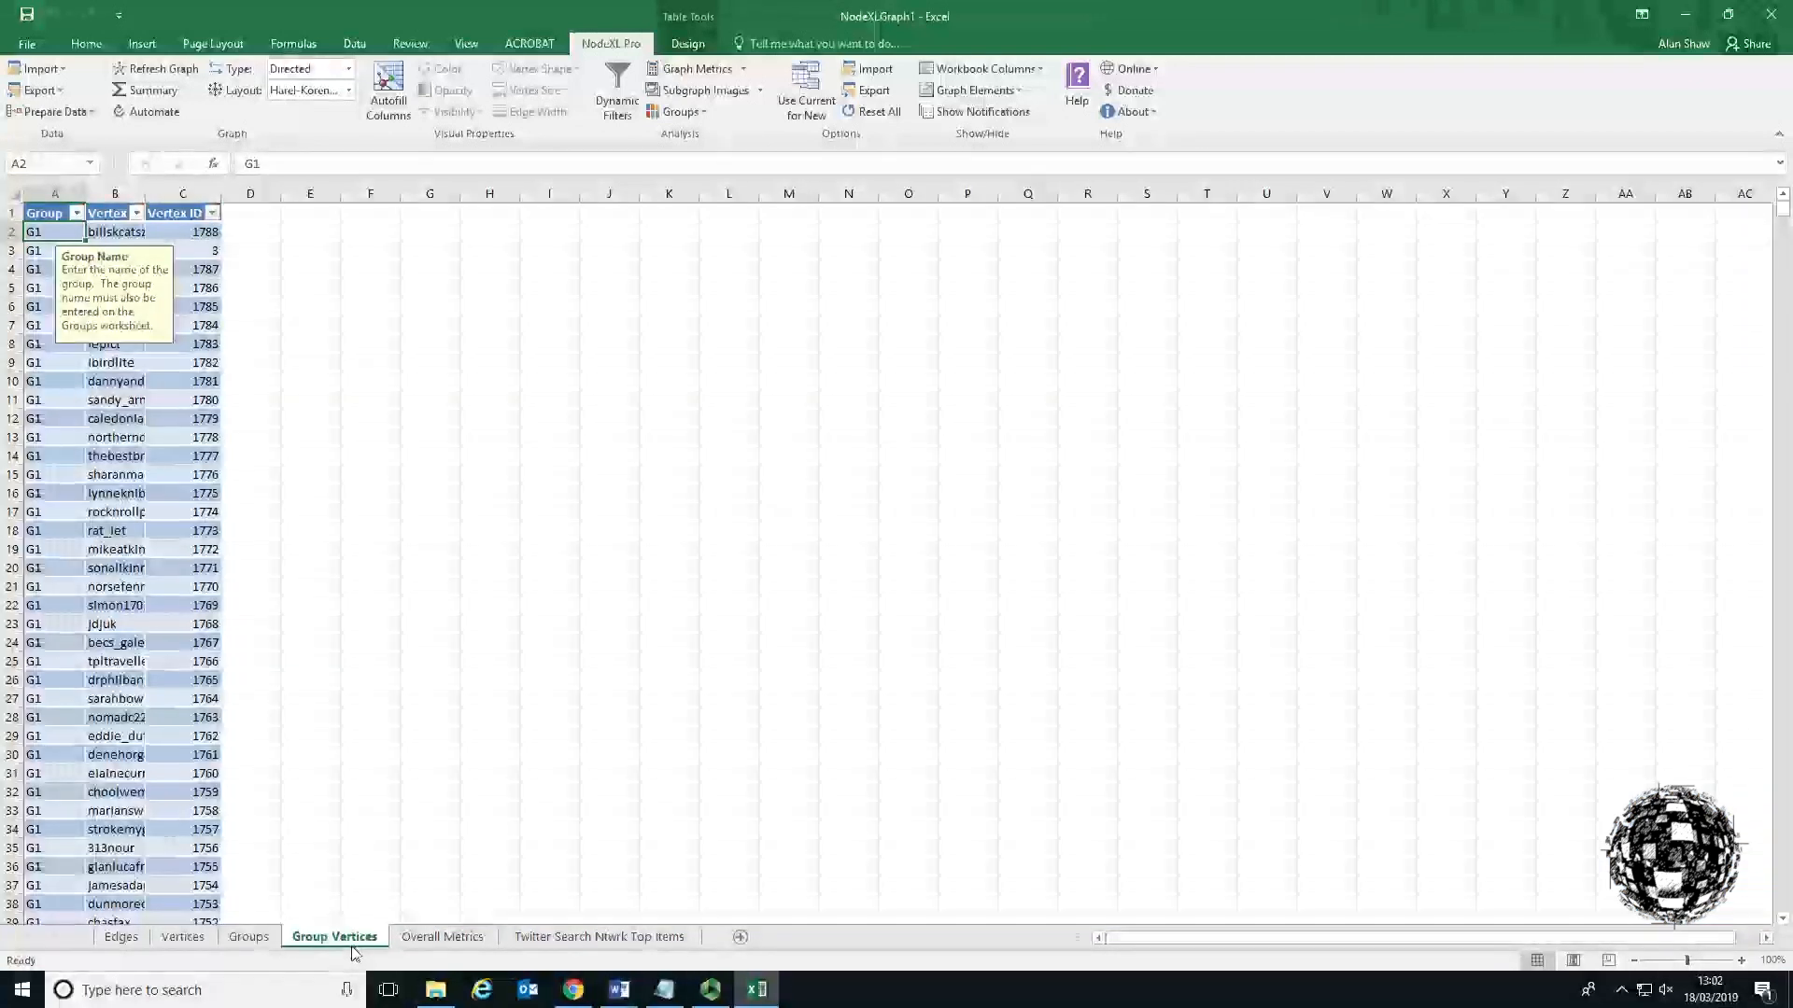
pyautogui.click(440, 941)
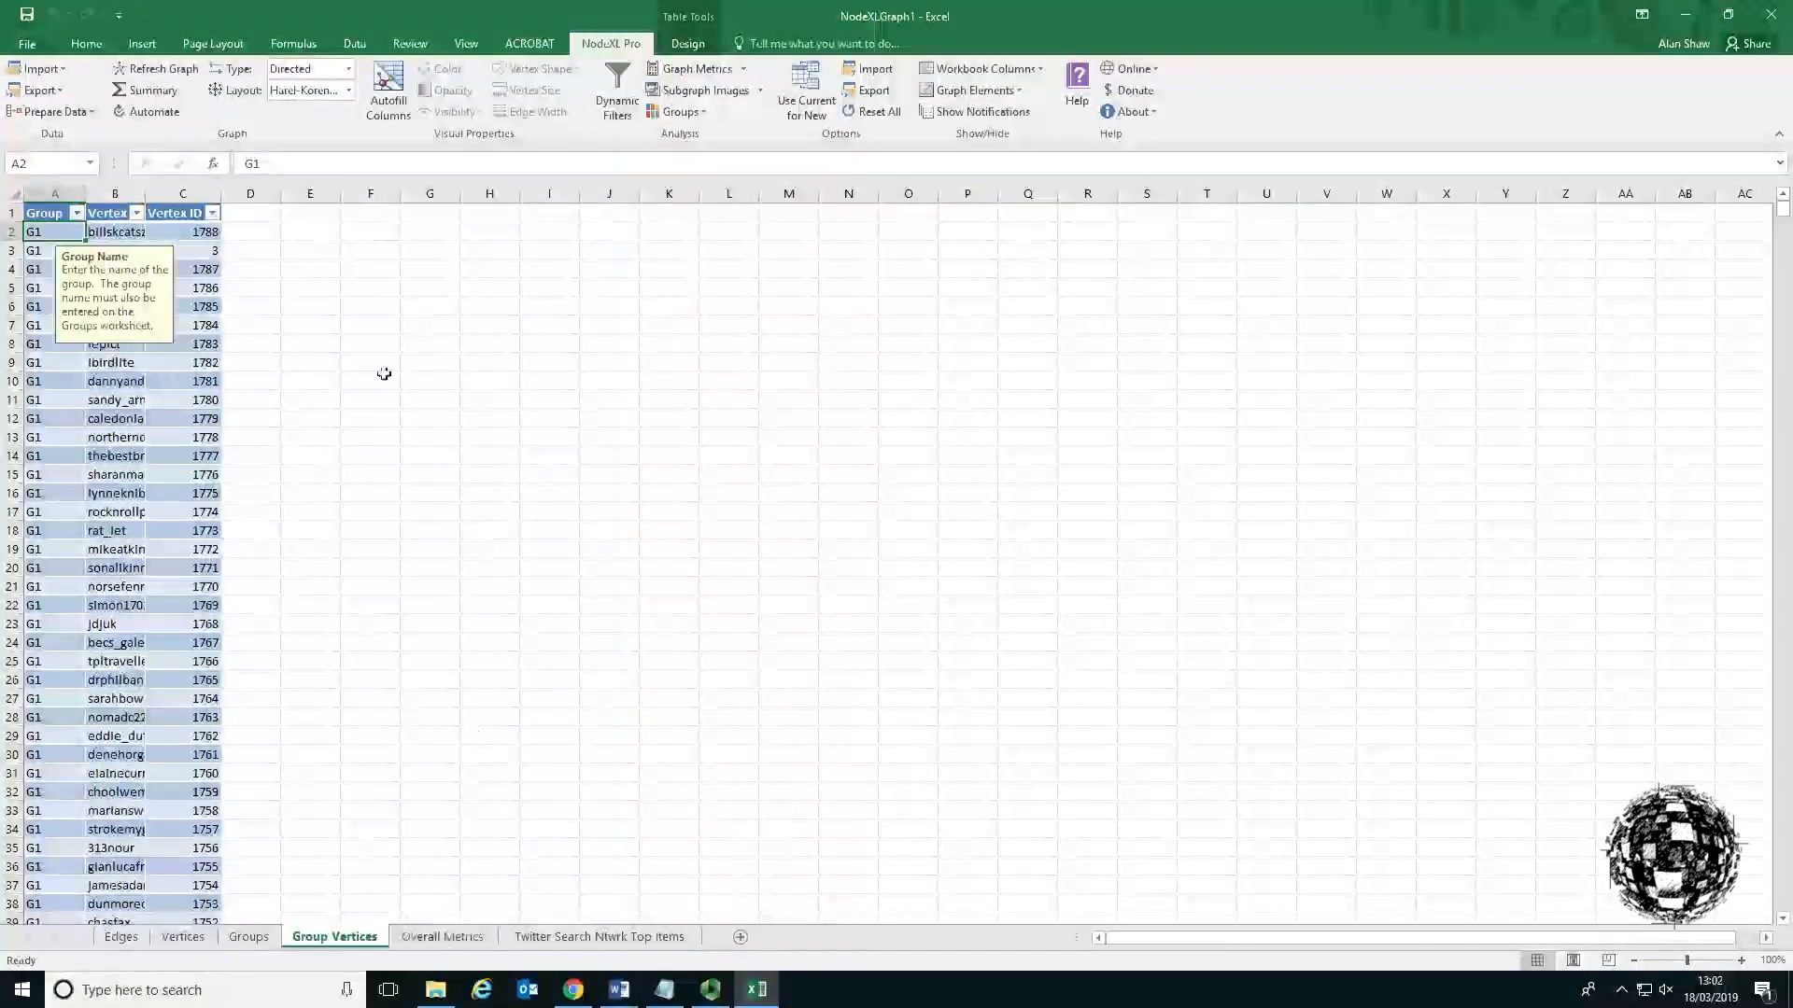
pyautogui.click(160, 69)
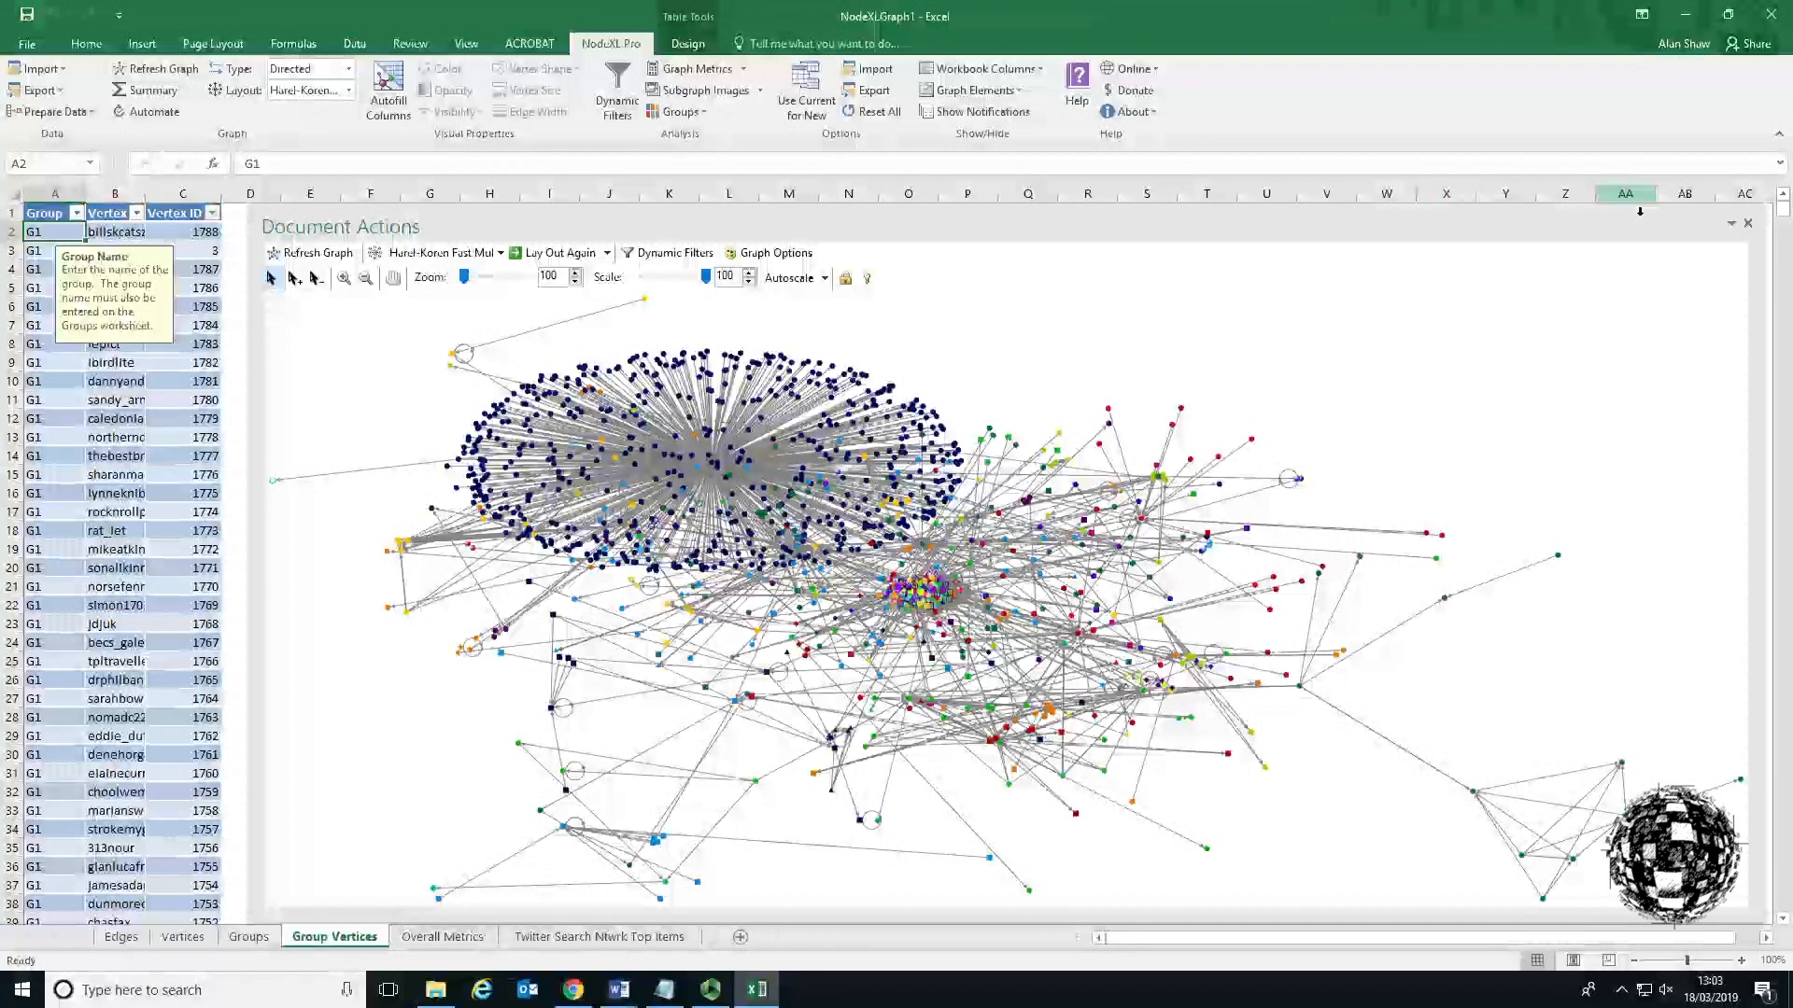
pyautogui.click(1749, 228)
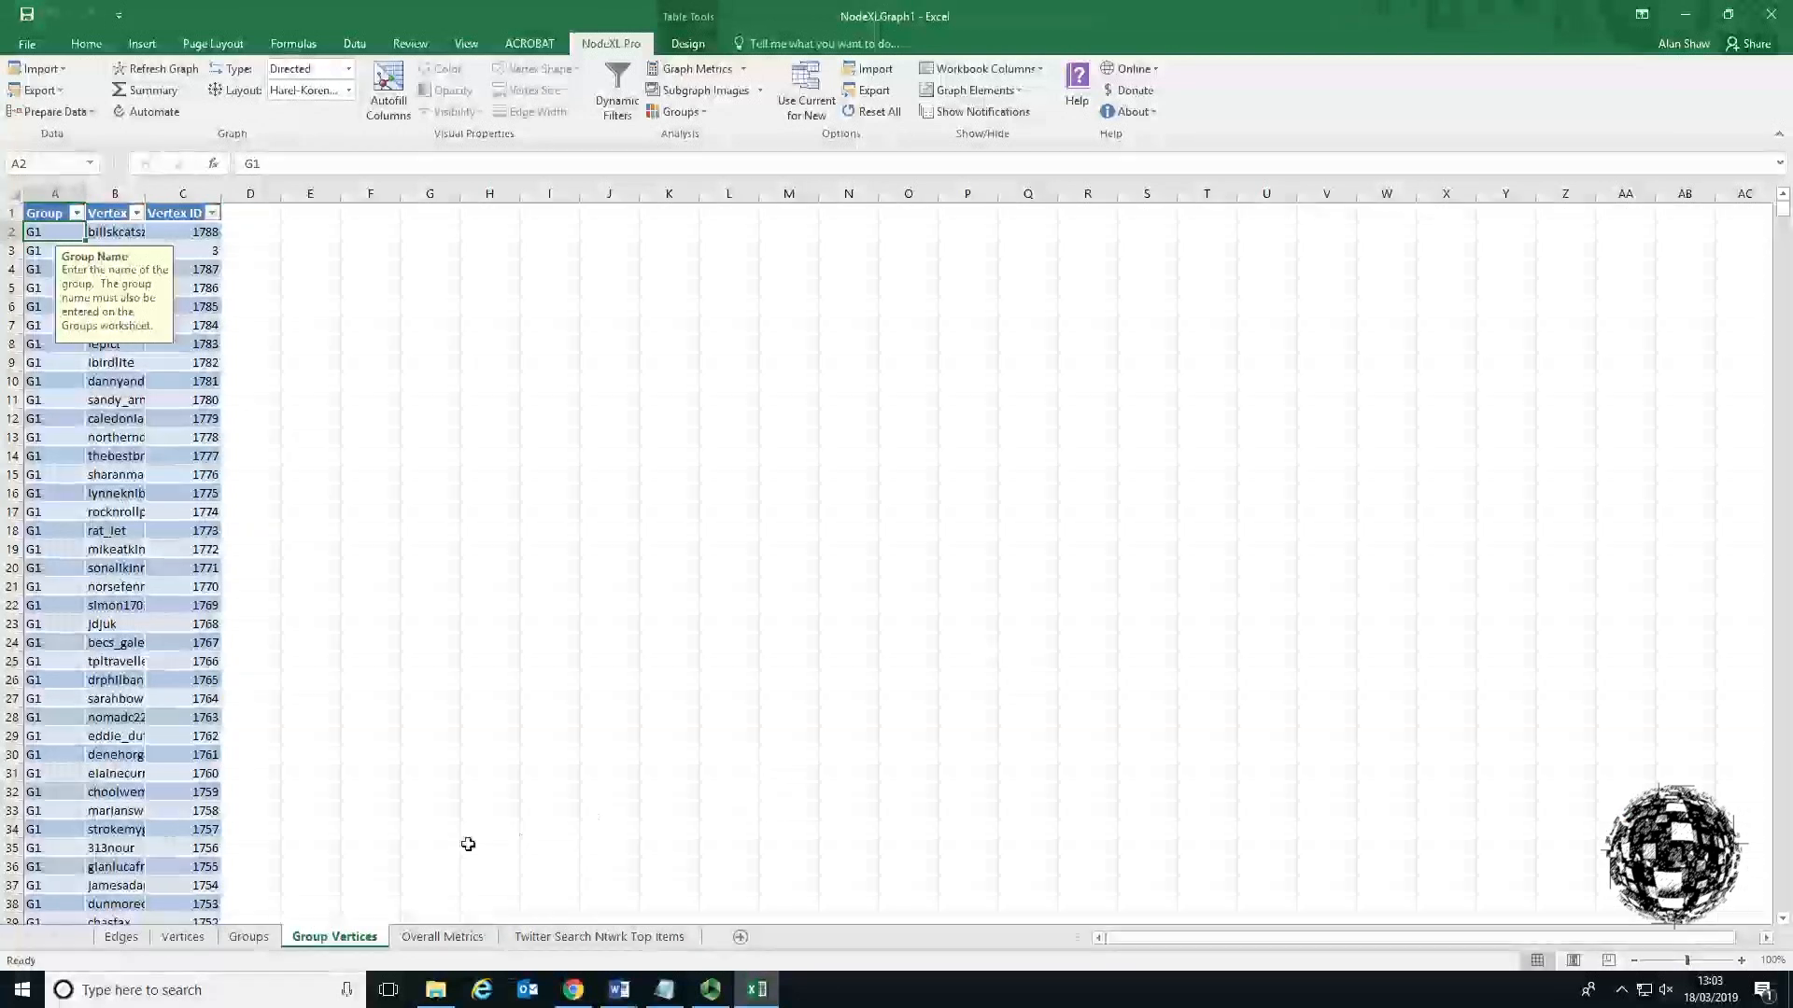
# Recalculate all graph metrics, including the group metrics, for the clustered network.
pyautogui.click(248, 937)
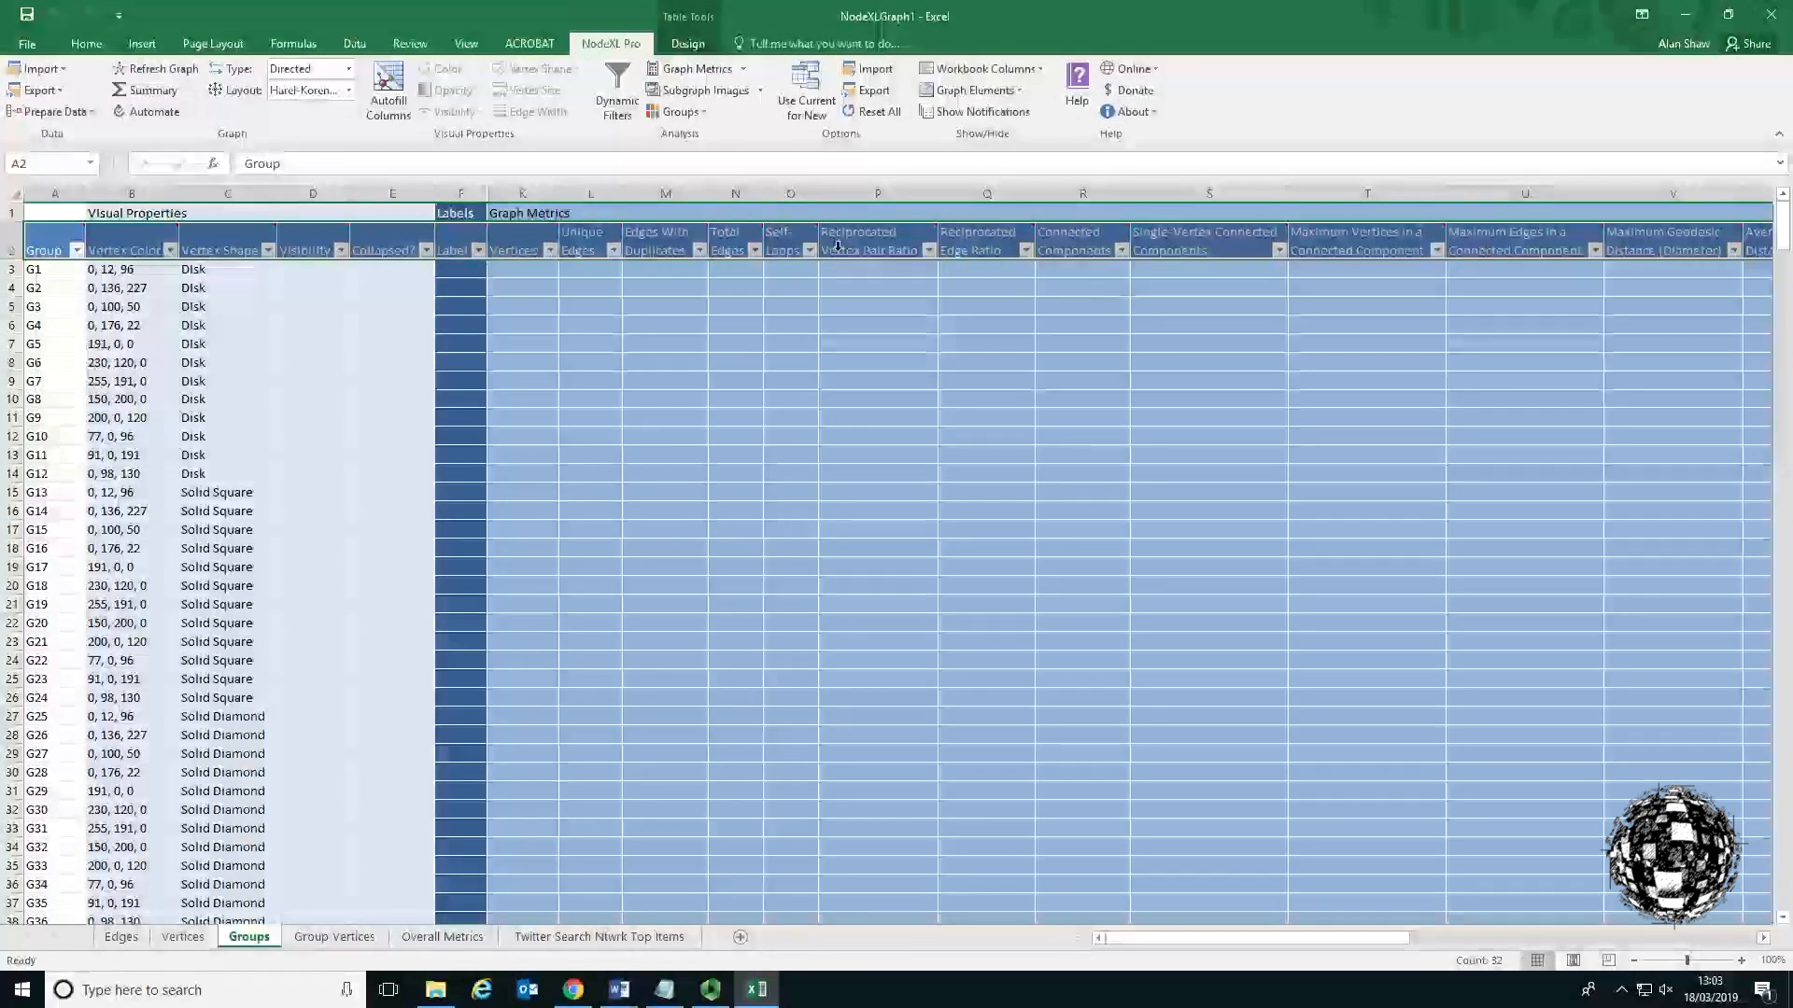
pyautogui.click(693, 70)
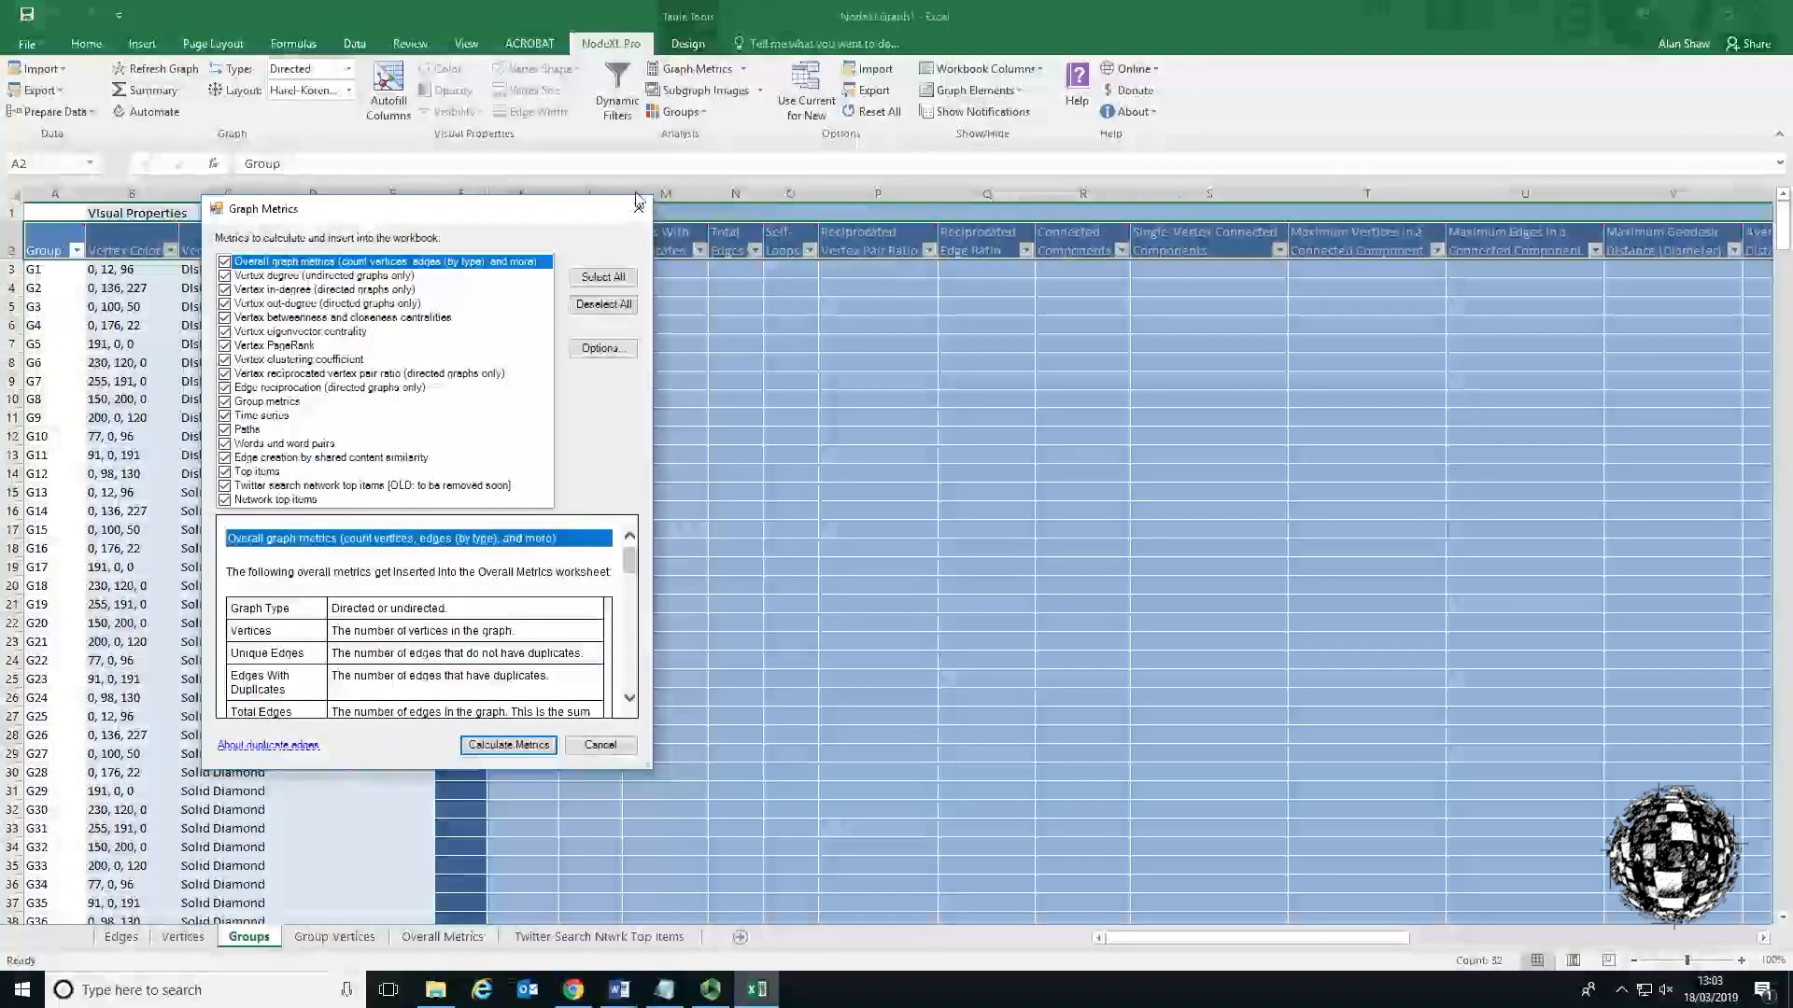
pyautogui.click(516, 747)
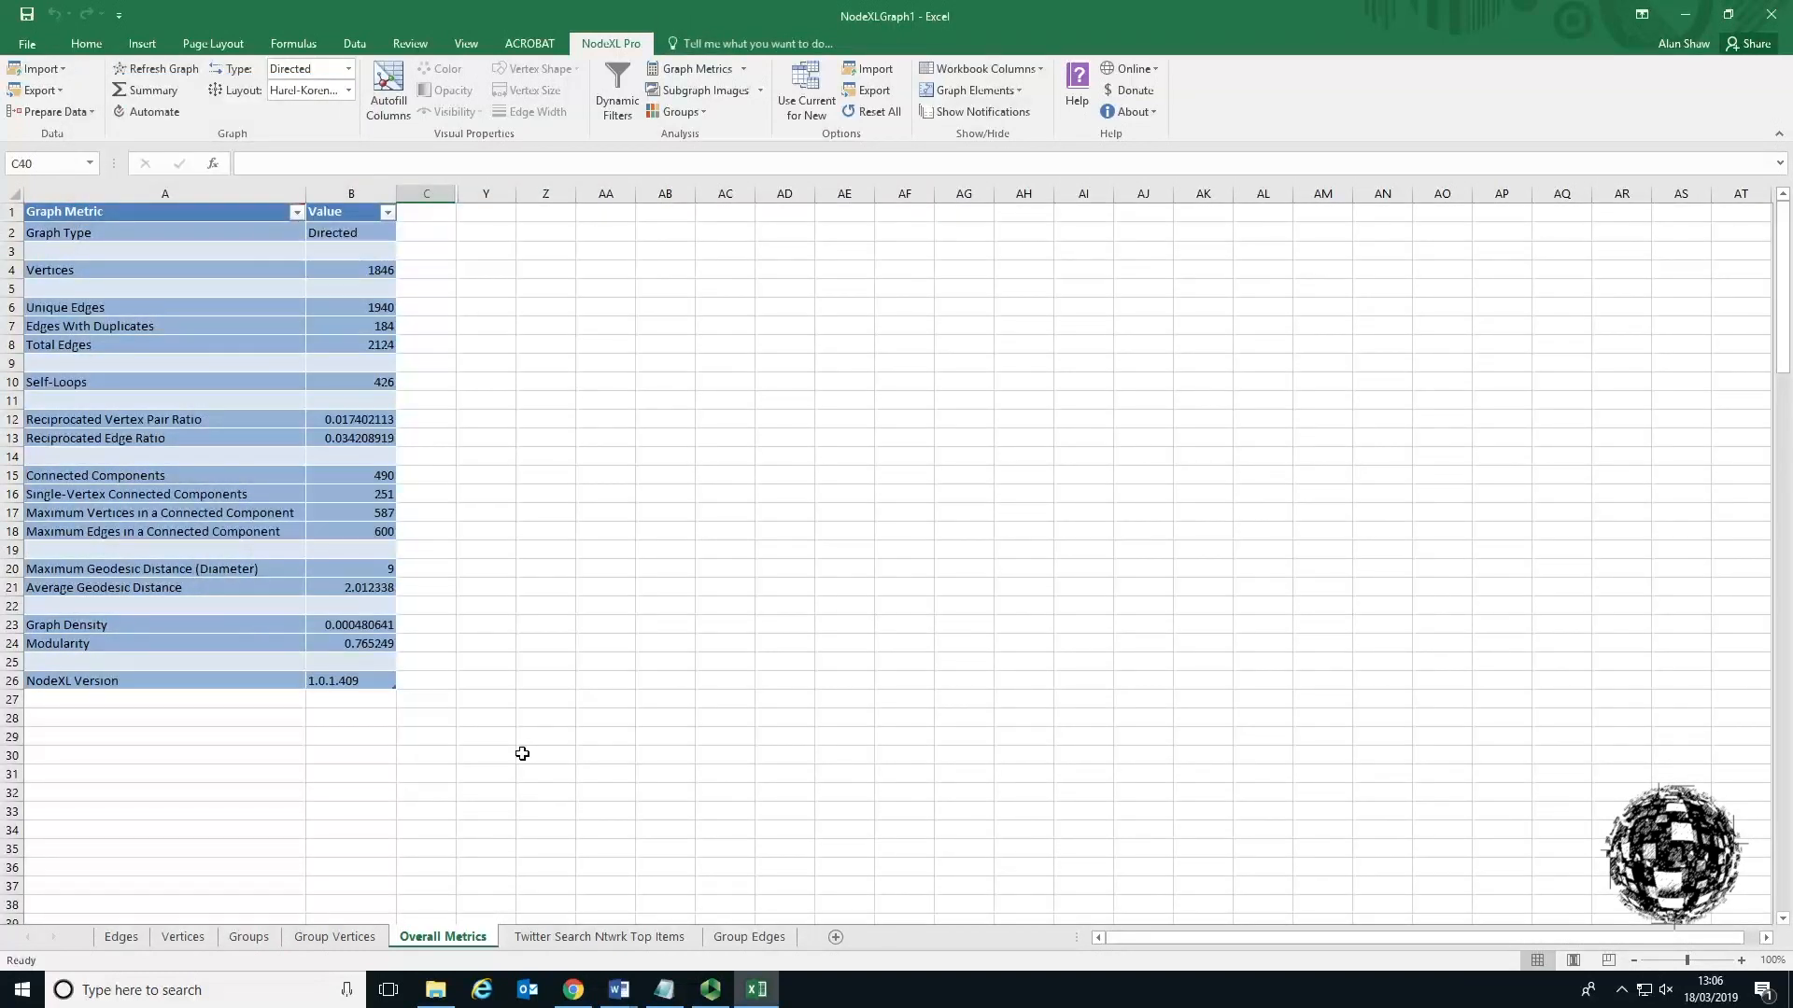
# Review the calculated metrics and top tweet content columns for each group on the Groups sheet.
pyautogui.click(341, 938)
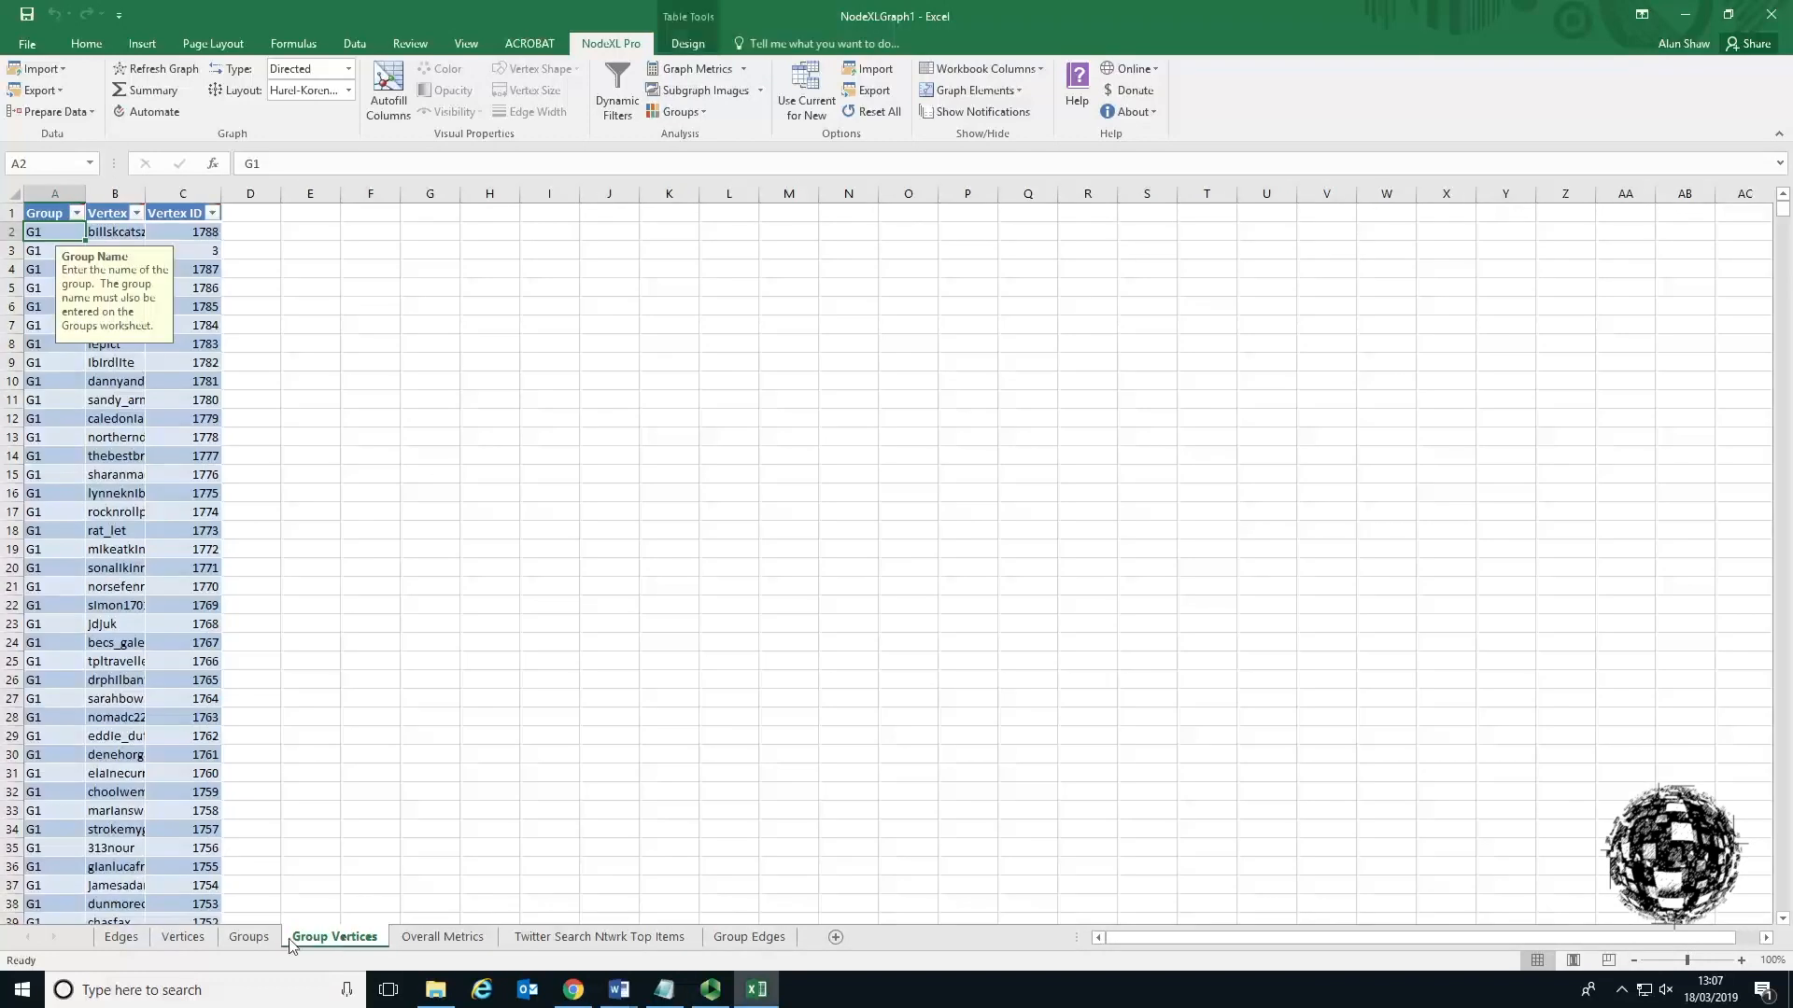
pyautogui.click(248, 938)
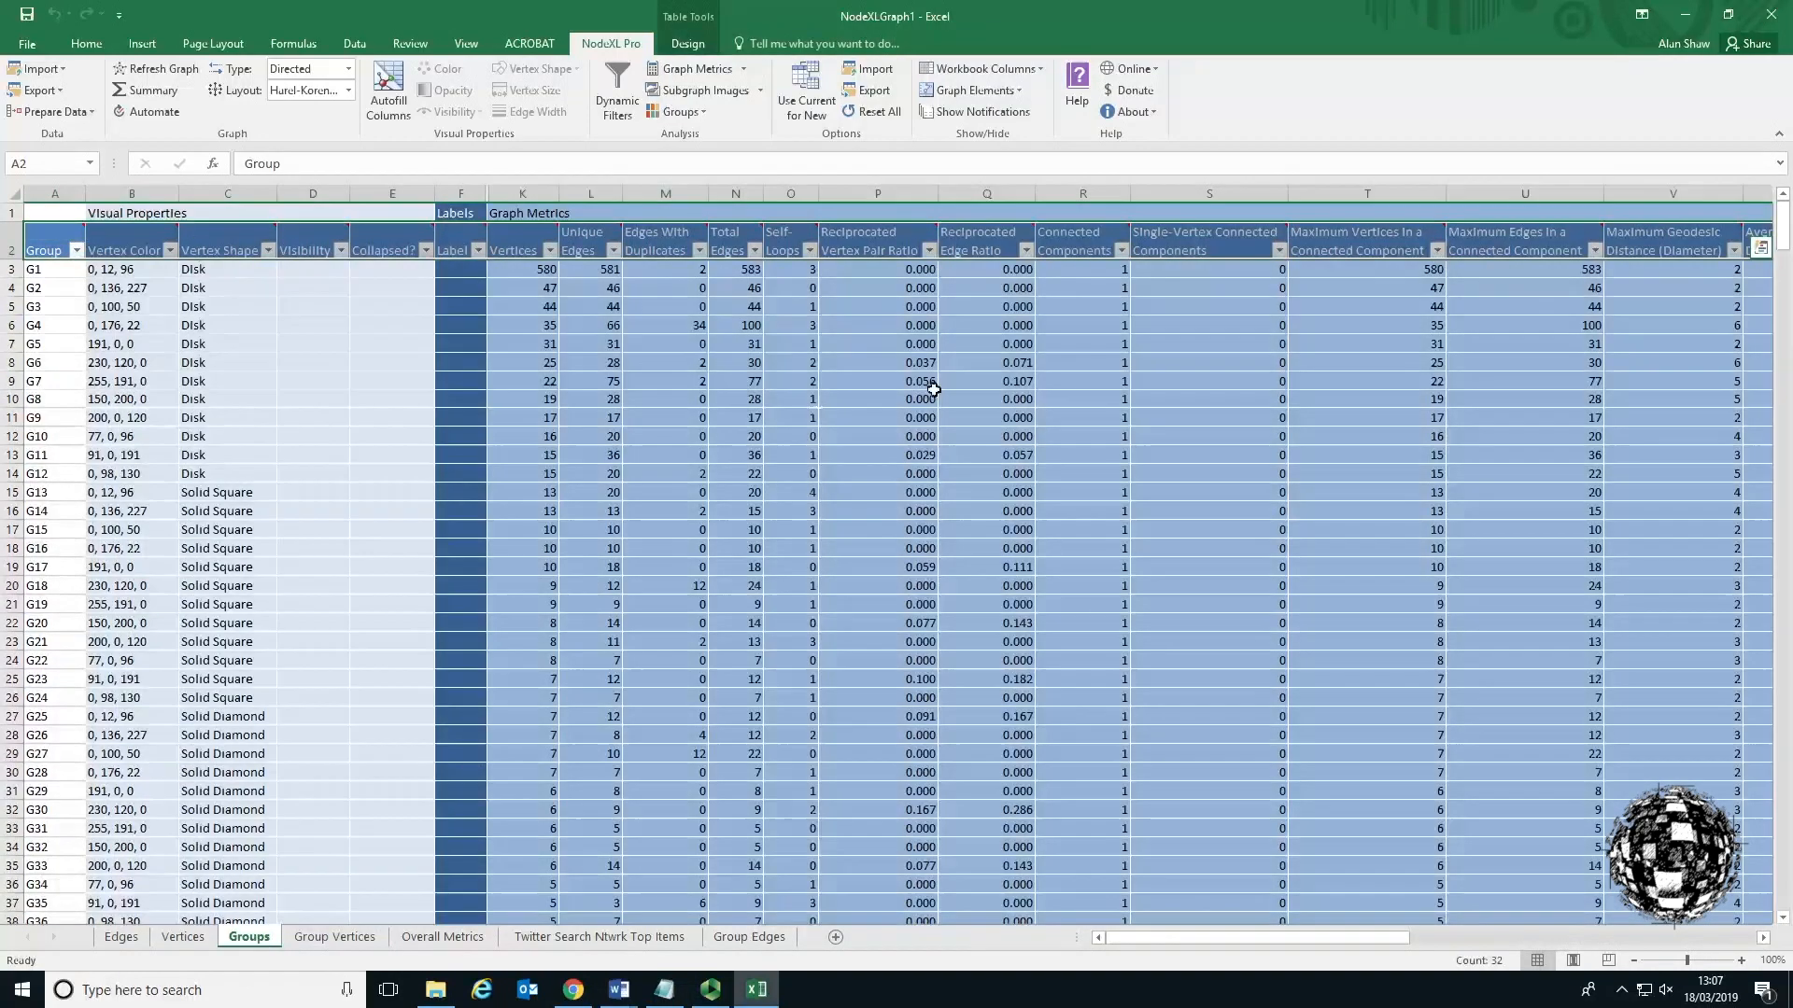
pyautogui.moveTo(1213, 938); pyautogui.dragTo(1536, 932)
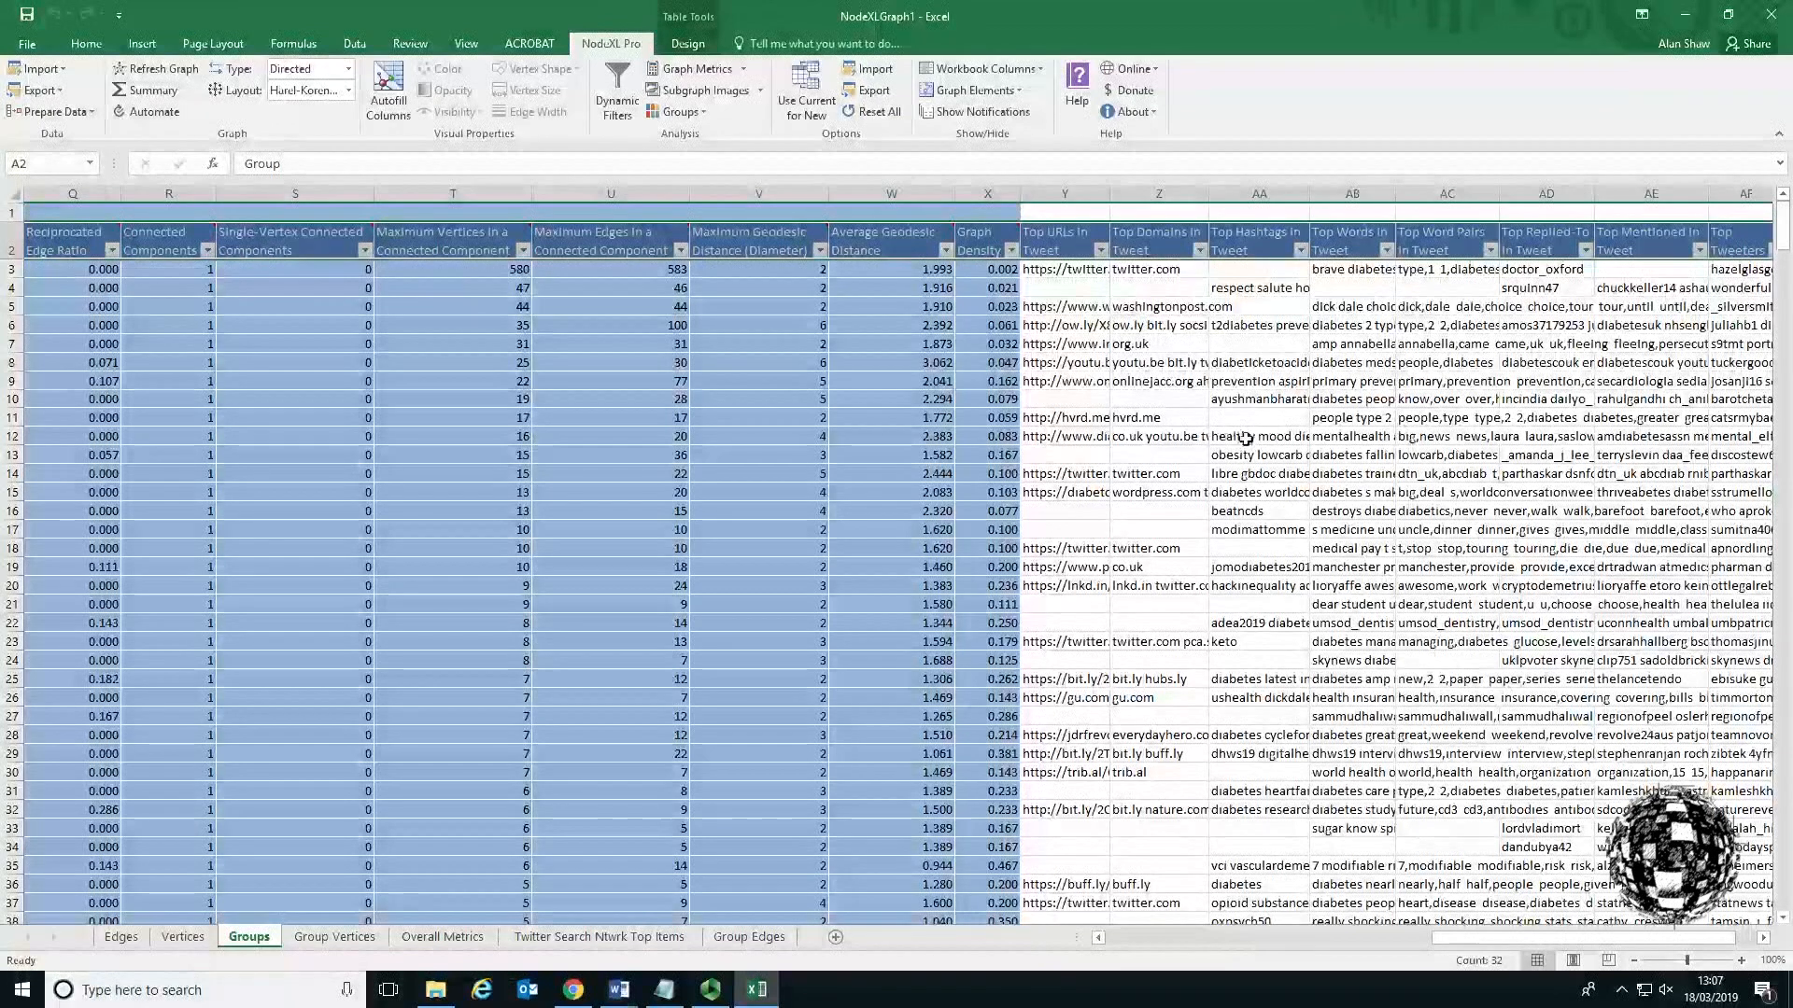
# Lay out each of the graph's groups in its own box with the Treemap algorithm and refresh the graph.
pyautogui.click(157, 69)
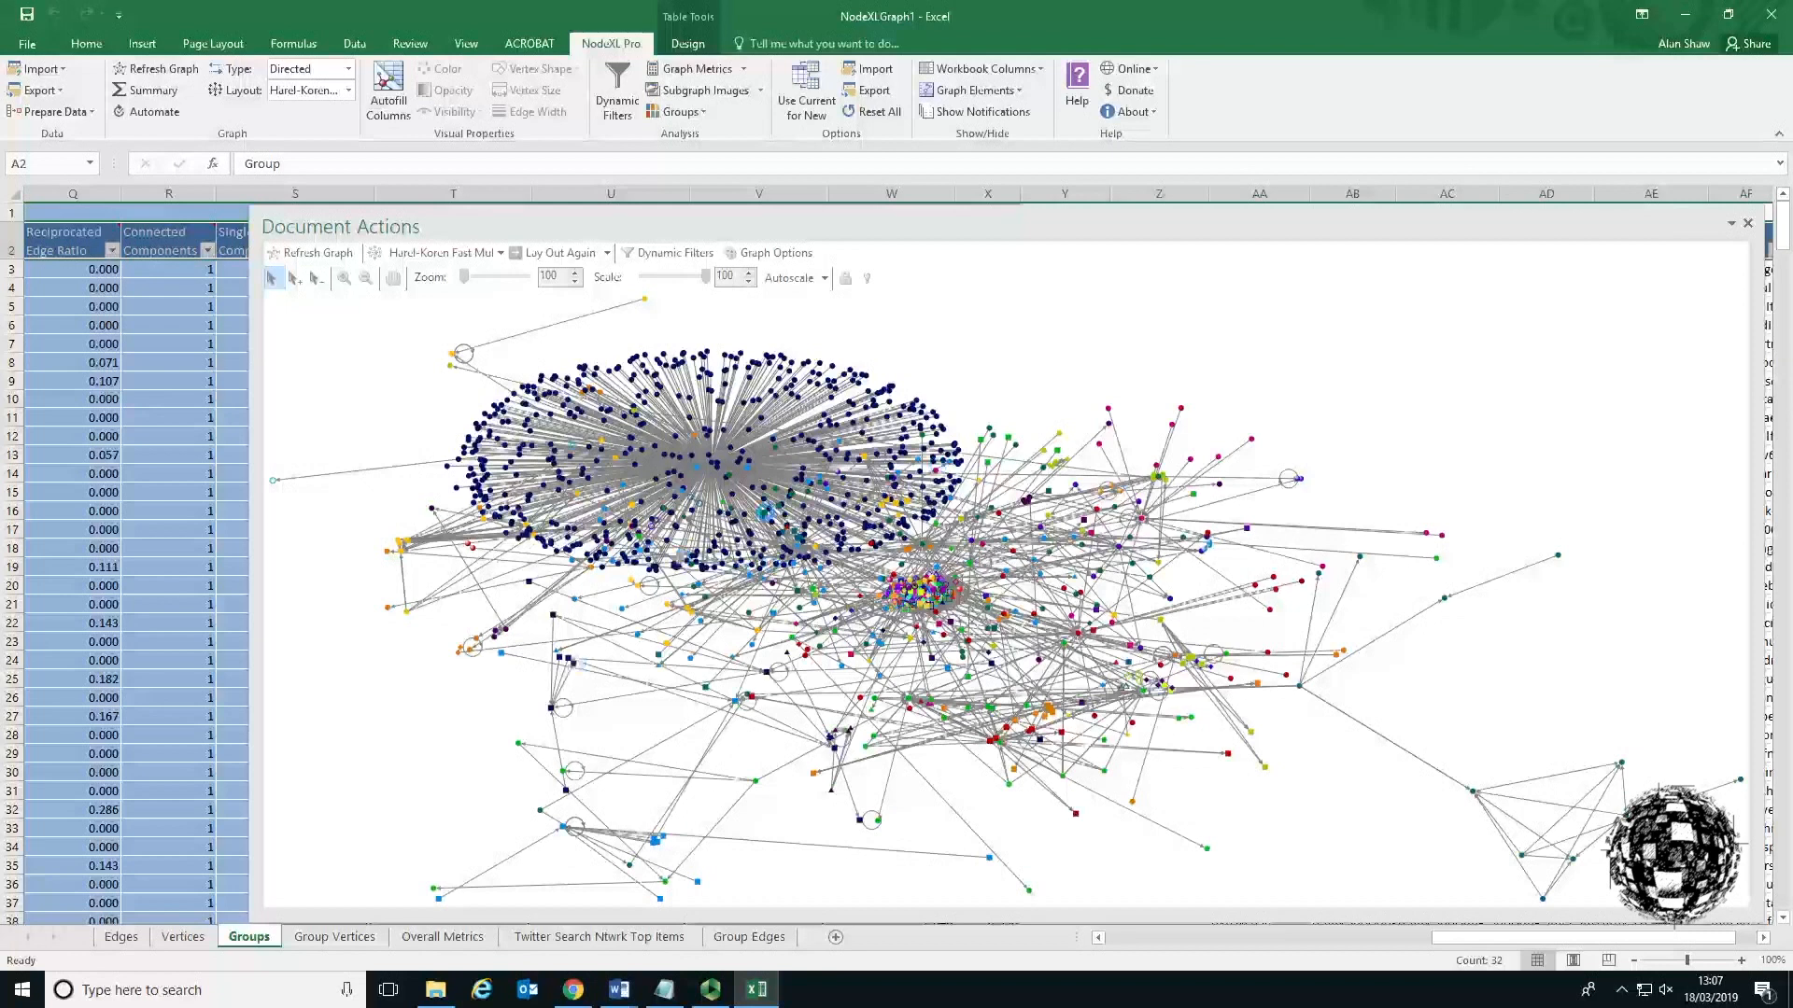
pyautogui.click(500, 255)
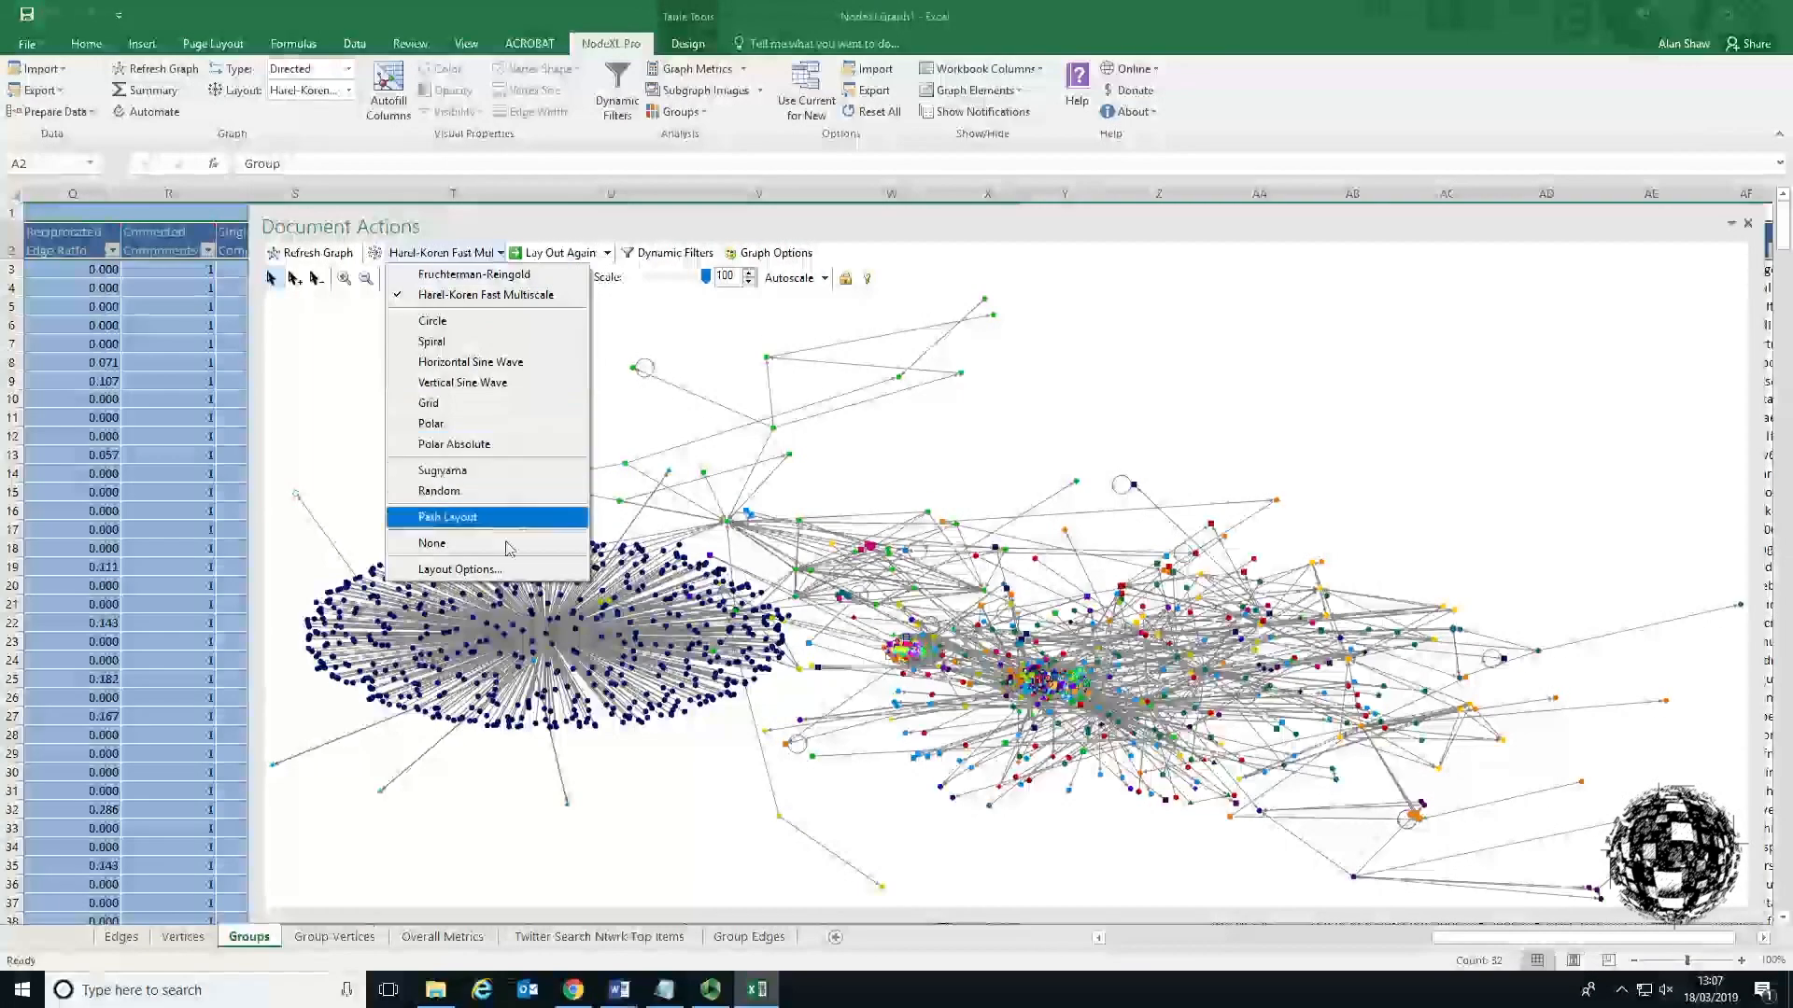
pyautogui.click(495, 569)
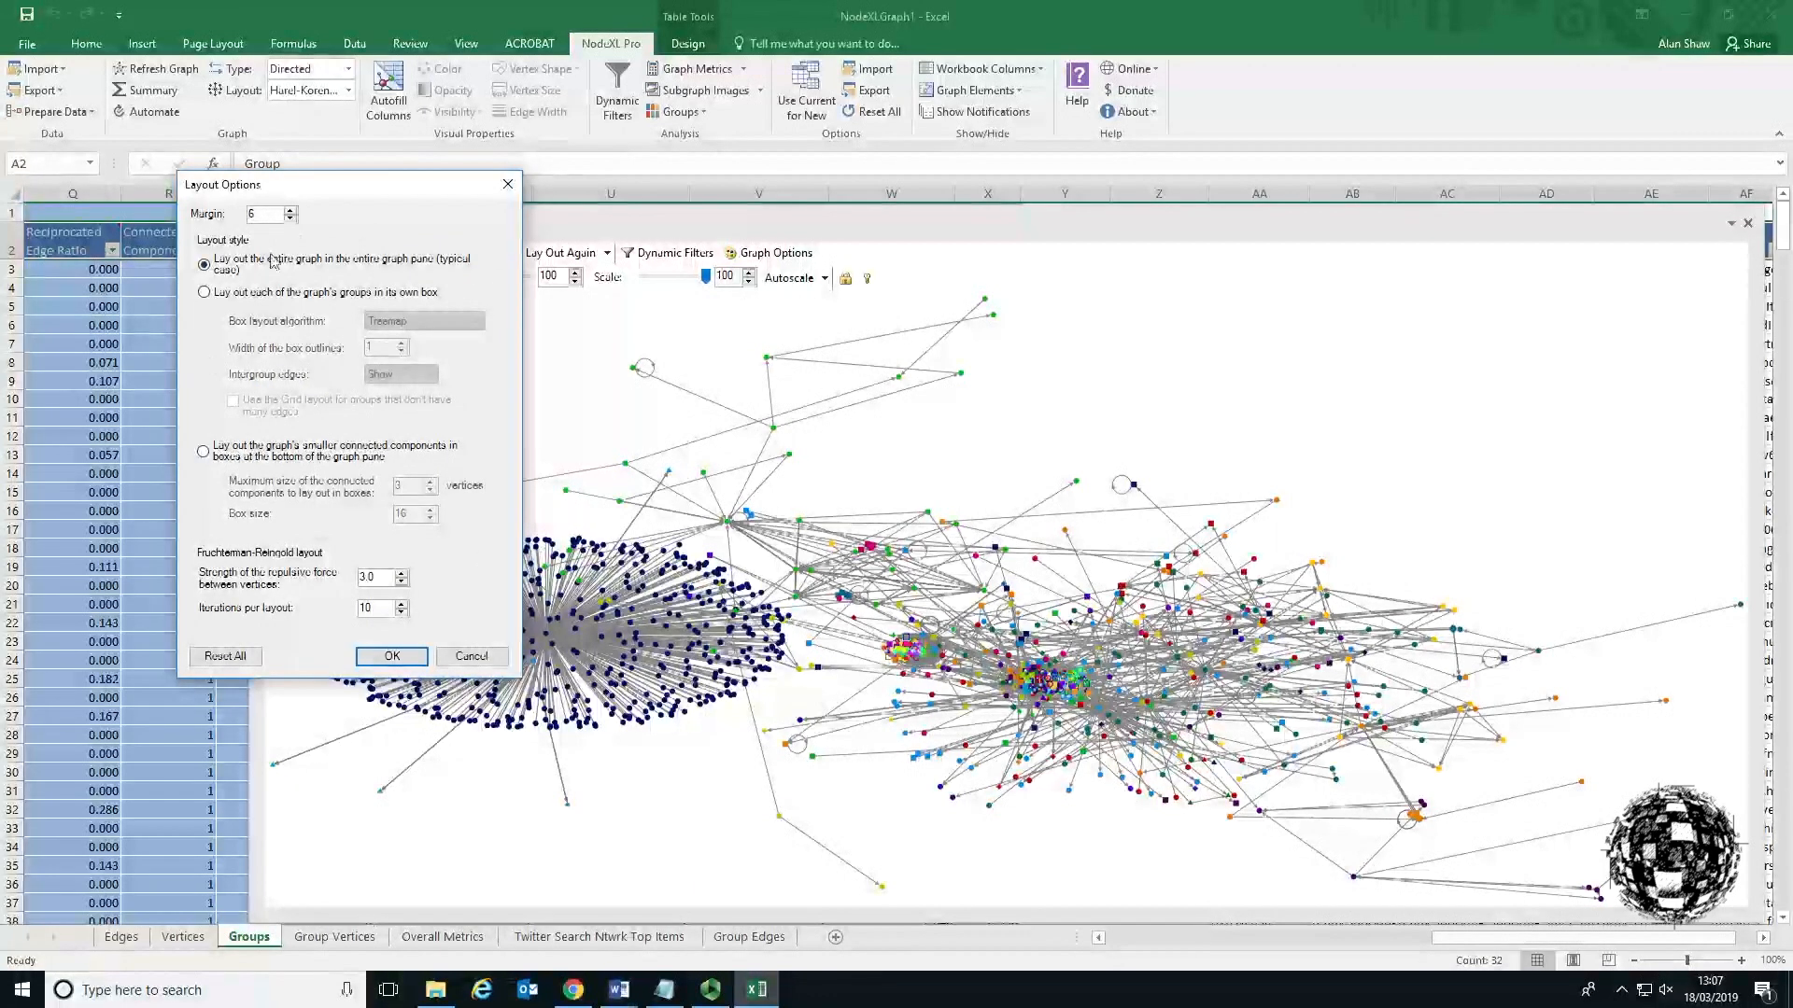
pyautogui.click(207, 292)
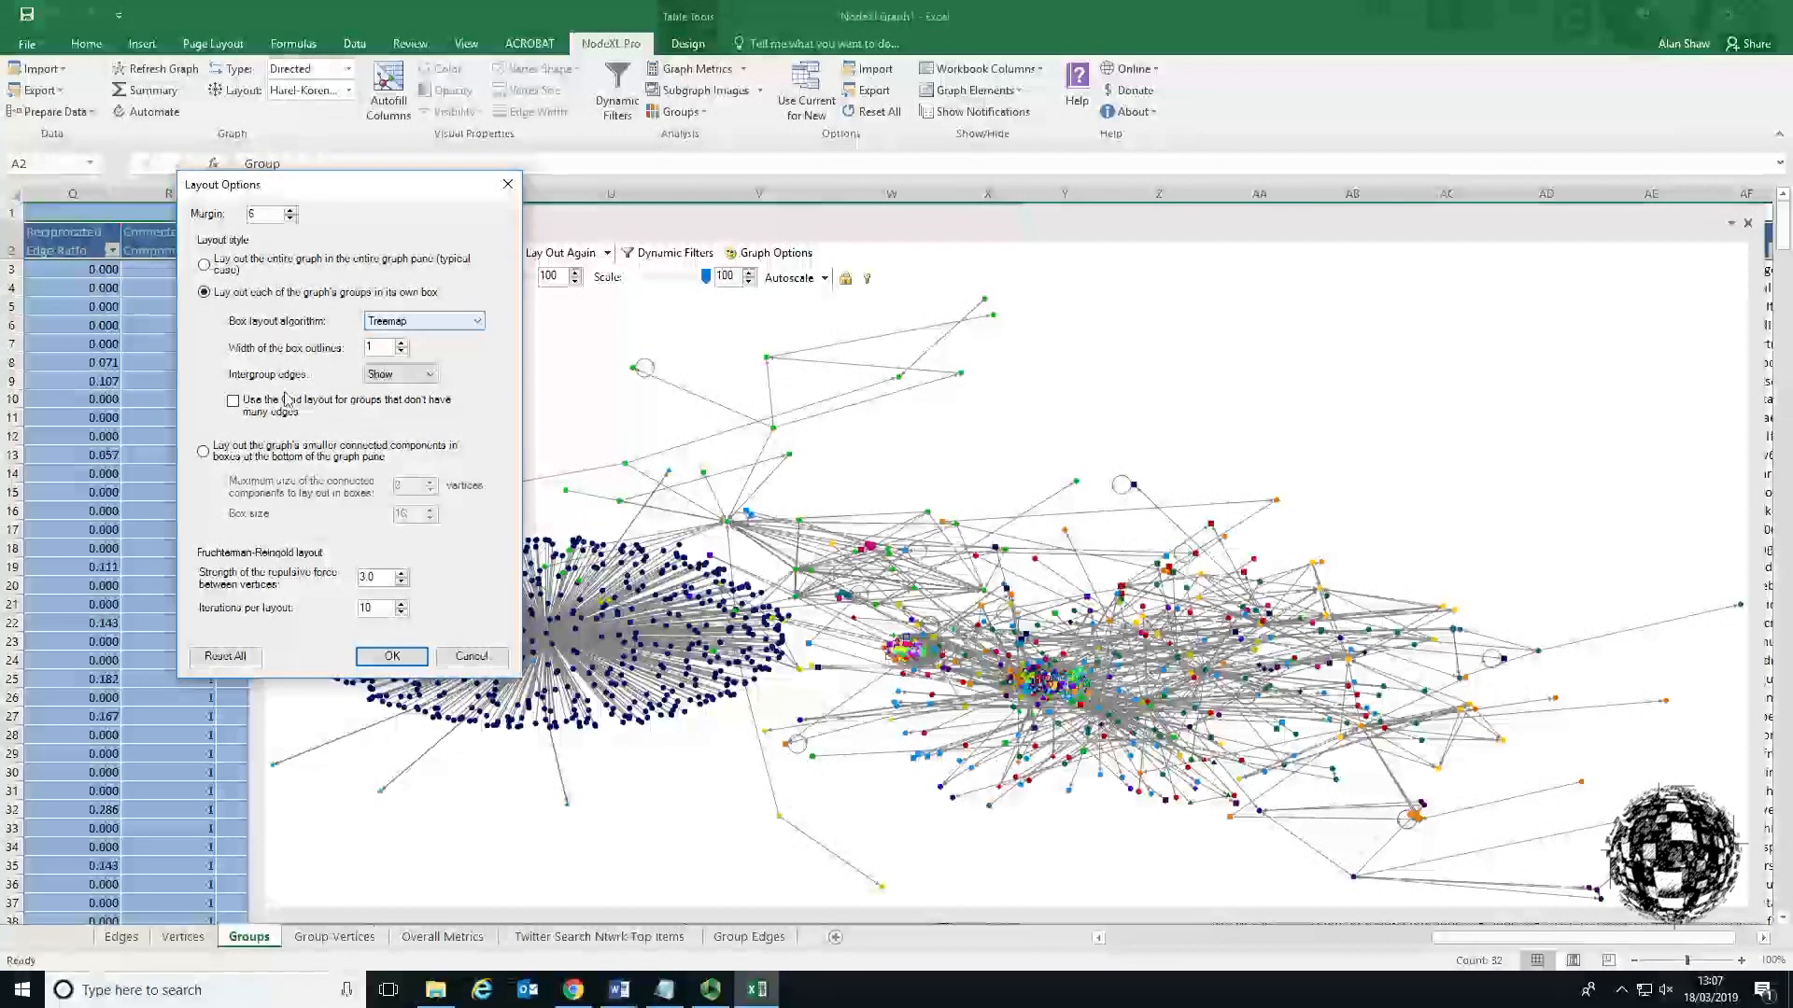
pyautogui.click(393, 657)
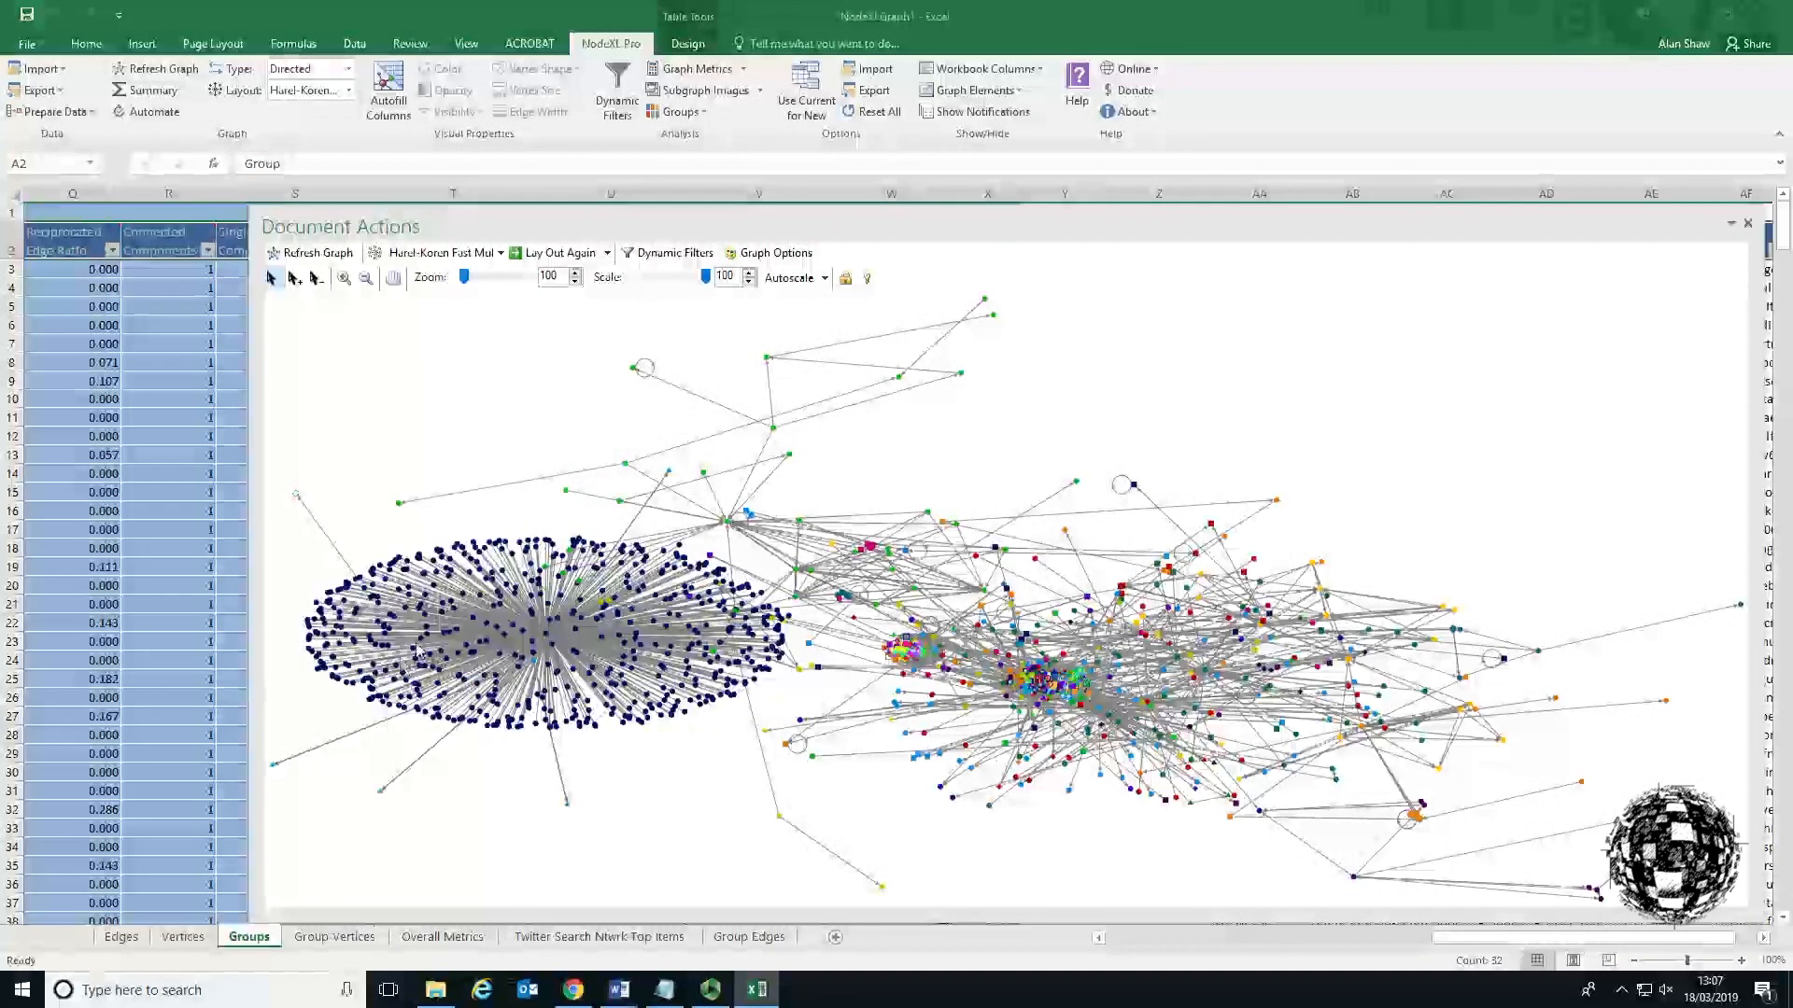
pyautogui.click(313, 253)
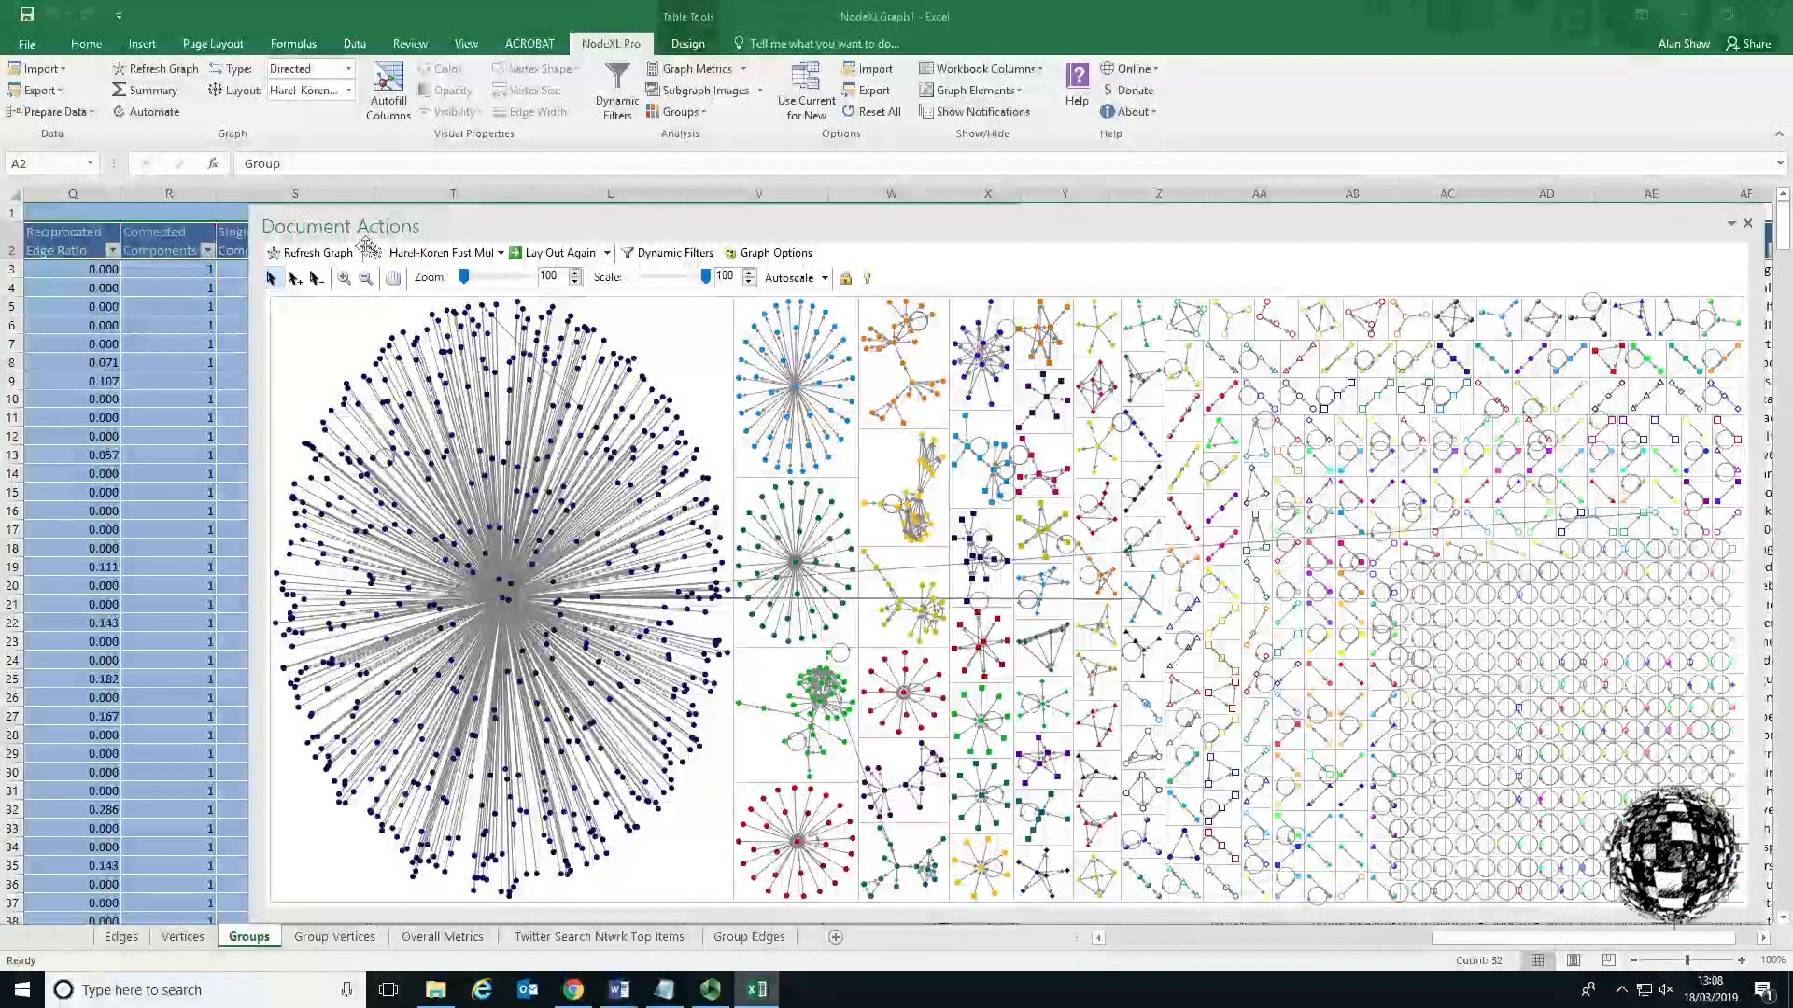
# Set the groups' Label source in Autofill Columns to Top Hashtags in Tweet.
pyautogui.click(385, 118)
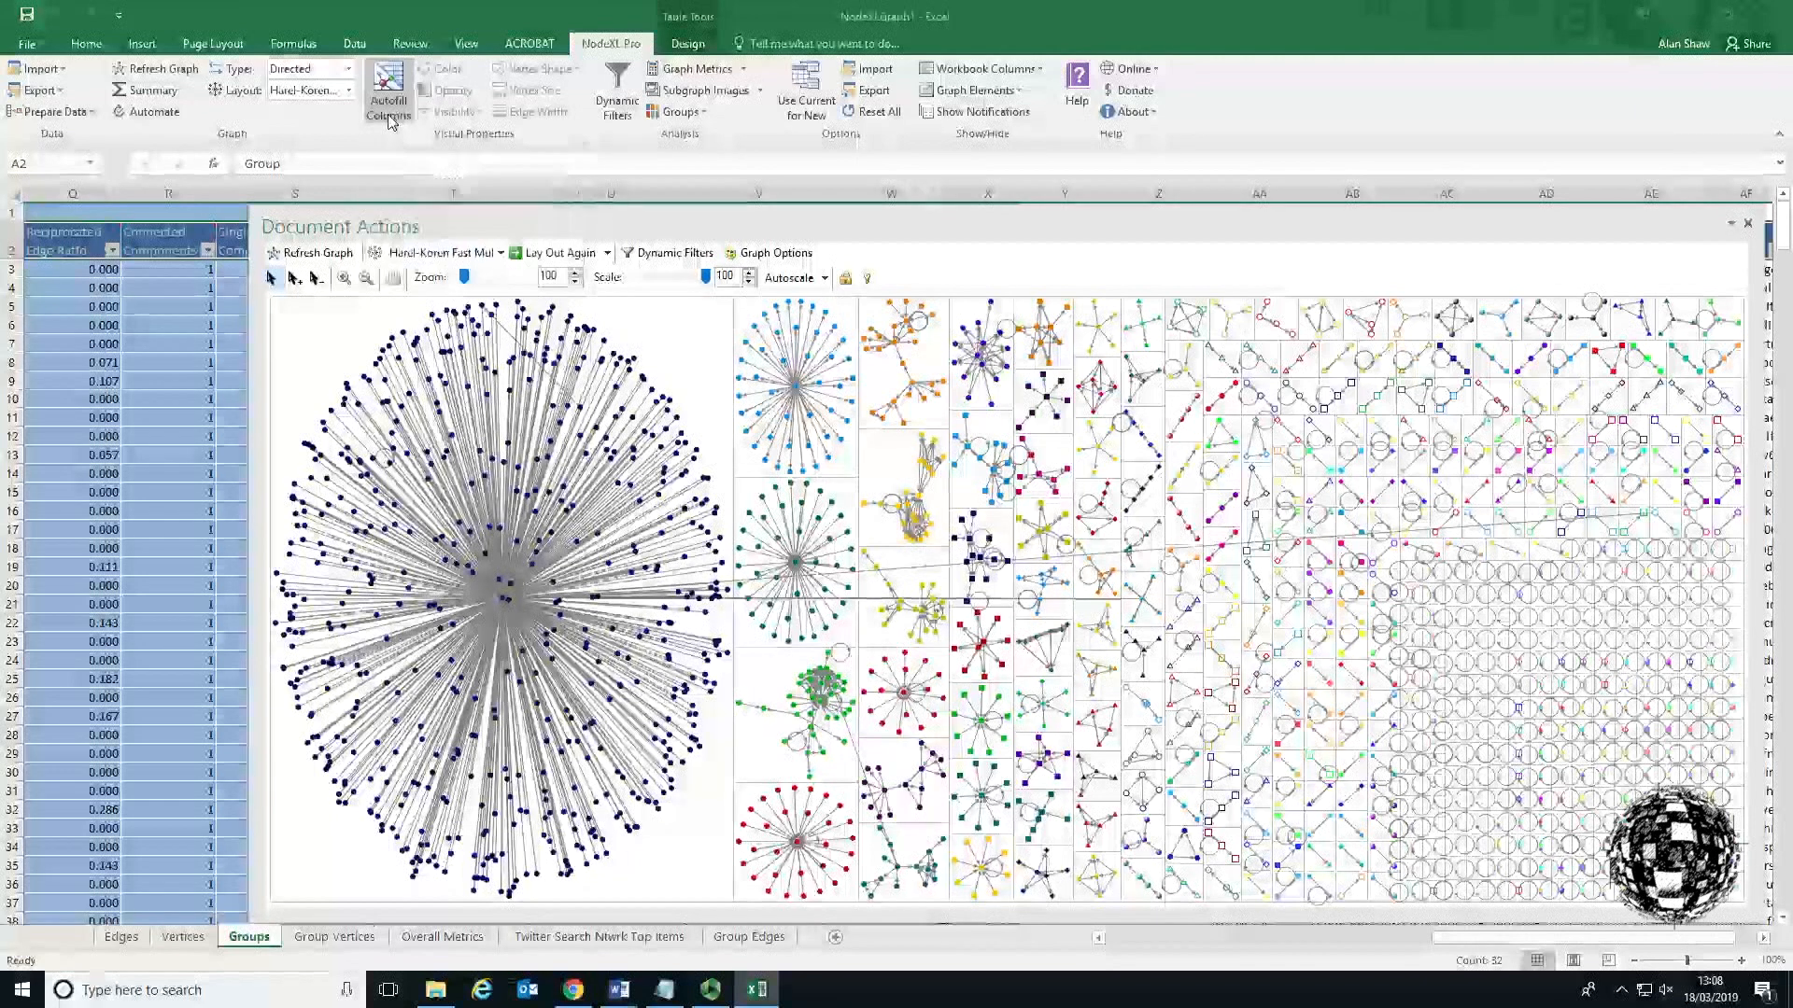
pyautogui.click(210, 222)
pyautogui.click(251, 222)
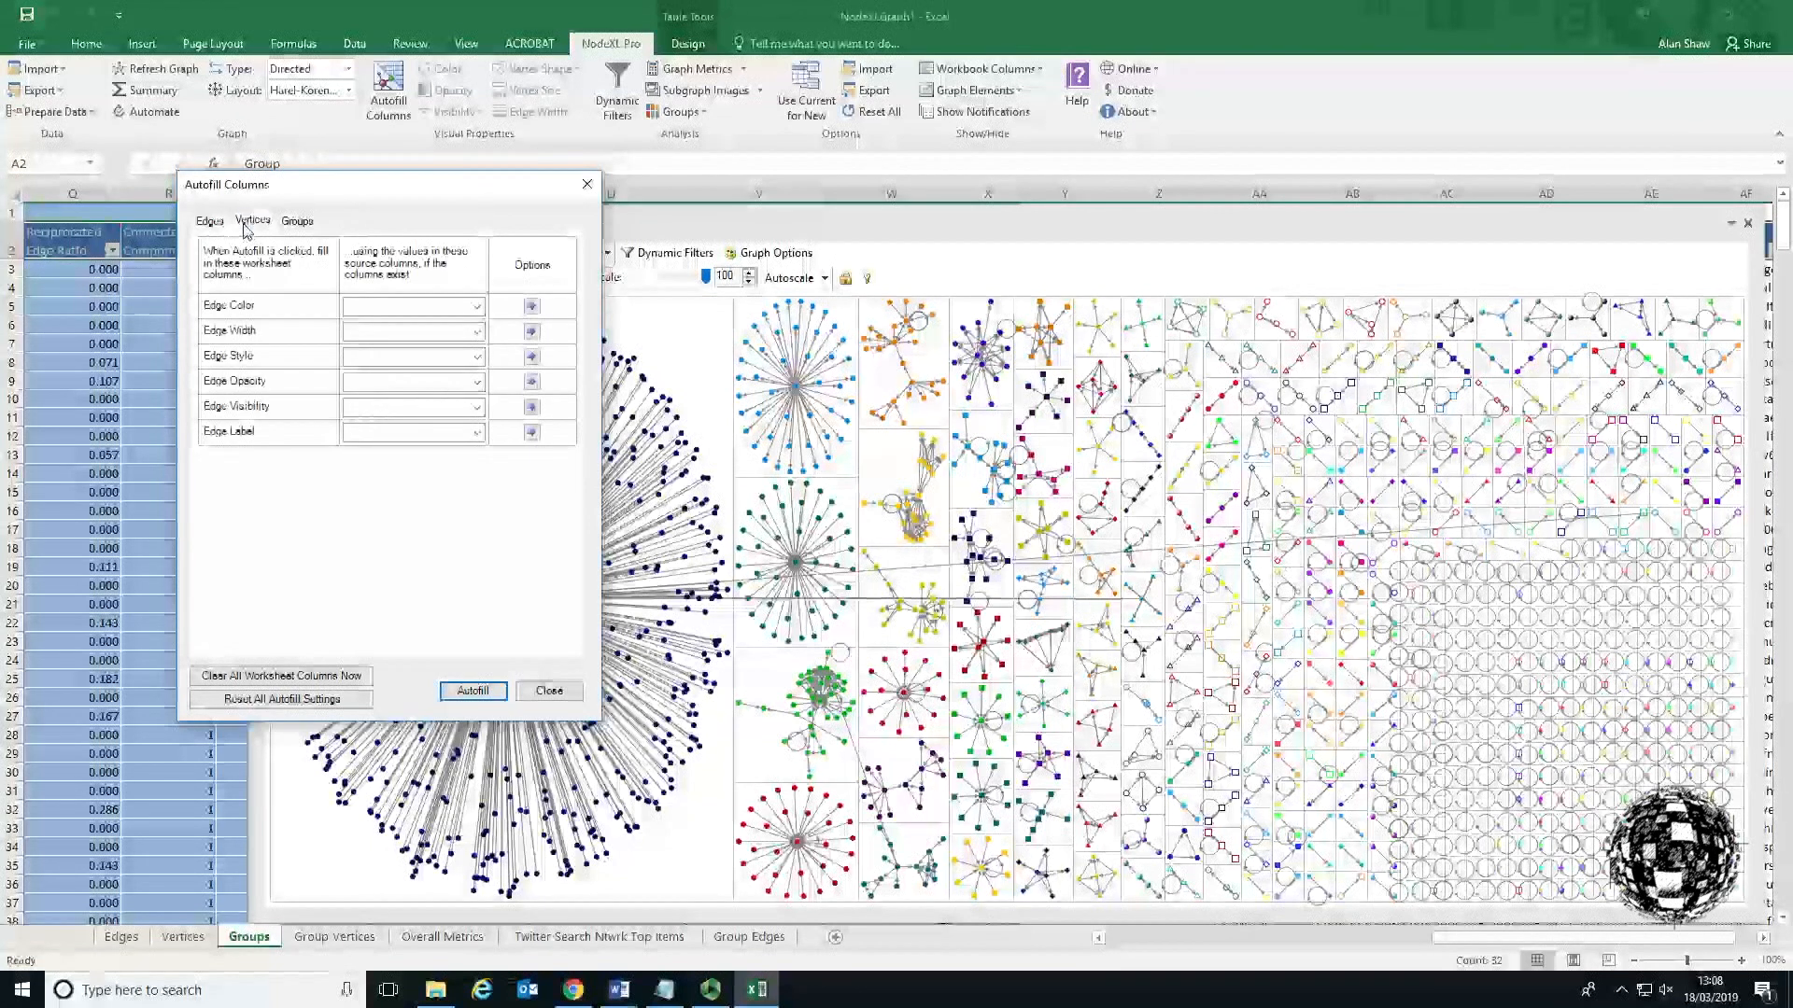
pyautogui.click(297, 224)
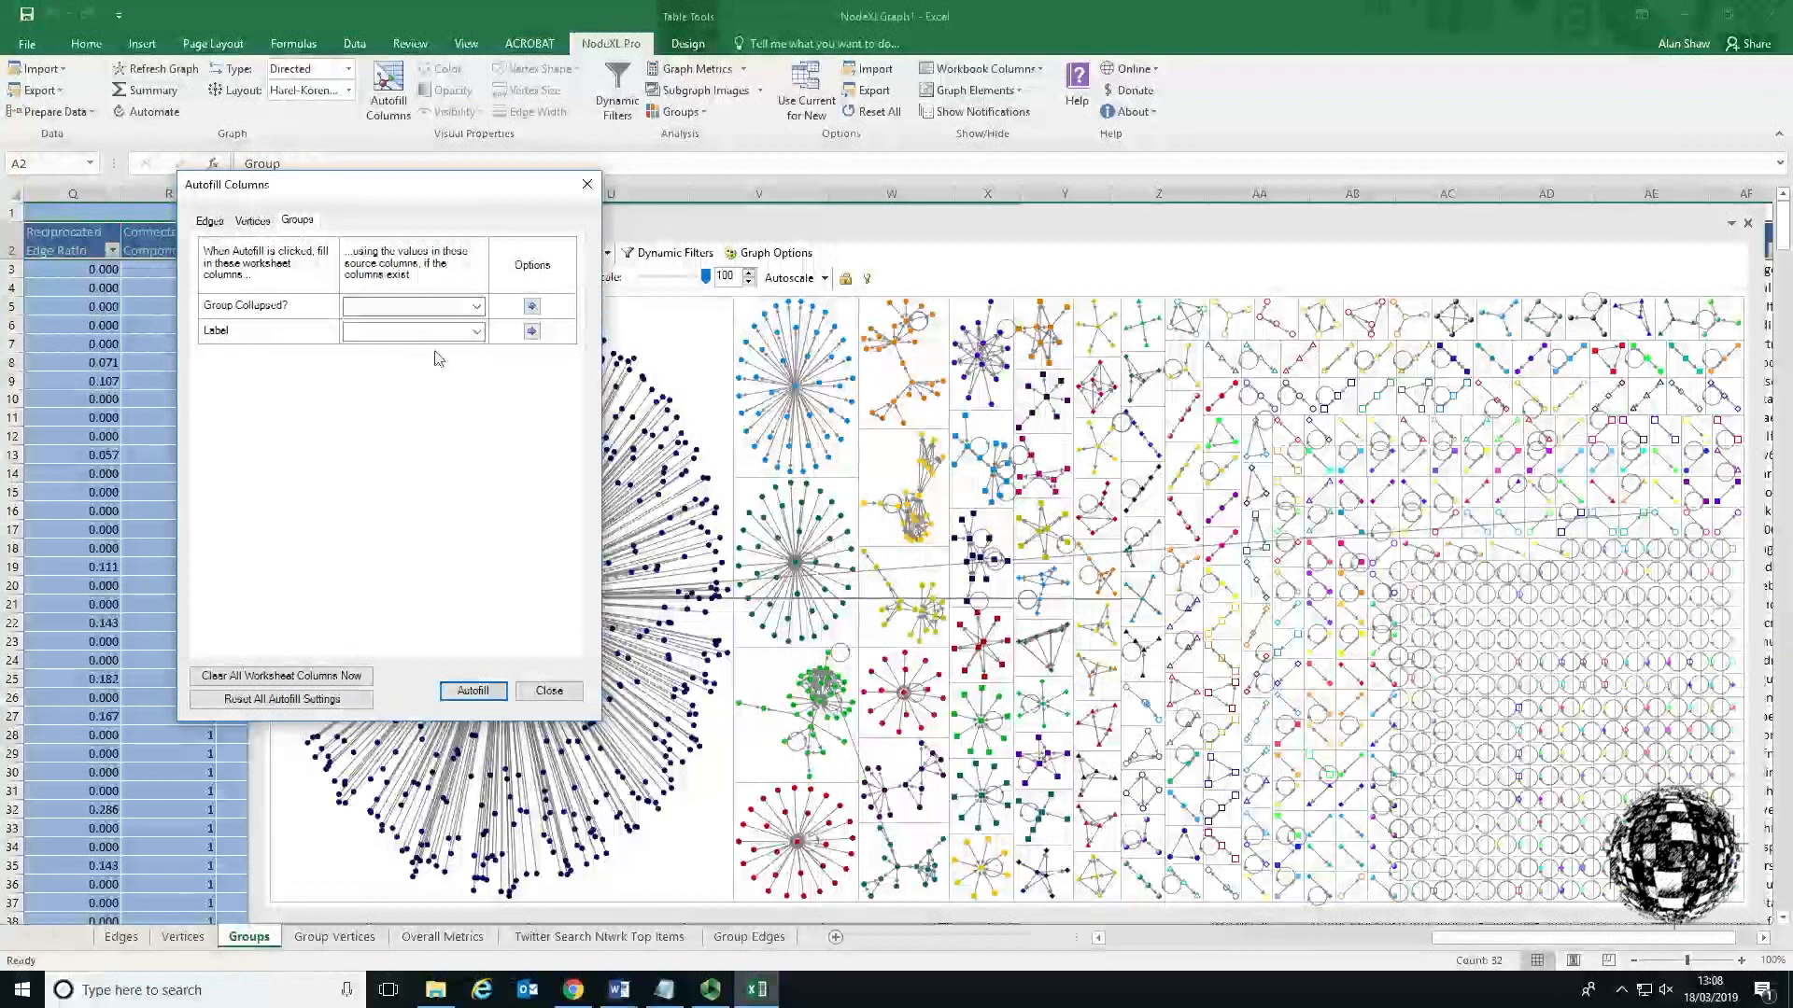
pyautogui.click(475, 333)
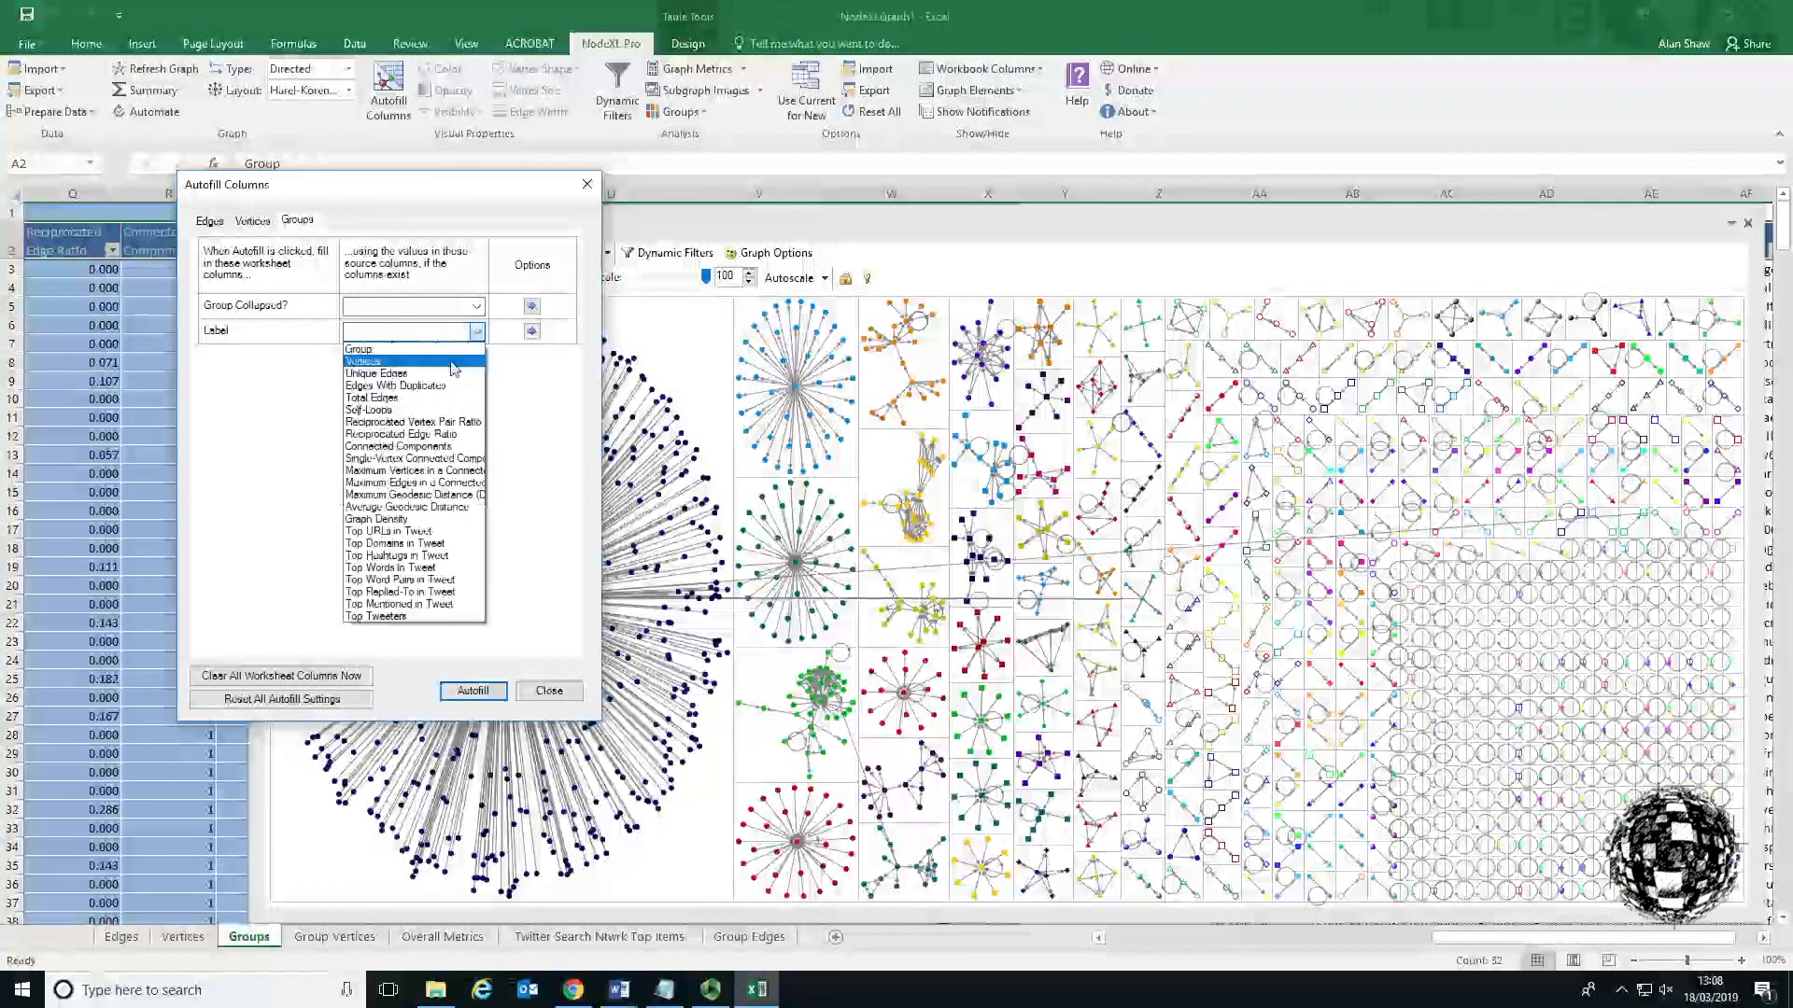
pyautogui.click(426, 558)
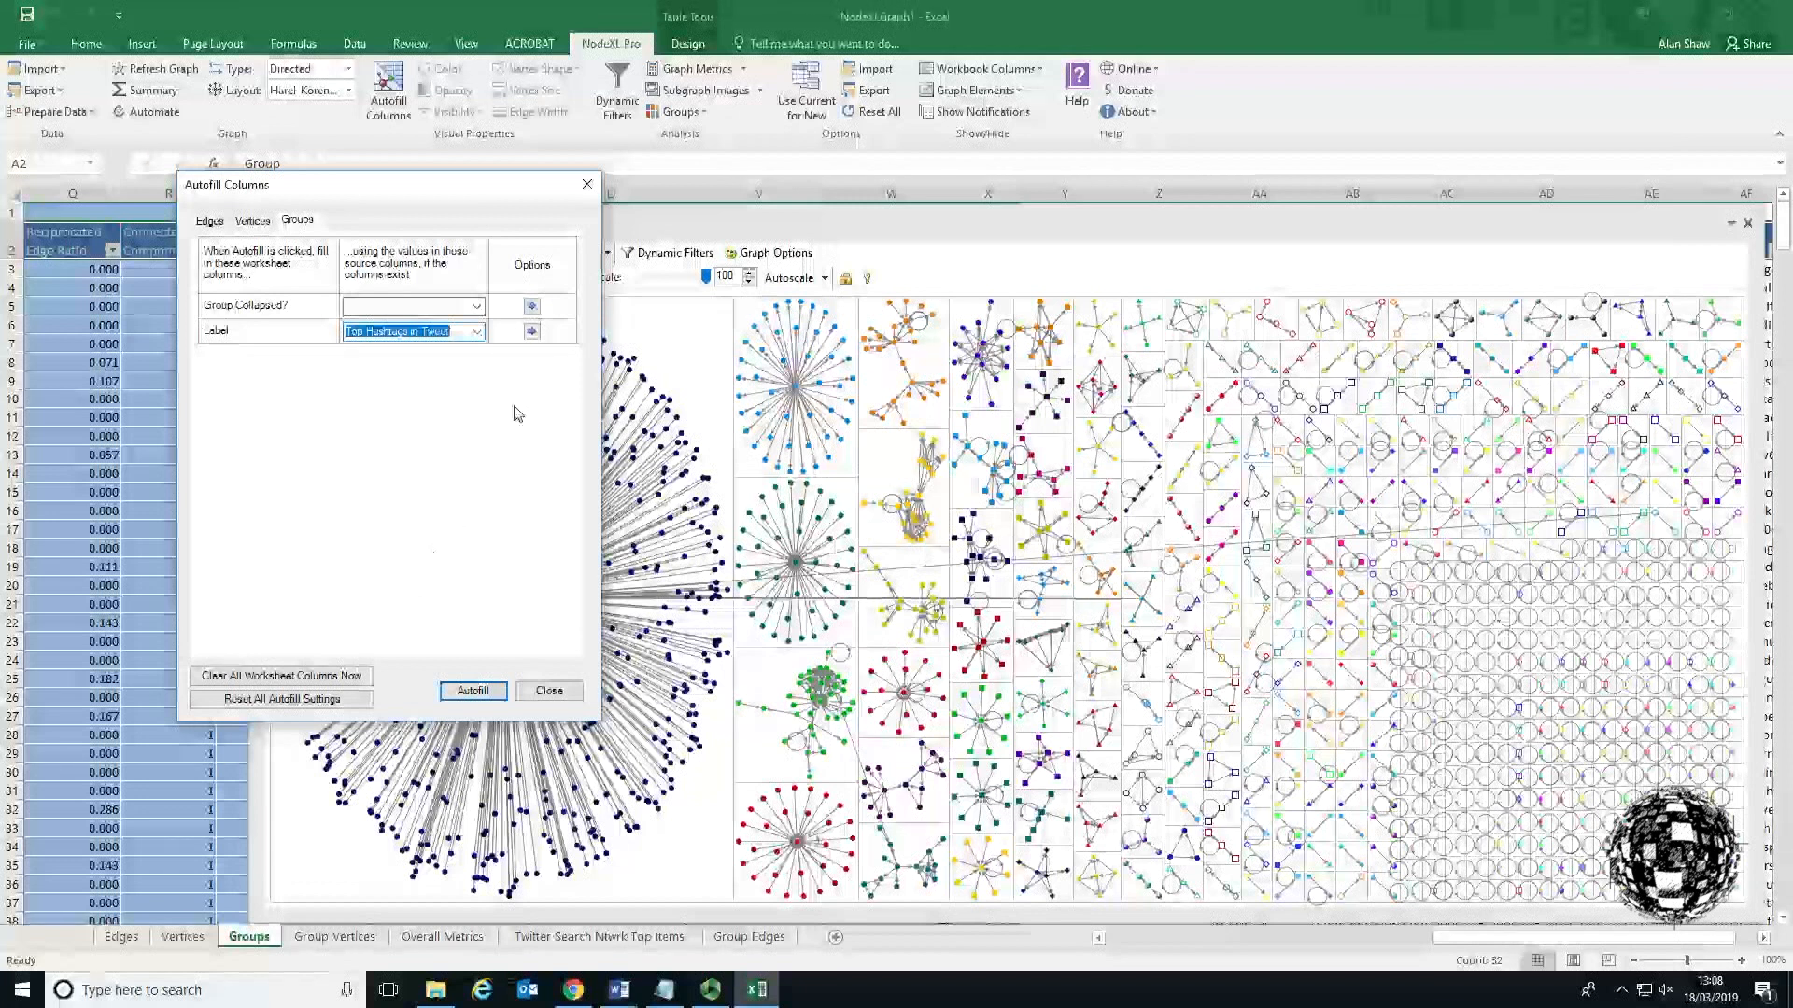
# Prepend the group name to the group labels and run the autofill.
pyautogui.click(531, 333)
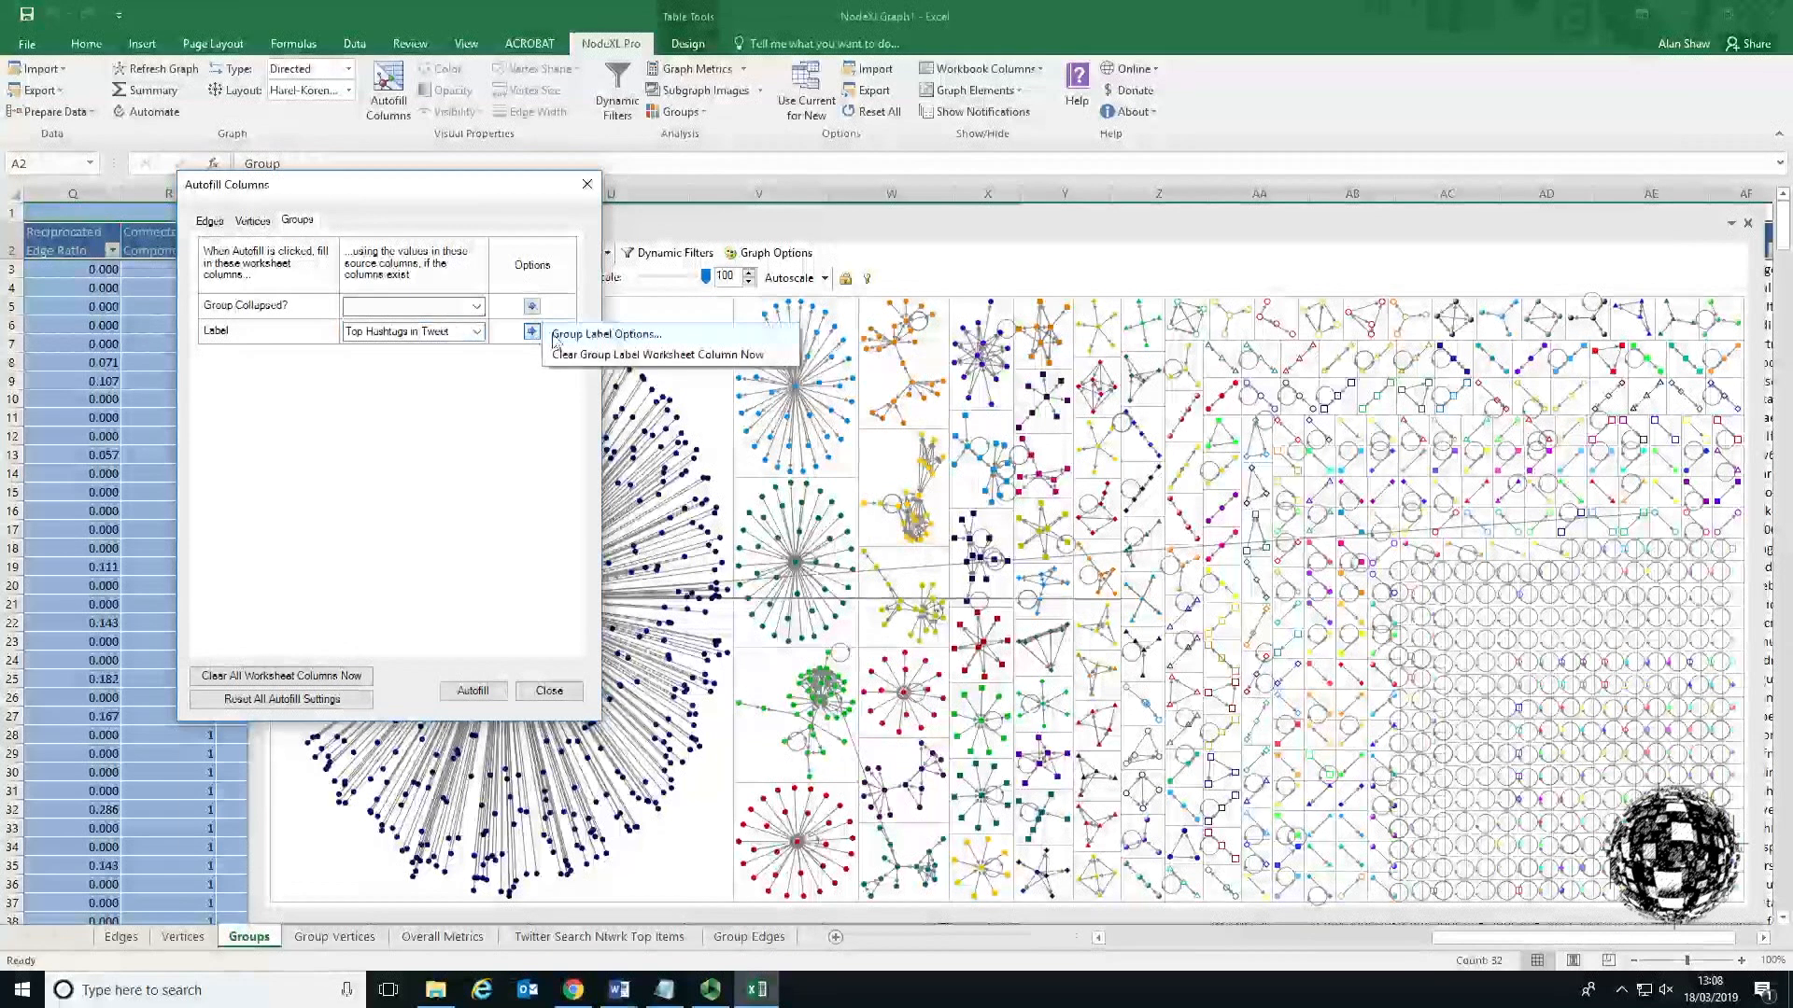
pyautogui.click(603, 335)
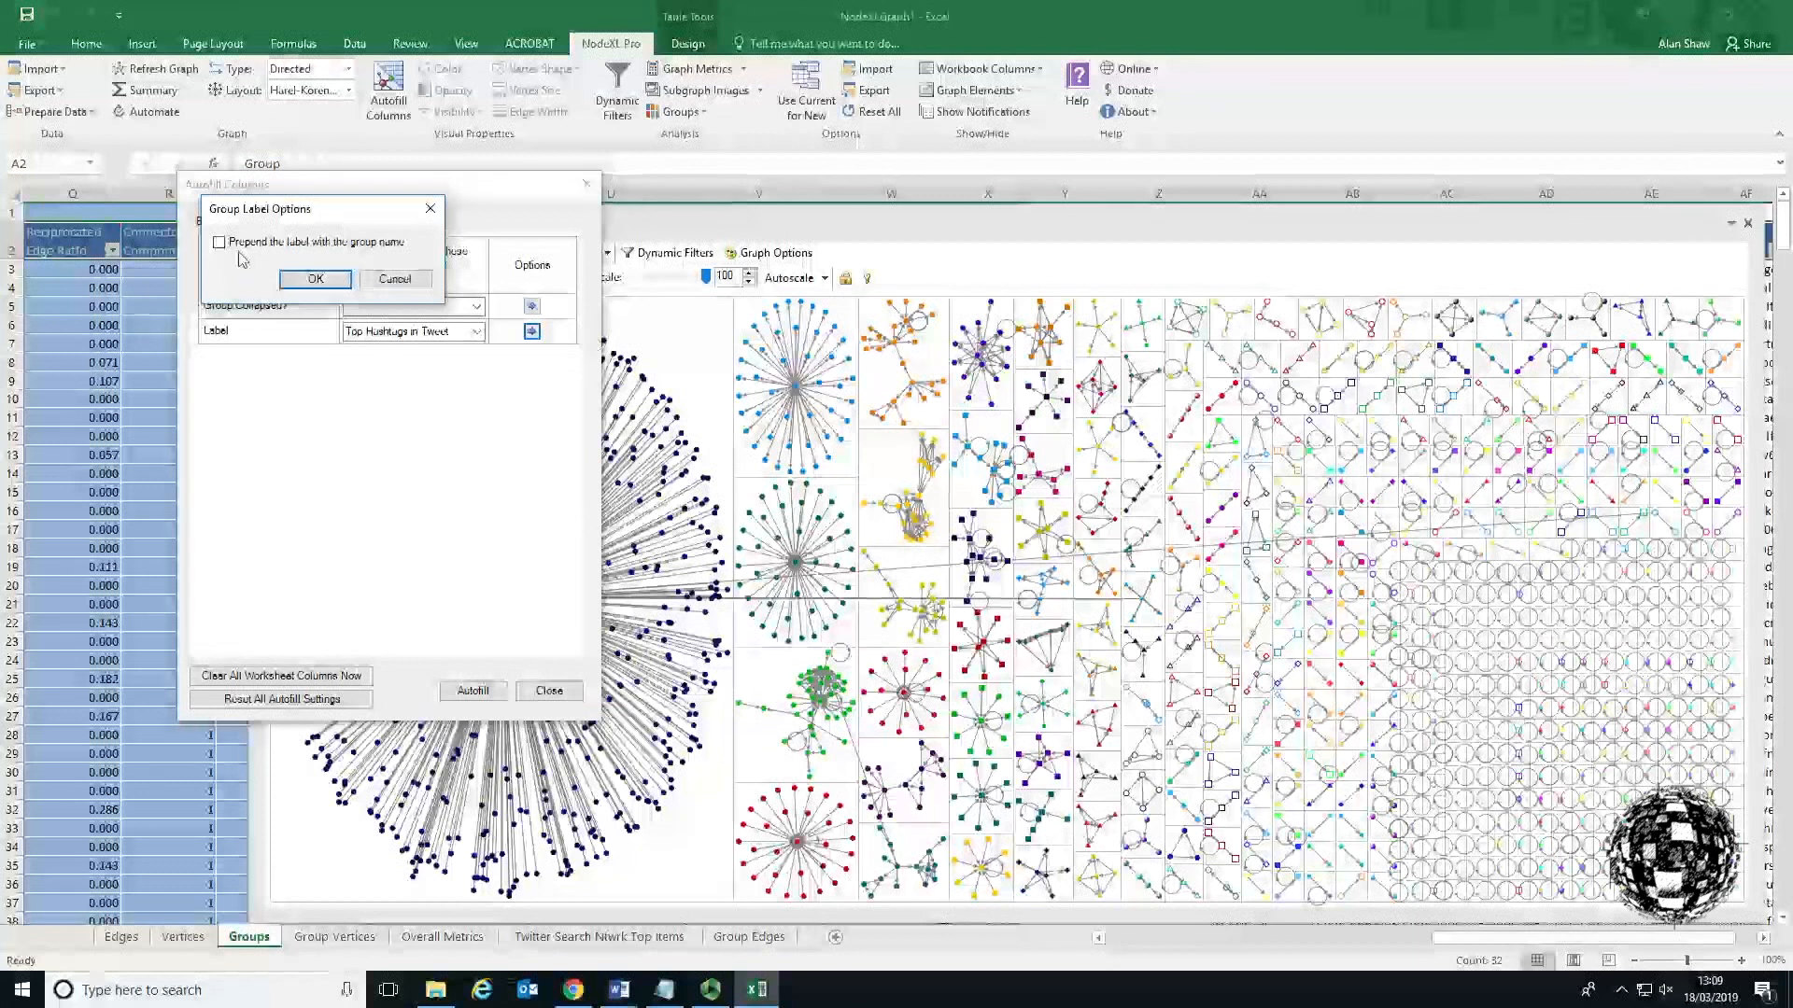
pyautogui.click(221, 244)
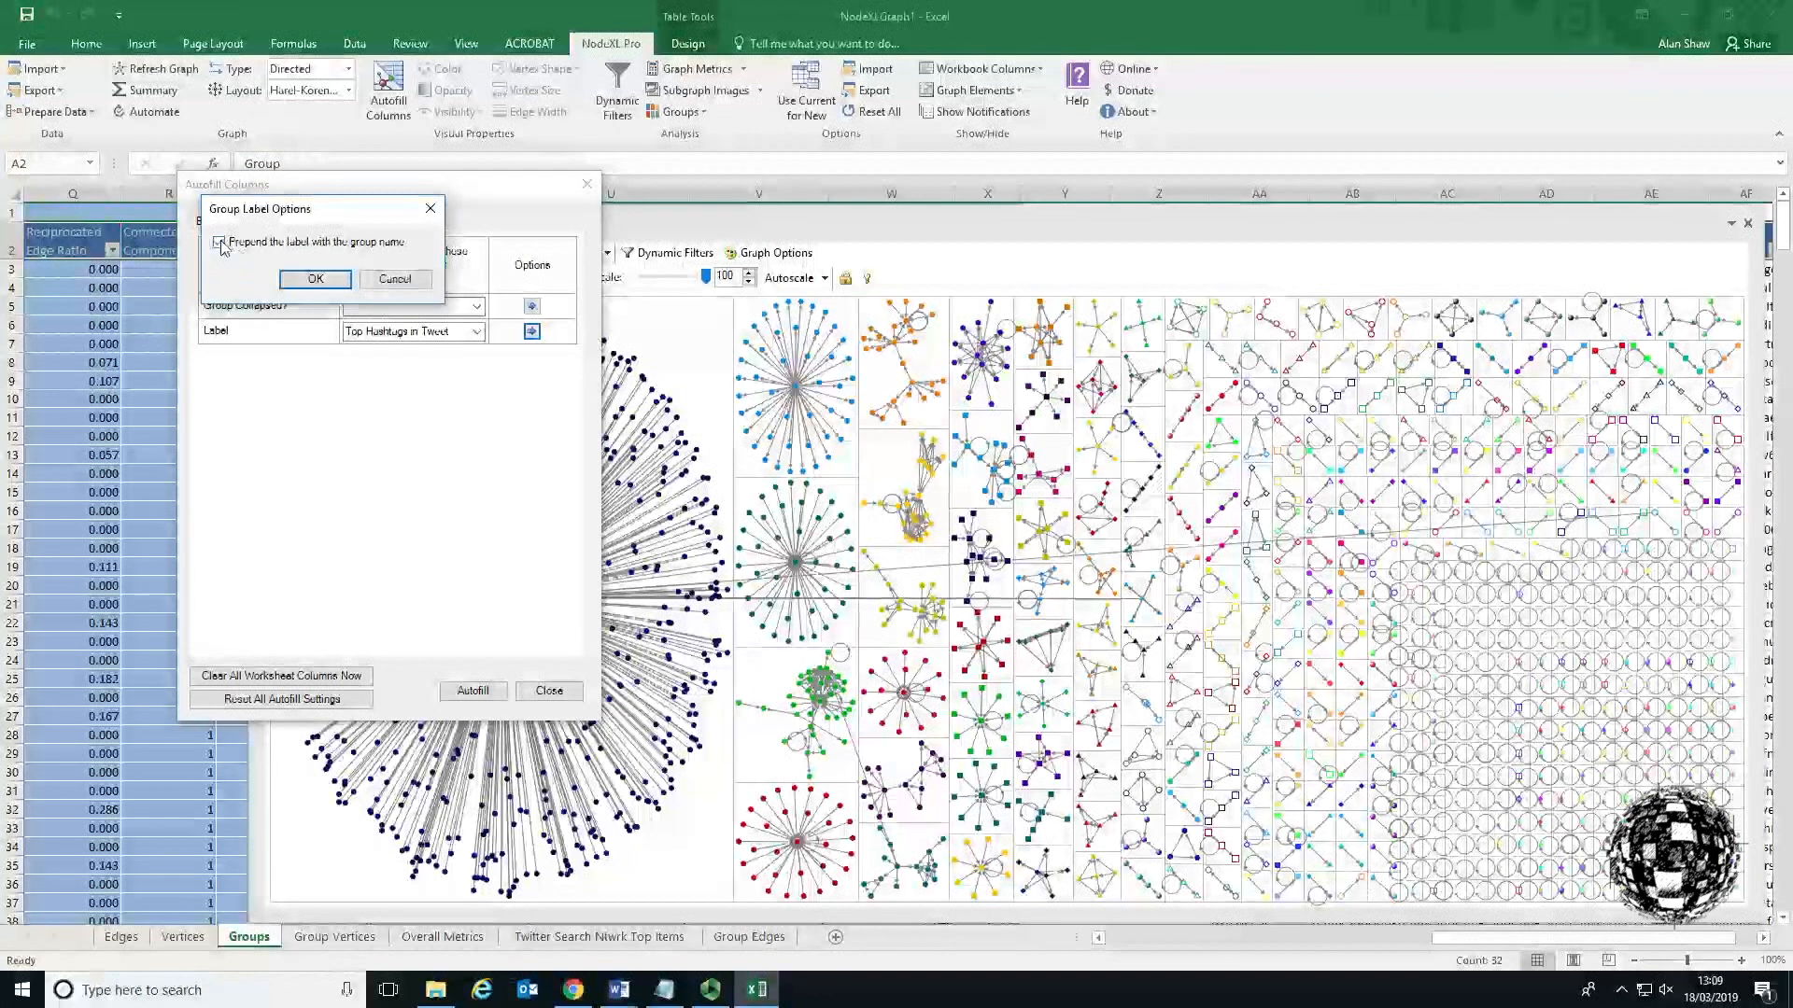
pyautogui.click(316, 279)
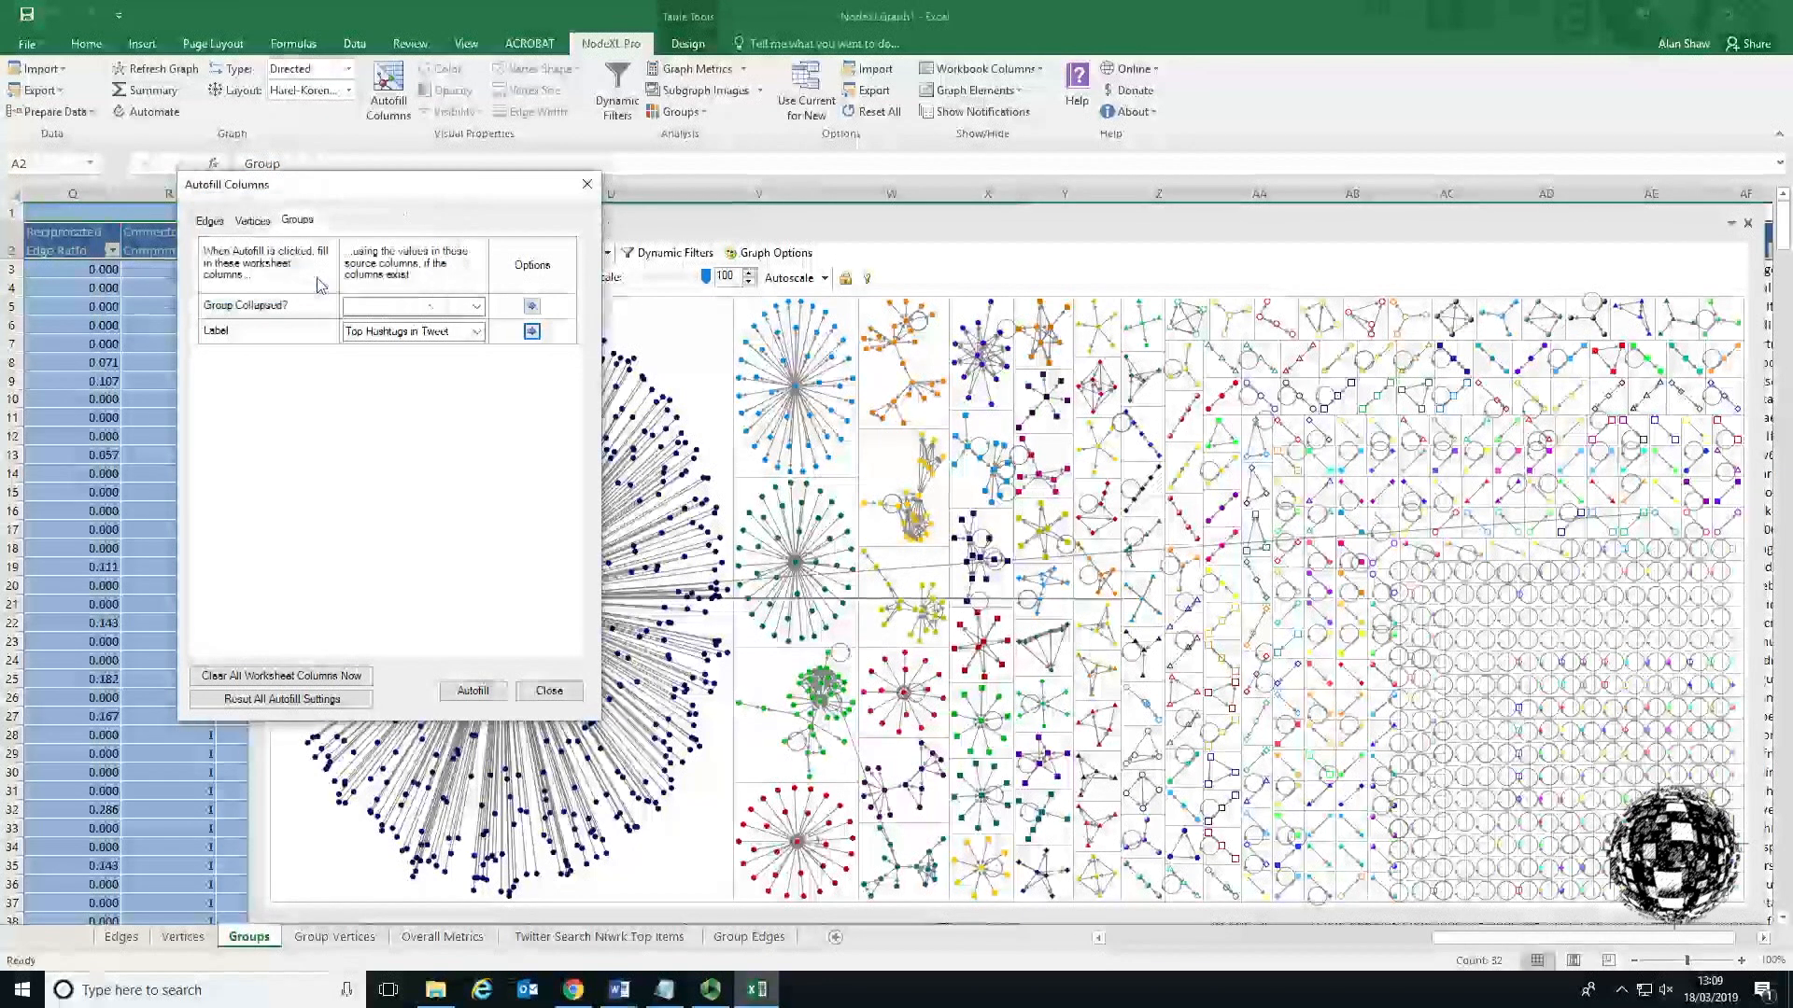
pyautogui.click(474, 693)
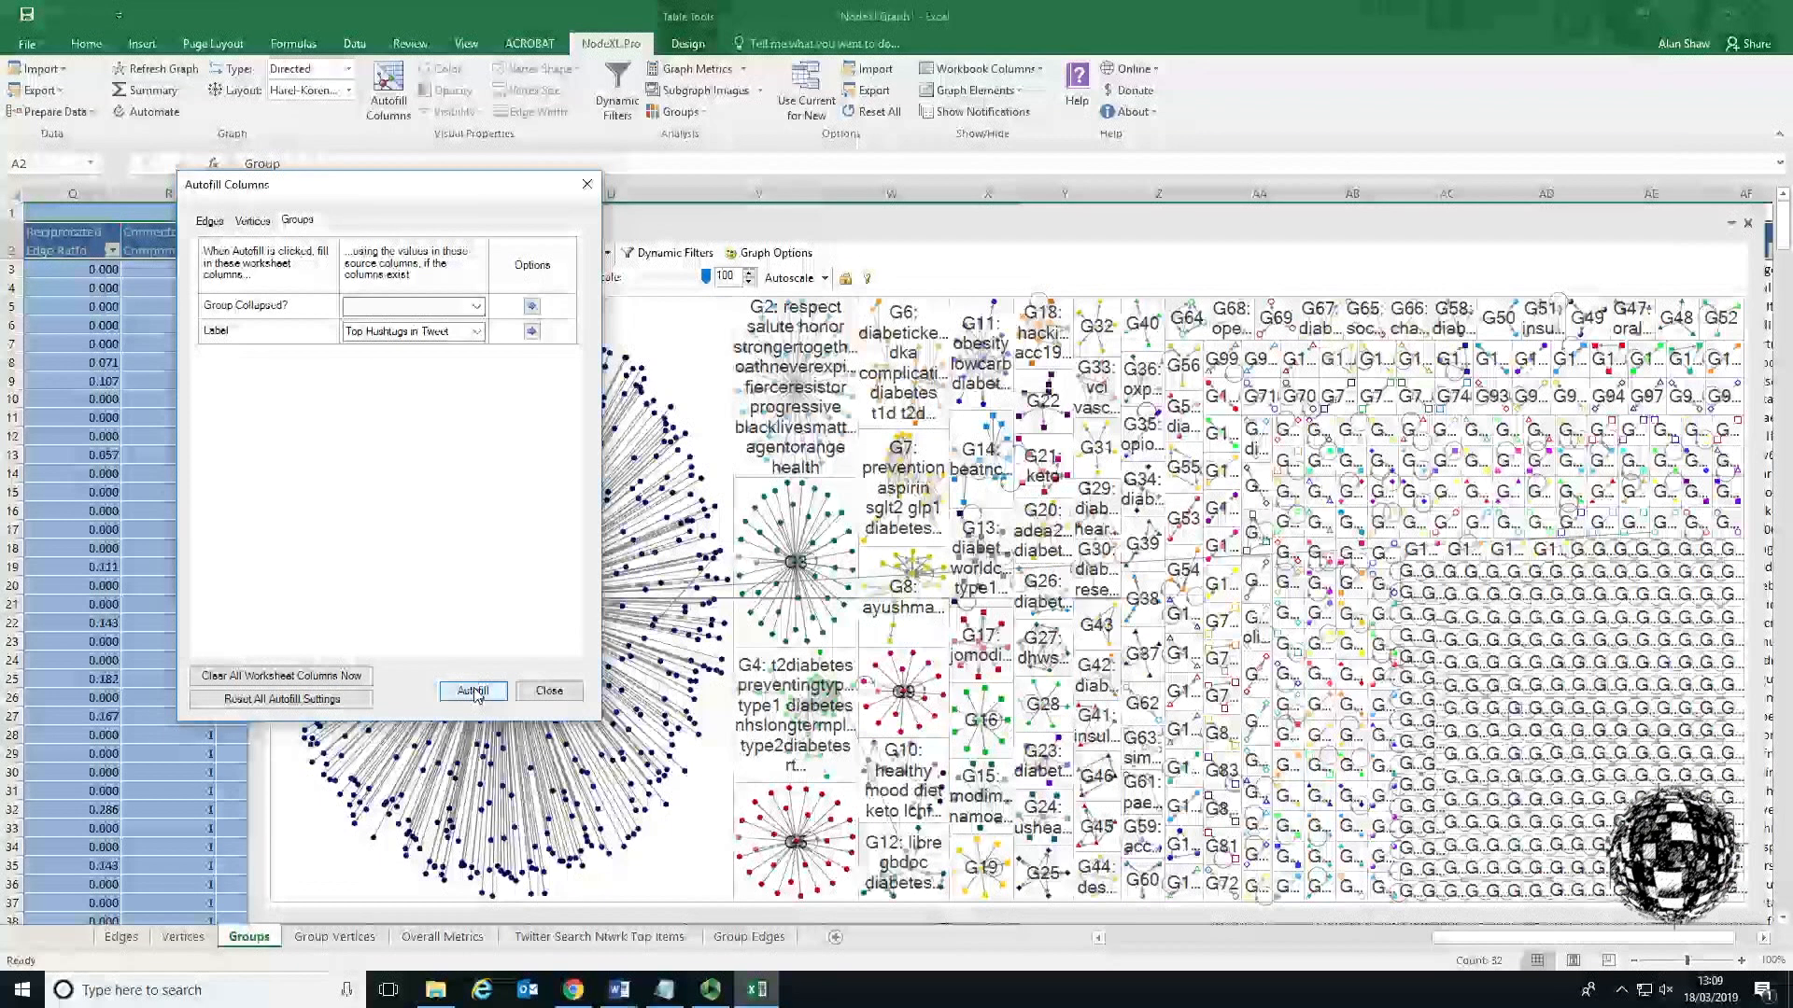
# Close the graph pane and auto-fit the width of the Top Hashtags in Tweet column on the Groups sheet.
pyautogui.click(554, 696)
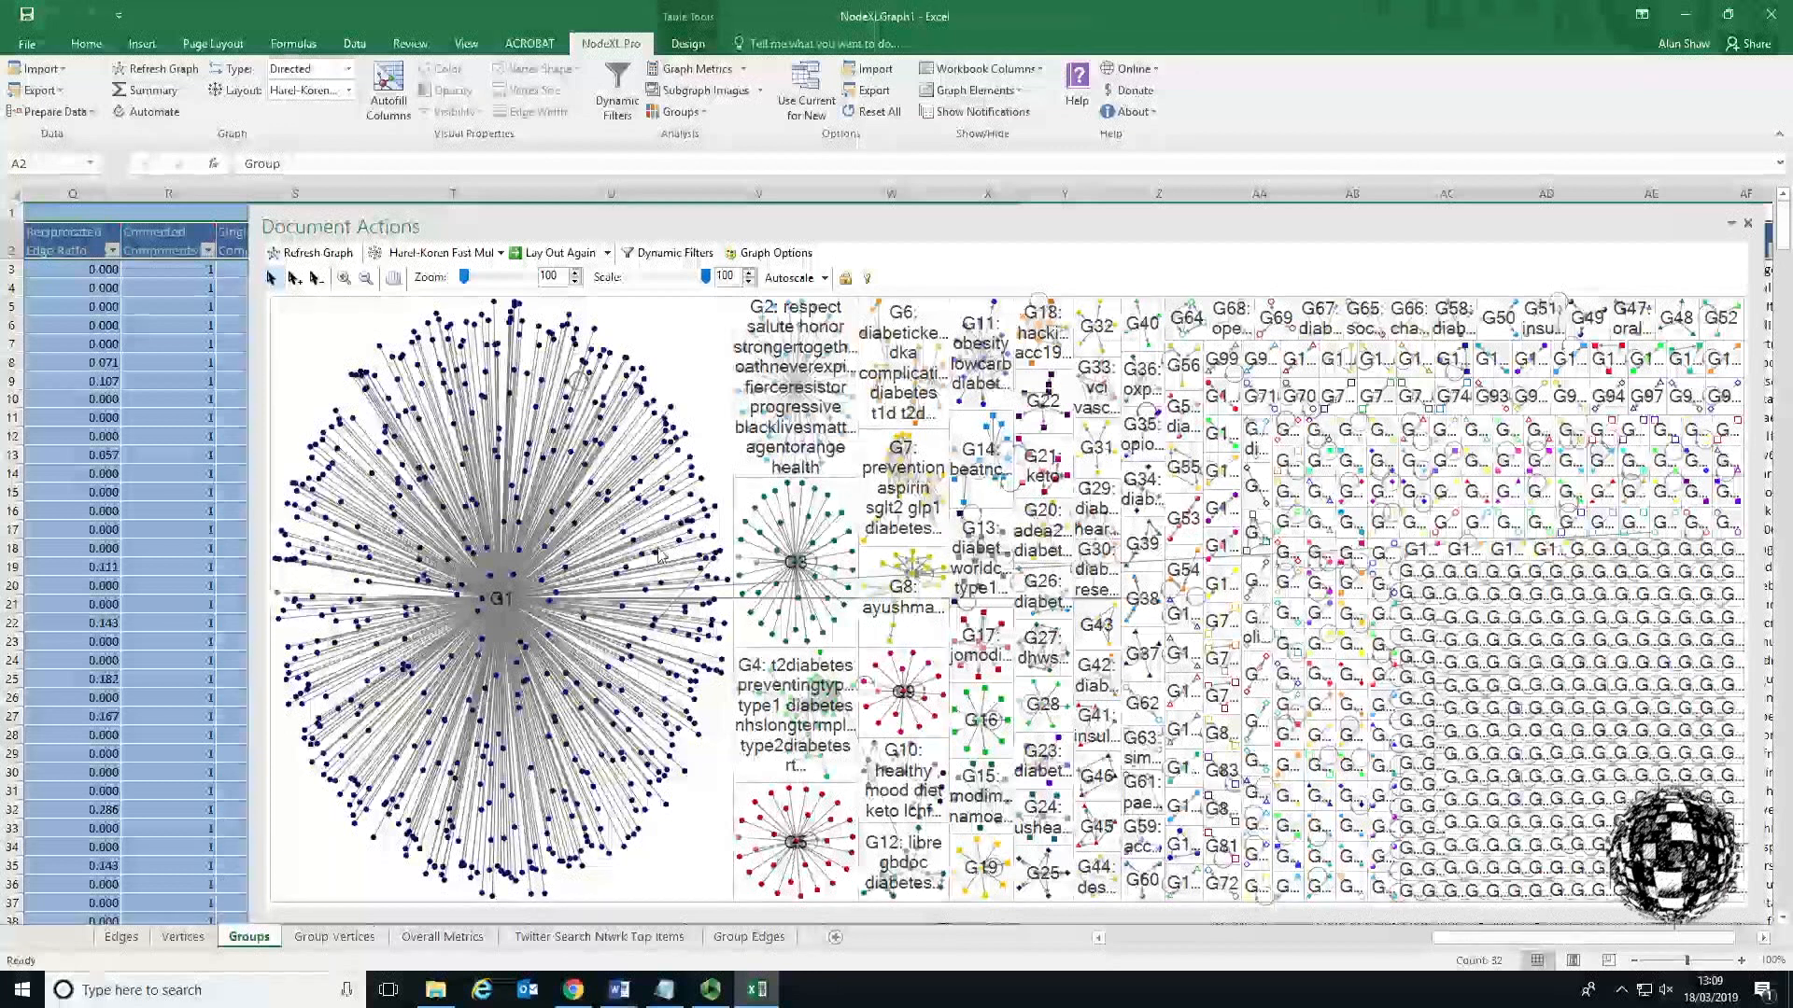
pyautogui.click(1748, 225)
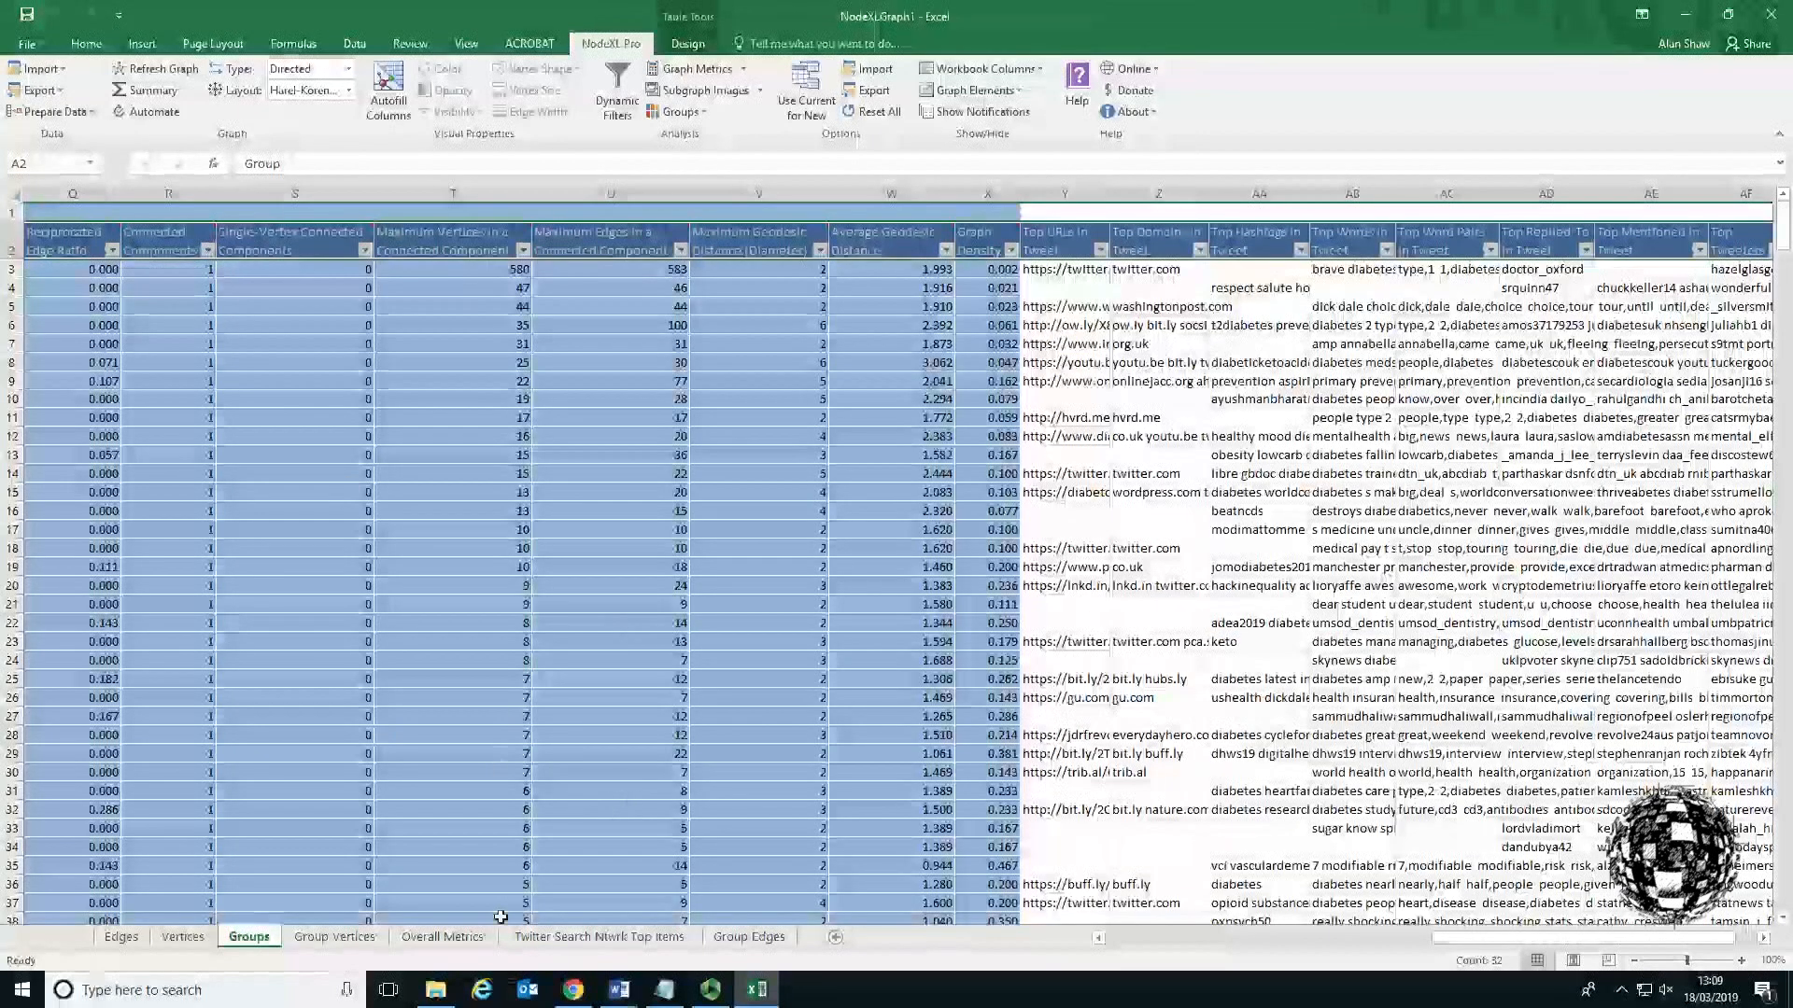
pyautogui.moveTo(1452, 950); pyautogui.dragTo(1093, 910)
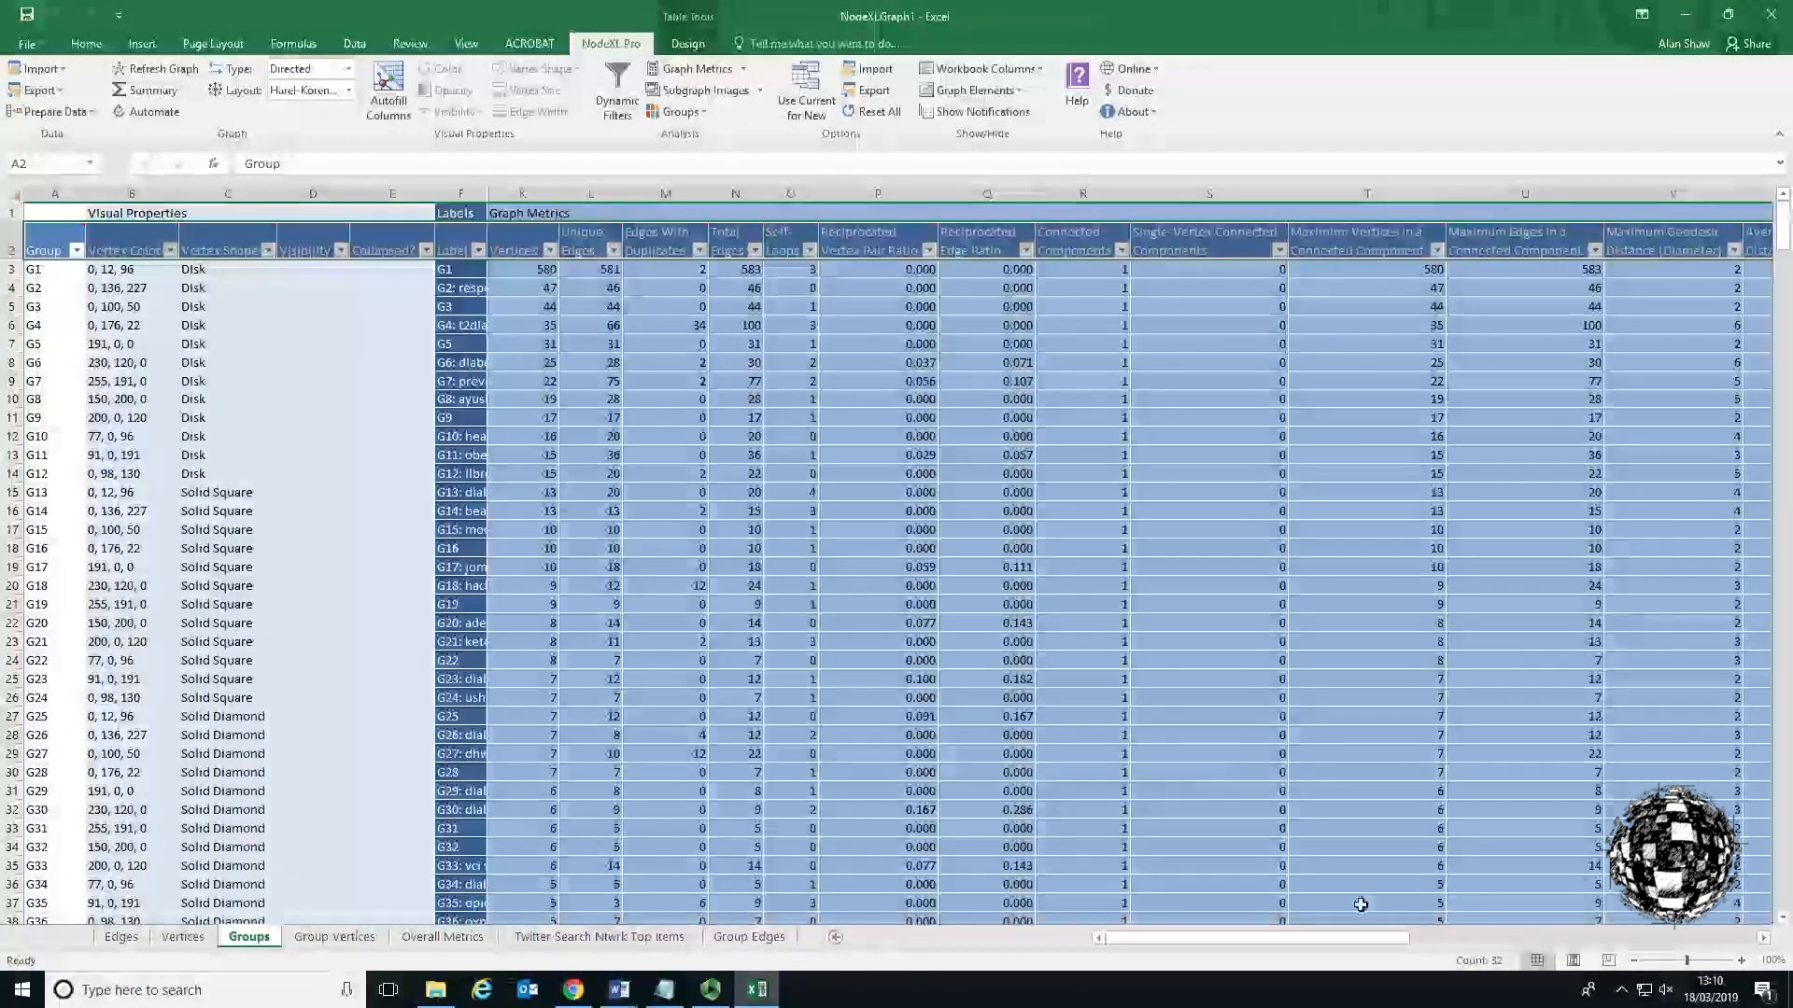
pyautogui.moveTo(1335, 938); pyautogui.dragTo(1681, 959)
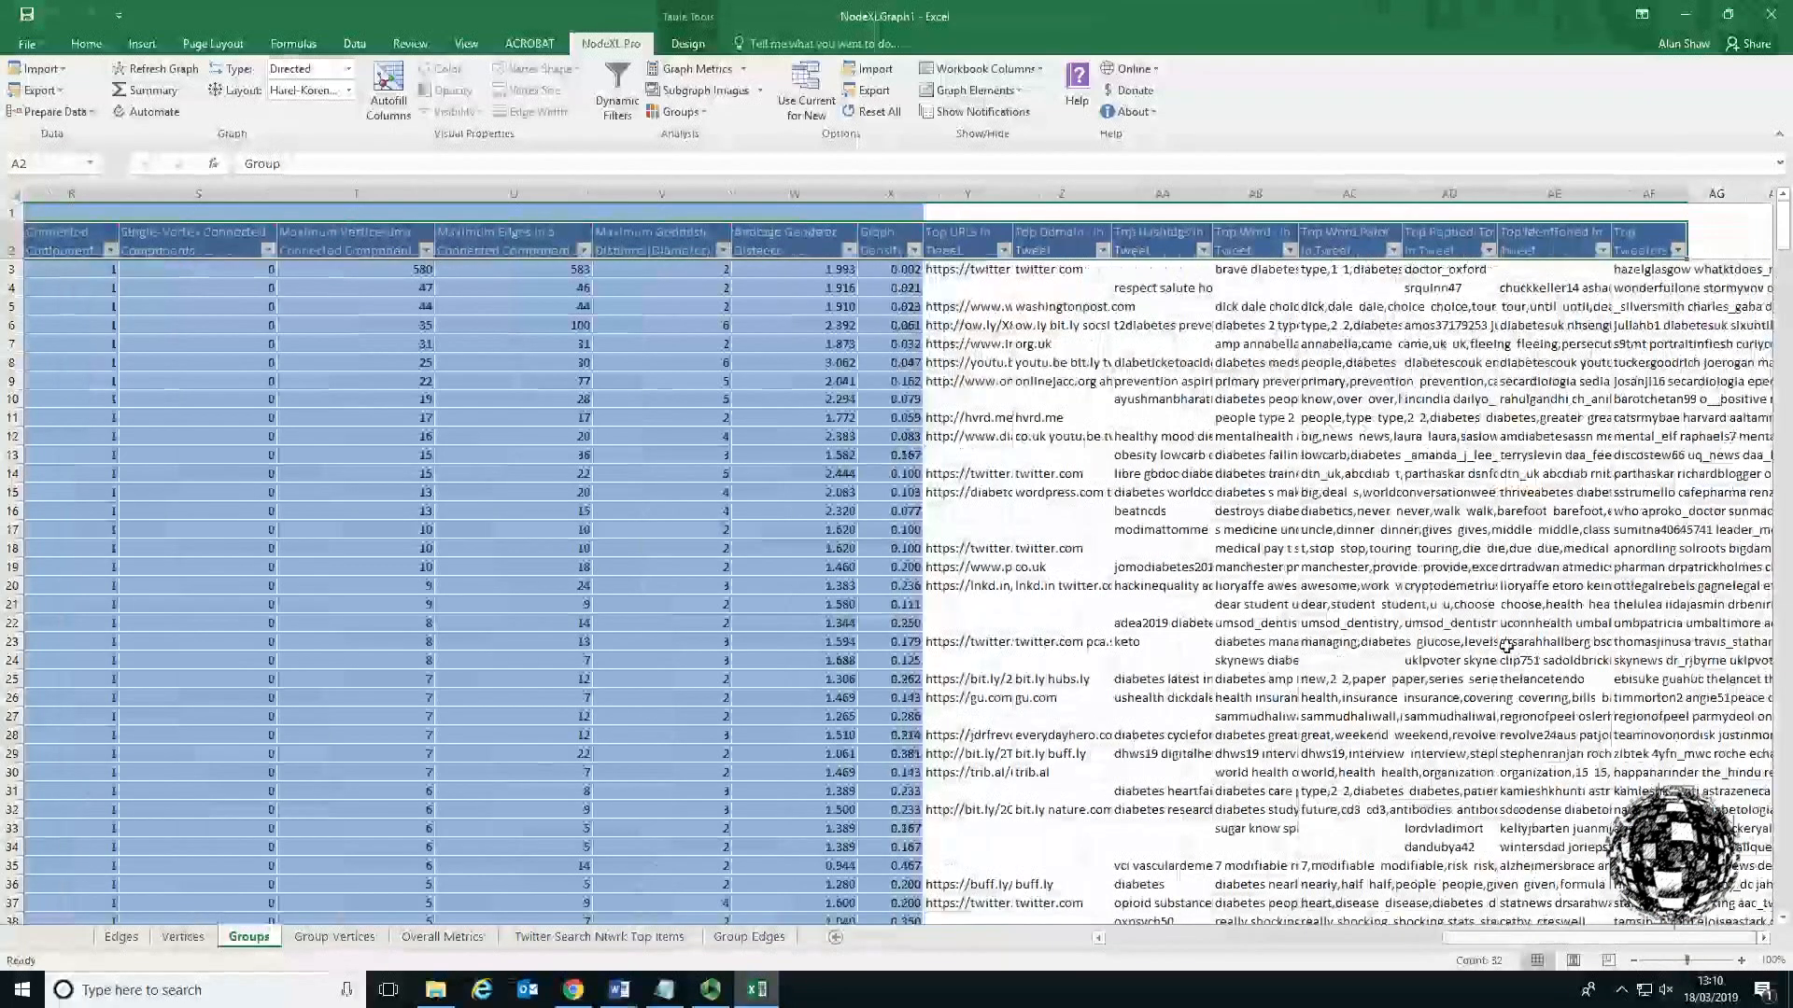
pyautogui.doubleClick(1215, 196)
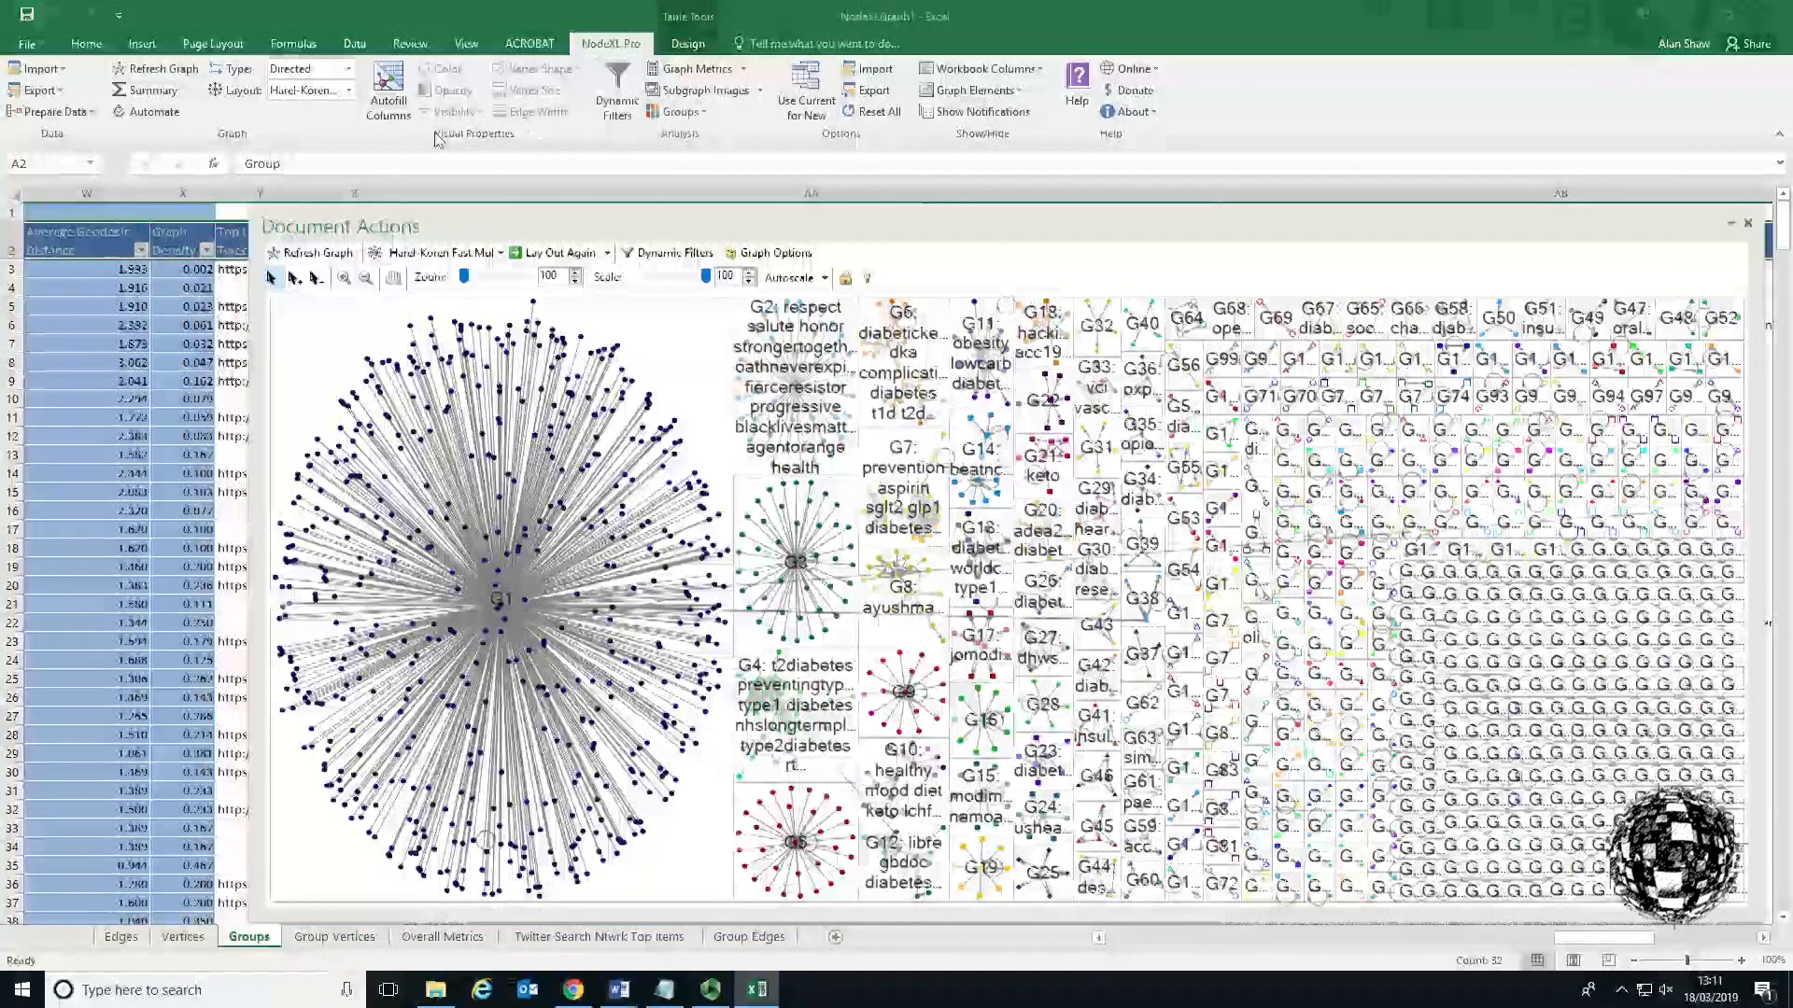
# Change the groups' Label source in Autofill Columns to Top Words in Tweet and run the autofill.
pyautogui.click(389, 93)
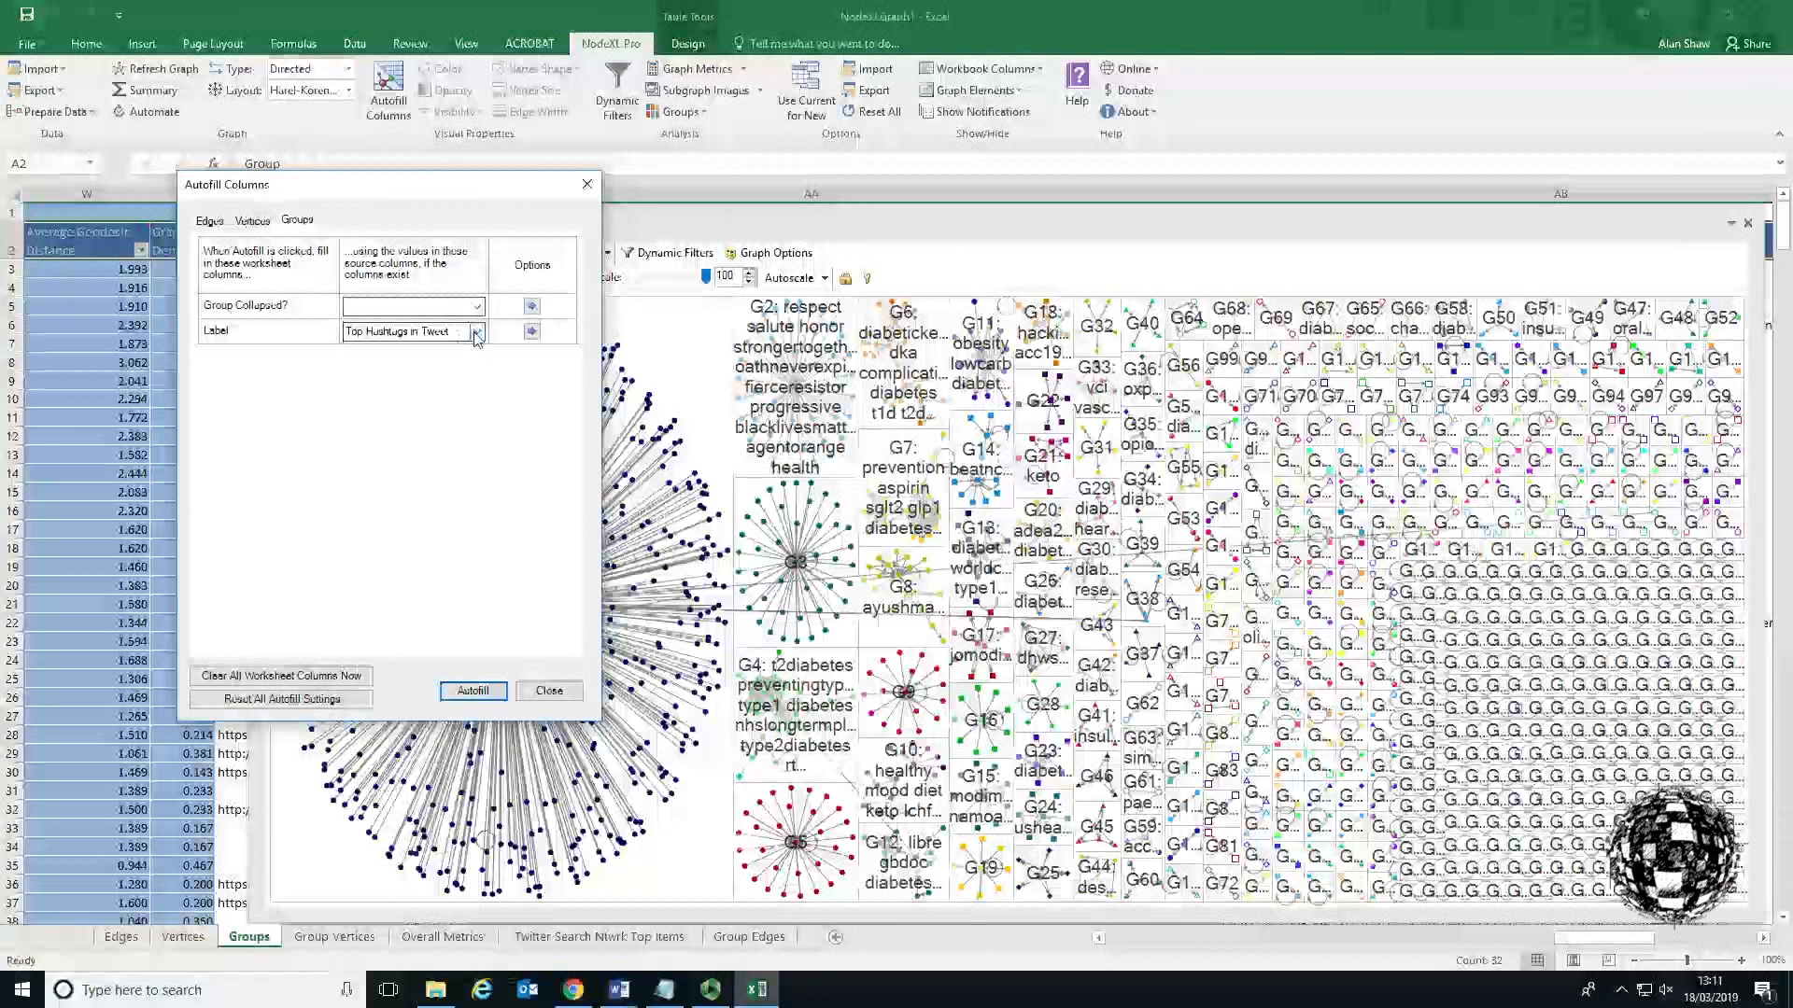
pyautogui.click(475, 334)
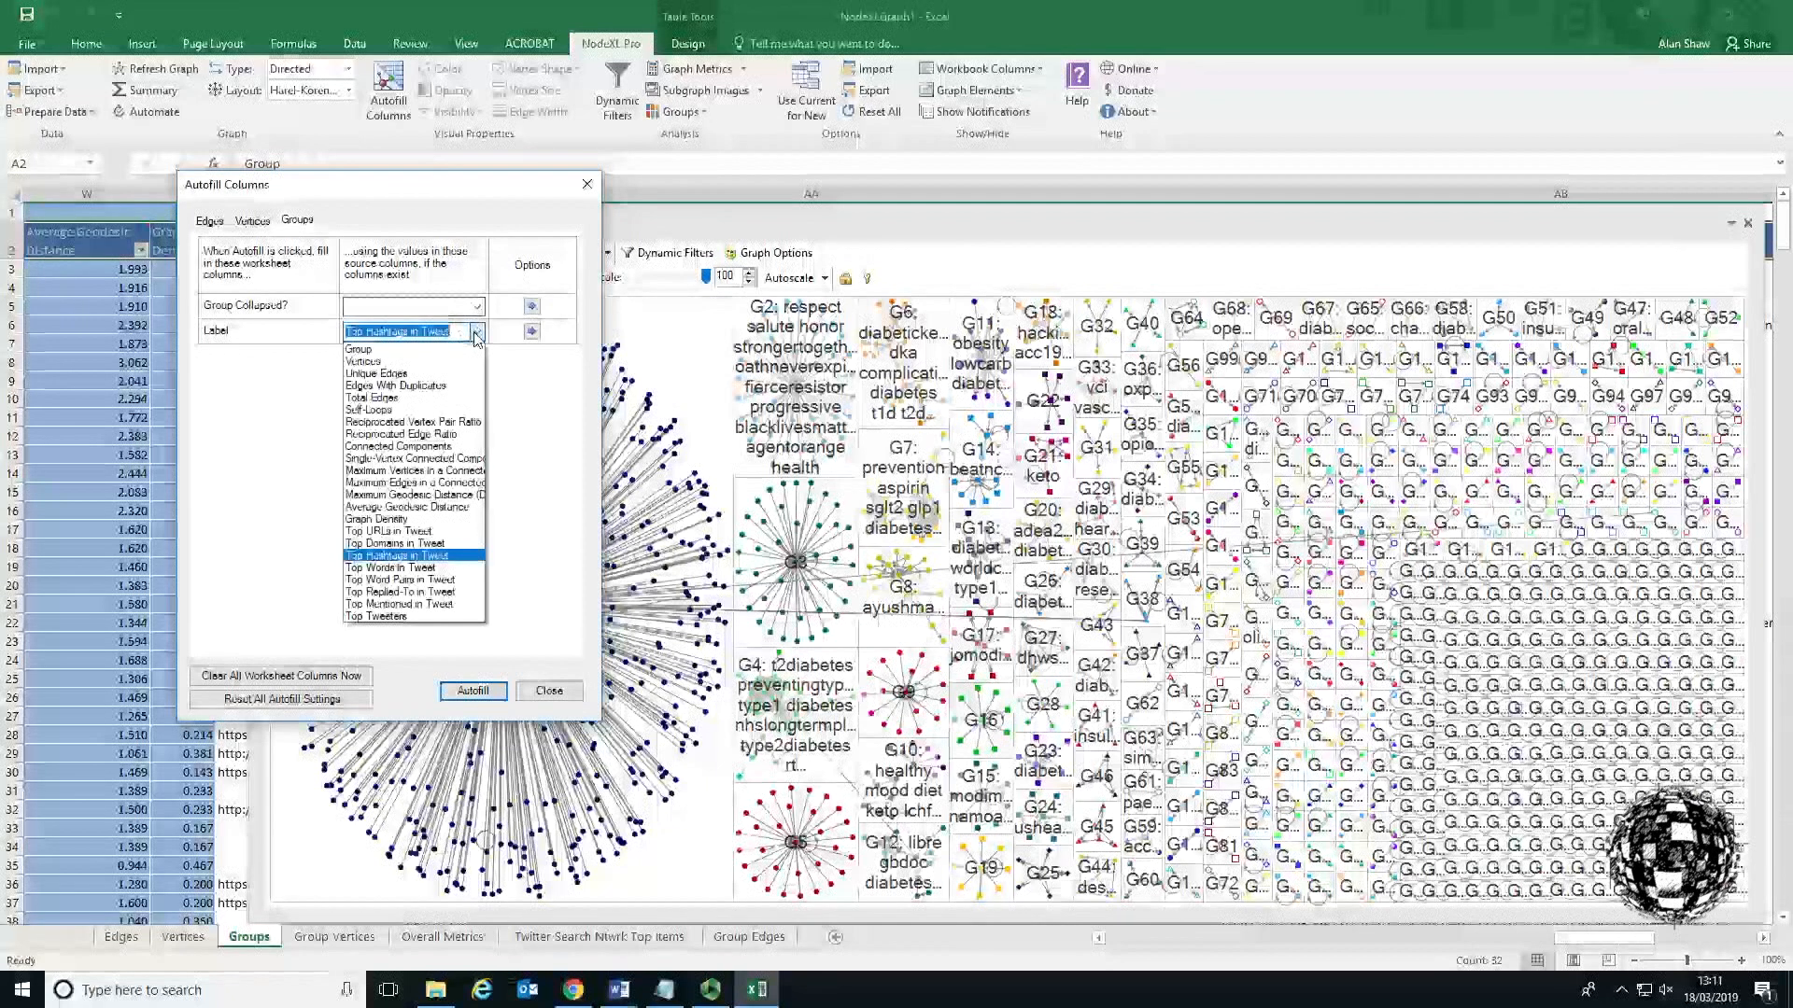
pyautogui.click(472, 568)
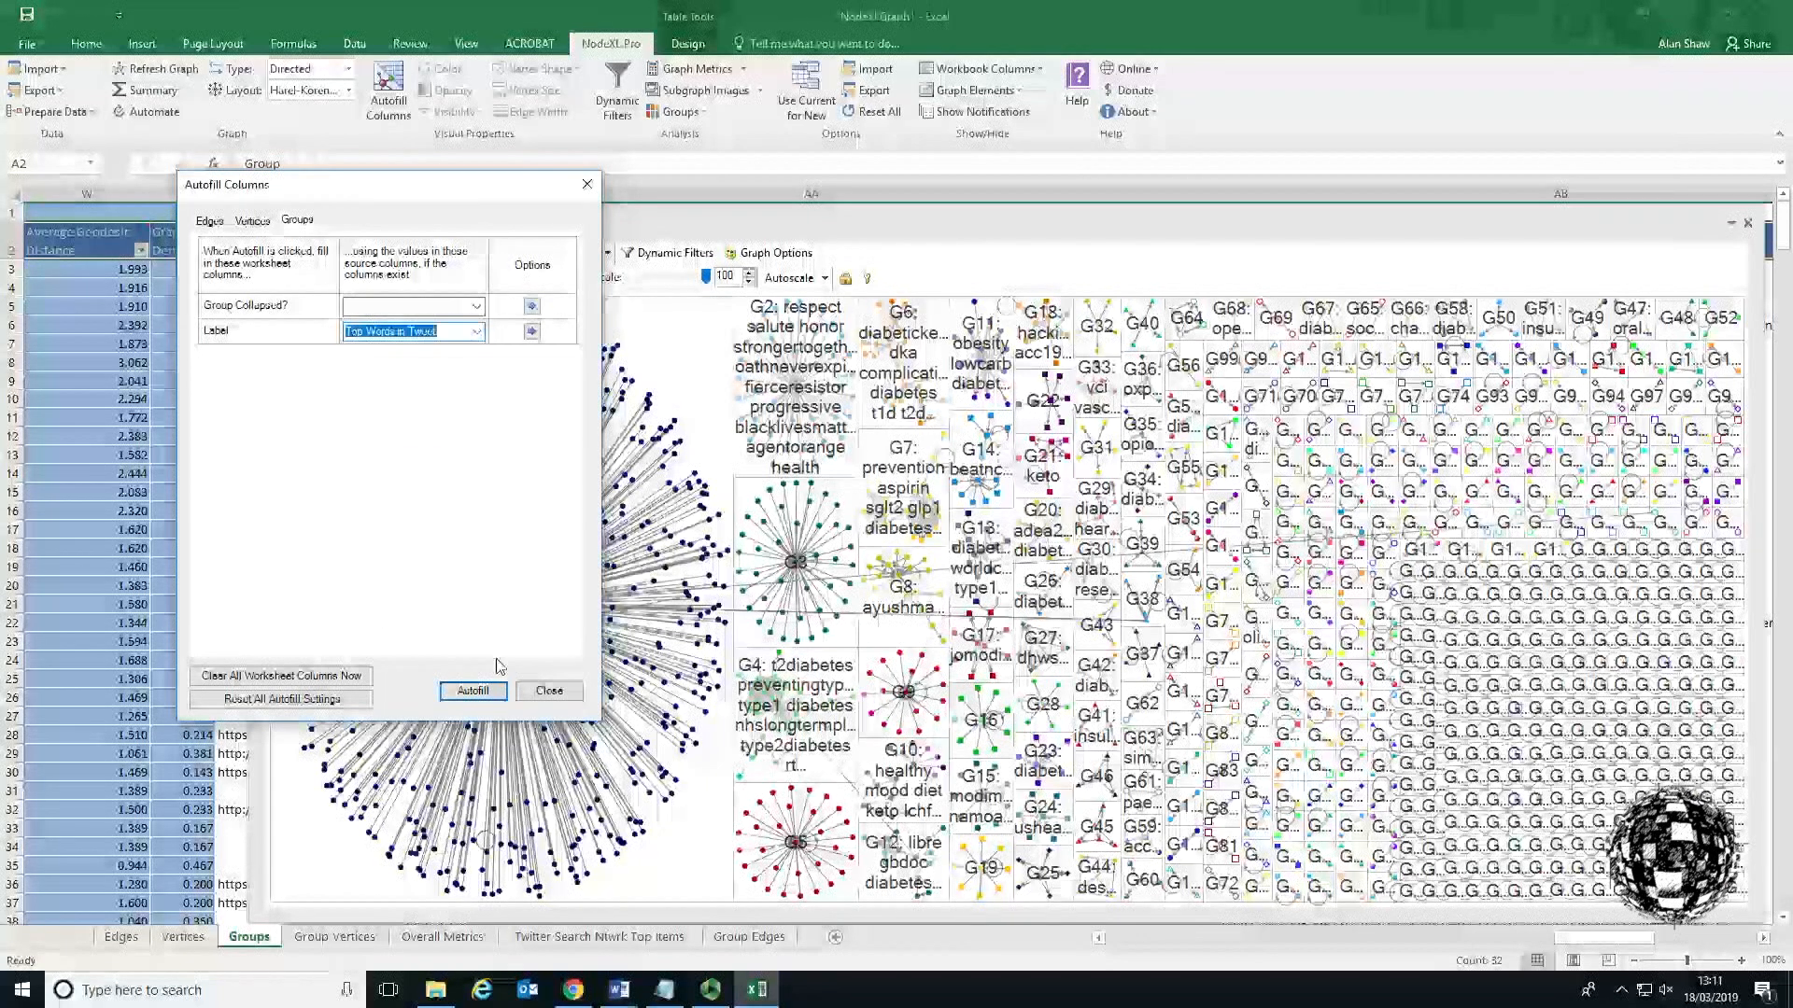
pyautogui.click(495, 694)
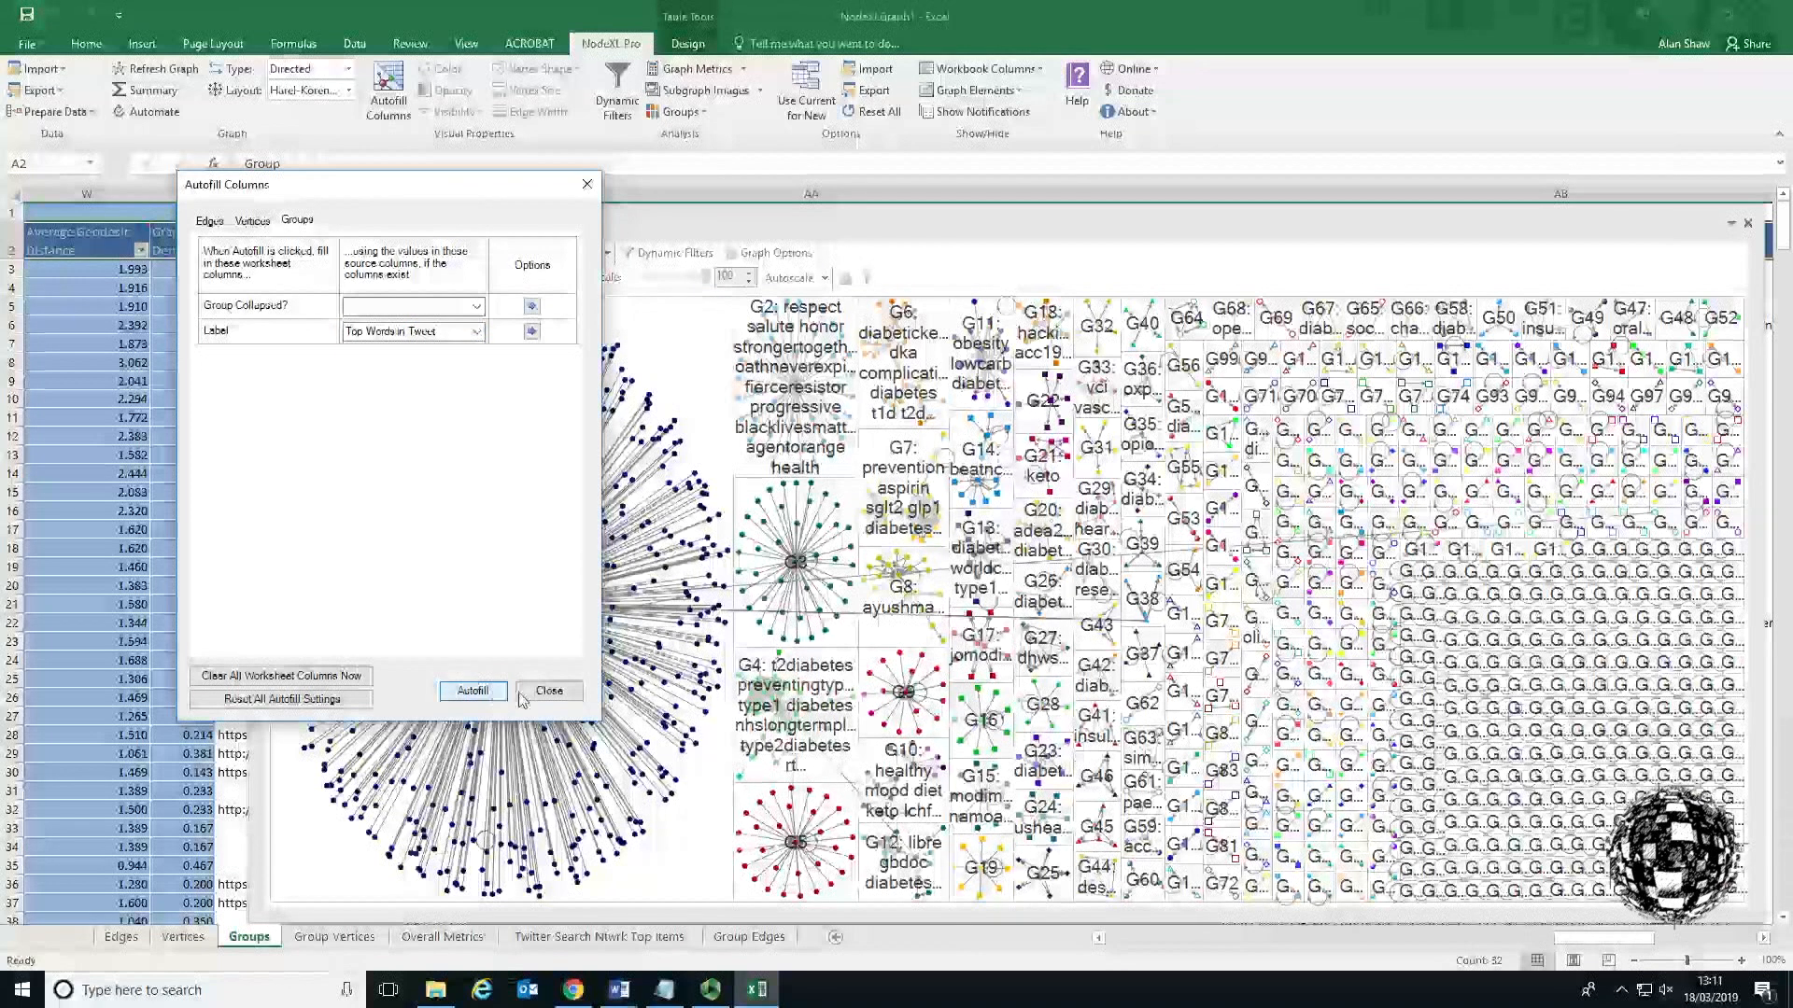
pyautogui.click(554, 696)
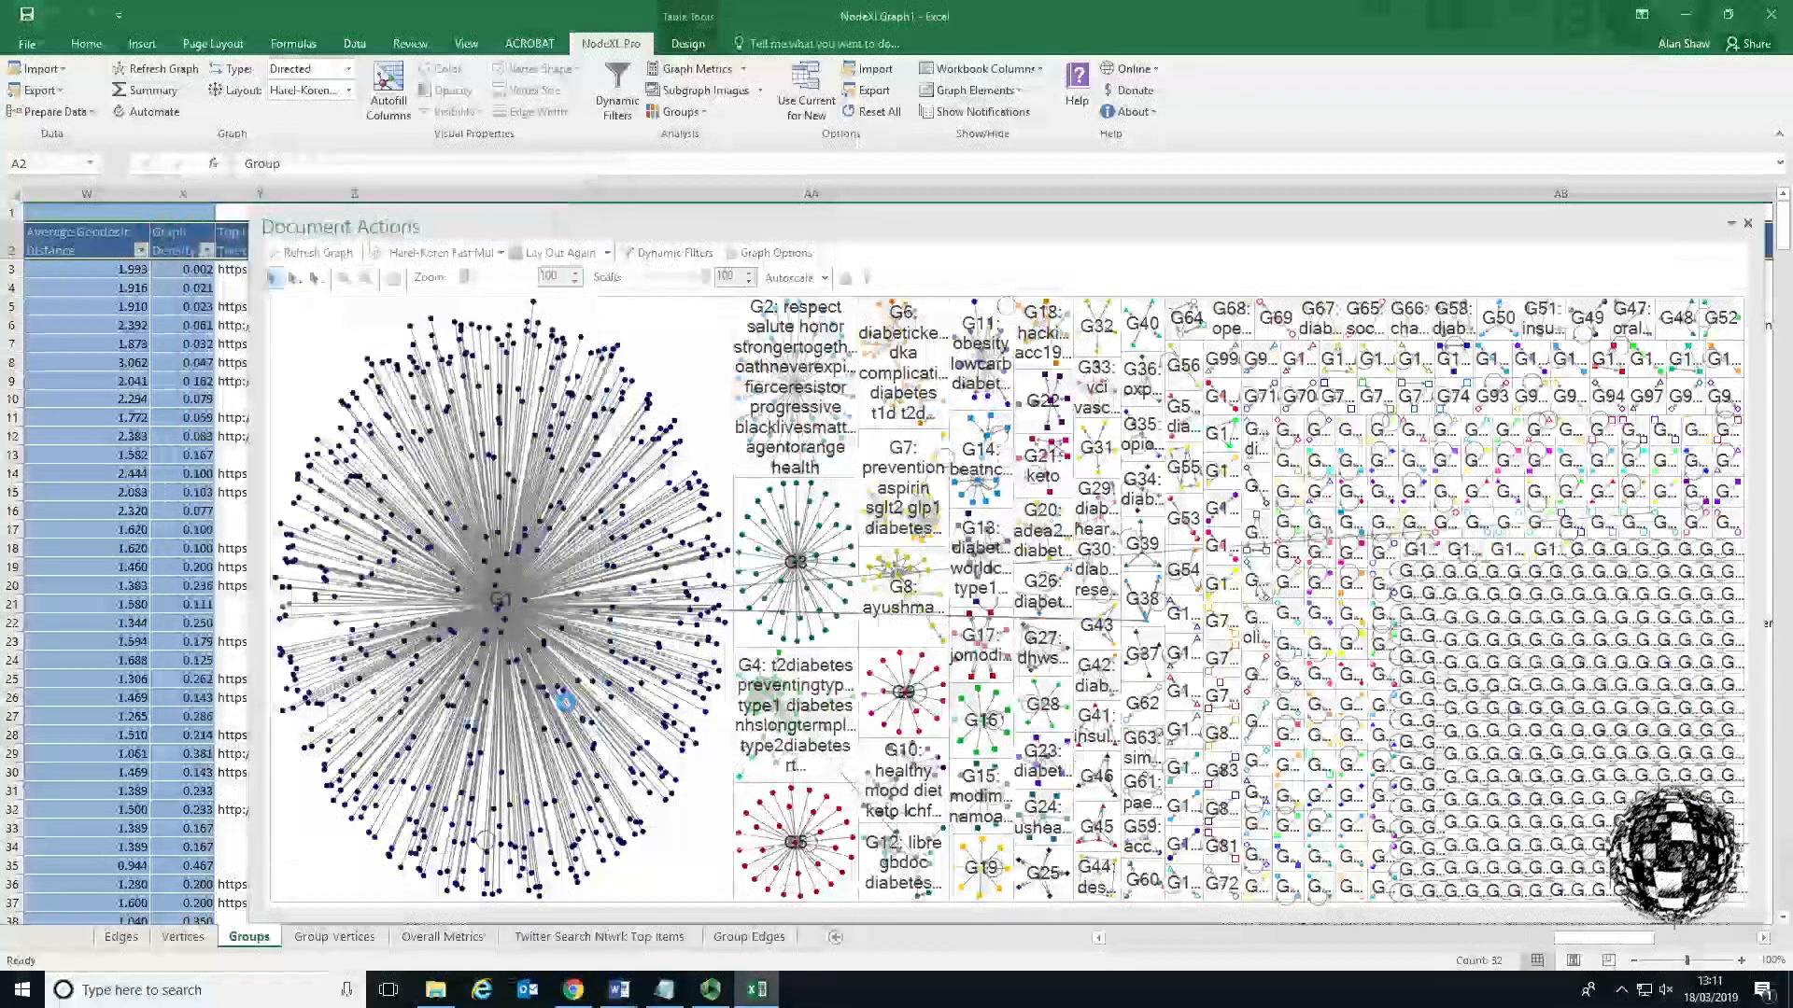